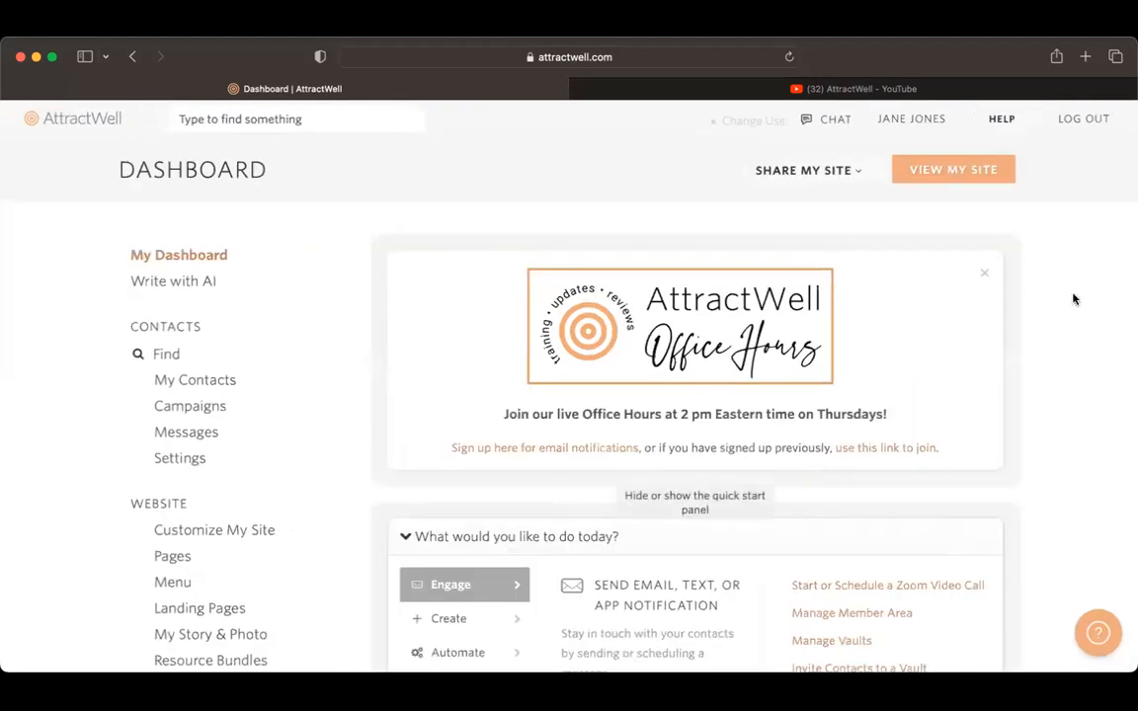
Step: Dismiss the Office Hours banner and open the Write with AI prompt from the dashboard
{"action": "left_click", "coordinate": [984, 274]}
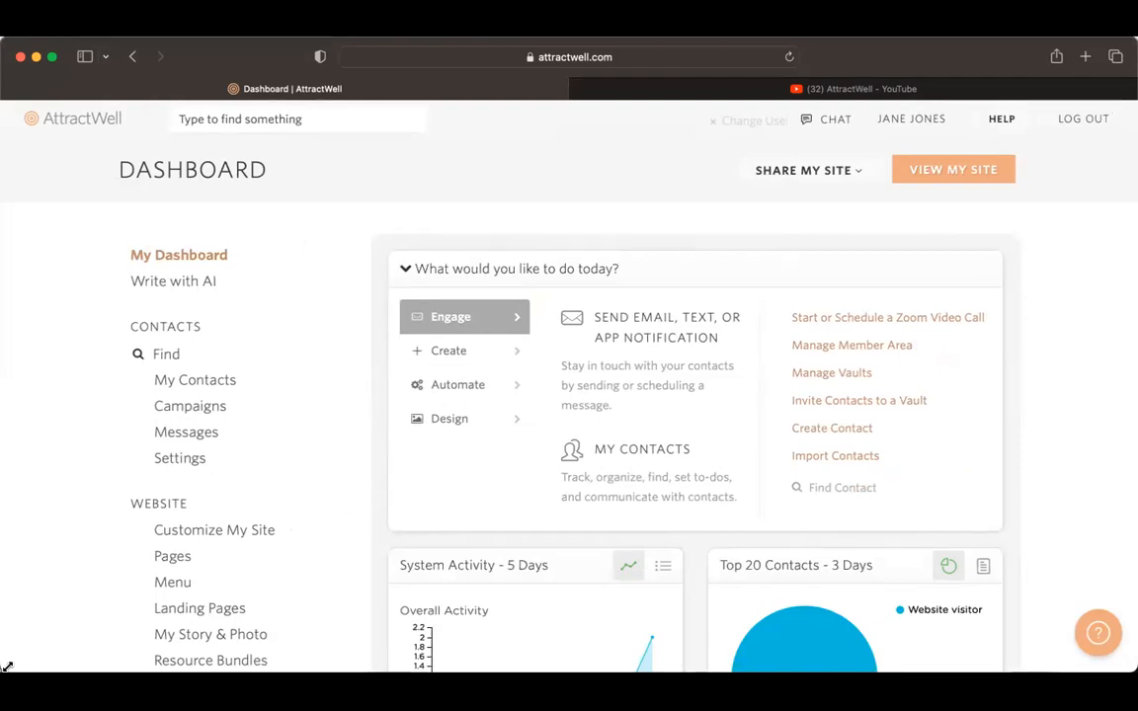
{"action": "left_click", "coordinate": [183, 284]}
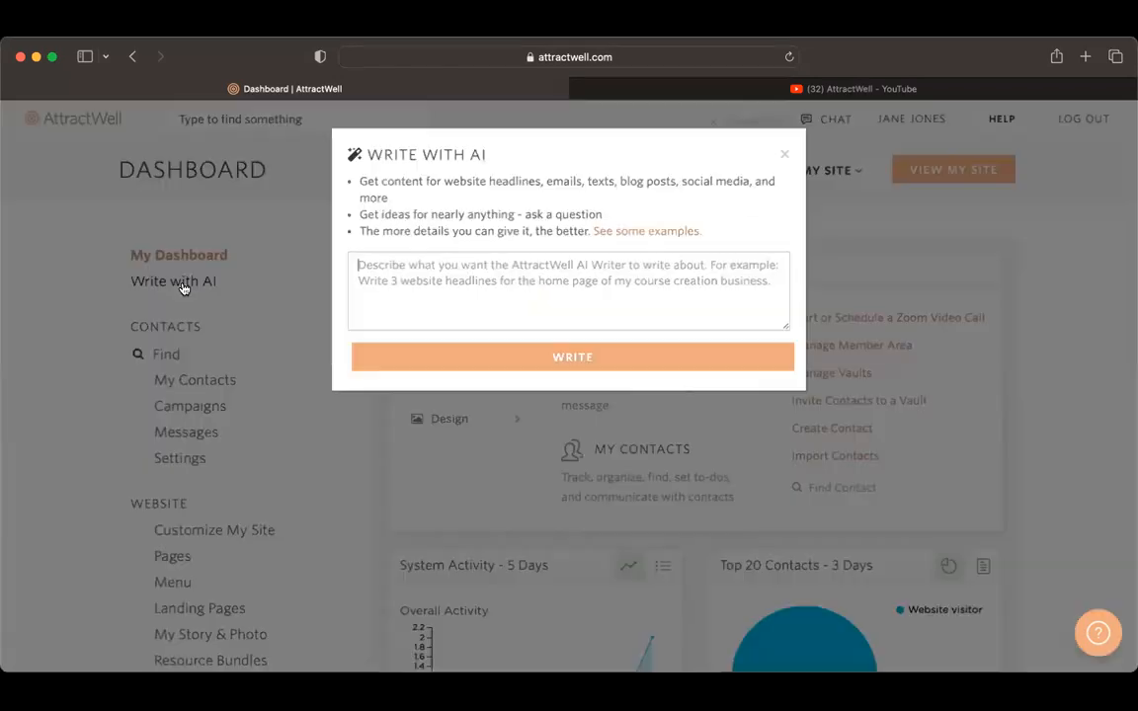
{"action": "left_click", "coordinate": [613, 257]}
Step: Begin the AI prompt with "I am a health coach in my 40s who has overcome hashimotos"
{"action": "type", "text": "I am a"}
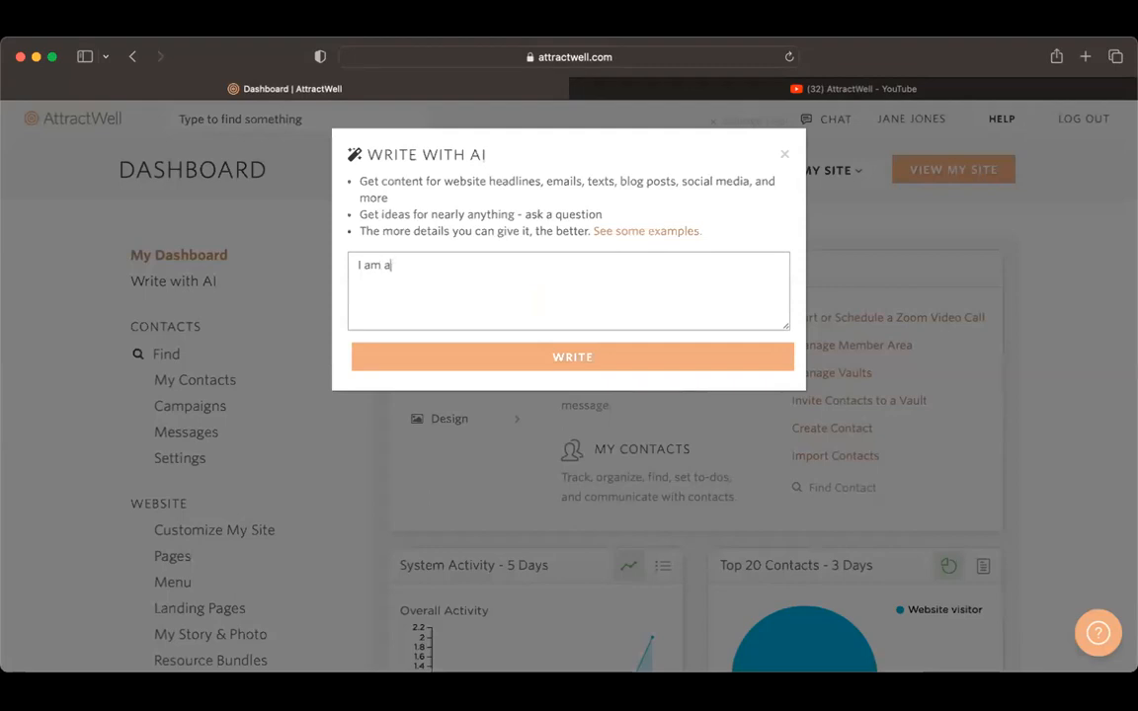
{"action": "type", "text": " health coach who"}
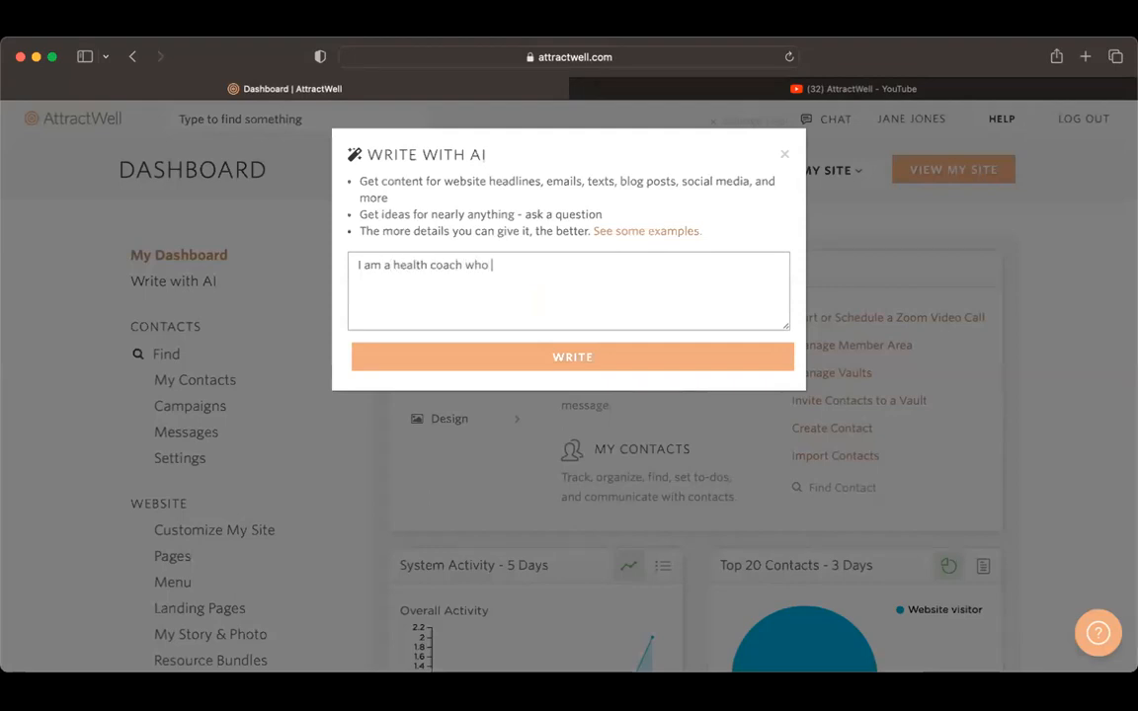
{"action": "key", "text": "BackSpace"}
{"action": "key", "text": "BackSpace"}
{"action": "key", "text": "BackSpace"}
{"action": "key", "text": "BackSpace"}
{"action": "type", "text": "in my 40"}
{"action": "key", "text": "BackSpace"}
{"action": "type", "text": "s who has overcome ha"}
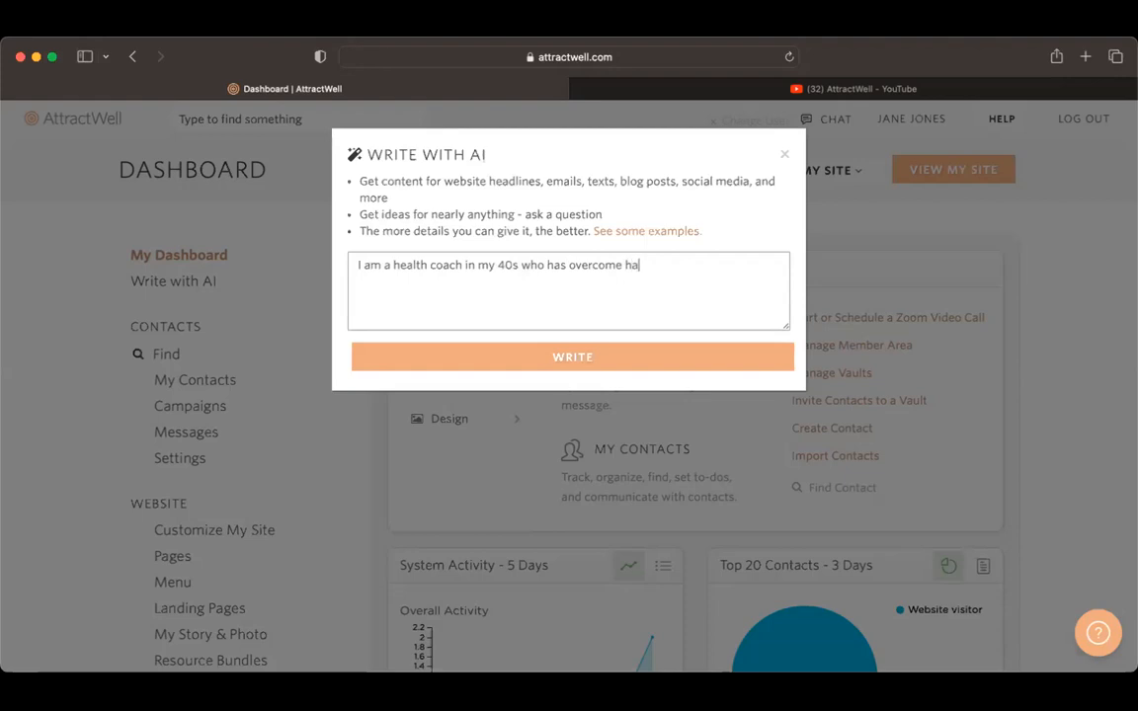
{"action": "type", "text": "shimoto"}
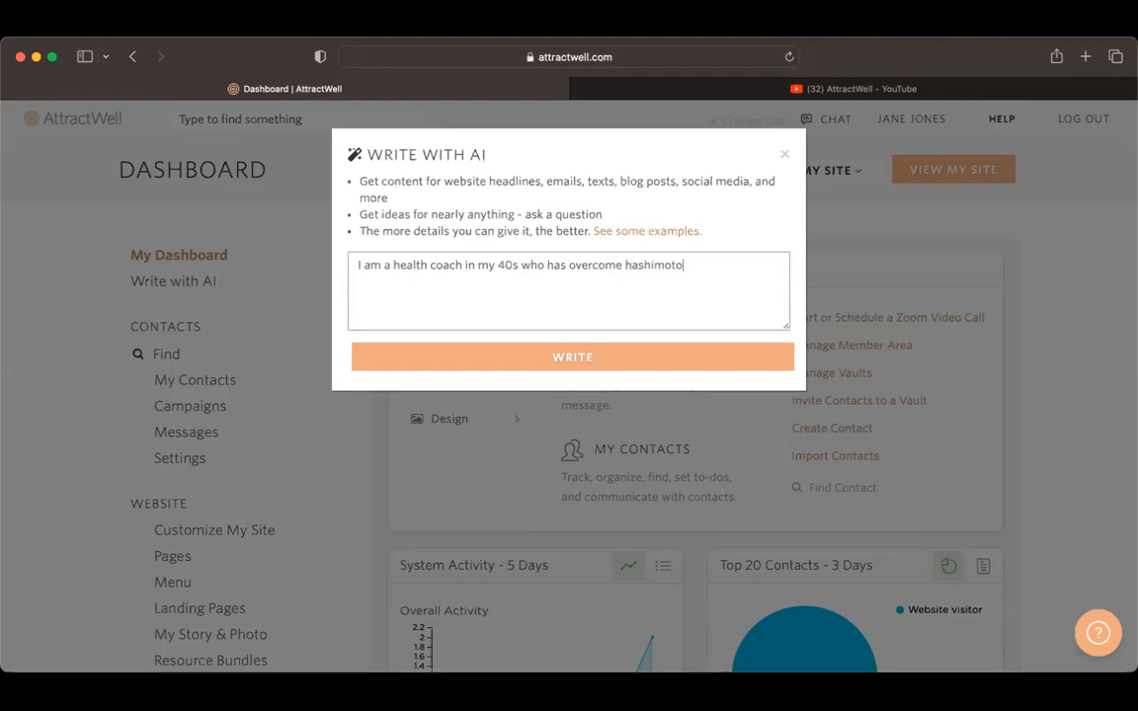
{"action": "type", "text": "s and"}
{"action": "key", "text": "BackSpace"}
{"action": "key", "text": "BackSpace"}
{"action": "key", "text": "BackSpace"}
{"action": "key", "text": "BackSpace"}
{"action": "key", "text": "BackSpace"}
Step: Continue the prompt: ". I work with women in high stress careers on finding balance in their lives after receiving the same diagnosis."
{"action": "type", "text": ". I work with wome"}
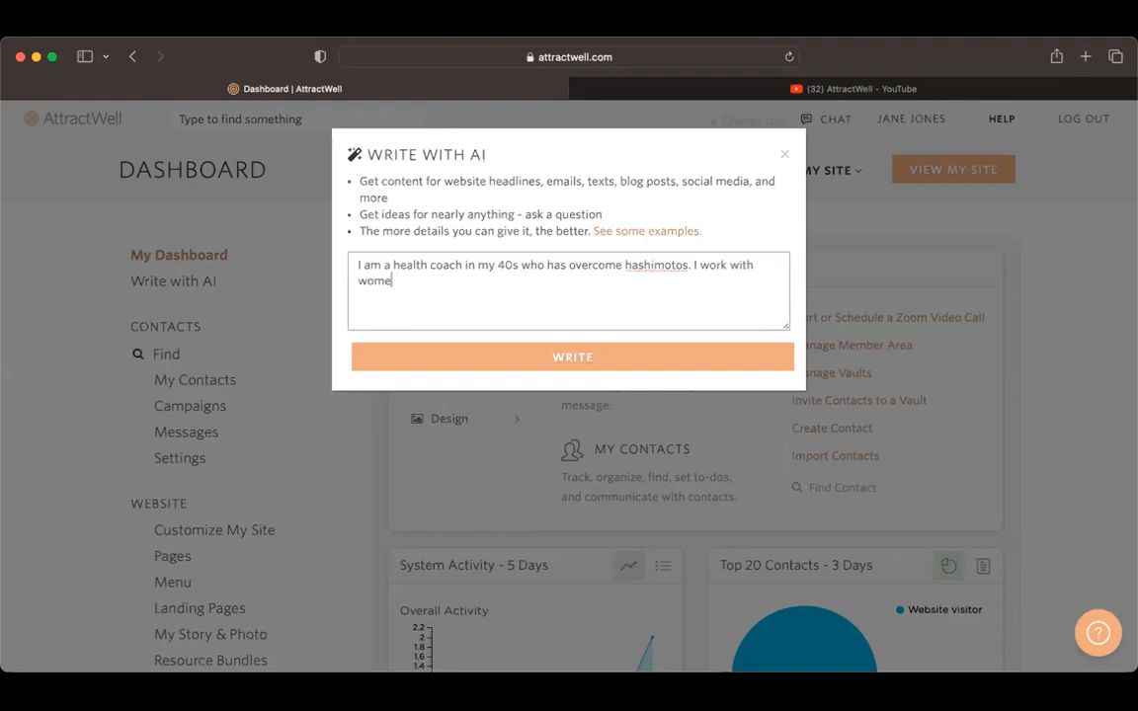
{"action": "type", "text": "n in high stress ca"}
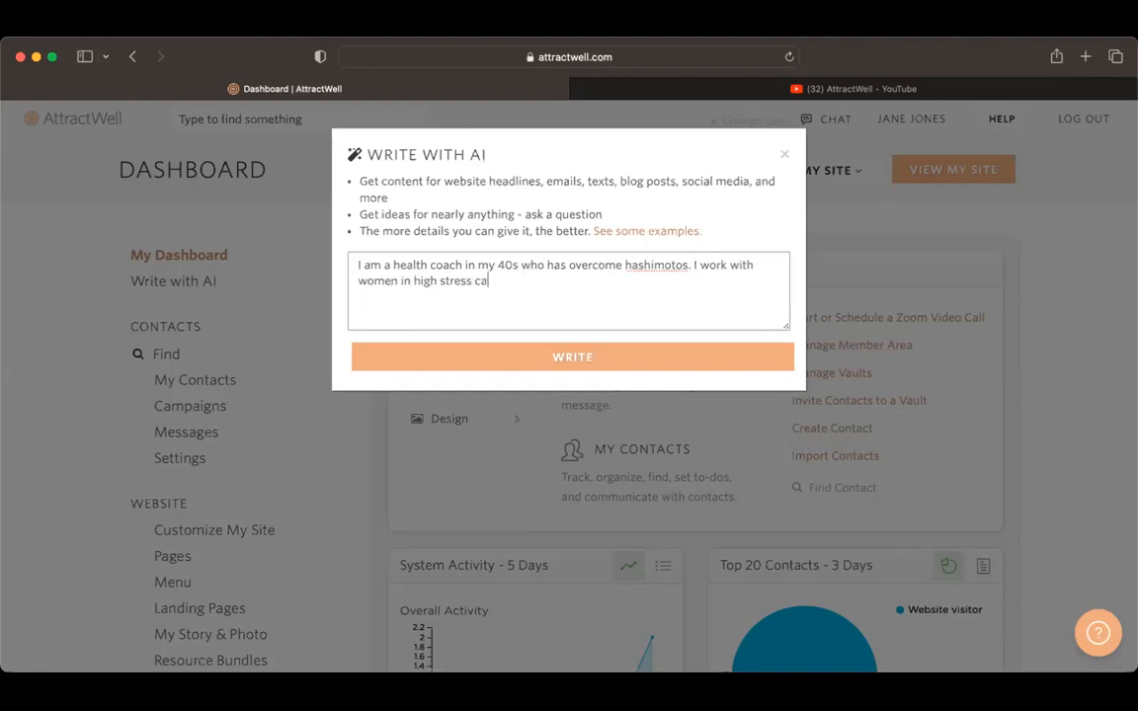
{"action": "type", "text": "reers on finding balance in their liv"}
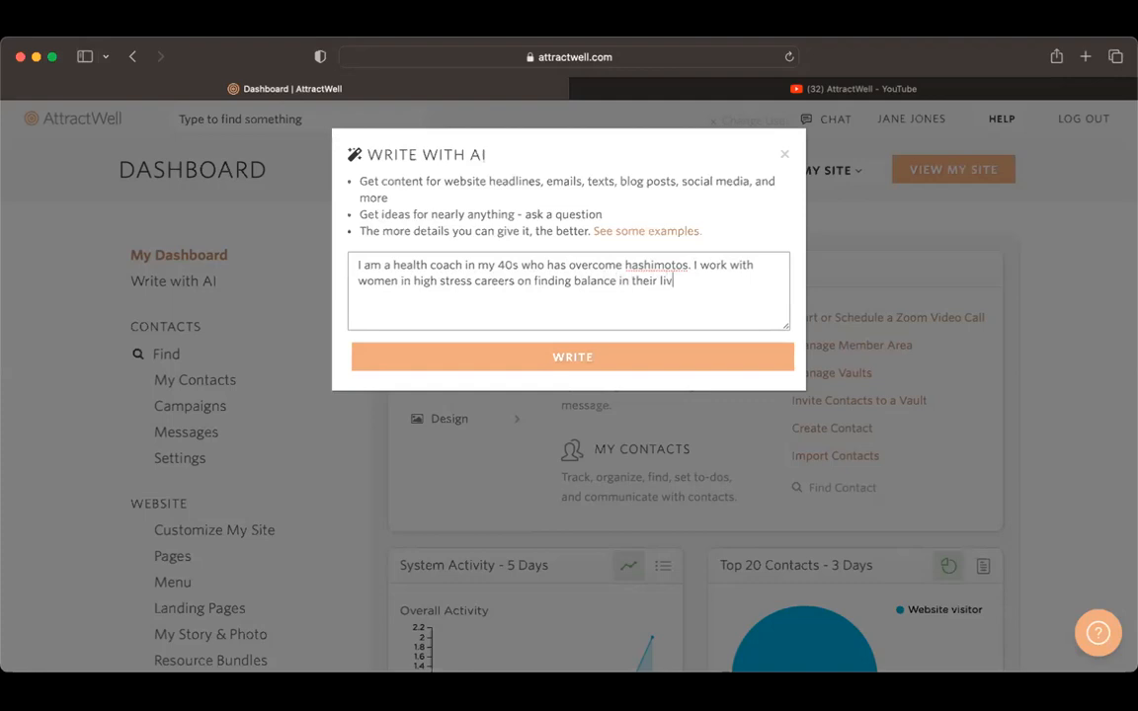
{"action": "type", "text": "es after receiving t"}
{"action": "type", "text": "heauto"}
{"action": "key", "text": "BackSpace"}
{"action": "key", "text": "BackSpace"}
{"action": "key", "text": "BackSpace"}
{"action": "key", "text": "BackSpace"}
{"action": "type", "text": "same diagnosis."}
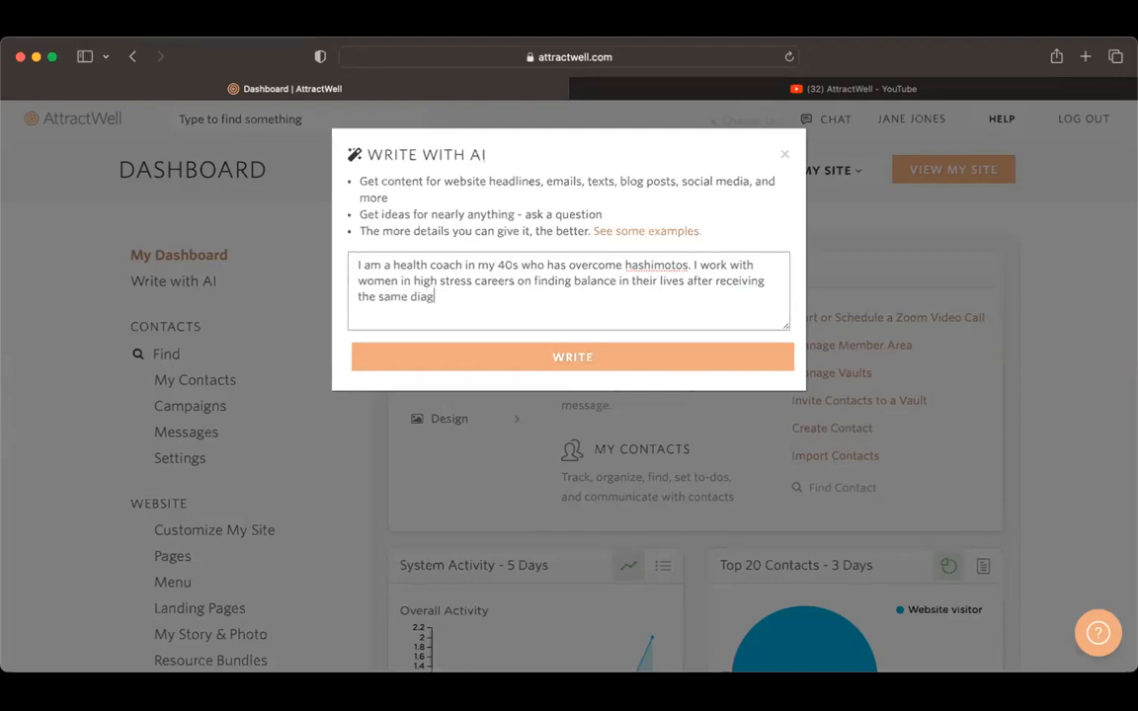
Step: Add a separate paragraph asking "What are some ideas for blog posts that might get the attention of the women I work with?"
{"action": "key", "text": "Return"}
{"action": "key", "text": "Return"}
{"action": "type", "text": "What are some id"}
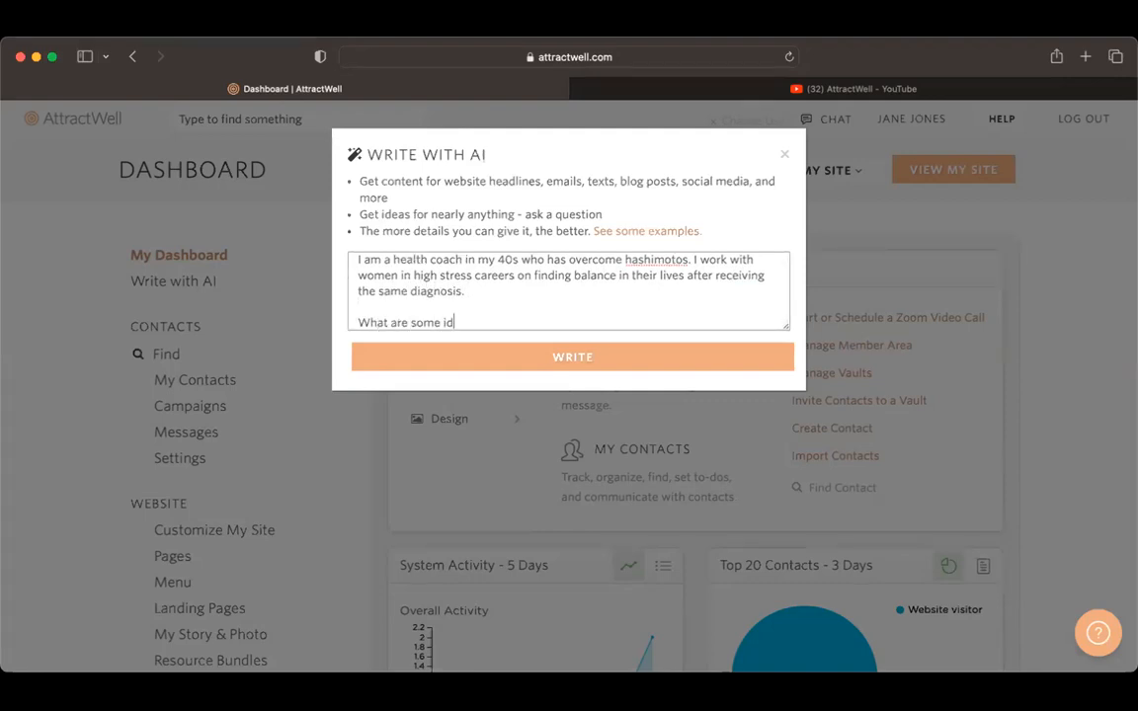
{"action": "type", "text": "eas for blog posts that mig"}
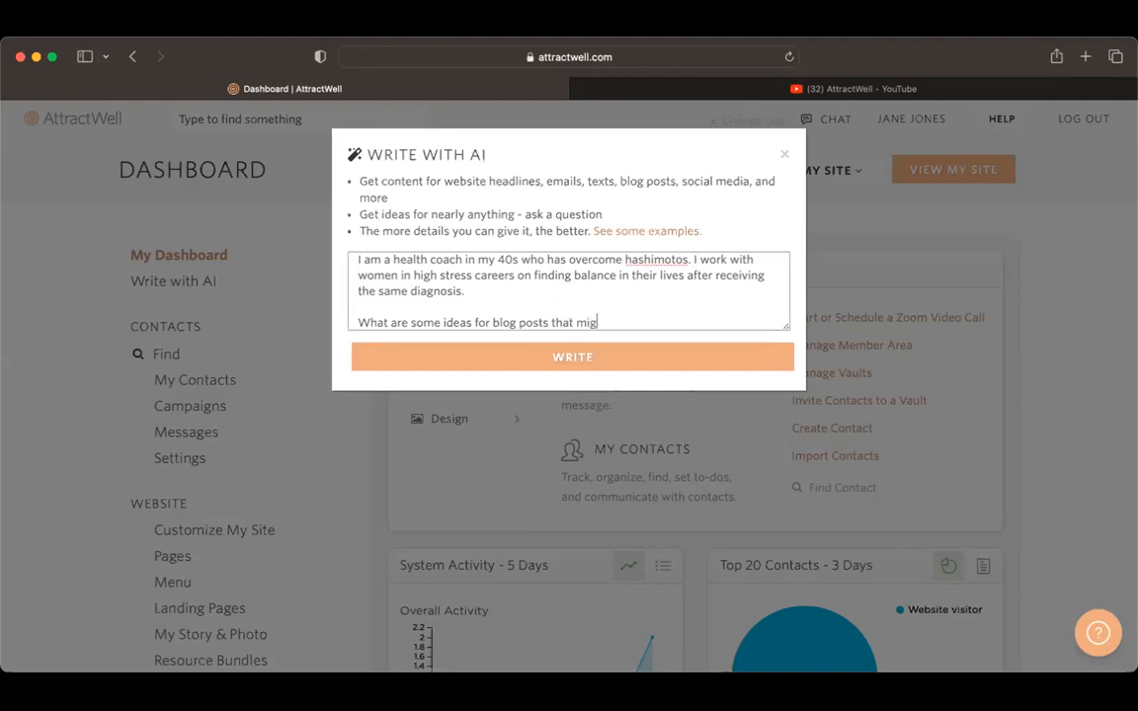
{"action": "type", "text": "ht get her attention?"}
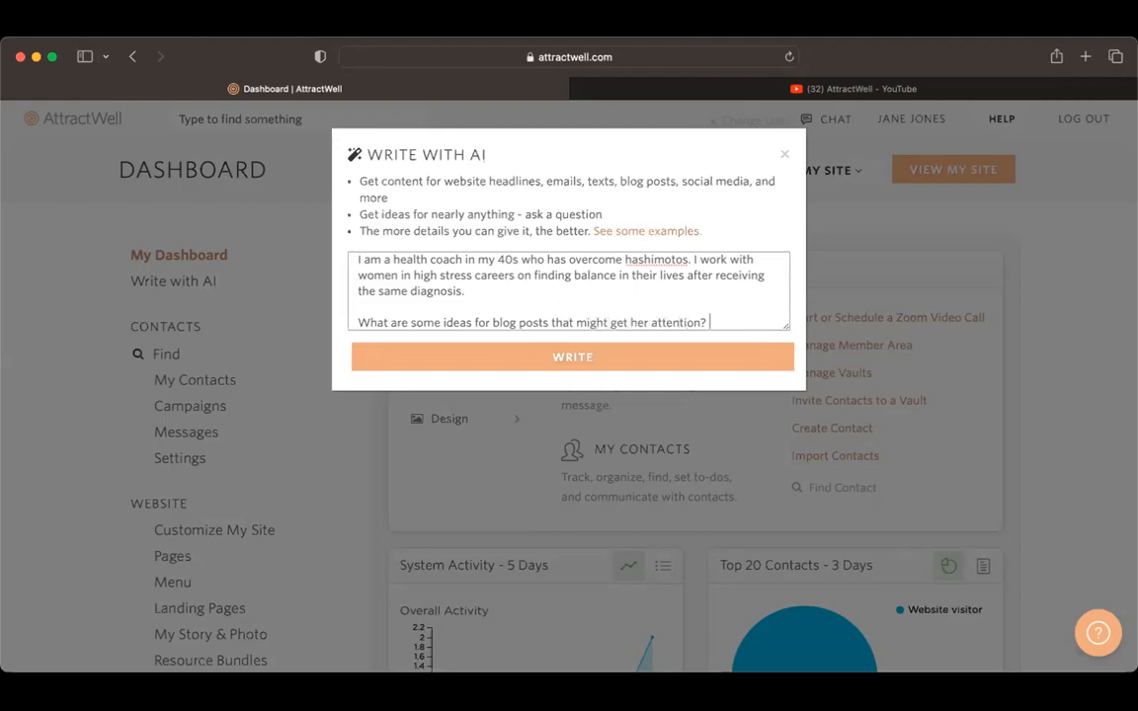
{"action": "key", "text": "BackSpace"}
{"action": "key", "text": "BackSpace"}
{"action": "key", "text": "BackSpace"}
{"action": "key", "text": "BackSpace"}
{"action": "key", "text": "BackSpace"}
{"action": "key", "text": "BackSpace"}
{"action": "key", "text": "BackSpace"}
{"action": "key", "text": "BackSpace"}
{"action": "key", "text": "BackSpace"}
{"action": "key", "text": "BackSpace"}
{"action": "key", "text": "BackSpace"}
{"action": "key", "text": "BackSpace"}
{"action": "key", "text": "BackSpace"}
{"action": "key", "text": "BackSpace"}
{"action": "type", "text": "the attention of the women I work with?"}
Step: Replace "some" with "10" in the question and have the AI write the blog post ideas
{"action": "double_click", "coordinate": [426, 306]}
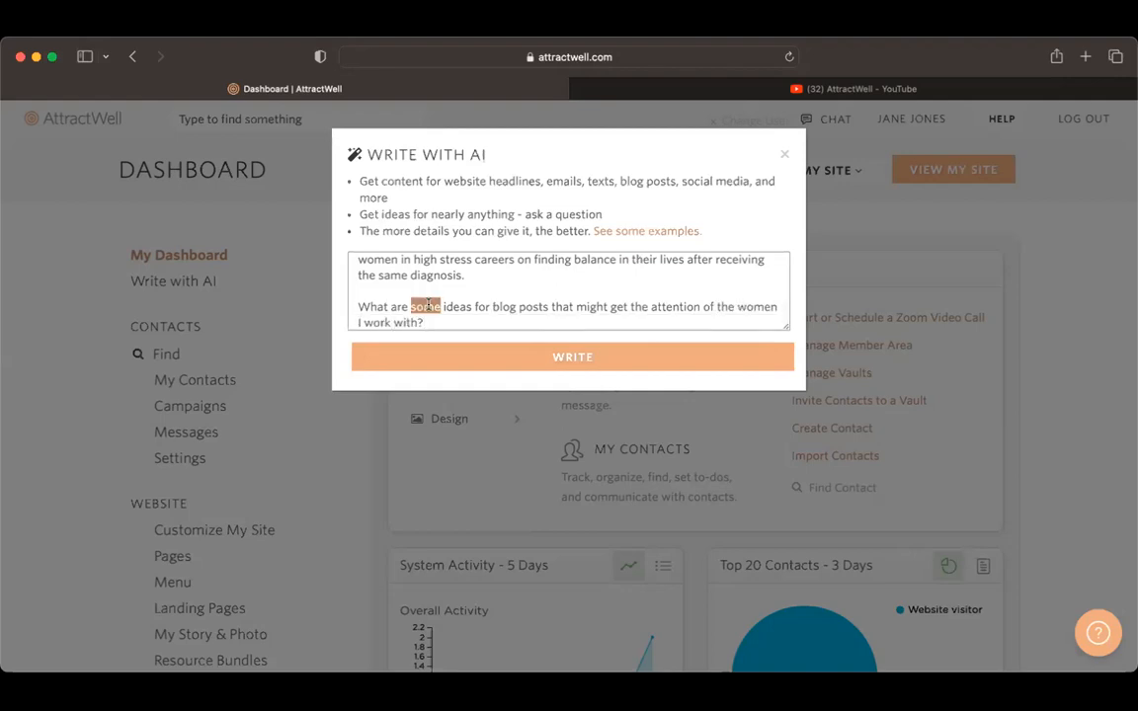
{"action": "type", "text": "10"}
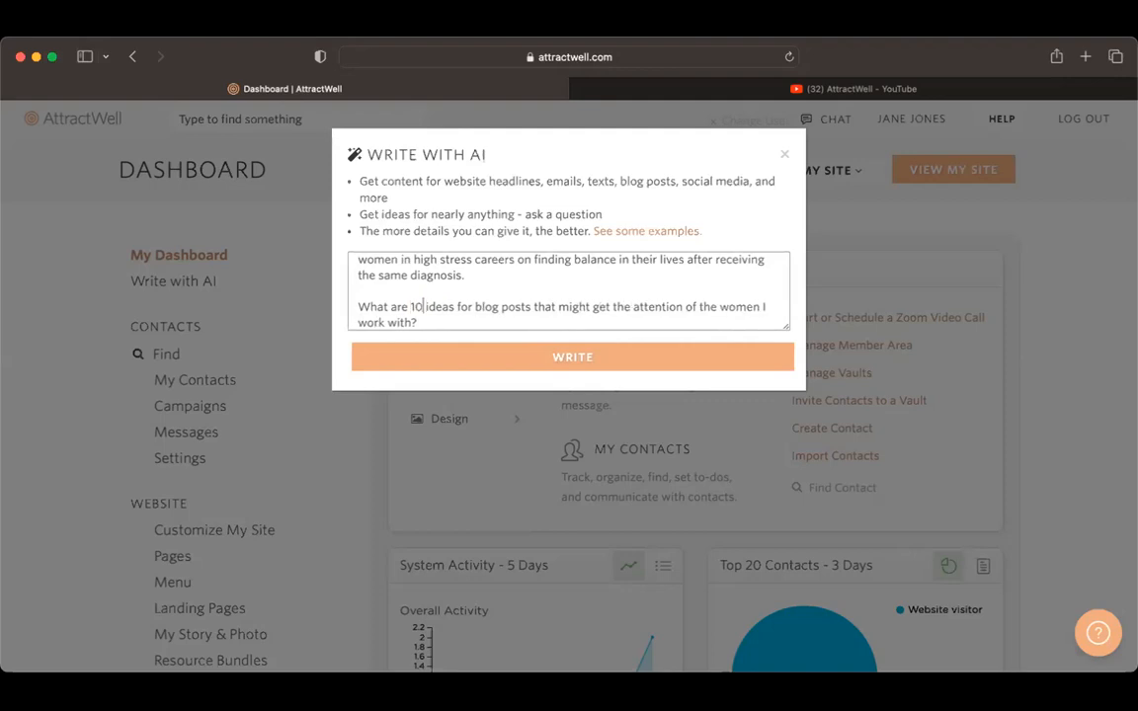
{"action": "left_click", "coordinate": [600, 367]}
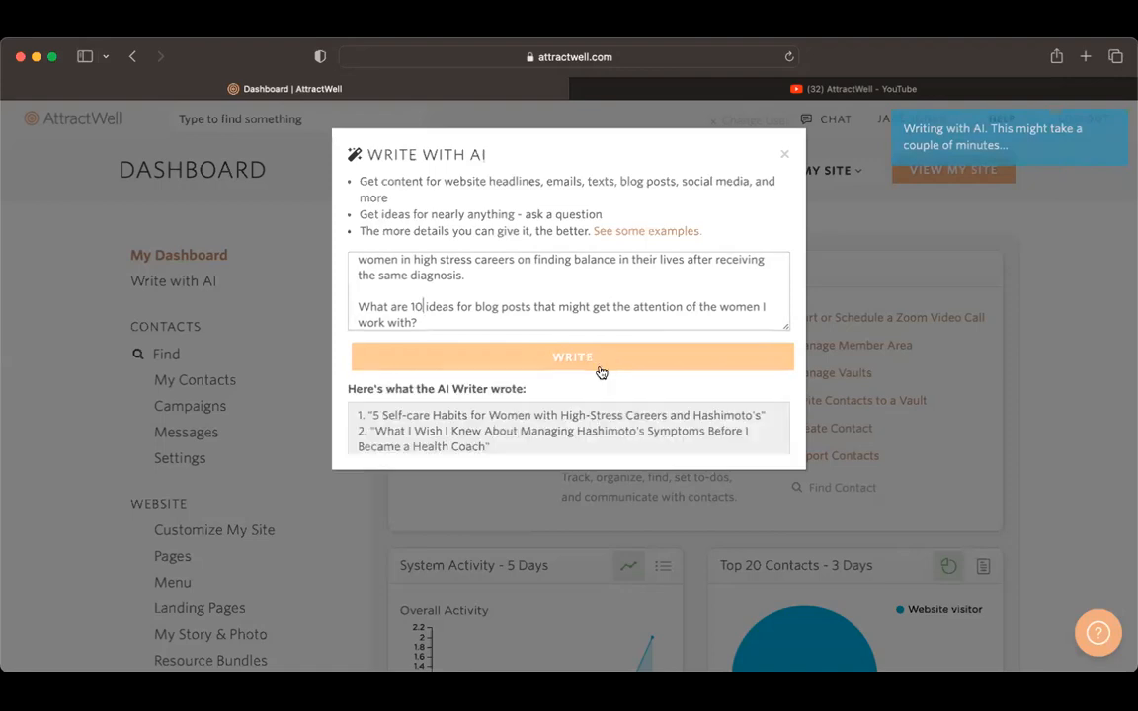
Step: Look through the generated blog post ideas and copy the whole list to the clipboard
{"action": "scroll", "coordinate": [616, 483], "scroll_direction": "down", "scroll_amount": 5}
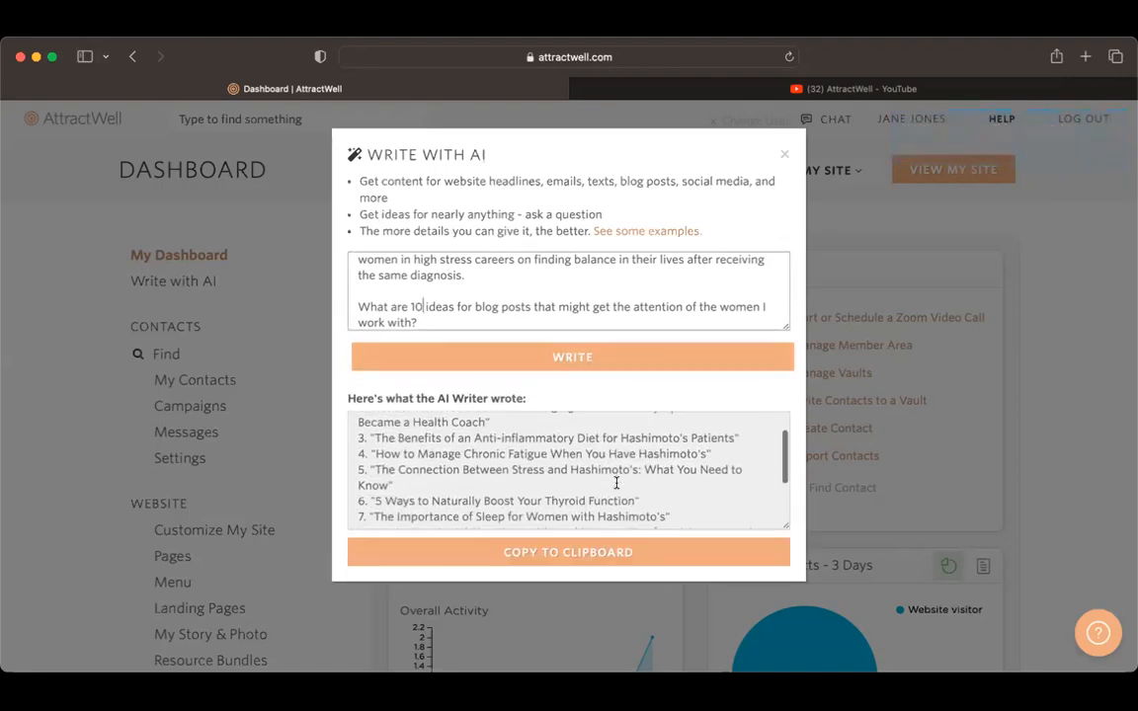
{"action": "scroll", "coordinate": [617, 488], "scroll_direction": "up", "scroll_amount": 5}
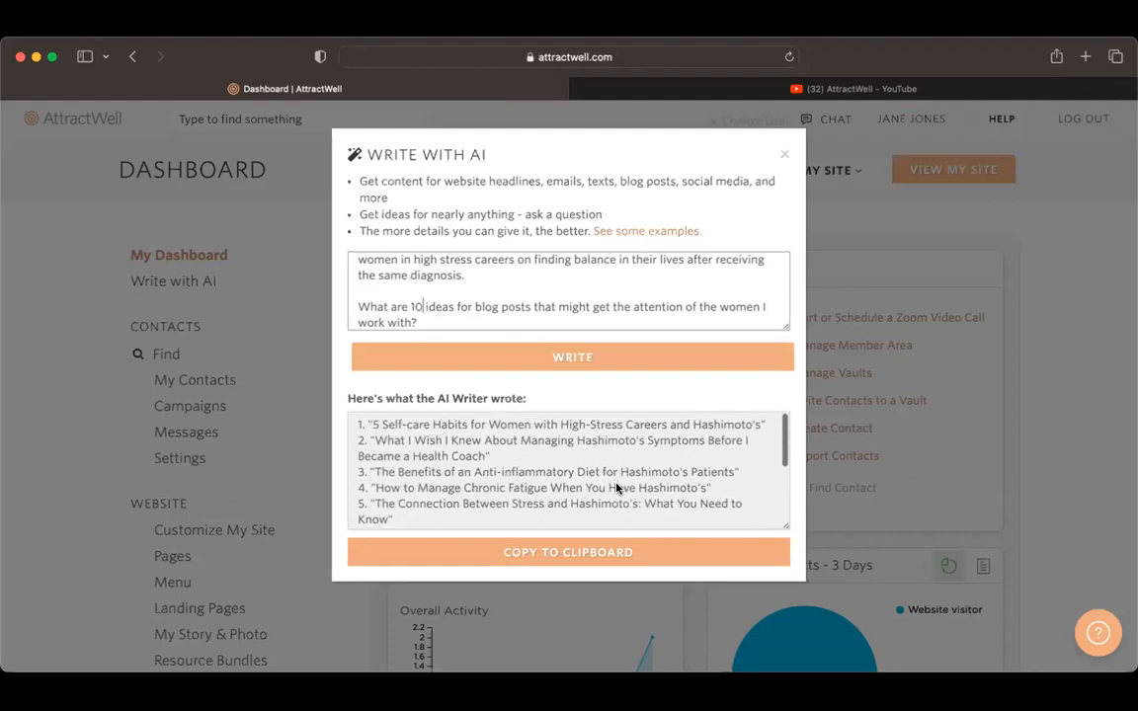
{"action": "triple_click", "coordinate": [617, 487]}
{"action": "key", "text": "super+a"}
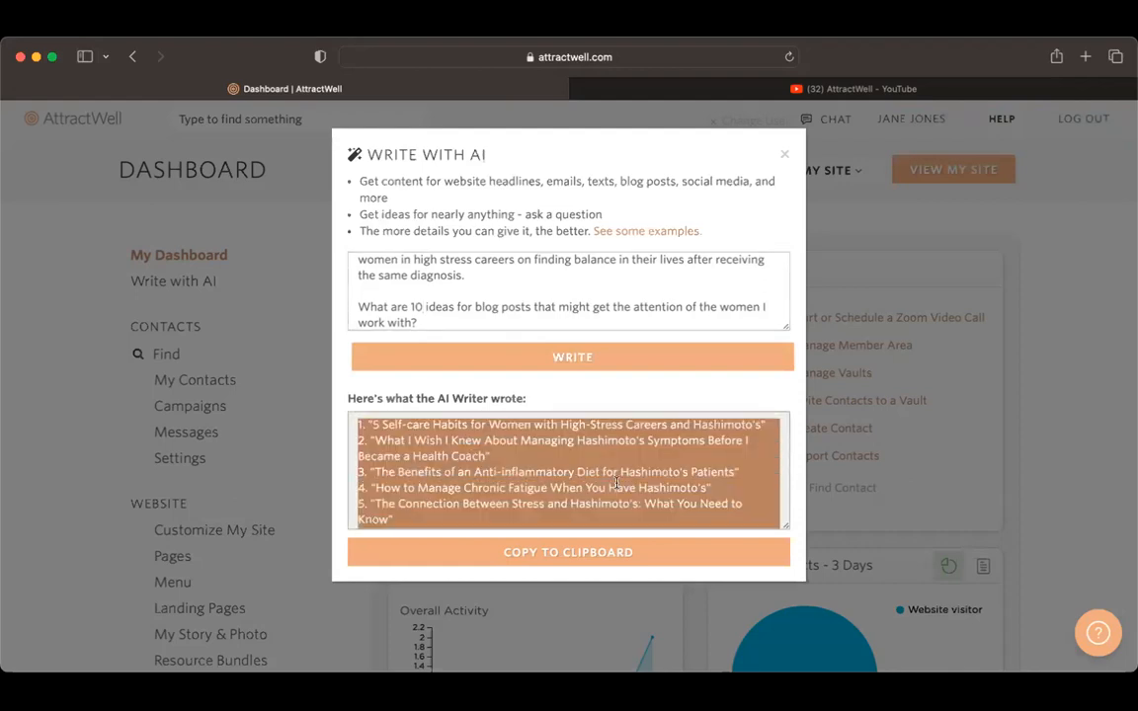
{"action": "left_click", "coordinate": [584, 555]}
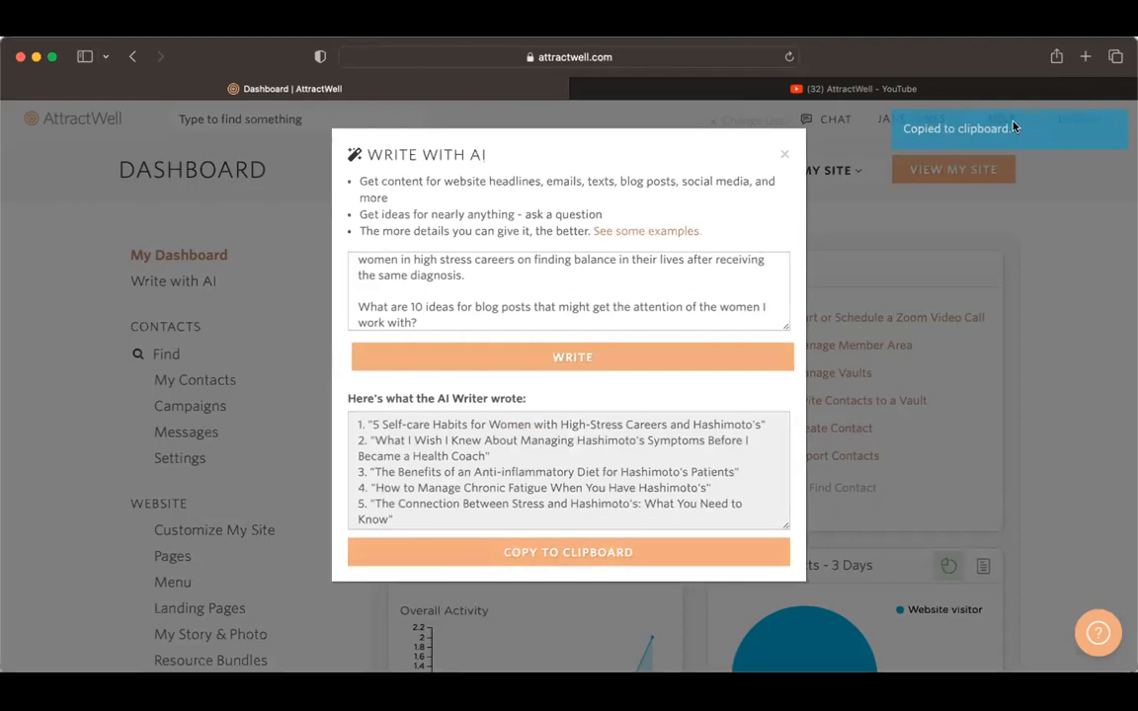
Step: Copy the first prompt paragraph, describing the health coach and her clients, and close the AI writer
{"action": "key", "text": "super+Tab"}
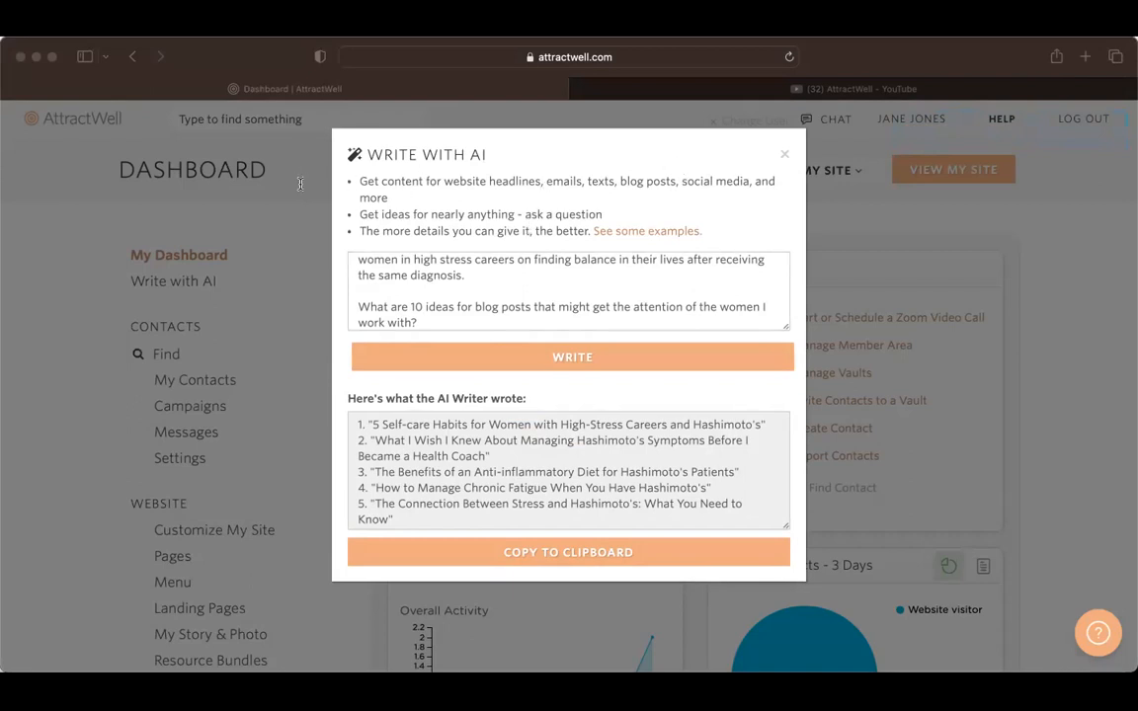
{"action": "left_click", "coordinate": [727, 290]}
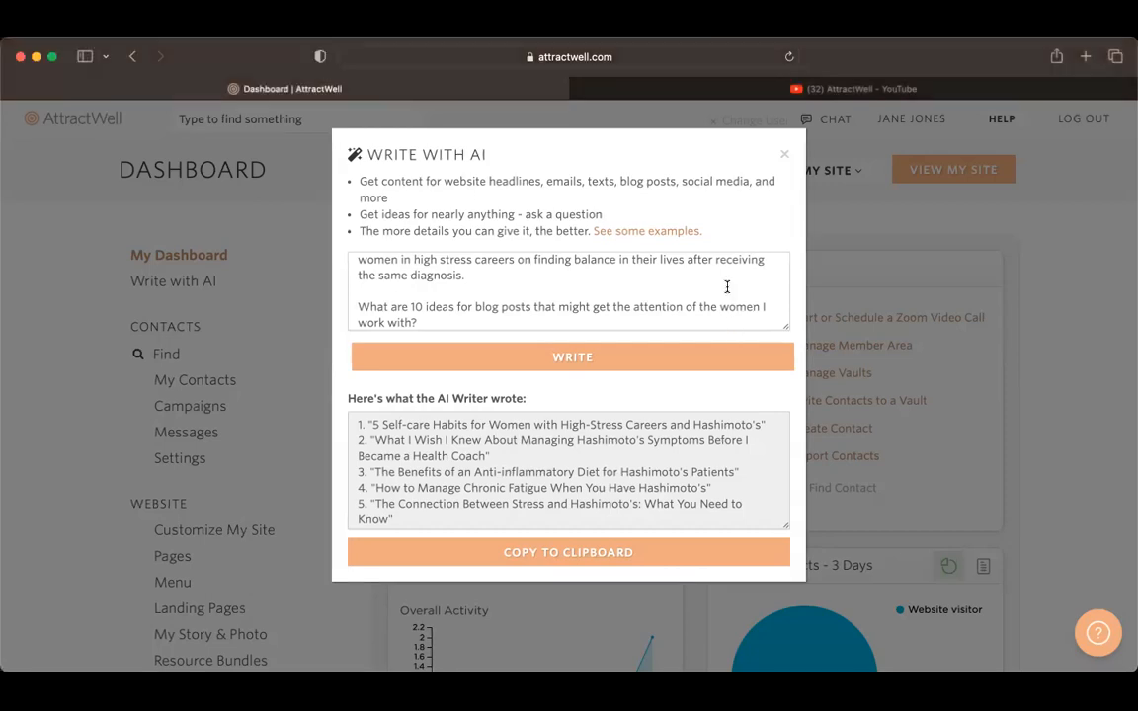
{"action": "scroll", "coordinate": [721, 286], "scroll_direction": "up", "scroll_amount": 2}
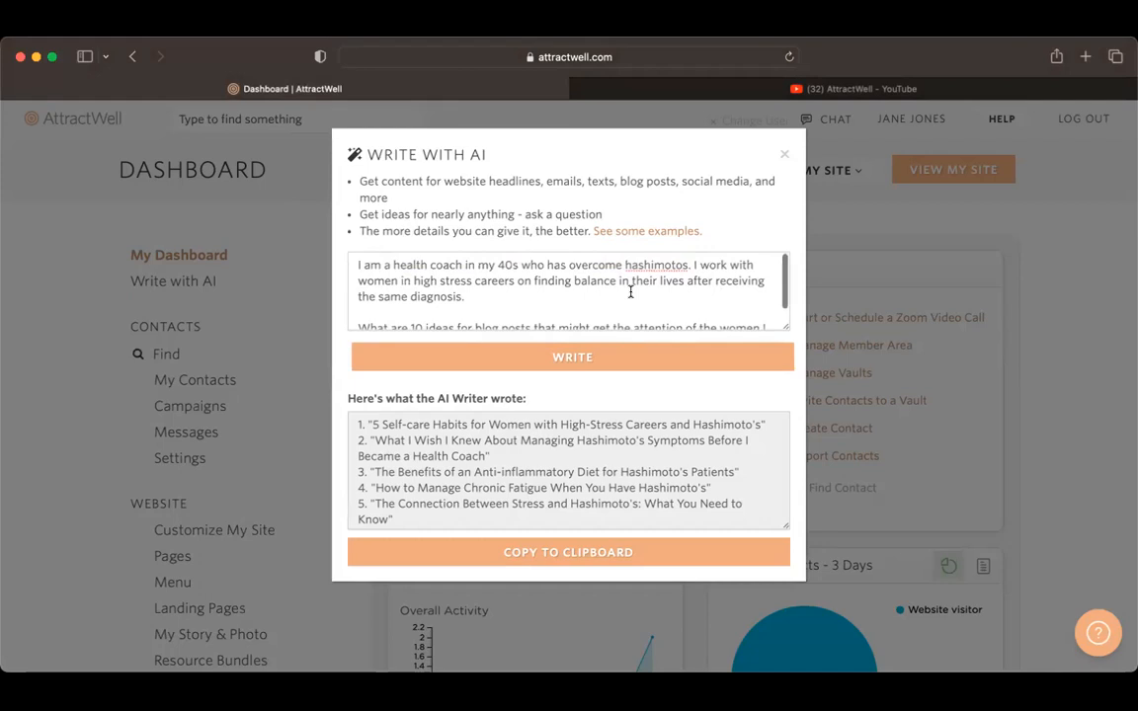
{"action": "double_click", "coordinate": [495, 280]}
{"action": "key", "text": "super+a"}
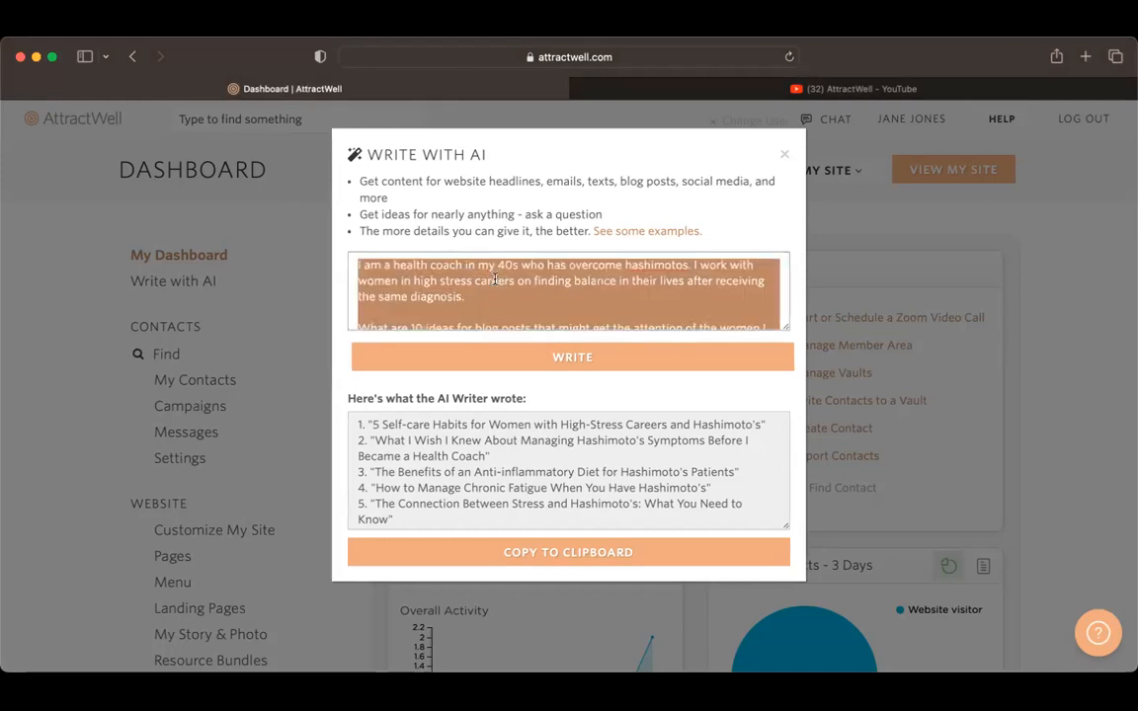
{"action": "left_click", "coordinate": [479, 285]}
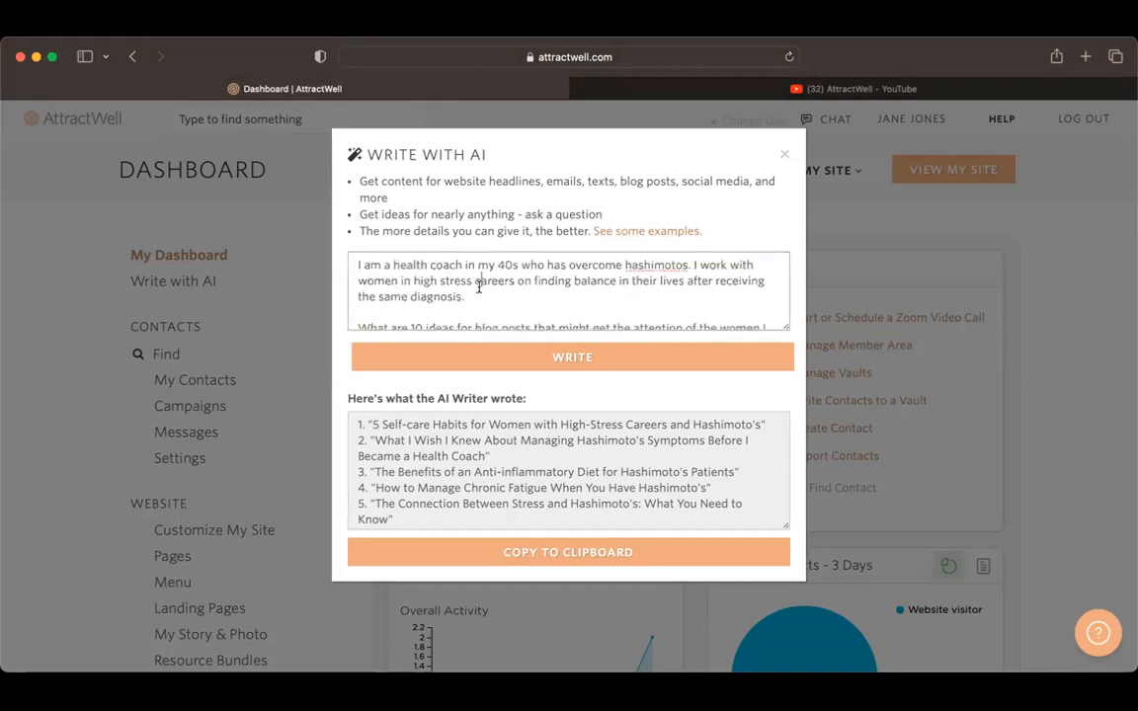
{"action": "triple_click", "coordinate": [479, 285]}
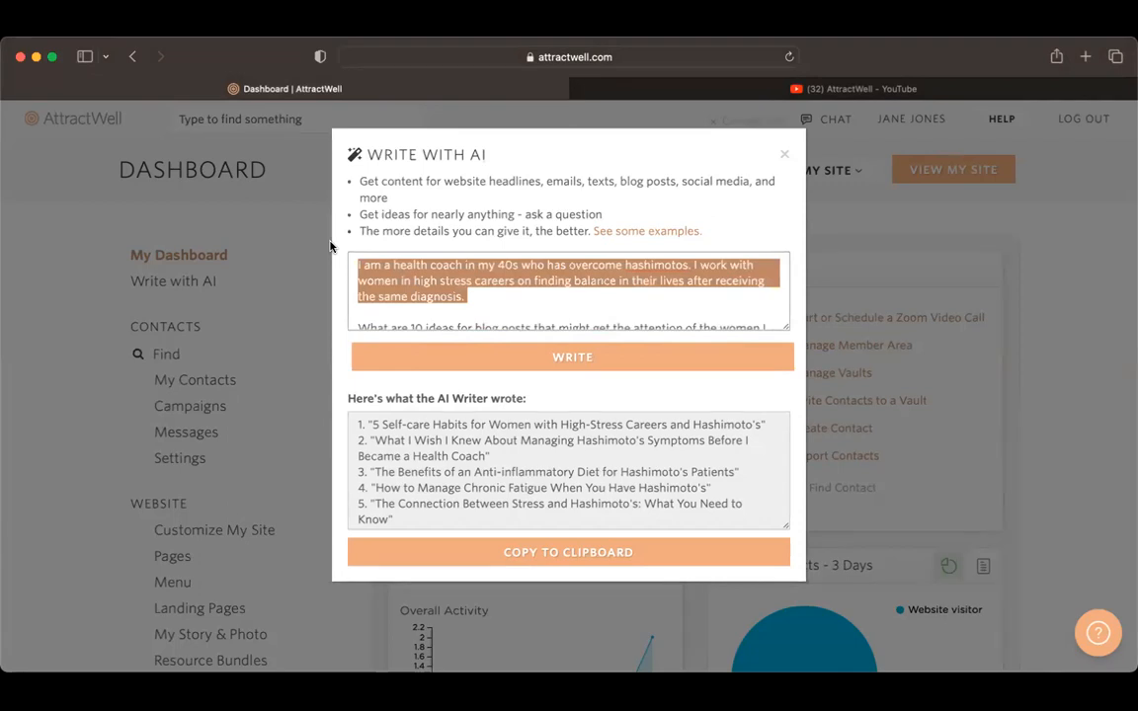
{"action": "key", "text": "BackSpace"}
{"action": "left_click", "coordinate": [784, 154]}
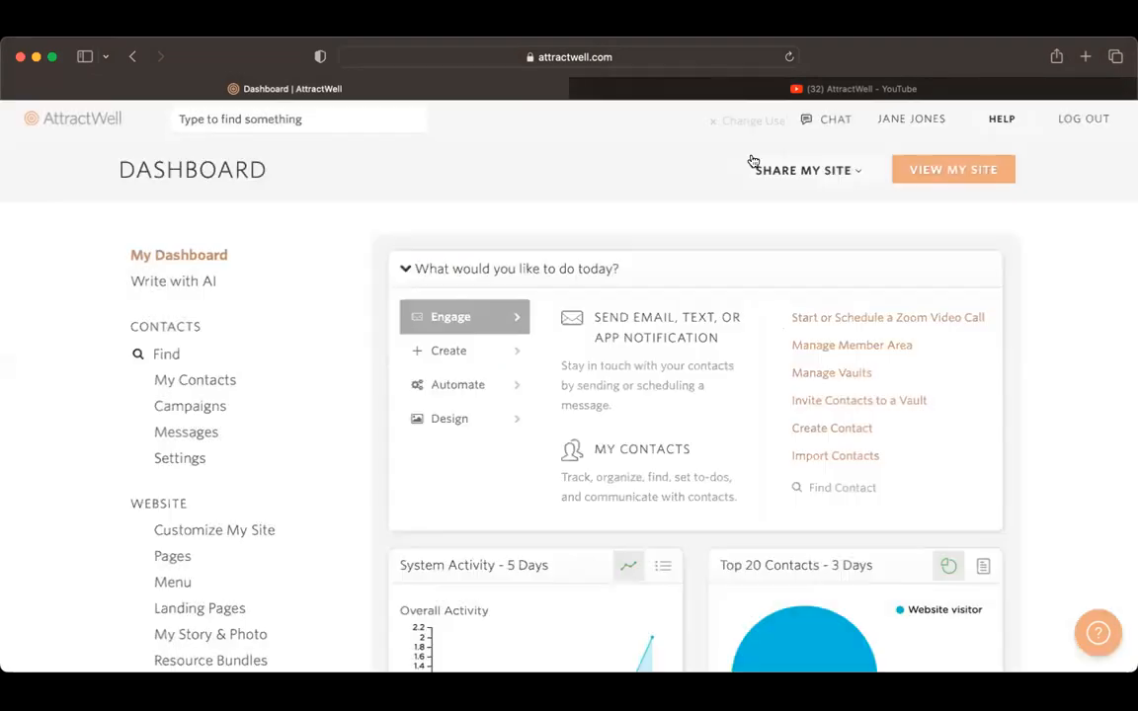
Step: Go to the website's Blog Posts and start writing a new post
{"action": "scroll", "coordinate": [169, 388], "scroll_direction": "down", "scroll_amount": 5}
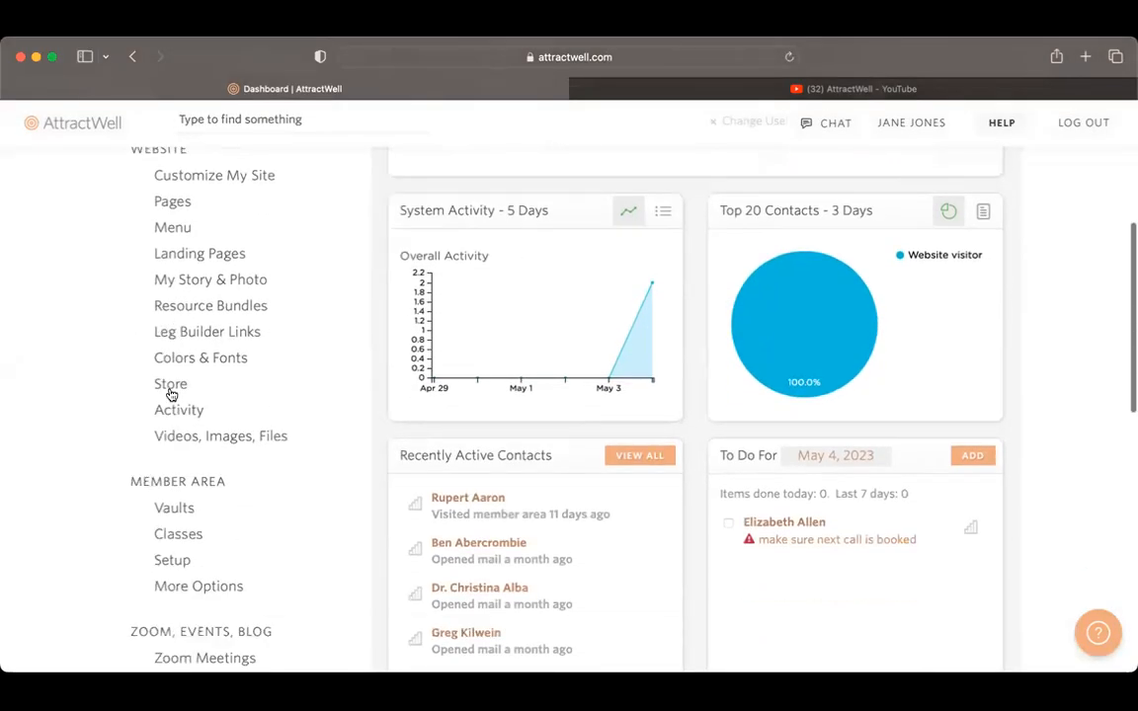
{"action": "scroll", "coordinate": [170, 393], "scroll_direction": "down", "scroll_amount": 3}
{"action": "left_click", "coordinate": [193, 583]}
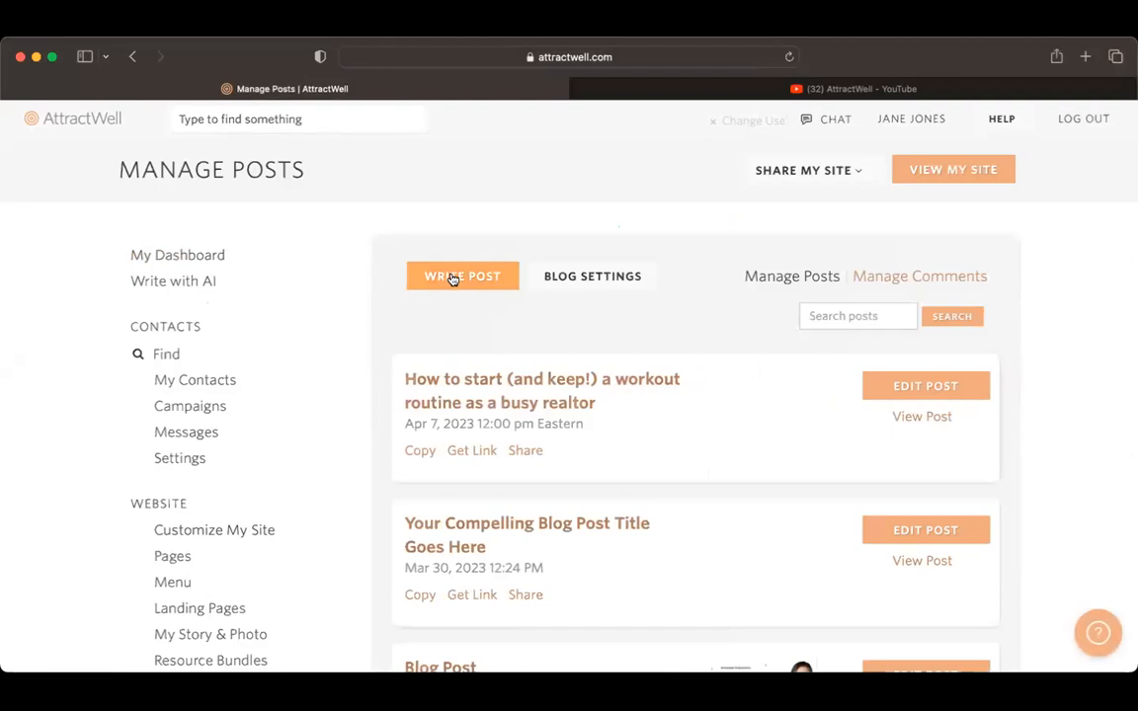
{"action": "left_click", "coordinate": [451, 278]}
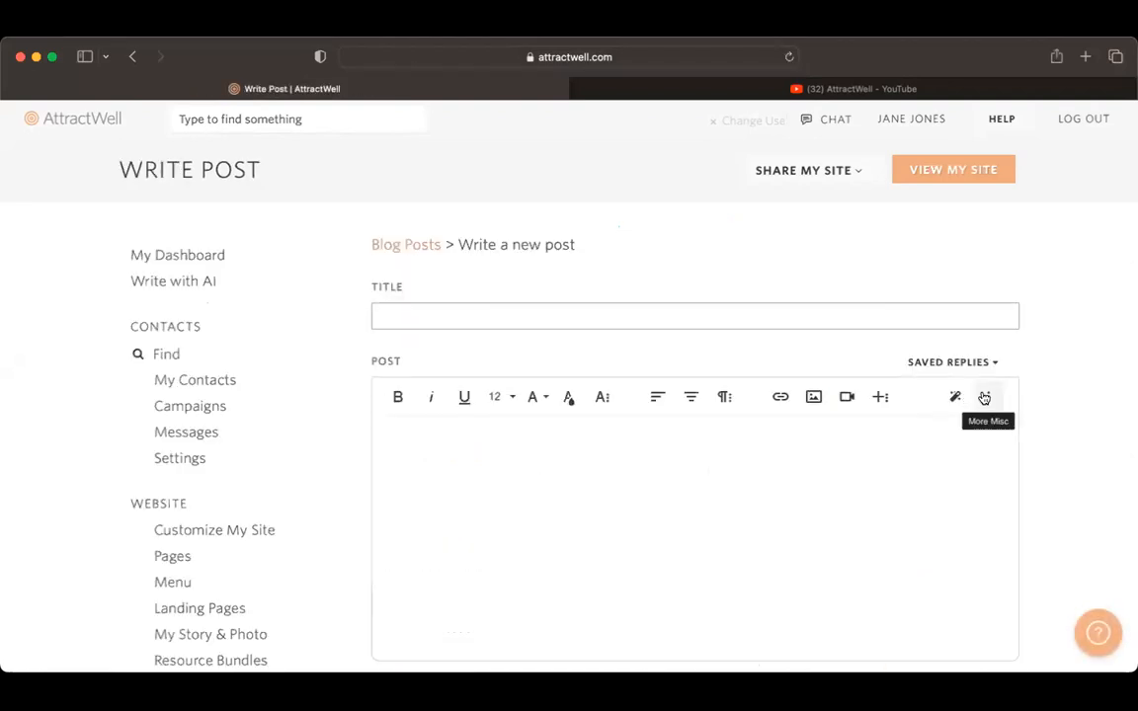
Step: Open the AI writer in the post editor and paste the copied health coach description as the prompt's first paragraph
{"action": "left_click", "coordinate": [955, 398]}
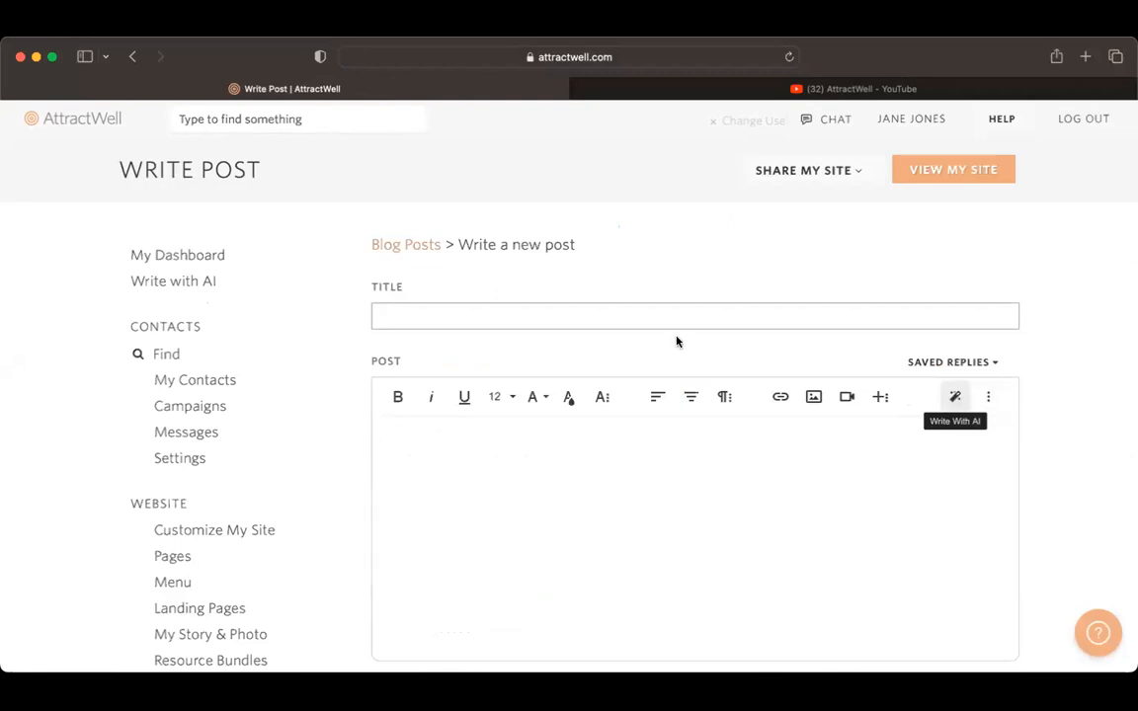
{"action": "key", "text": "super+v"}
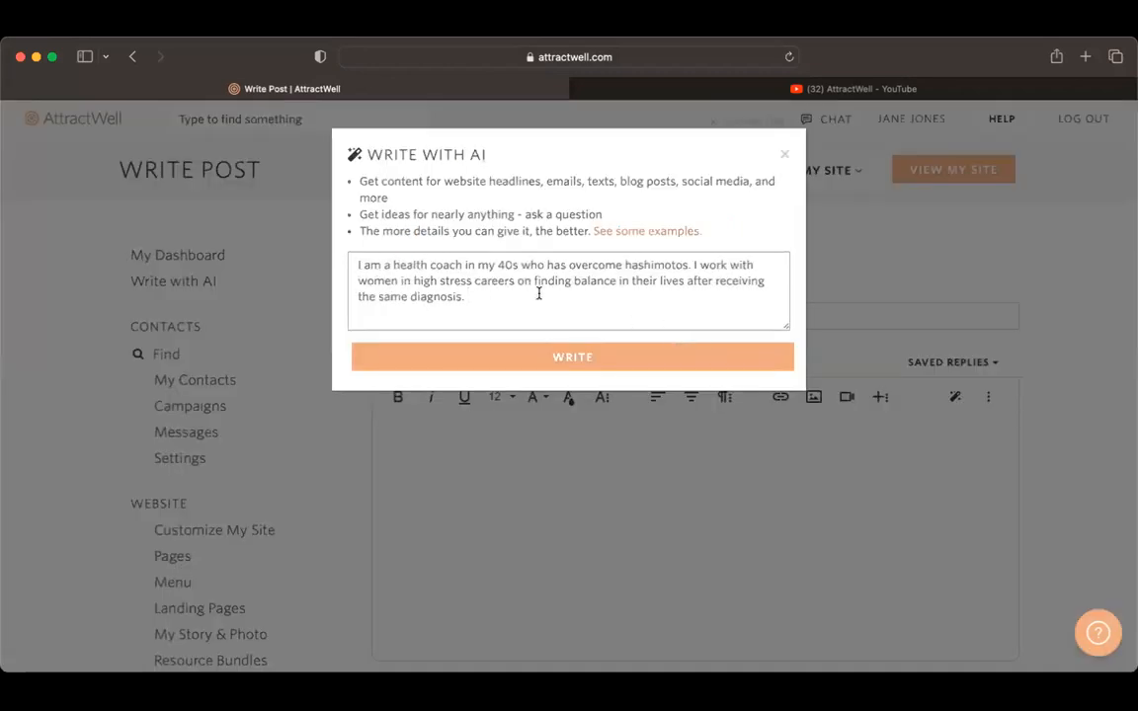
{"action": "key", "text": "Return"}
{"action": "key", "text": "Return"}
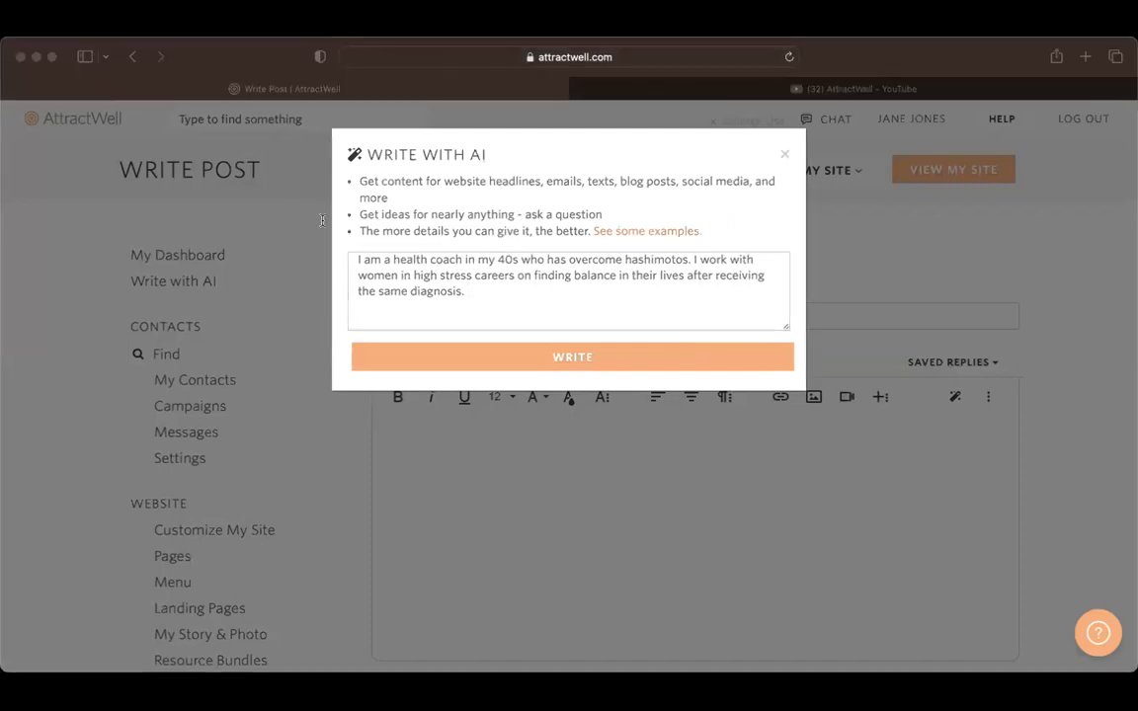
{"action": "left_click", "coordinate": [719, 294]}
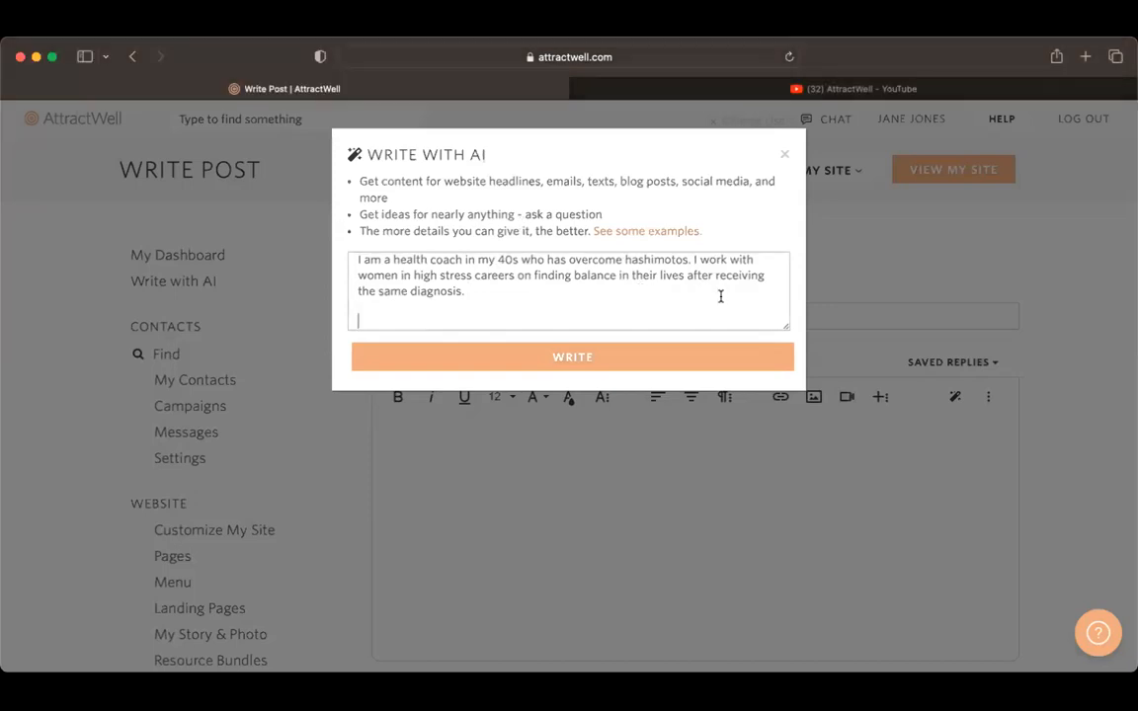
Step: Add the request "Write a <1000 word blog post about 5 Ways to Naturally Boost Your Thyroid Function" and have the AI write it
{"action": "type", "text": "W"}
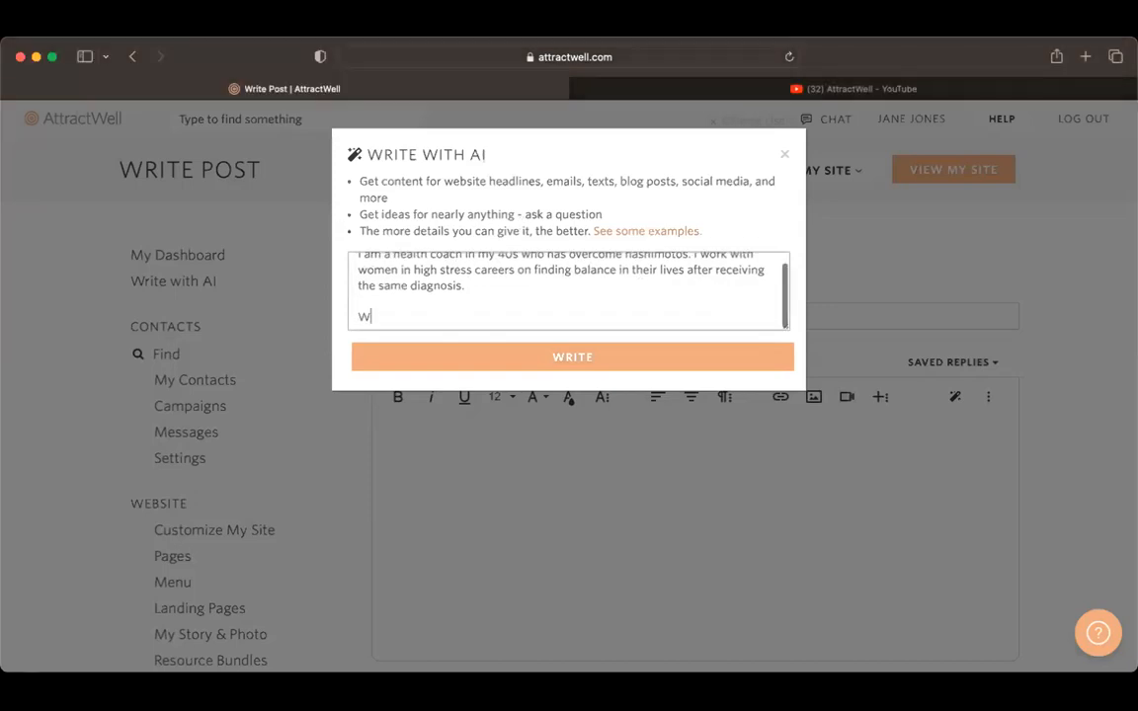
{"action": "type", "text": "rite a <1000 word blog post"}
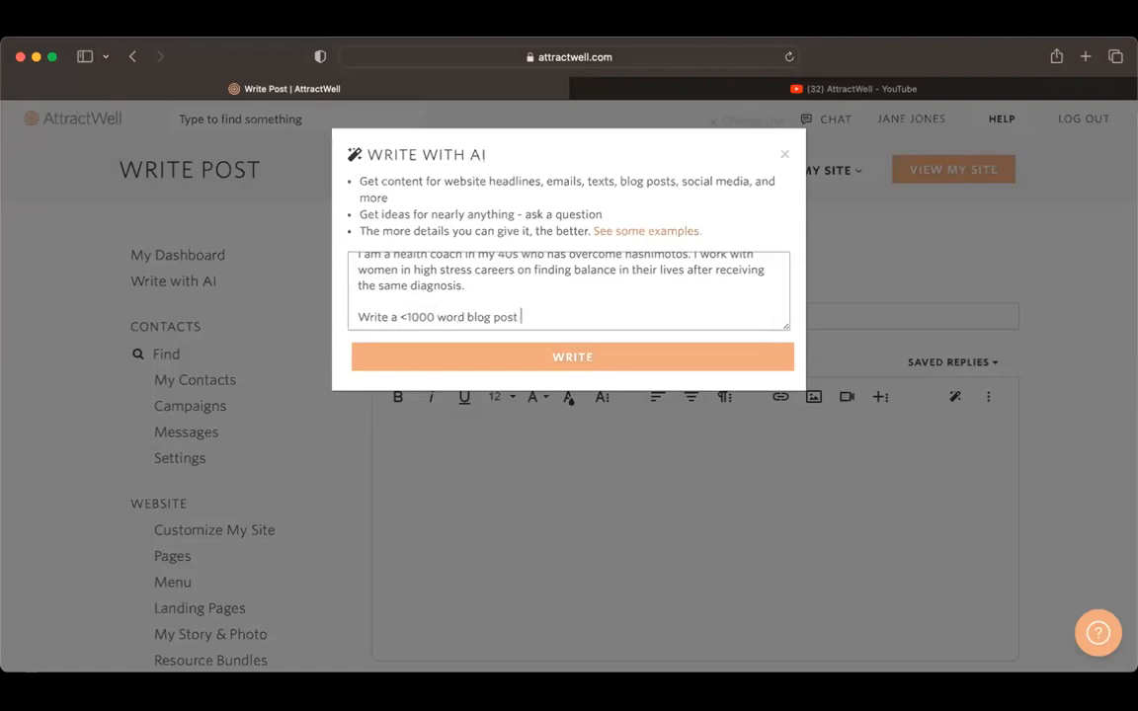
{"action": "key", "text": "super+v"}
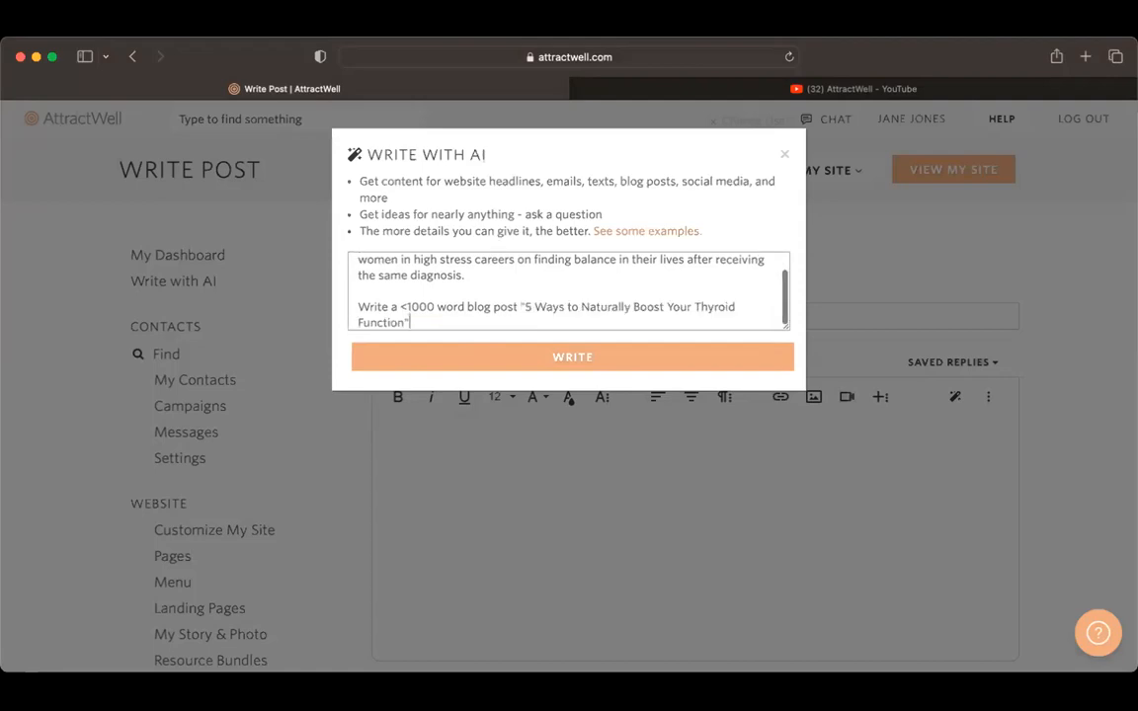
{"action": "left_click", "coordinate": [524, 308]}
{"action": "key", "text": "BackSpace"}
{"action": "type", "text": "about"}
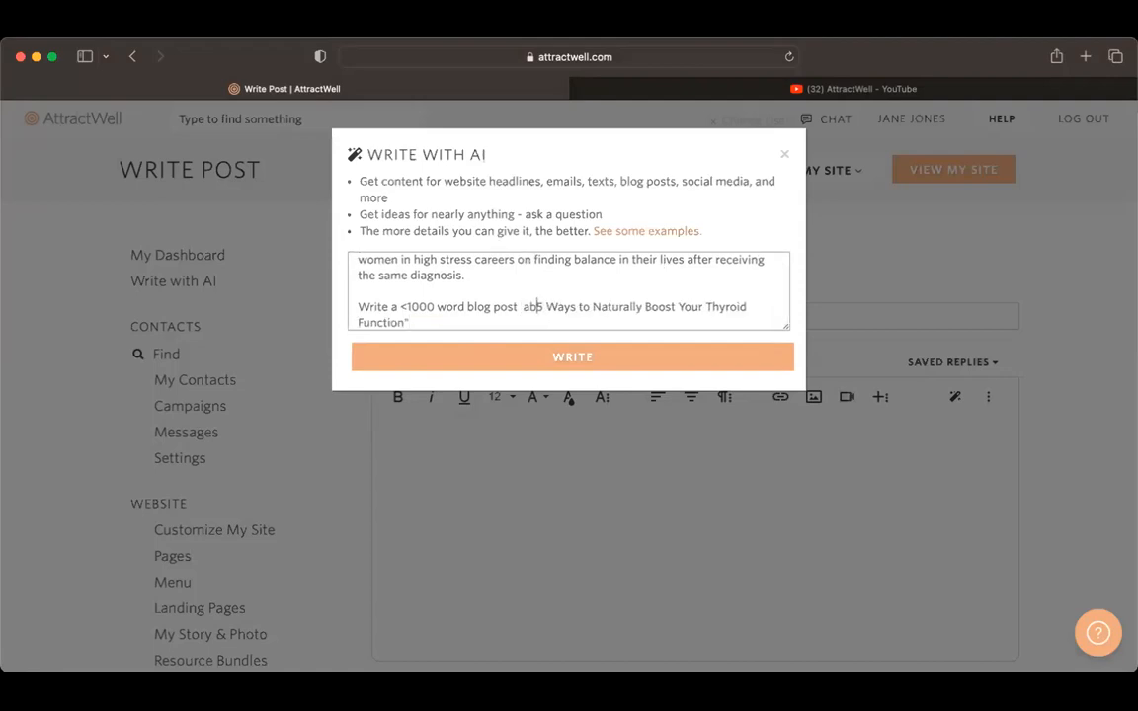
{"action": "left_click", "coordinate": [469, 329]}
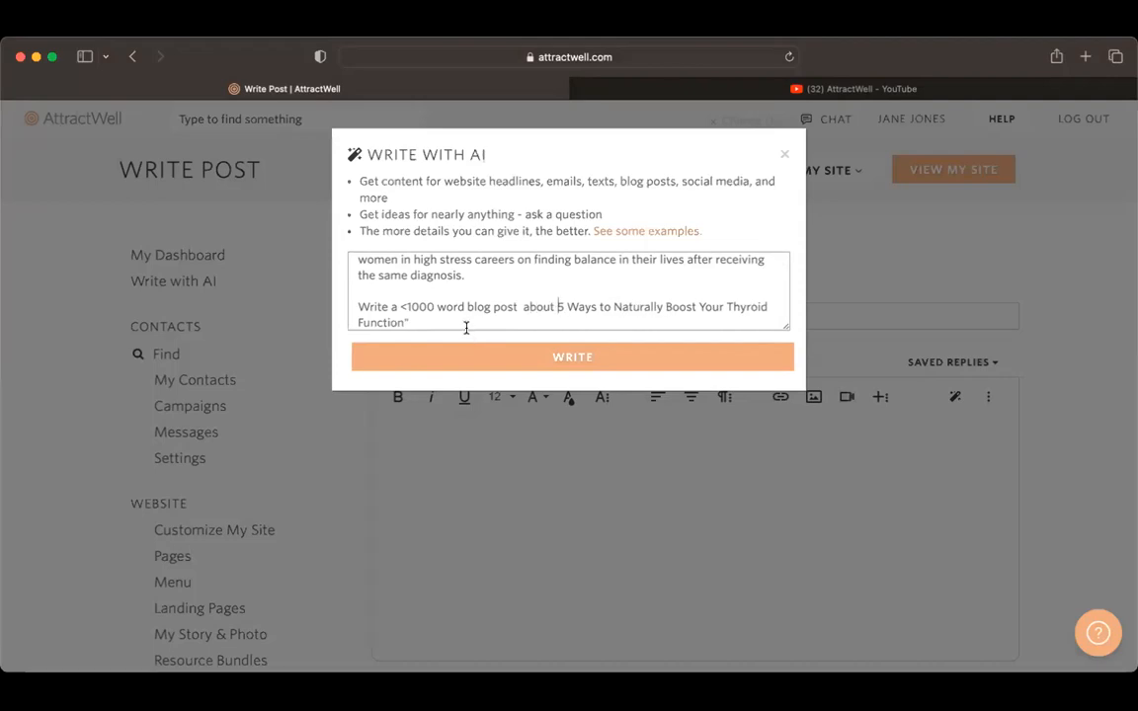
{"action": "key", "text": "BackSpace"}
{"action": "left_click", "coordinate": [509, 357]}
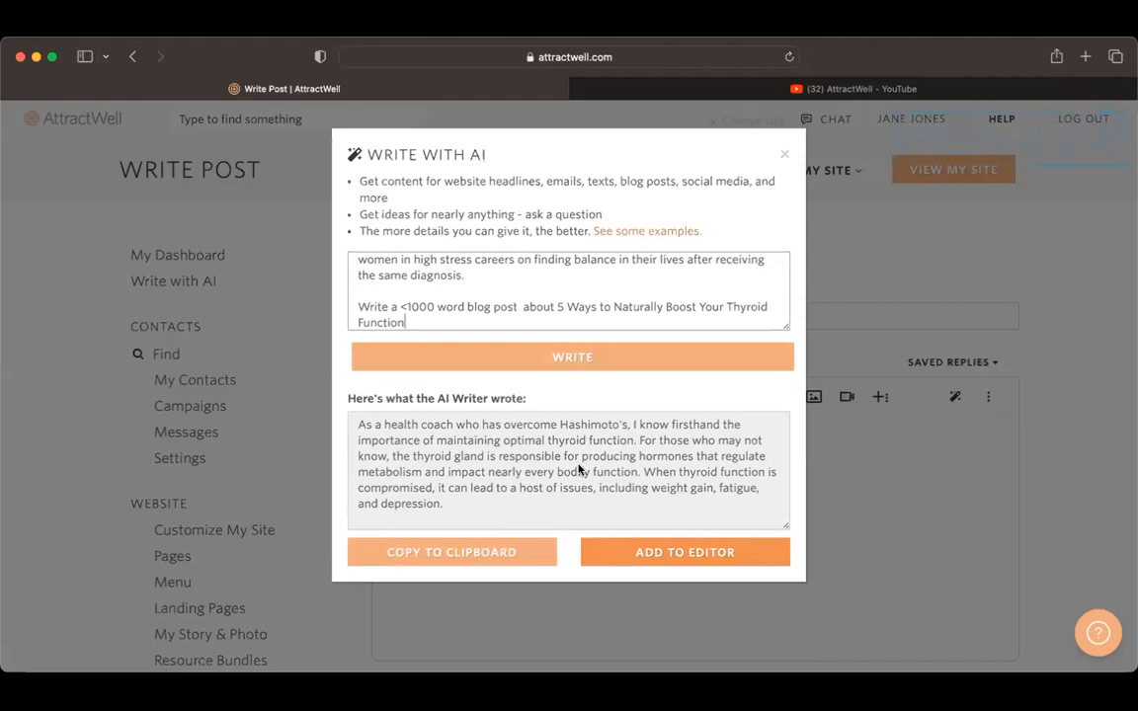
Step: Look through the generated thyroid article and add it to the blog post editor
{"action": "scroll", "coordinate": [580, 470], "scroll_direction": "down", "scroll_amount": 5}
{"action": "scroll", "coordinate": [579, 470], "scroll_direction": "down", "scroll_amount": 10}
{"action": "scroll", "coordinate": [580, 470], "scroll_direction": "up", "scroll_amount": 10}
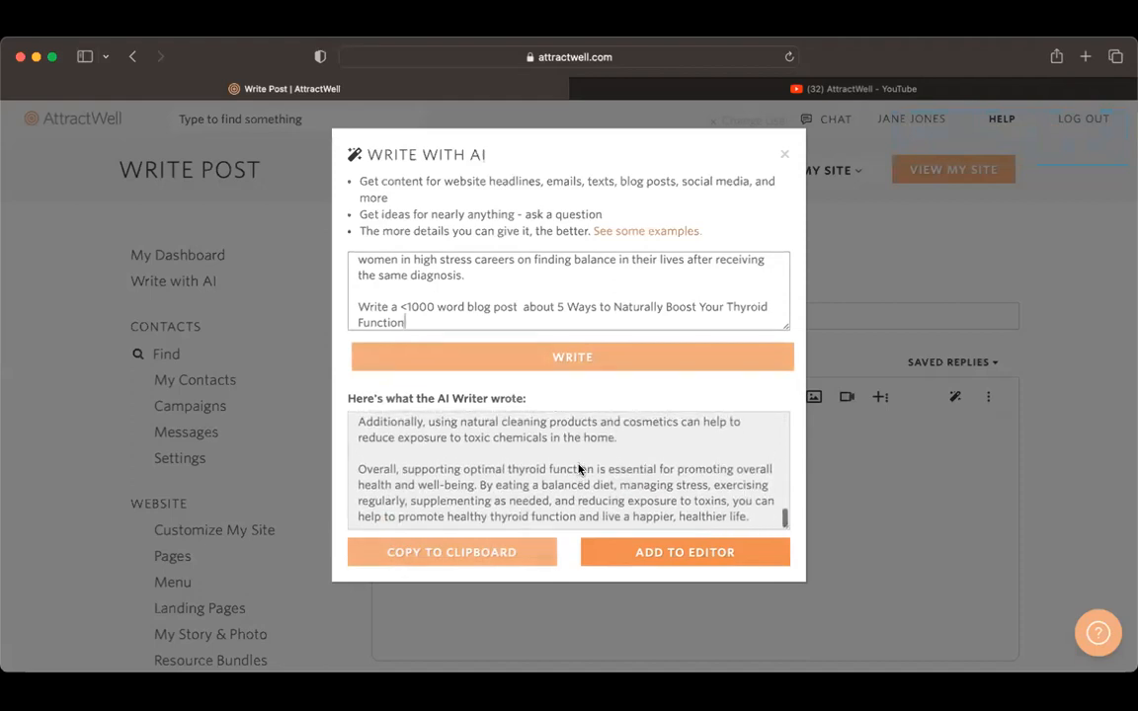
{"action": "scroll", "coordinate": [579, 470], "scroll_direction": "up", "scroll_amount": 10}
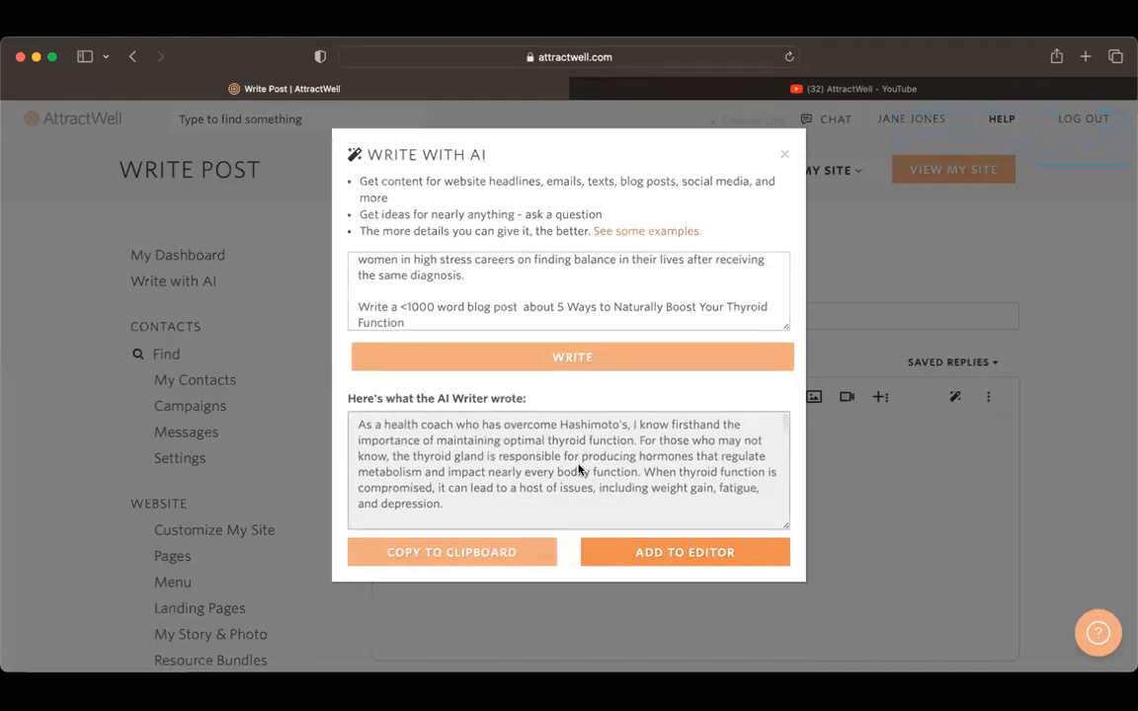
{"action": "double_click", "coordinate": [580, 470]}
{"action": "key", "text": "super+a"}
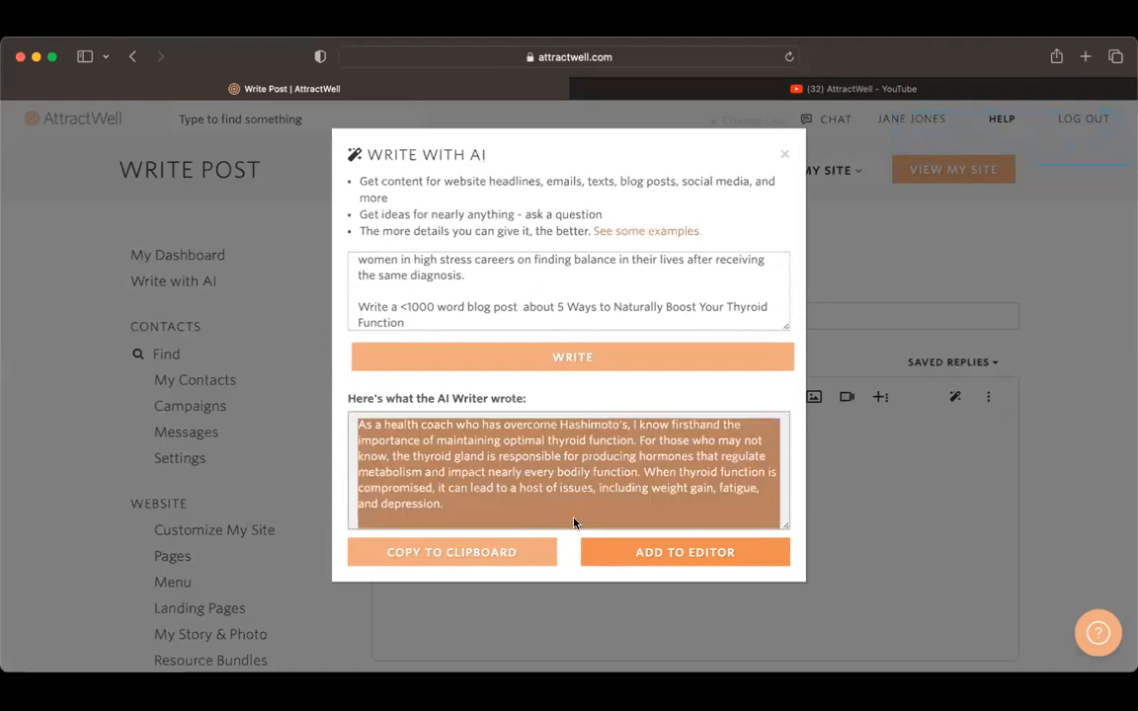
{"action": "left_click", "coordinate": [570, 544]}
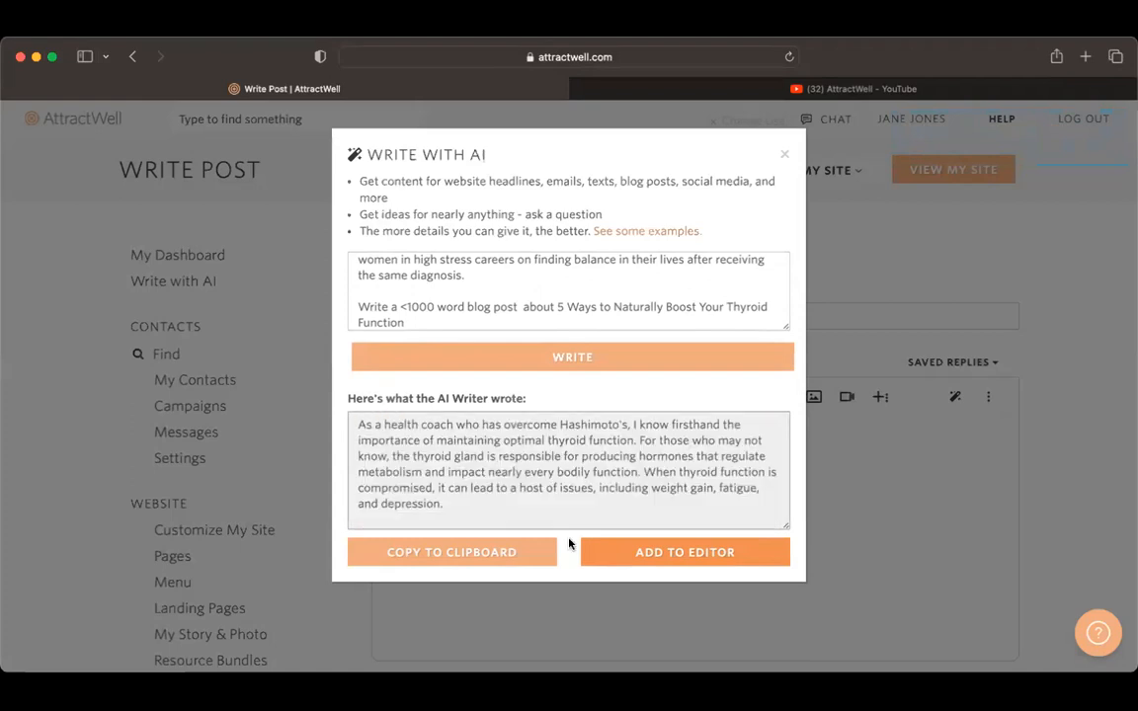
{"action": "left_click", "coordinate": [623, 553]}
Step: Examine the inserted article in the post editor, including its numbered thyroid health strategies
{"action": "scroll", "coordinate": [622, 558], "scroll_direction": "up", "scroll_amount": 15}
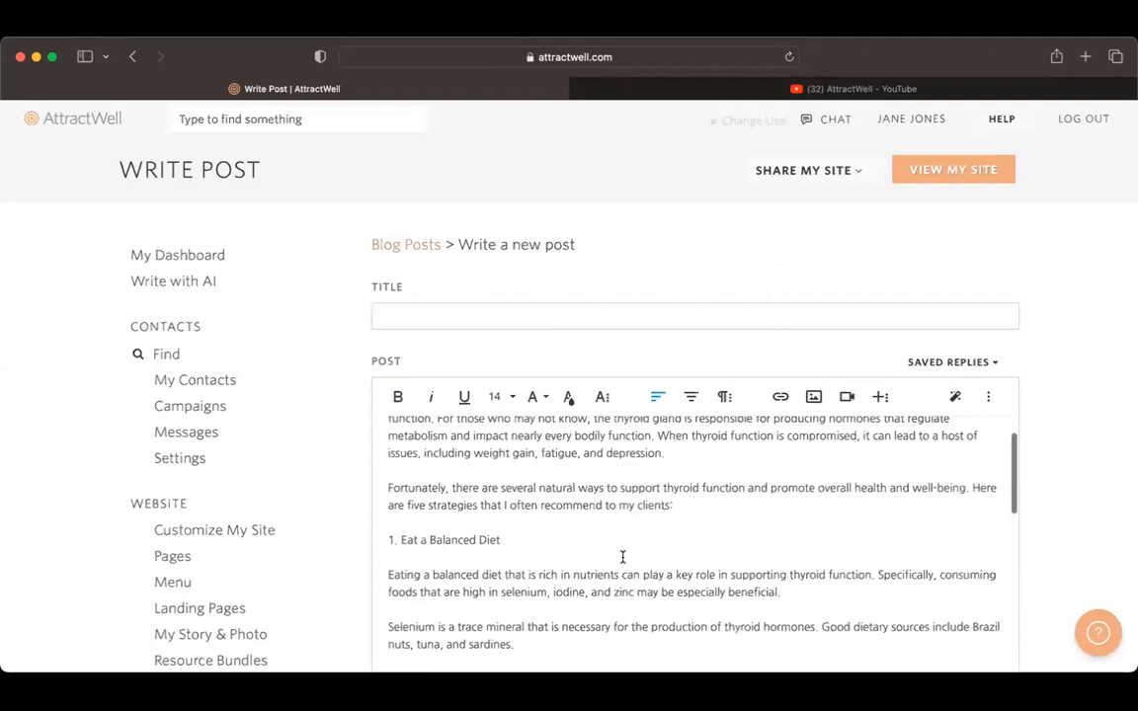
{"action": "scroll", "coordinate": [623, 558], "scroll_direction": "up", "scroll_amount": 2}
{"action": "scroll", "coordinate": [622, 558], "scroll_direction": "down", "scroll_amount": 3}
{"action": "scroll", "coordinate": [622, 557], "scroll_direction": "down", "scroll_amount": 1}
{"action": "scroll", "coordinate": [622, 557], "scroll_direction": "up", "scroll_amount": 2}
{"action": "scroll", "coordinate": [623, 557], "scroll_direction": "down", "scroll_amount": 10}
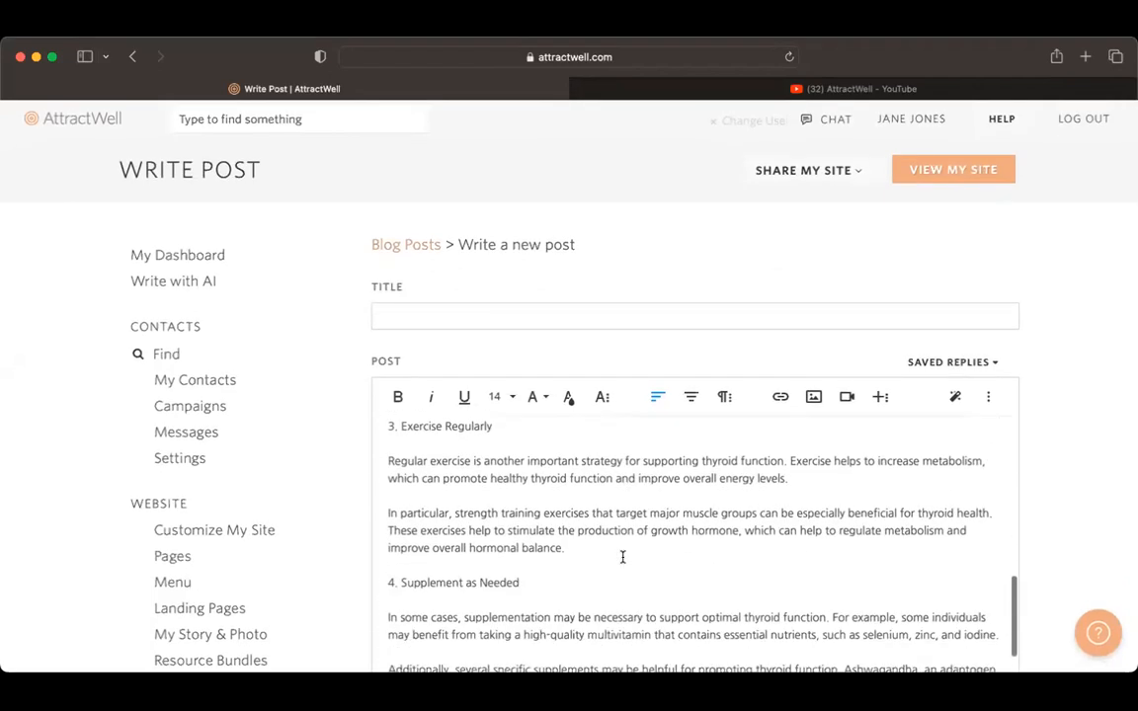
{"action": "scroll", "coordinate": [622, 557], "scroll_direction": "down", "scroll_amount": 3}
Step: Reopen the AI writer, copy the generated article to the clipboard and clear the old prompt
{"action": "left_click", "coordinate": [954, 398]}
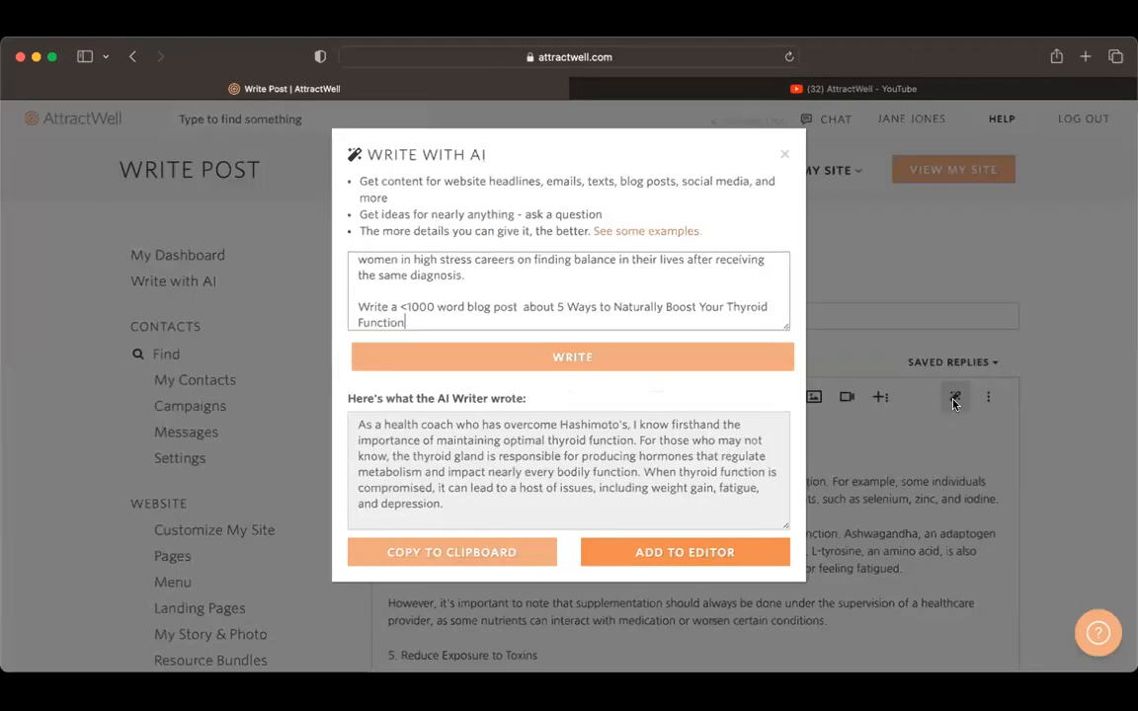
{"action": "left_click", "coordinate": [503, 553]}
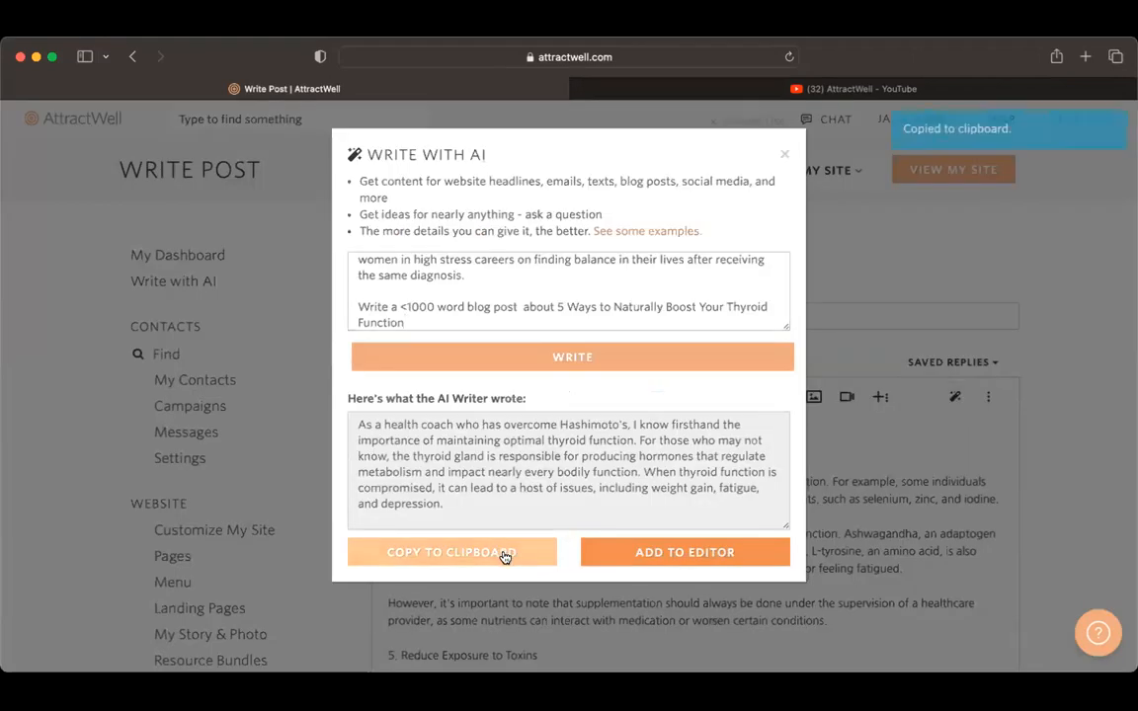
{"action": "triple_click", "coordinate": [676, 309]}
{"action": "key", "text": "super+a"}
{"action": "key", "text": "BackSpace"}
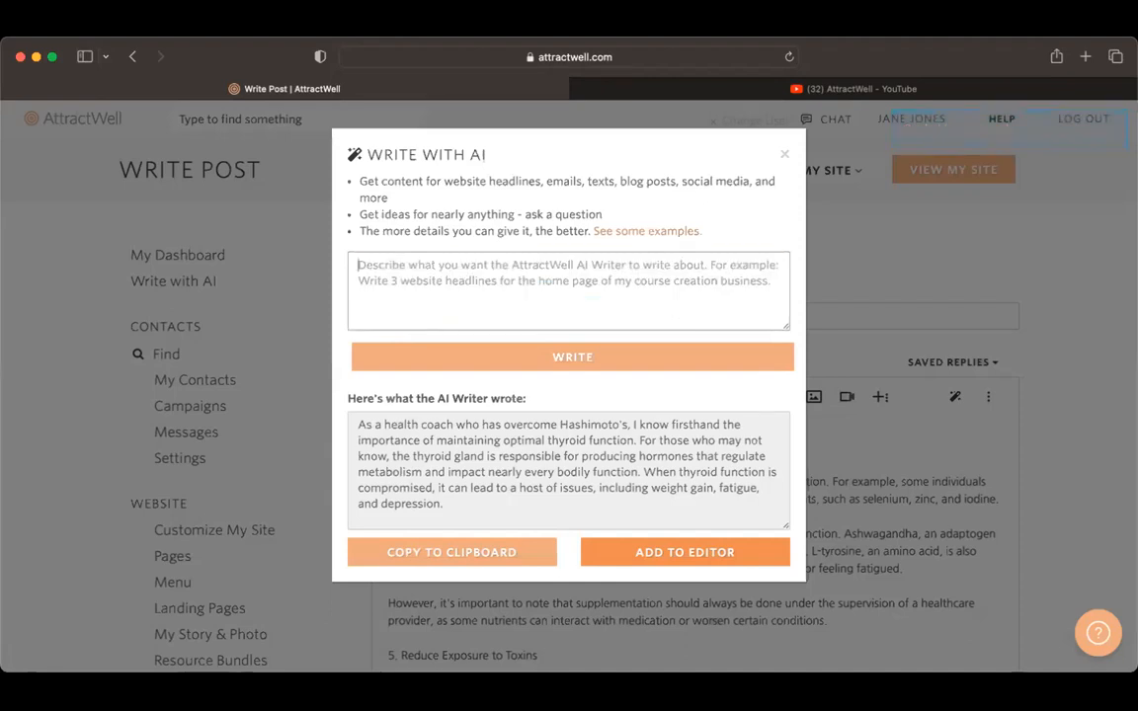
{"action": "type", "text": "Write a co"}
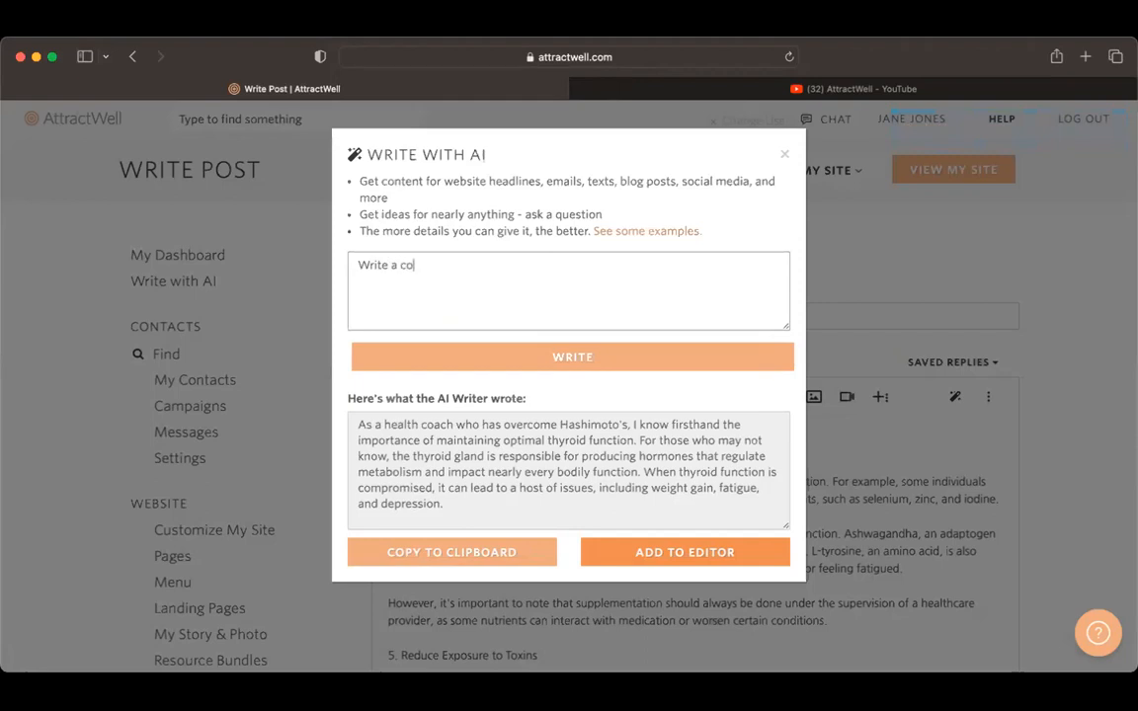
{"action": "type", "text": "mpelling headline for this"}
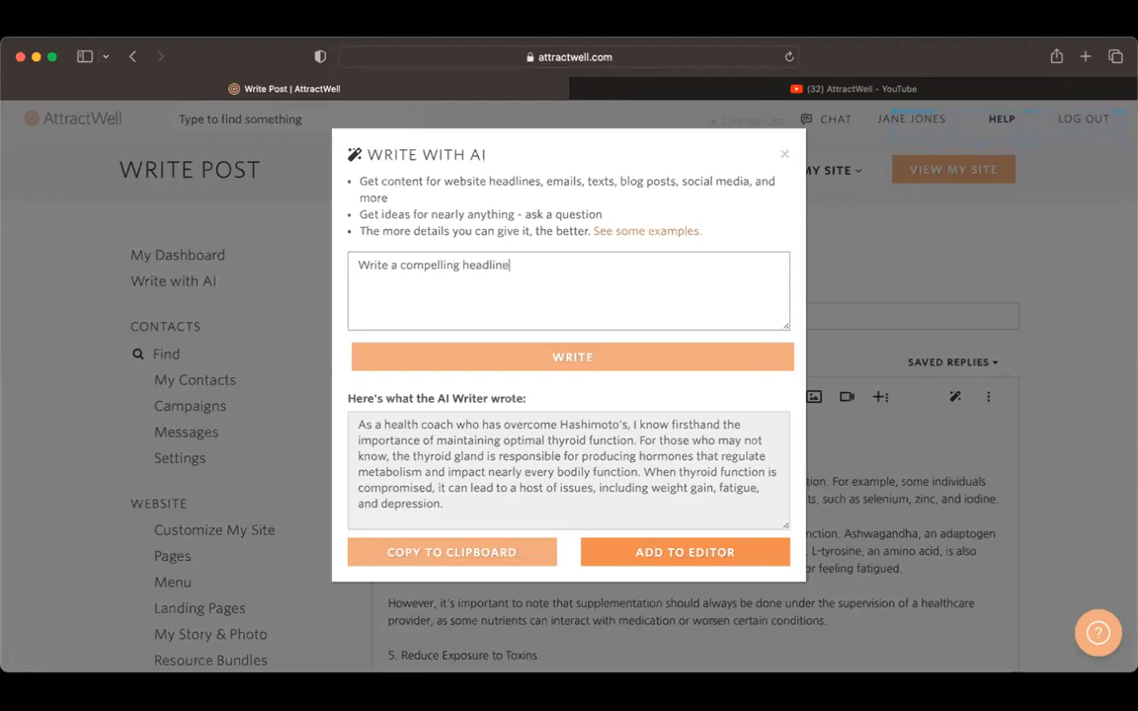
{"action": "key", "text": "super+a"}
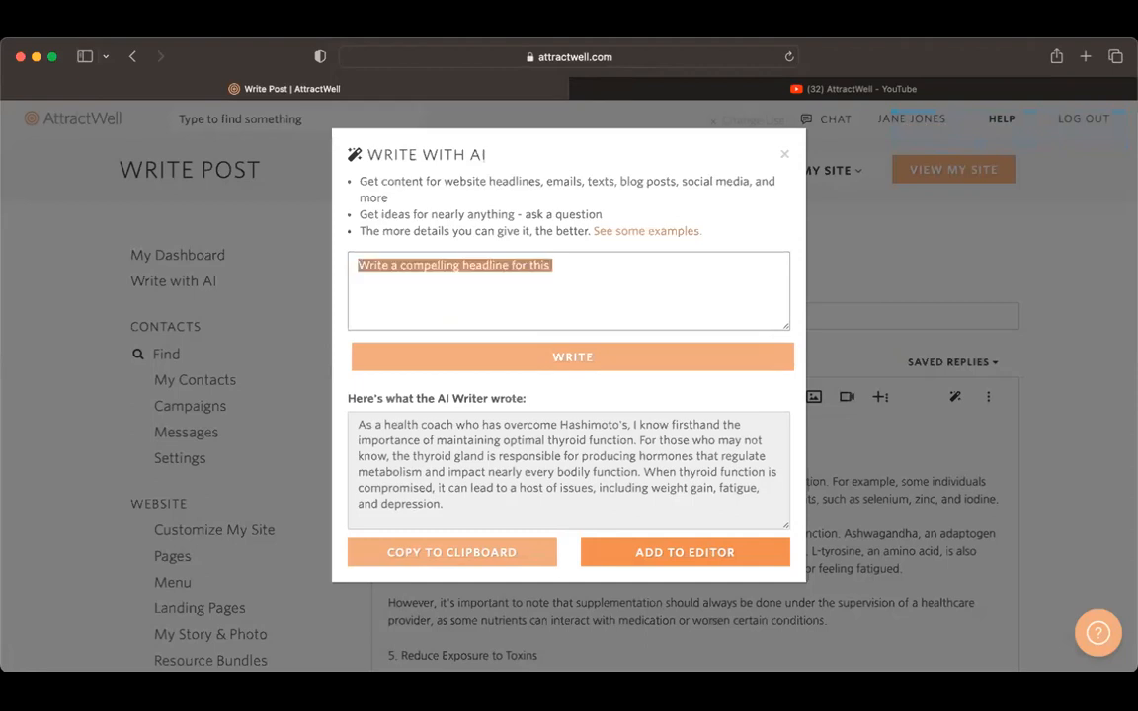
{"action": "key", "text": "BackSpace"}
{"action": "type", "text": "whi"}
{"action": "key", "text": "BackSpace"}
{"action": "key", "text": "BackSpace"}
{"action": "key", "text": "BackSpace"}
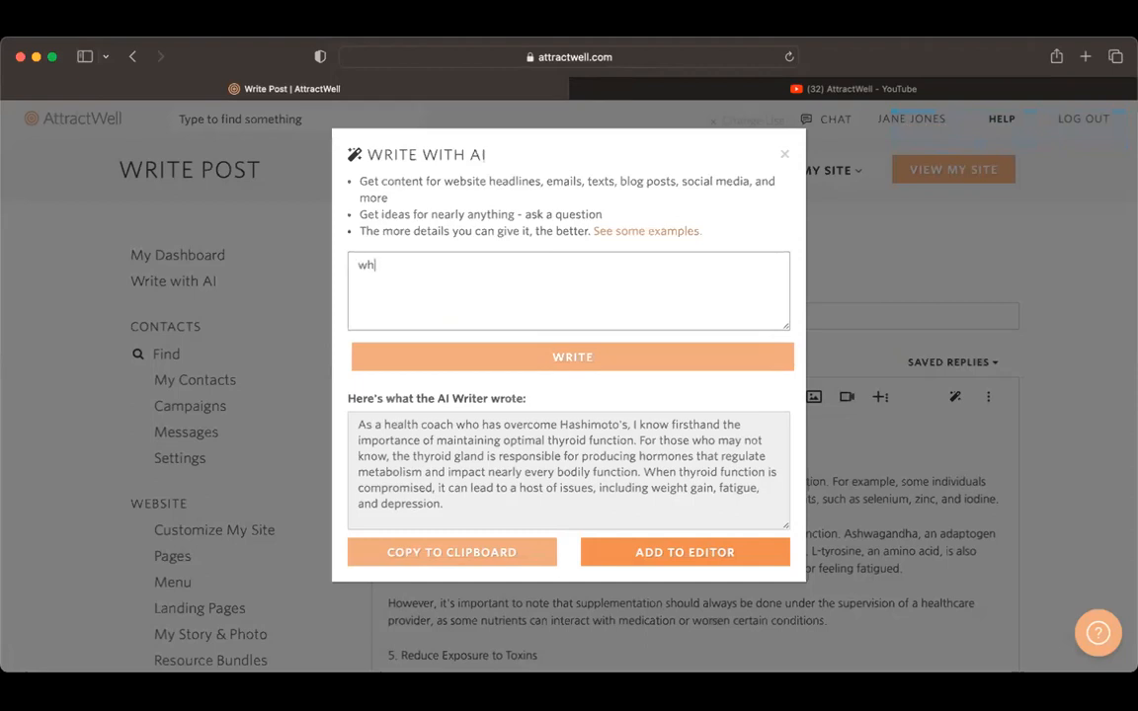
Step: Enter the prompt "come up with SEO settings for this blog post" and paste the copied article below it
{"action": "type", "text": "come up with sEO"}
{"action": "key", "text": "BackSpace"}
{"action": "key", "text": "BackSpace"}
{"action": "key", "text": "BackSpace"}
{"action": "key", "text": "BackSpace"}
{"action": "type", "text": "SEO swett"}
{"action": "key", "text": "BackSpace"}
{"action": "key", "text": "BackSpace"}
{"action": "key", "text": "BackSpace"}
{"action": "key", "text": "BackSpace"}
{"action": "type", "text": "et"}
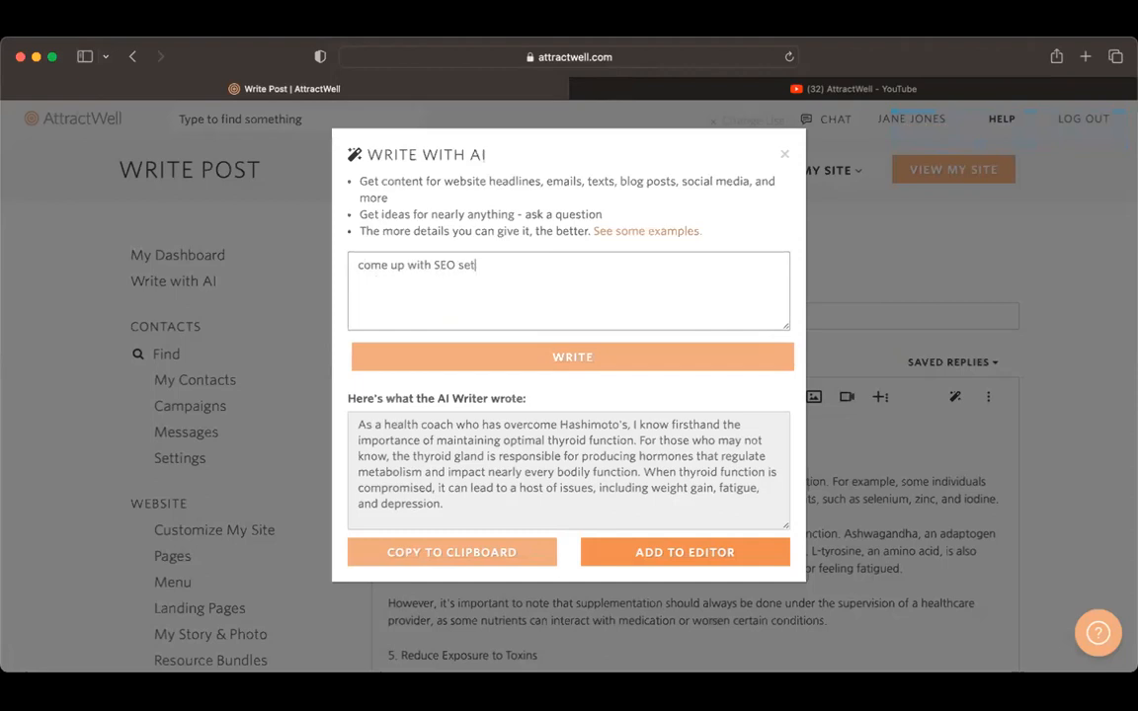
{"action": "type", "text": "tings for this blog post"}
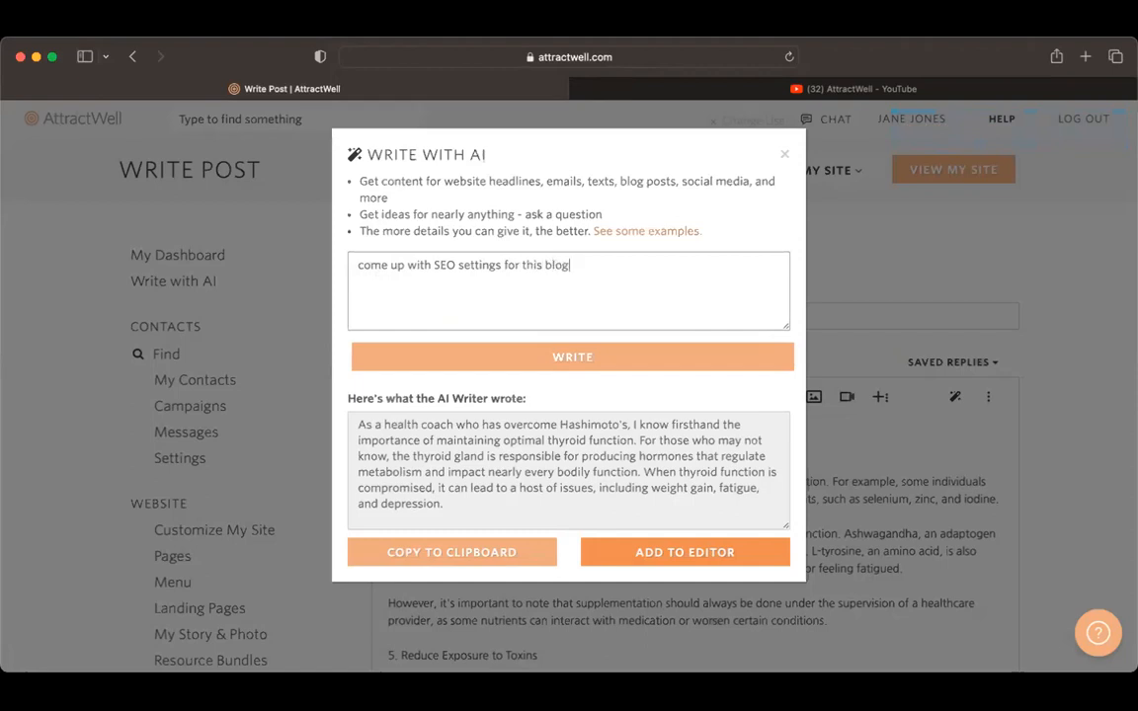
{"action": "key", "text": "Return"}
{"action": "key", "text": "super+v"}
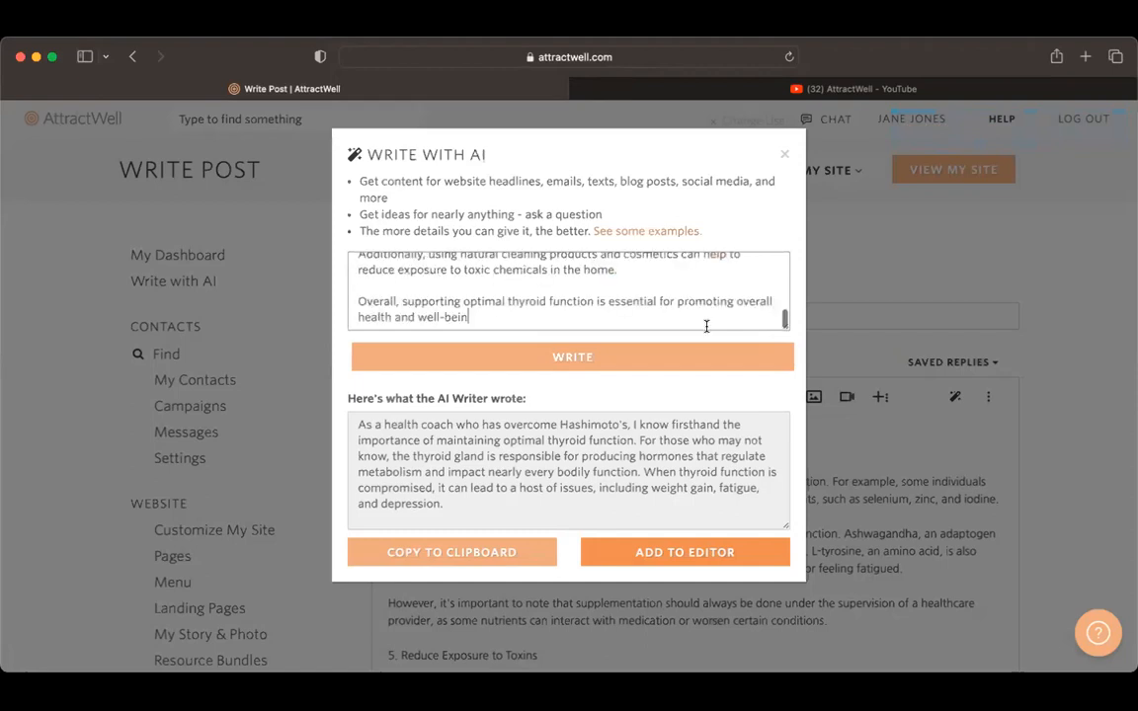
Step: Have the AI write the SEO settings and look through the suggestions
{"action": "left_click", "coordinate": [716, 362]}
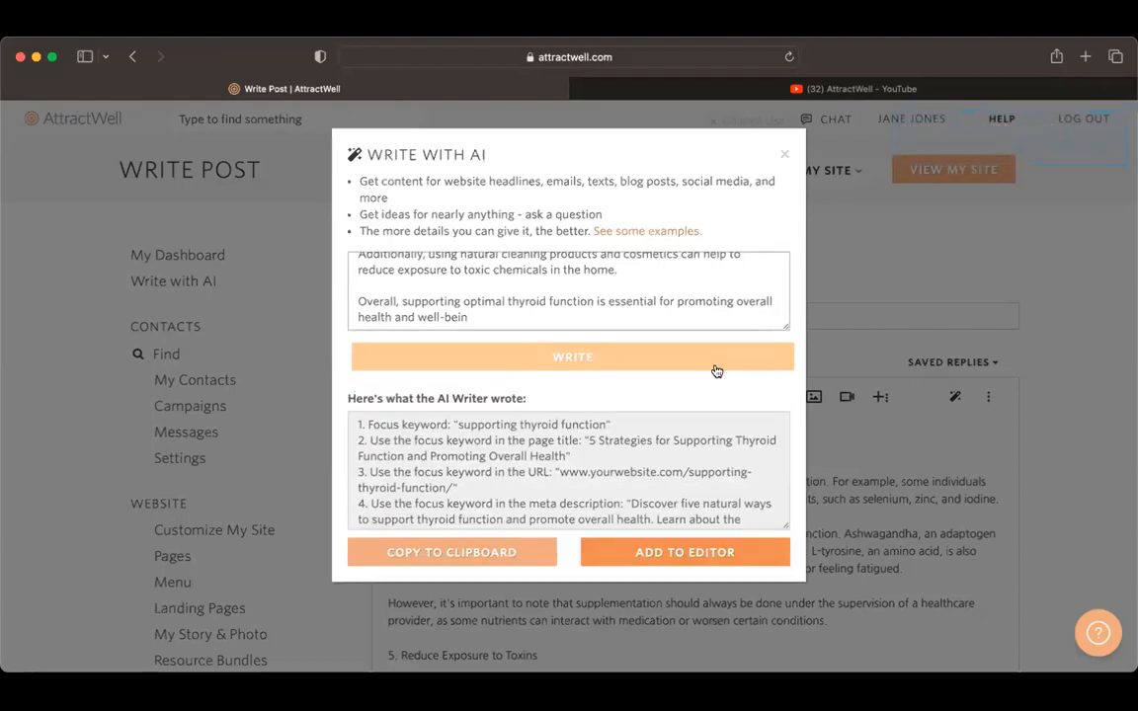
{"action": "scroll", "coordinate": [546, 467], "scroll_direction": "down", "scroll_amount": 3}
{"action": "scroll", "coordinate": [547, 467], "scroll_direction": "down", "scroll_amount": 3}
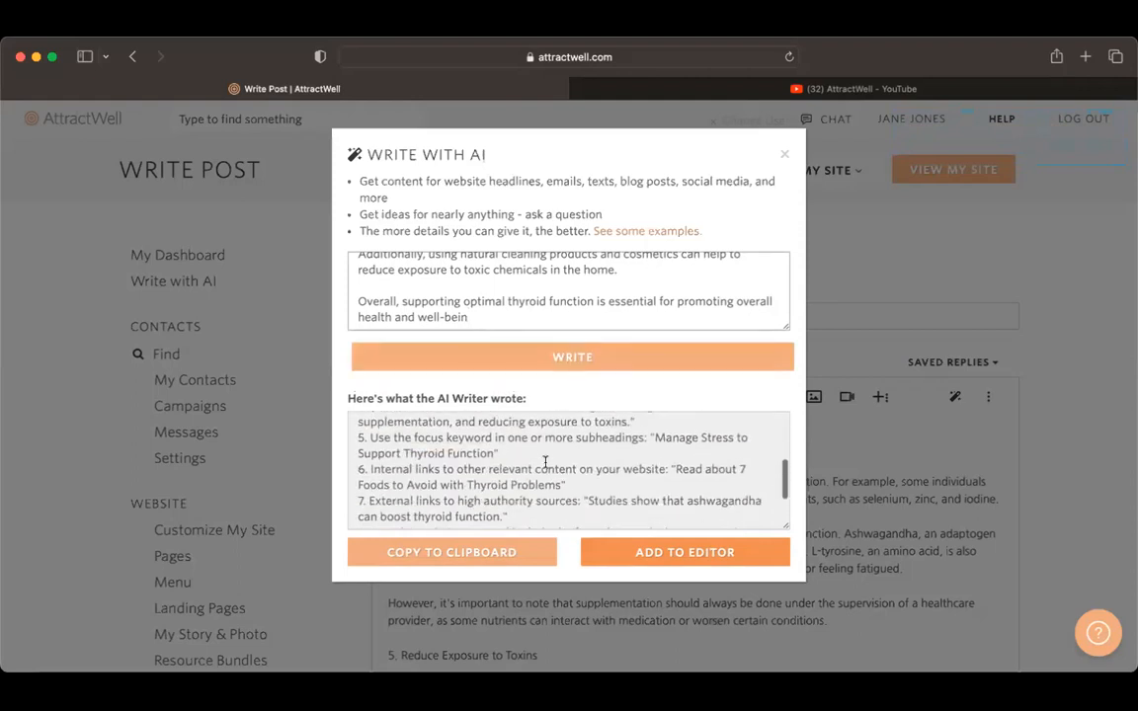
{"action": "scroll", "coordinate": [546, 450], "scroll_direction": "up", "scroll_amount": 10}
Step: Replace the whole prompt with "write SEO settings for this blog post" followed by a new line
{"action": "double_click", "coordinate": [539, 300]}
{"action": "key", "text": "super+a"}
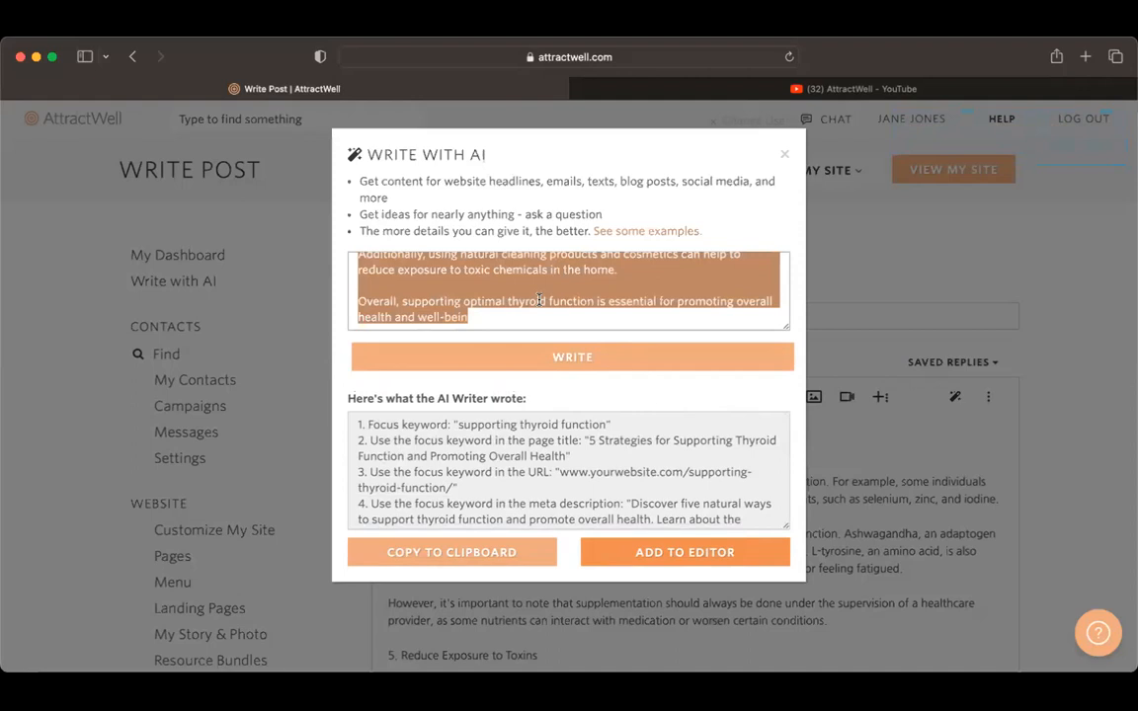
{"action": "type", "text": "WRI"}
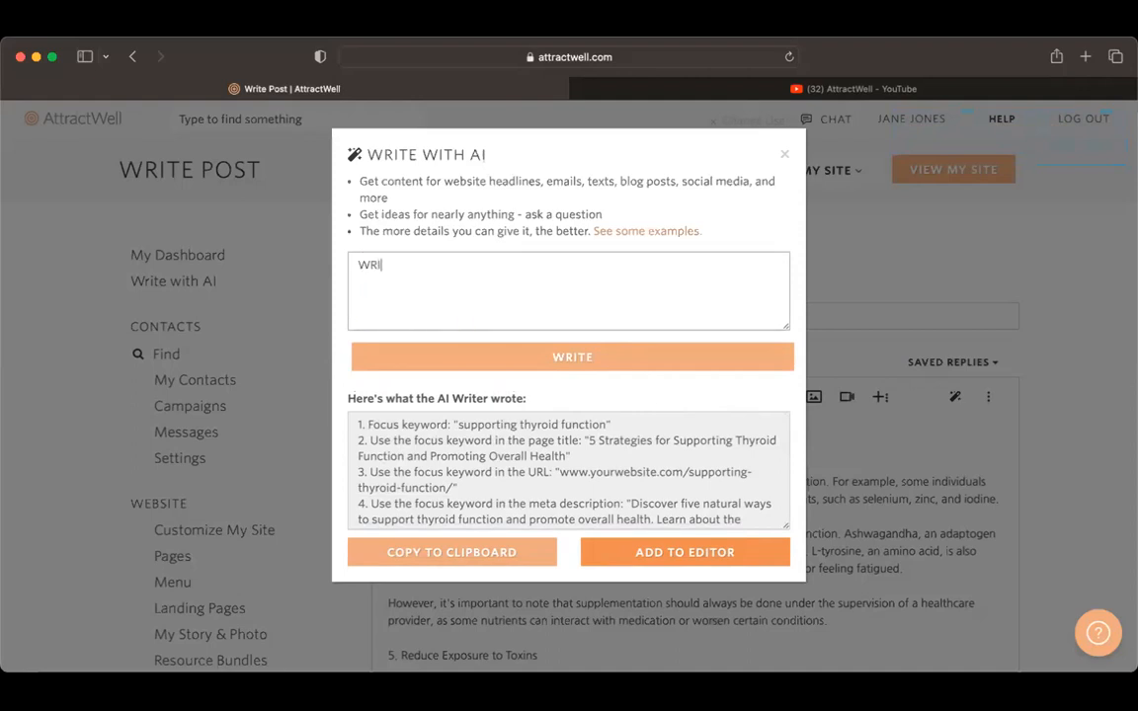
{"action": "key", "text": "BackSpace"}
{"action": "key", "text": "BackSpace"}
{"action": "key", "text": "BackSpace"}
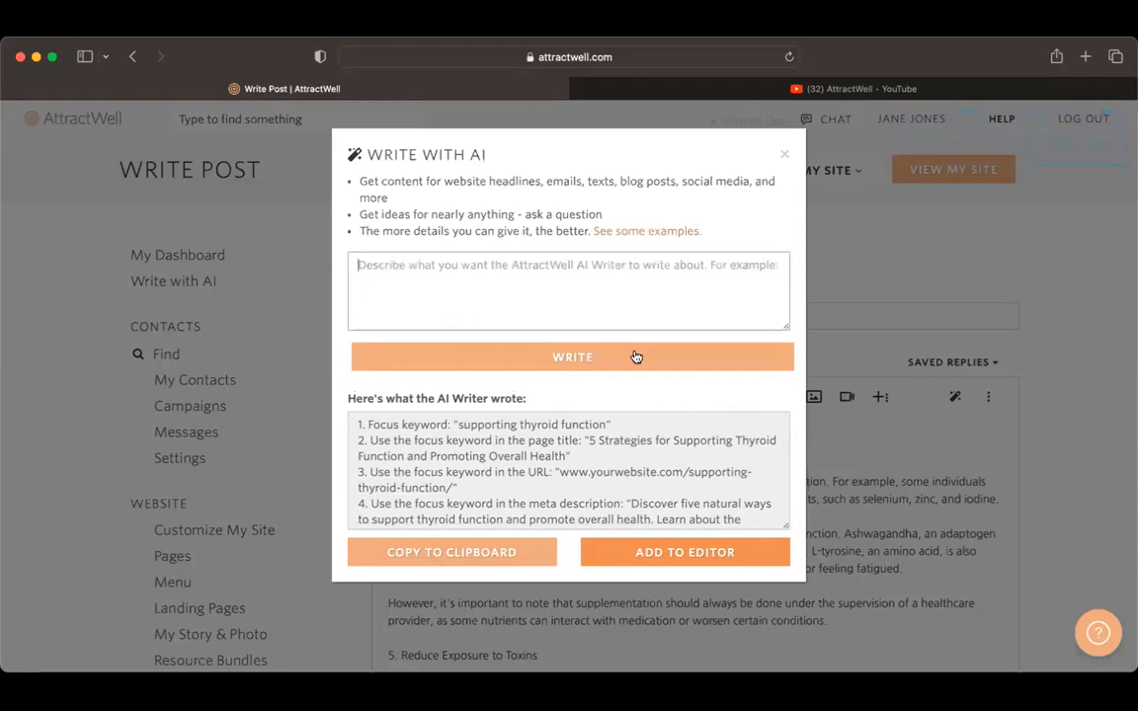
{"action": "type", "text": "WRI"}
{"action": "key", "text": "BackSpace"}
{"action": "key", "text": "BackSpace"}
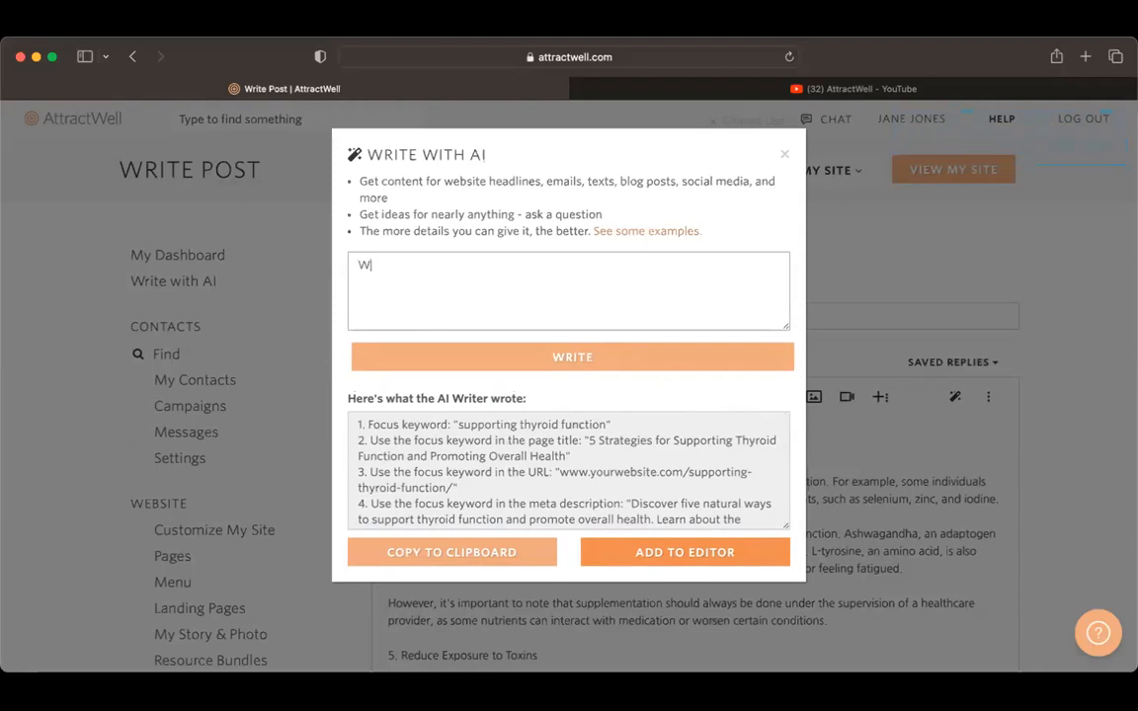
{"action": "key", "text": "BackSpace"}
{"action": "type", "text": "write s"}
{"action": "type", "text": "et se"}
{"action": "key", "text": "BackSpace"}
{"action": "key", "text": "BackSpace"}
{"action": "key", "text": "BackSpace"}
{"action": "key", "text": "BackSpace"}
{"action": "key", "text": "BackSpace"}
{"action": "key", "text": "BackSpace"}
{"action": "type", "text": "SEO settings for this blog post"}
{"action": "key", "text": "Return"}
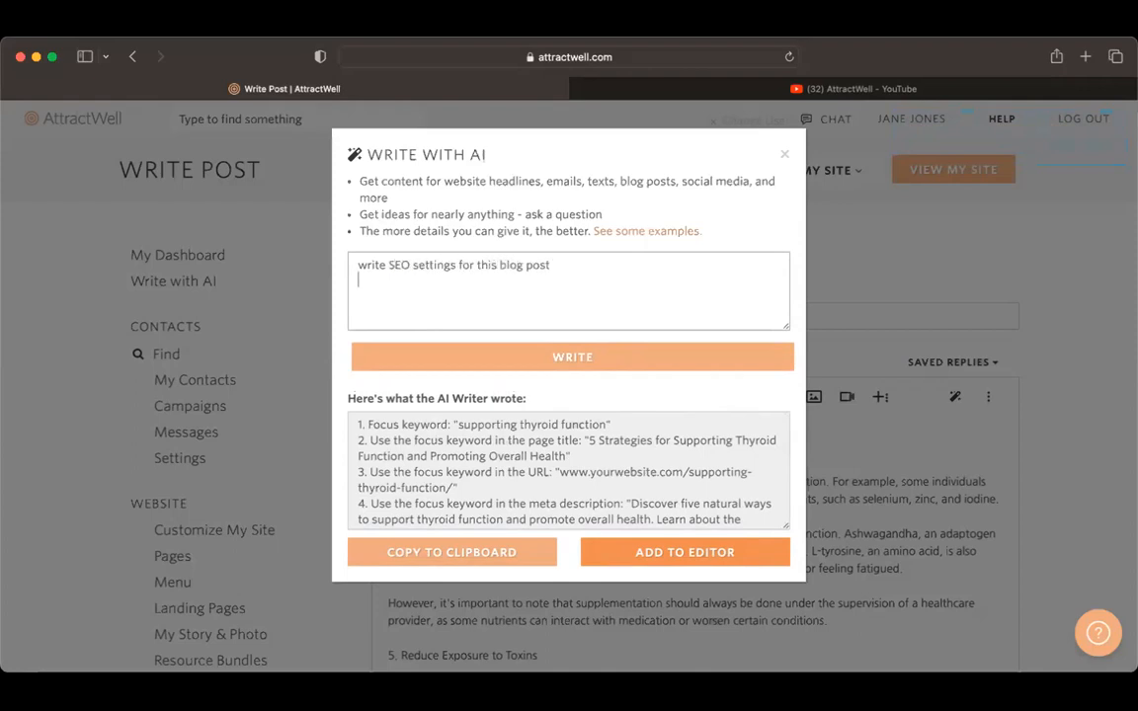
Step: Paste the copied article below the request and remove the cut-off "By e" fragment at its end
{"action": "key", "text": "super+v"}
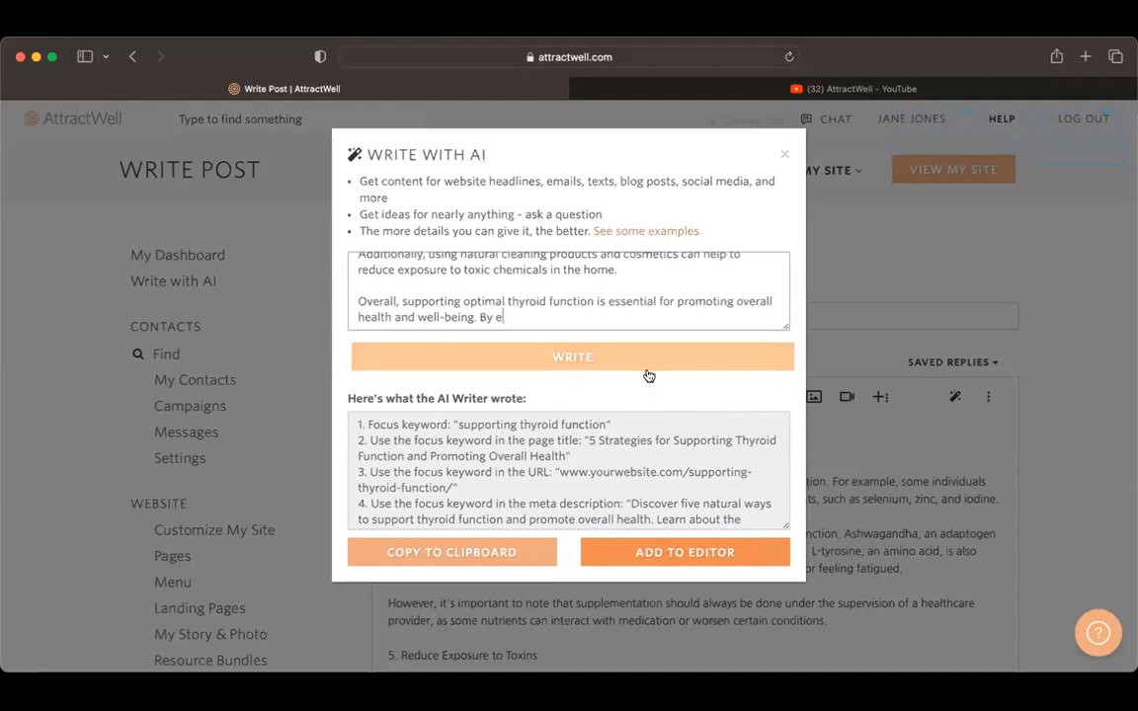
{"action": "key", "text": "BackSpace"}
{"action": "key", "text": "BackSpace"}
{"action": "key", "text": "BackSpace"}
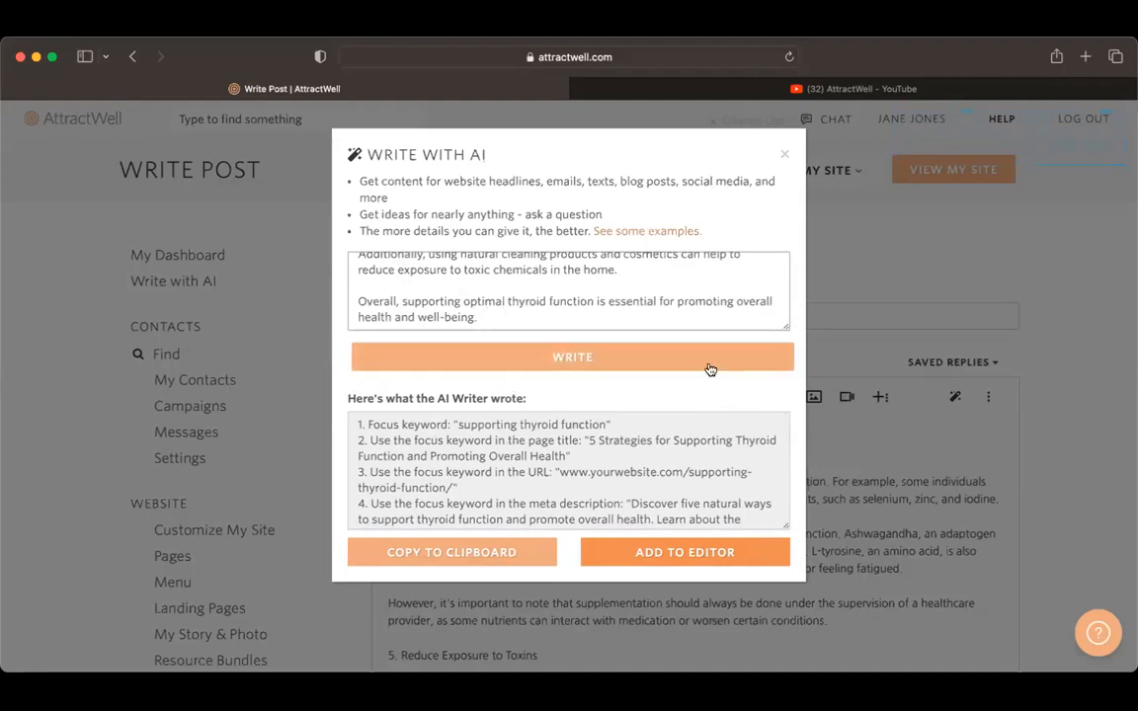
Step: Have the AI write SEO settings from the article, select the suggested meta description, and close the AI writer
{"action": "left_click", "coordinate": [707, 359]}
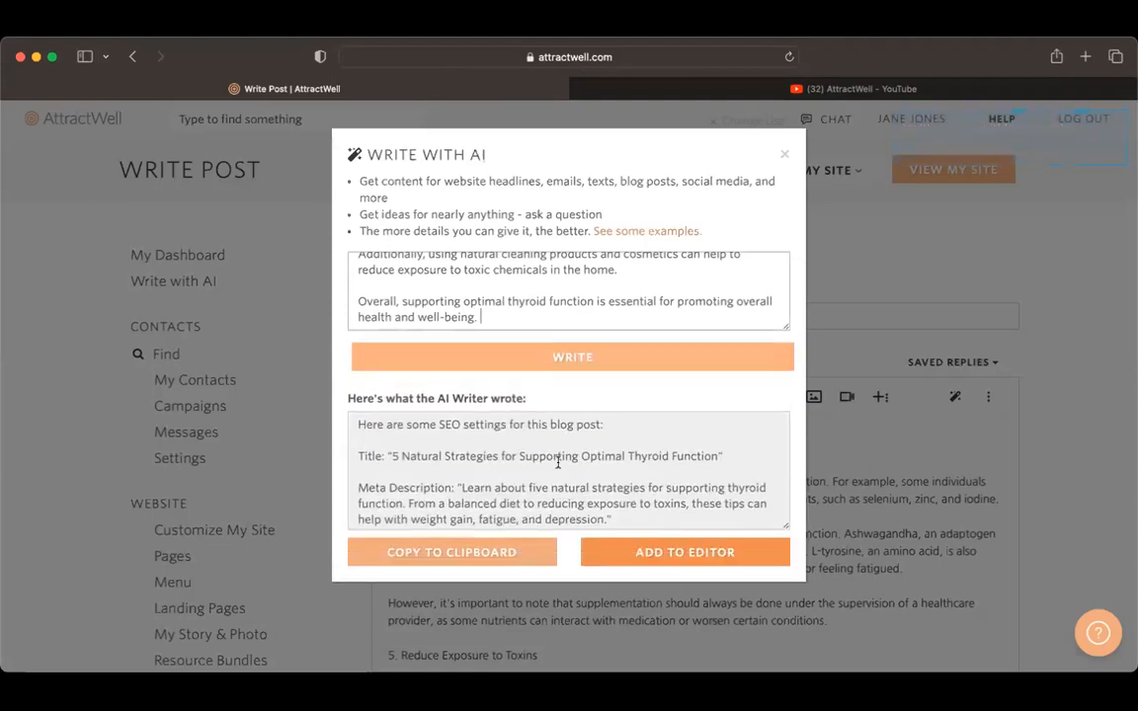
{"action": "scroll", "coordinate": [558, 462], "scroll_direction": "down", "scroll_amount": 3}
{"action": "scroll", "coordinate": [500, 422], "scroll_direction": "up", "scroll_amount": 1}
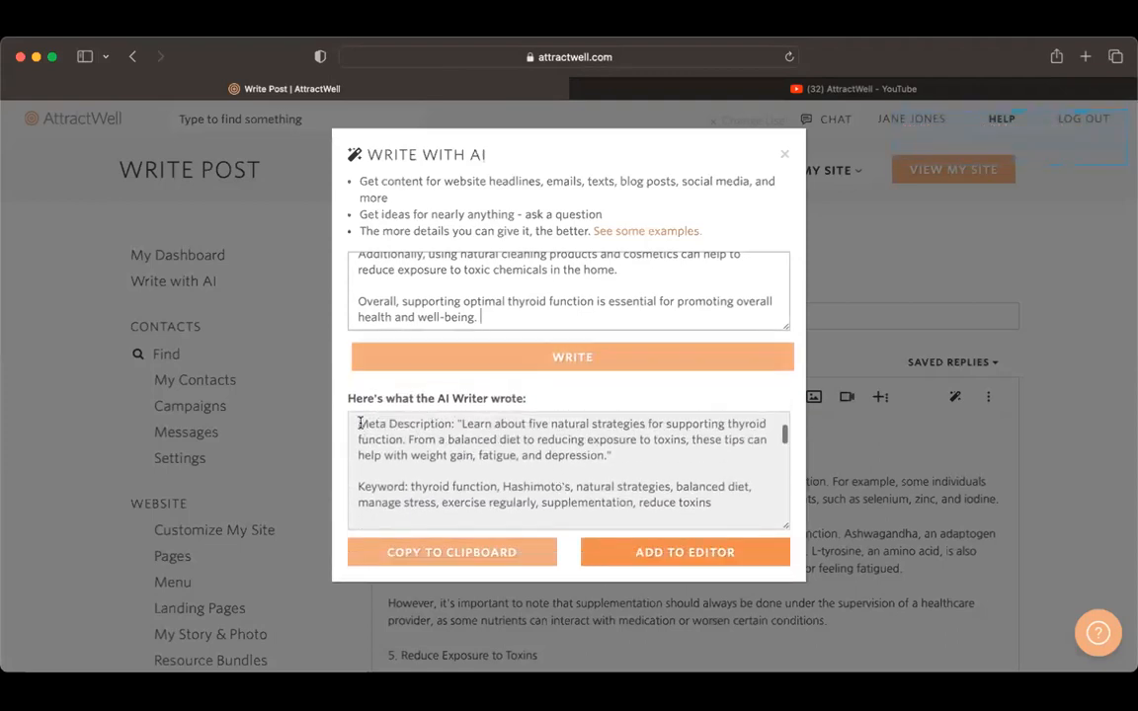
{"action": "left_click_drag", "start_coordinate": [360, 422], "coordinate": [618, 472]}
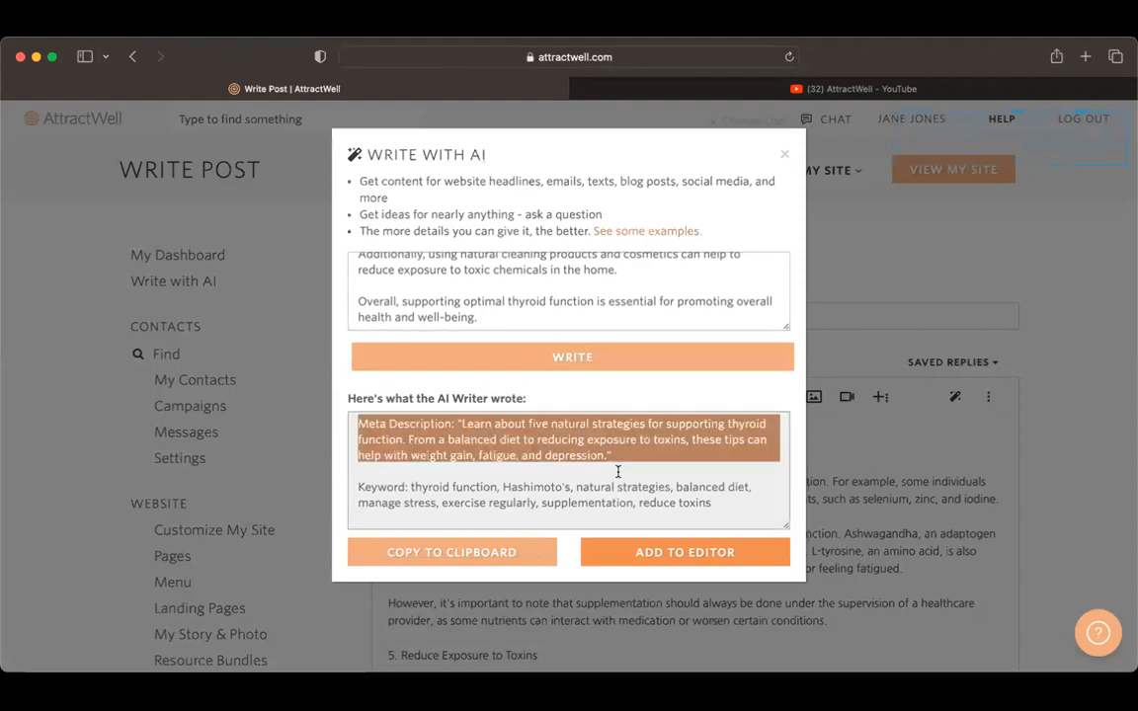
{"action": "left_click", "coordinate": [850, 519]}
Step: Expand the post's advanced options and look over the excerpt, author and SEO settings fields
{"action": "scroll", "coordinate": [873, 533], "scroll_direction": "down", "scroll_amount": 3}
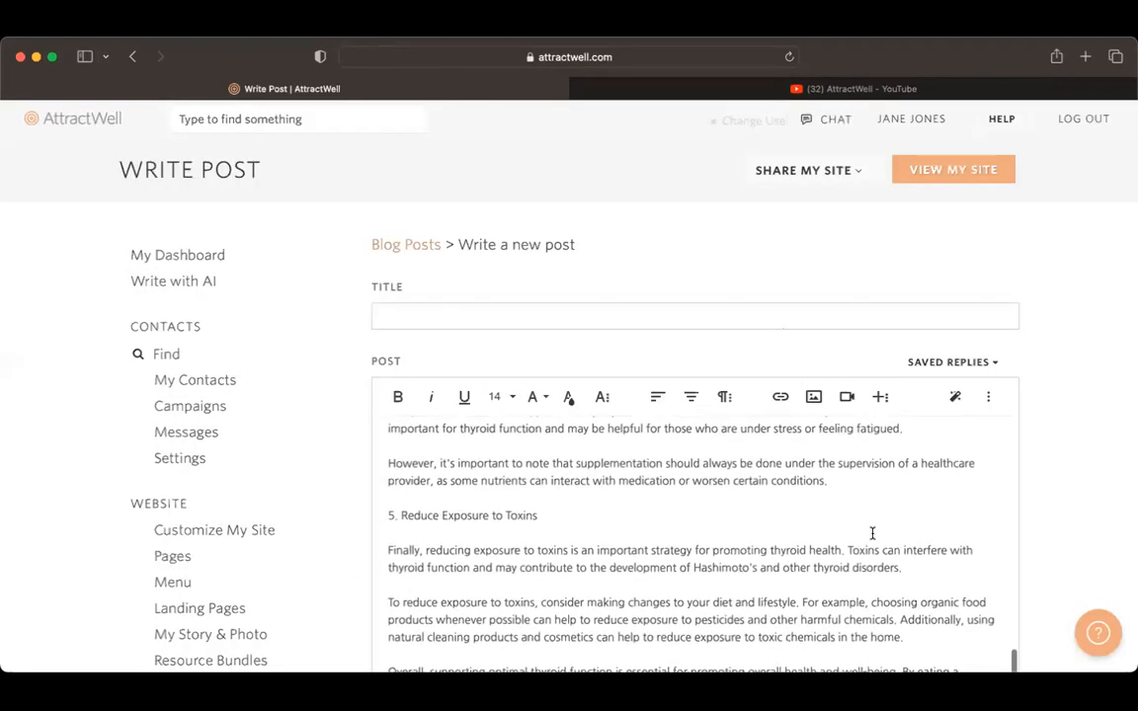
{"action": "scroll", "coordinate": [872, 533], "scroll_direction": "down", "scroll_amount": 10}
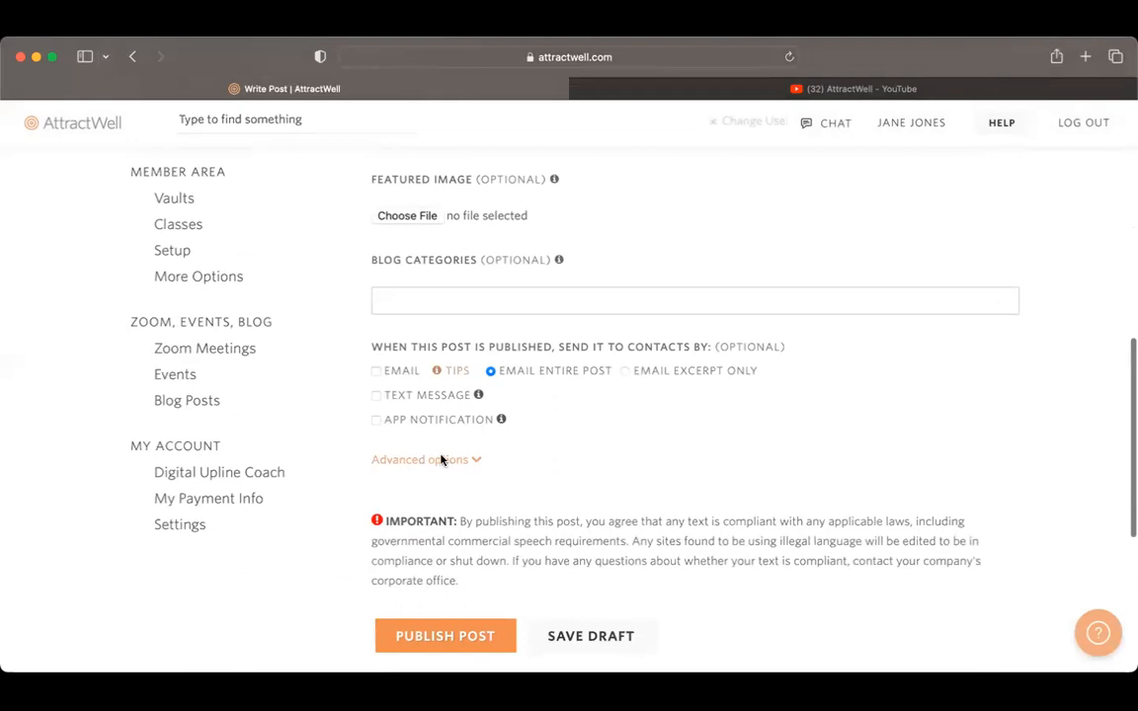
{"action": "left_click", "coordinate": [441, 461]}
{"action": "scroll", "coordinate": [792, 551], "scroll_direction": "down", "scroll_amount": 6}
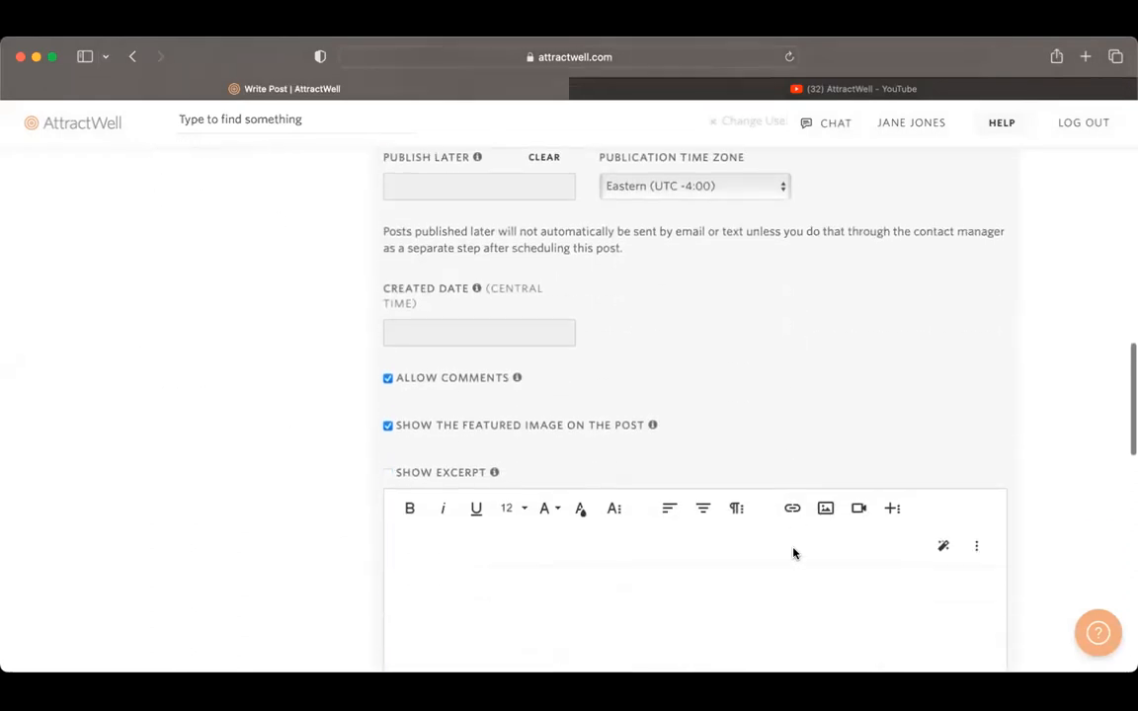
{"action": "scroll", "coordinate": [792, 551], "scroll_direction": "down", "scroll_amount": 6}
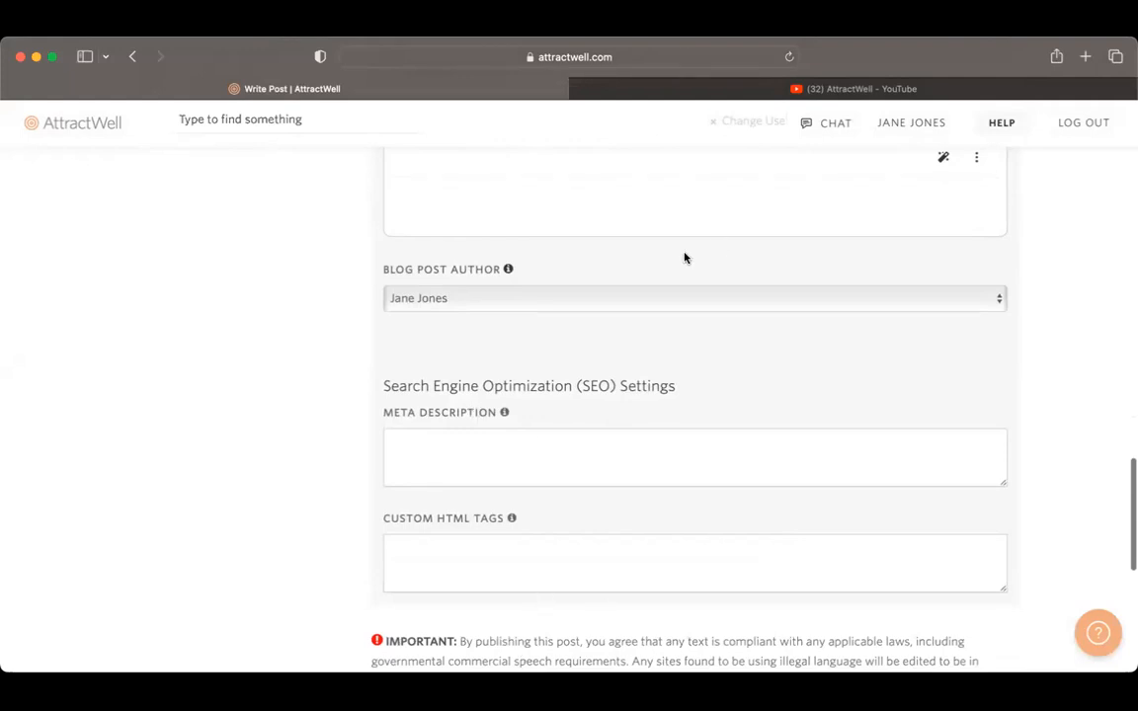
{"action": "scroll", "coordinate": [683, 256], "scroll_direction": "up", "scroll_amount": 5}
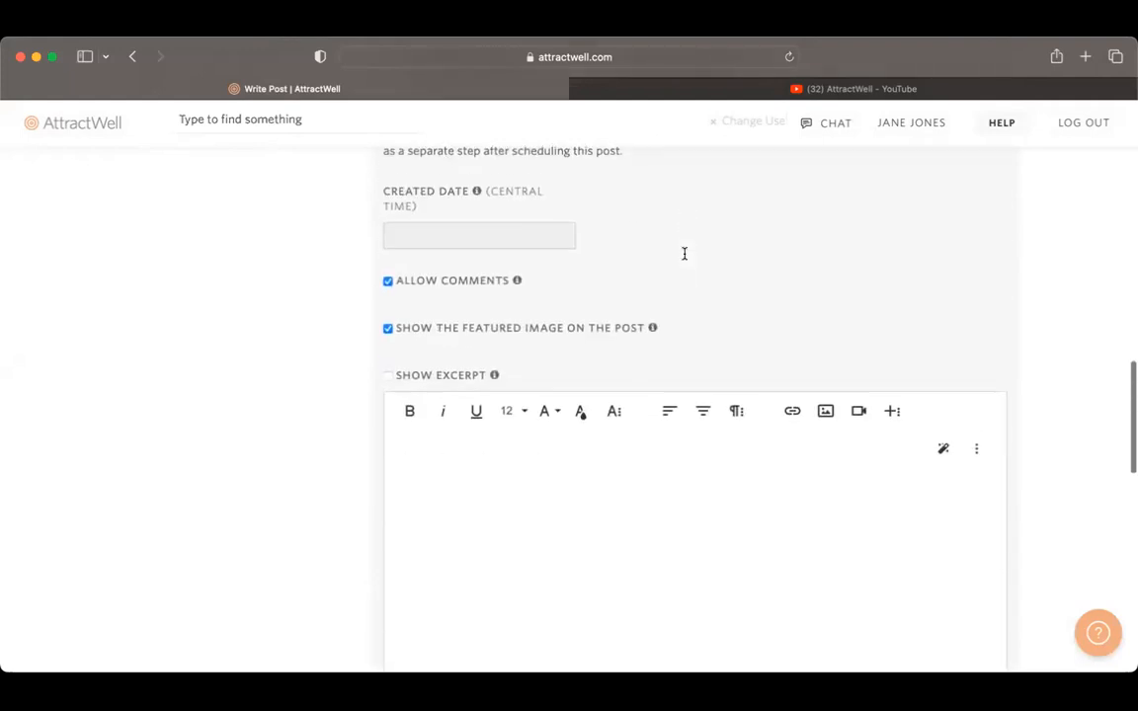
{"action": "scroll", "coordinate": [684, 254], "scroll_direction": "down", "scroll_amount": 2}
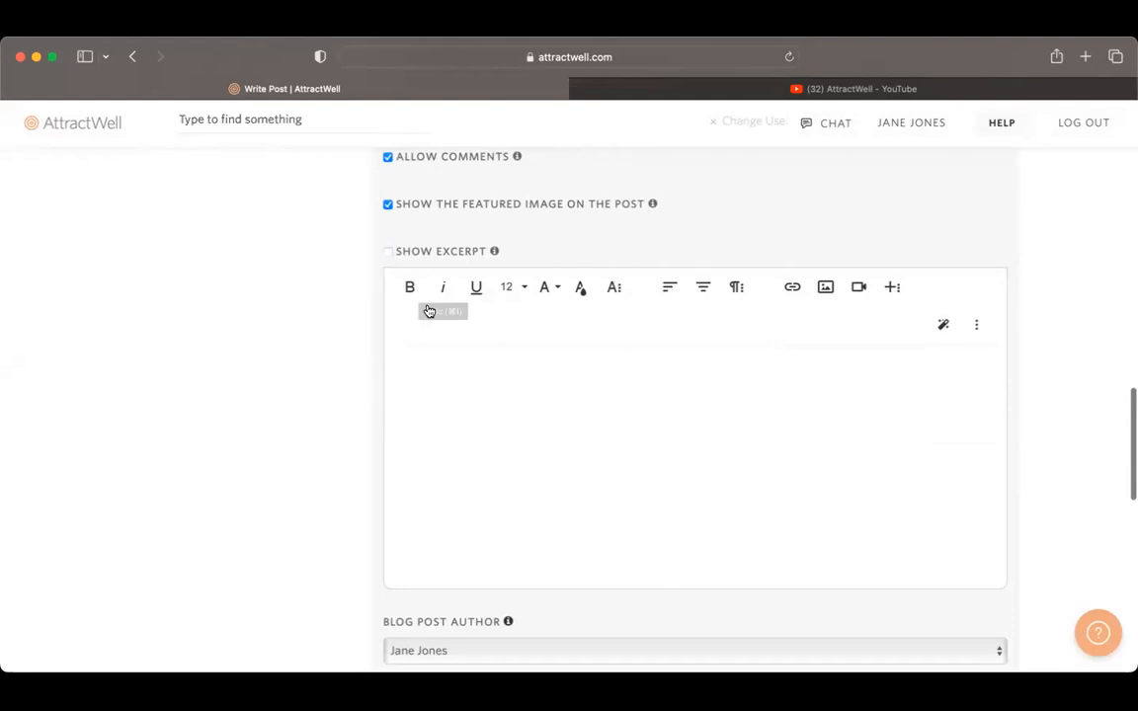
Step: Create an automatic summary of the blog post and read through the generated text
{"action": "scroll", "coordinate": [468, 294], "scroll_direction": "up", "scroll_amount": 2}
{"action": "scroll", "coordinate": [467, 294], "scroll_direction": "up", "scroll_amount": 10}
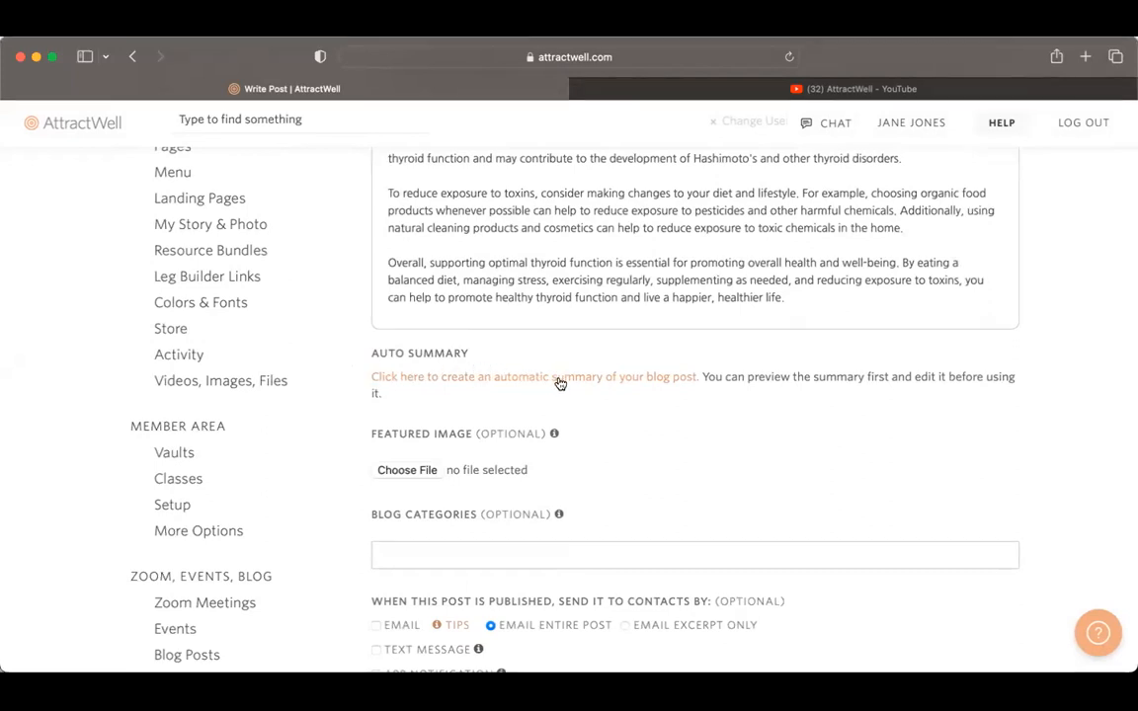
{"action": "scroll", "coordinate": [587, 281], "scroll_direction": "up", "scroll_amount": 10}
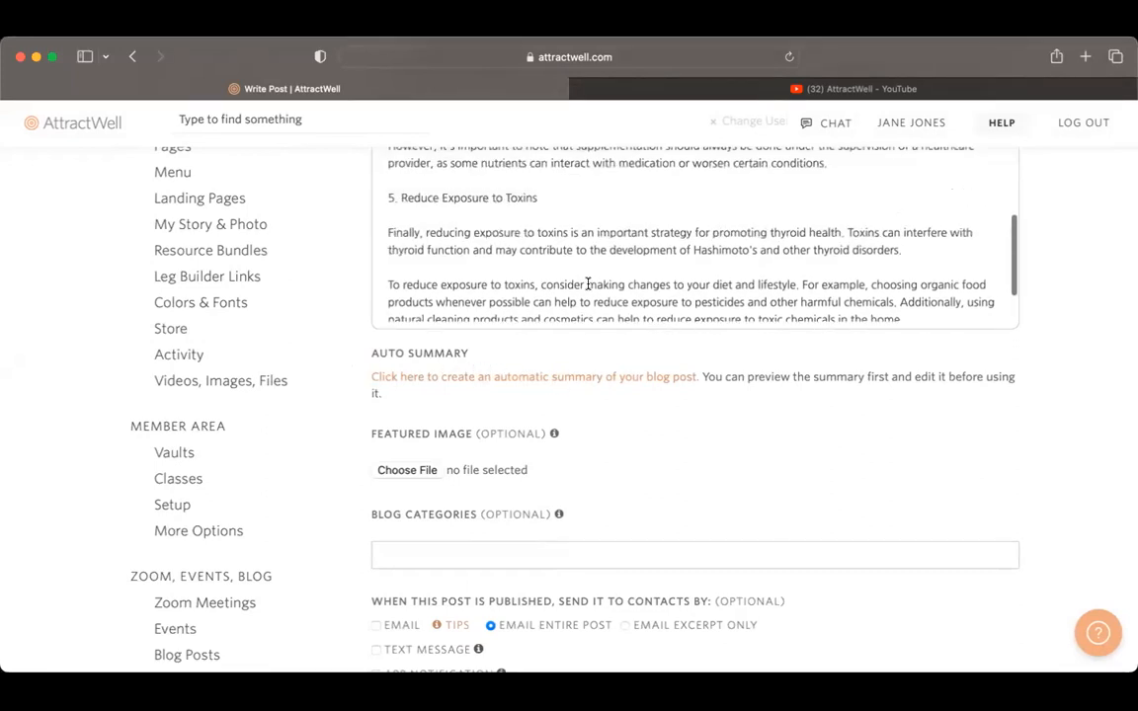
{"action": "scroll", "coordinate": [584, 276], "scroll_direction": "up", "scroll_amount": 10}
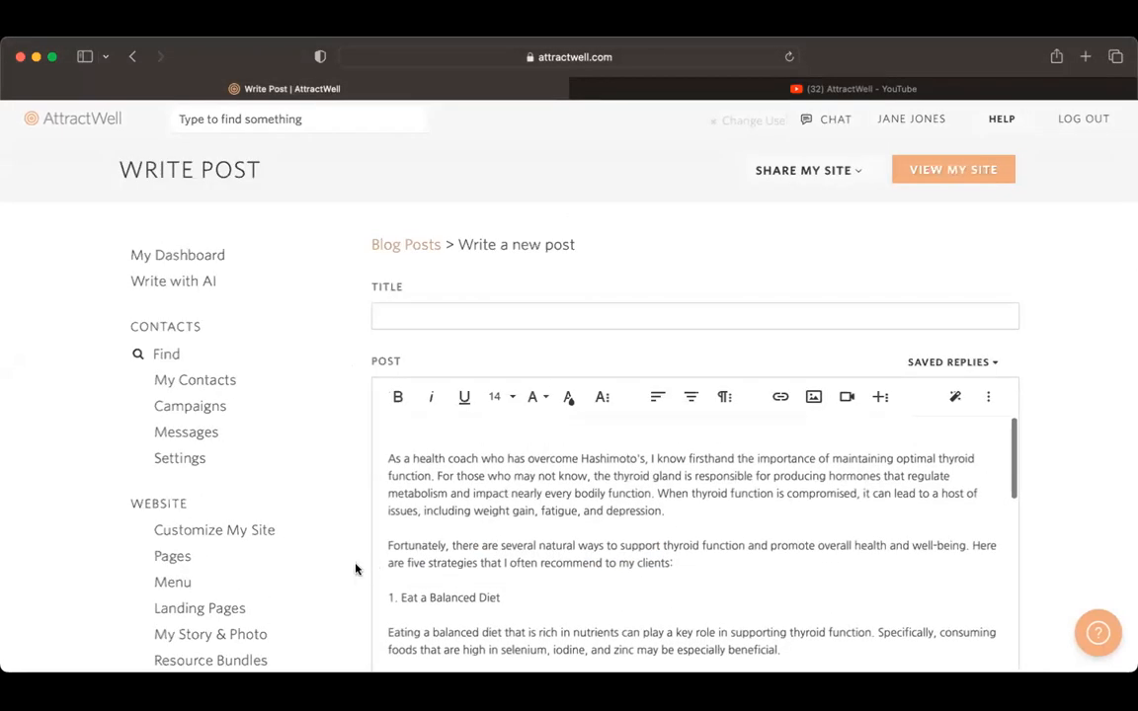
{"action": "scroll", "coordinate": [355, 569], "scroll_direction": "down", "scroll_amount": 5}
{"action": "left_click", "coordinate": [407, 542]}
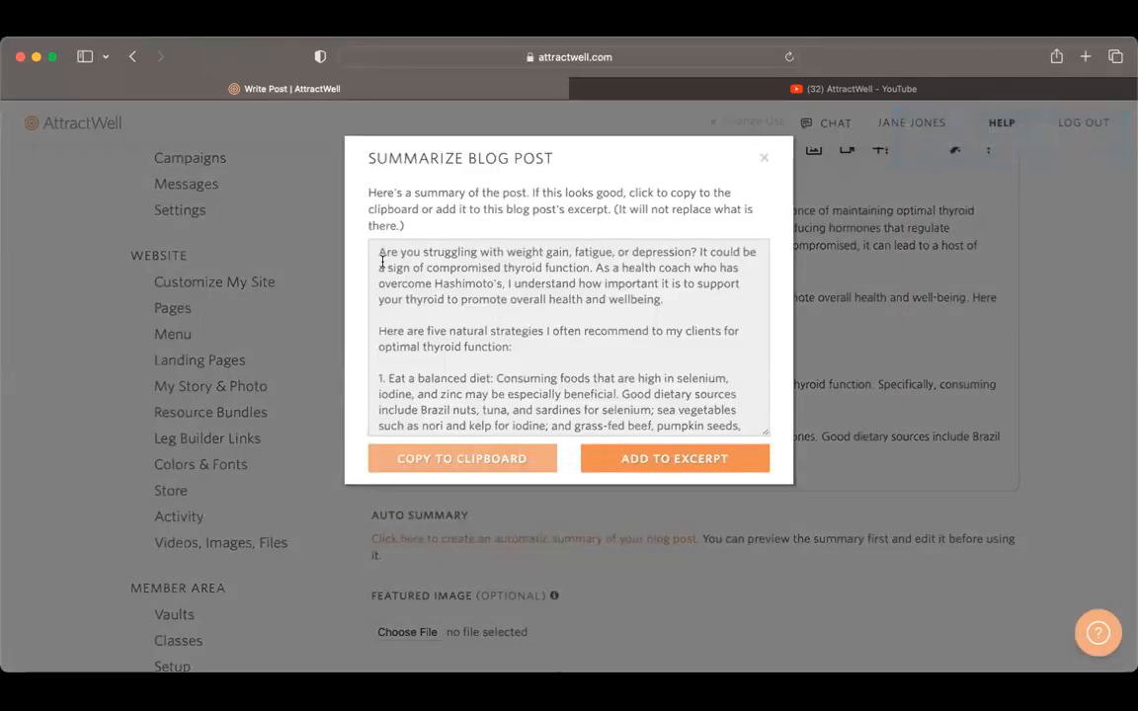
{"action": "scroll", "coordinate": [439, 341], "scroll_direction": "down", "scroll_amount": 10}
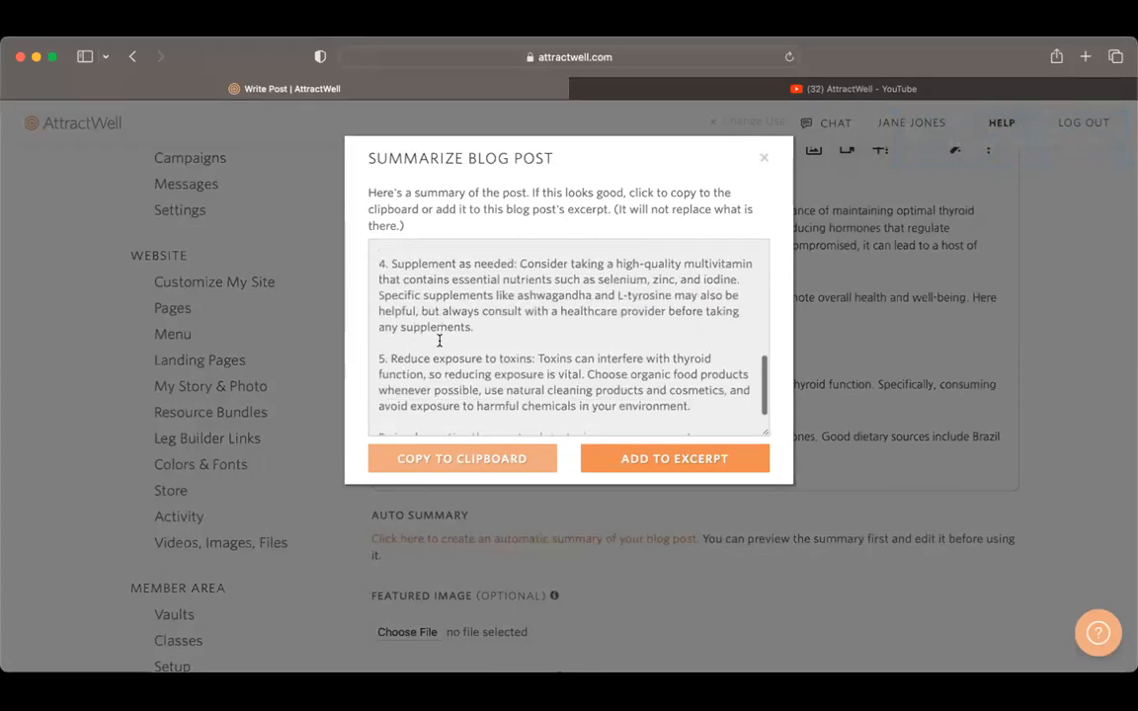
{"action": "scroll", "coordinate": [439, 341], "scroll_direction": "up", "scroll_amount": 10}
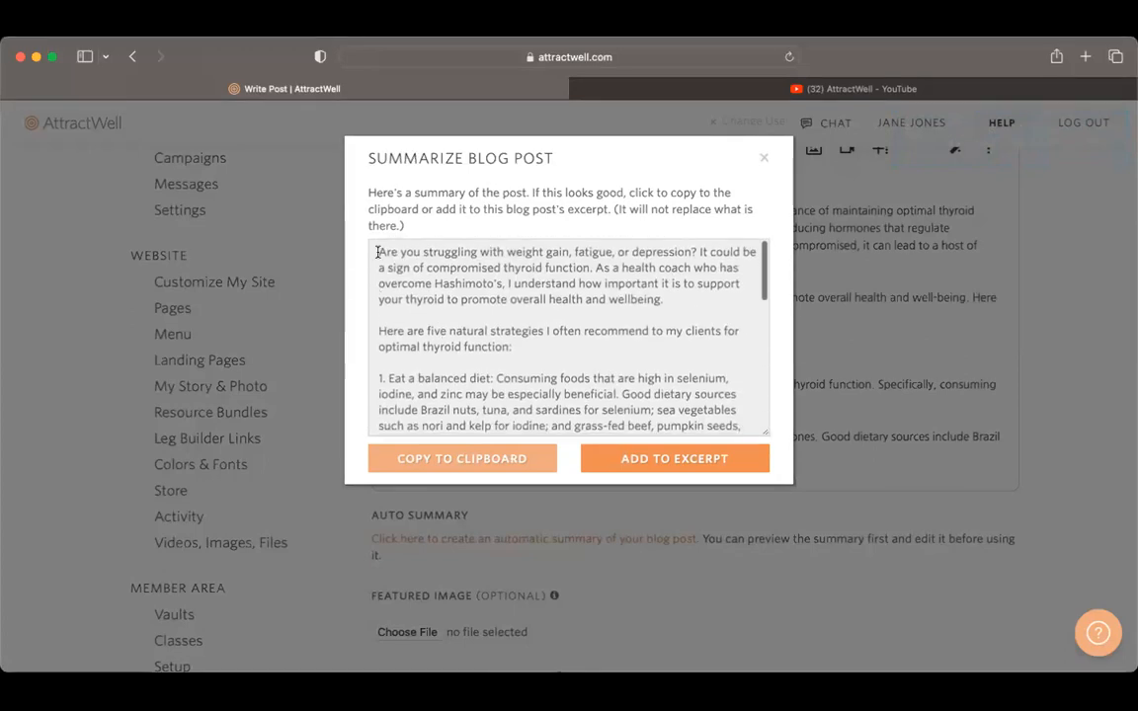
Step: Copy the summary's opening text through "optimal thyroid function:" and close the summary
{"action": "left_click_drag", "start_coordinate": [379, 252], "coordinate": [637, 344]}
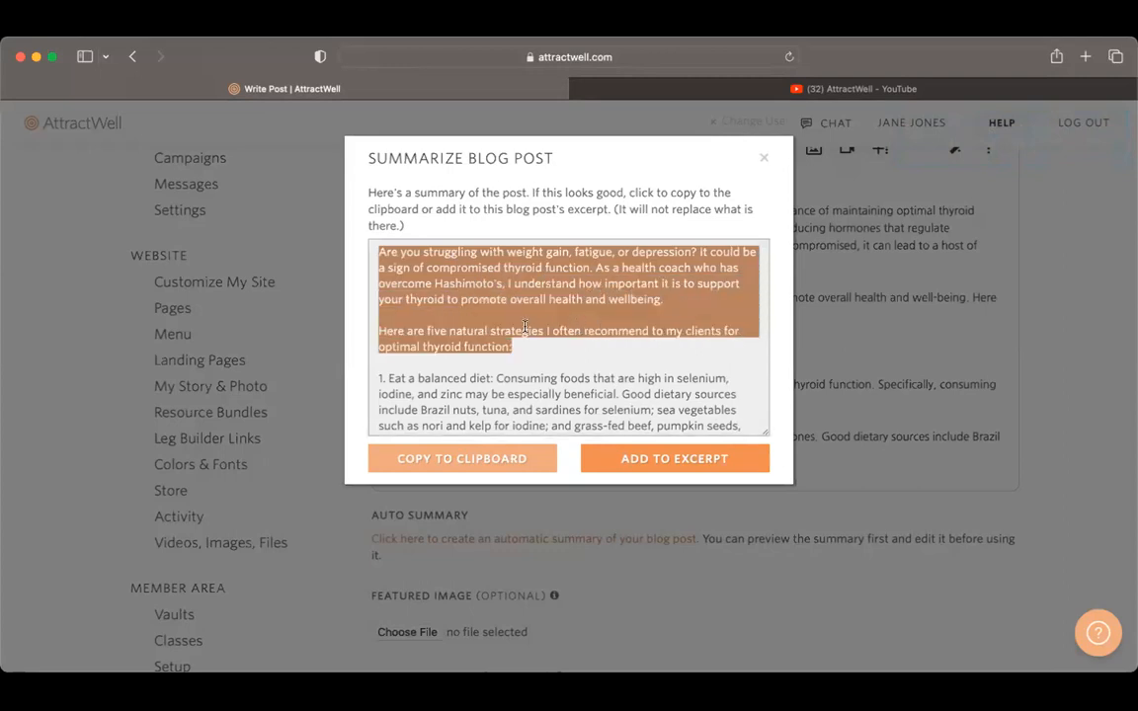
{"action": "left_click", "coordinate": [829, 415]}
{"action": "scroll", "coordinate": [746, 600], "scroll_direction": "down", "scroll_amount": 3}
{"action": "scroll", "coordinate": [746, 600], "scroll_direction": "up", "scroll_amount": 2}
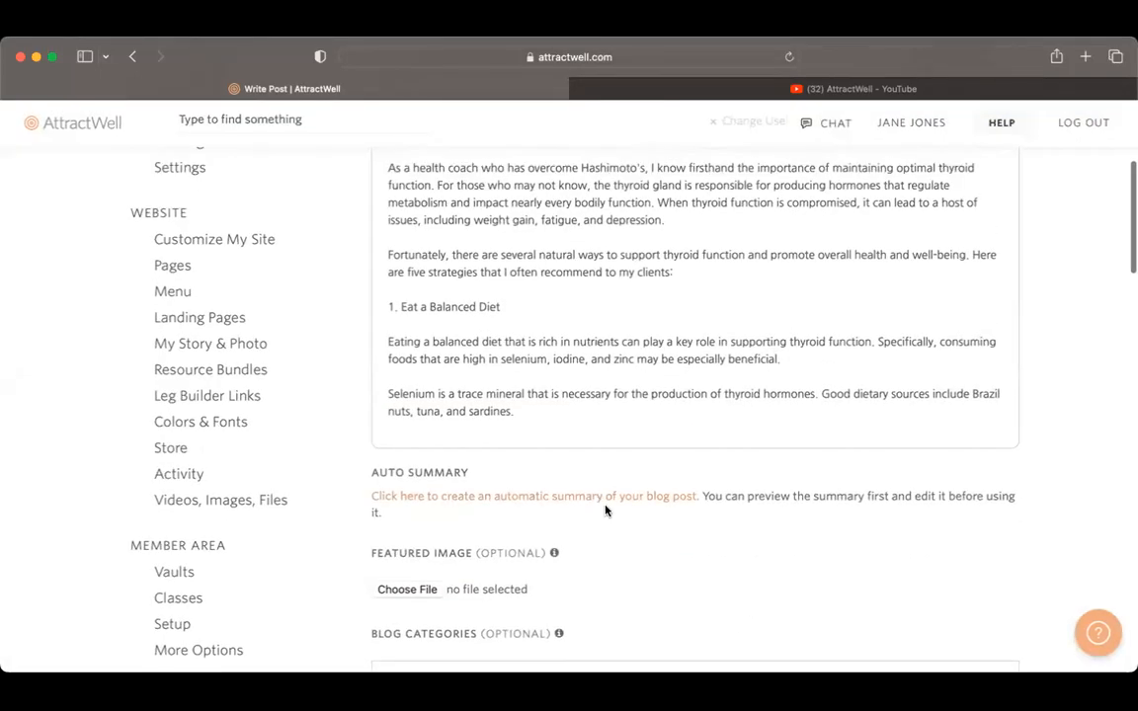
Step: Paste the copied summary opening into the post's excerpt and delete the colon at its end
{"action": "left_click", "coordinate": [612, 498]}
{"action": "scroll", "coordinate": [619, 581], "scroll_direction": "down", "scroll_amount": 6}
{"action": "scroll", "coordinate": [612, 538], "scroll_direction": "down", "scroll_amount": 10}
{"action": "left_click", "coordinate": [613, 533]}
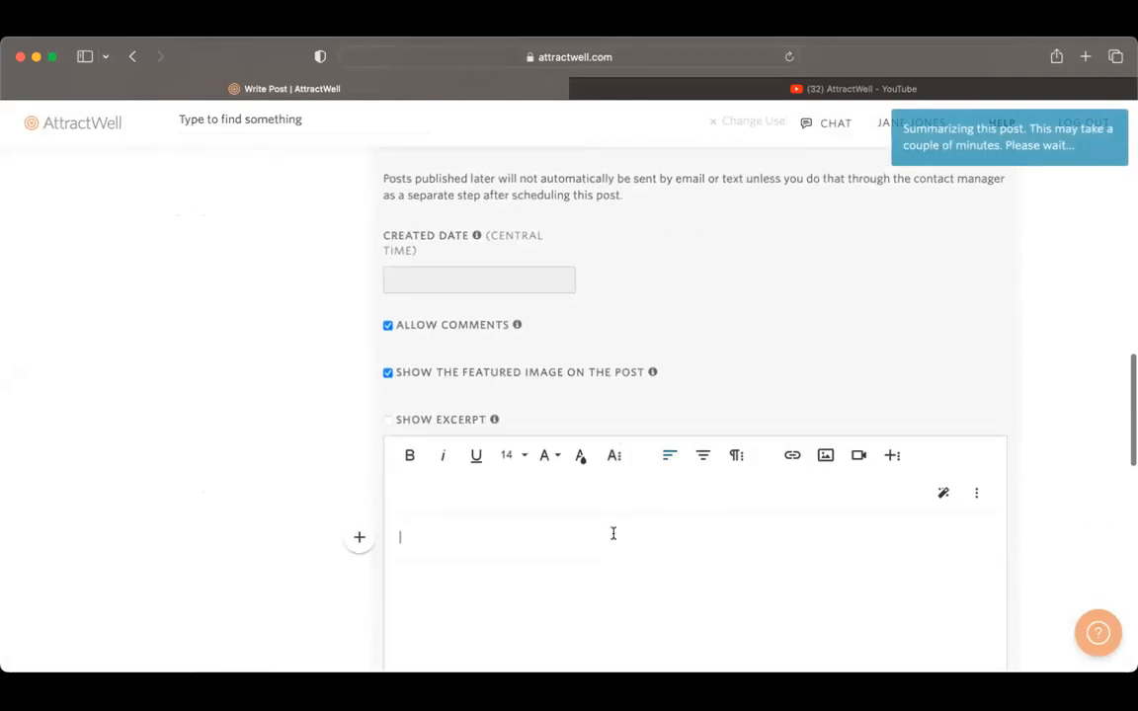
{"action": "scroll", "coordinate": [612, 533], "scroll_direction": "down", "scroll_amount": 2}
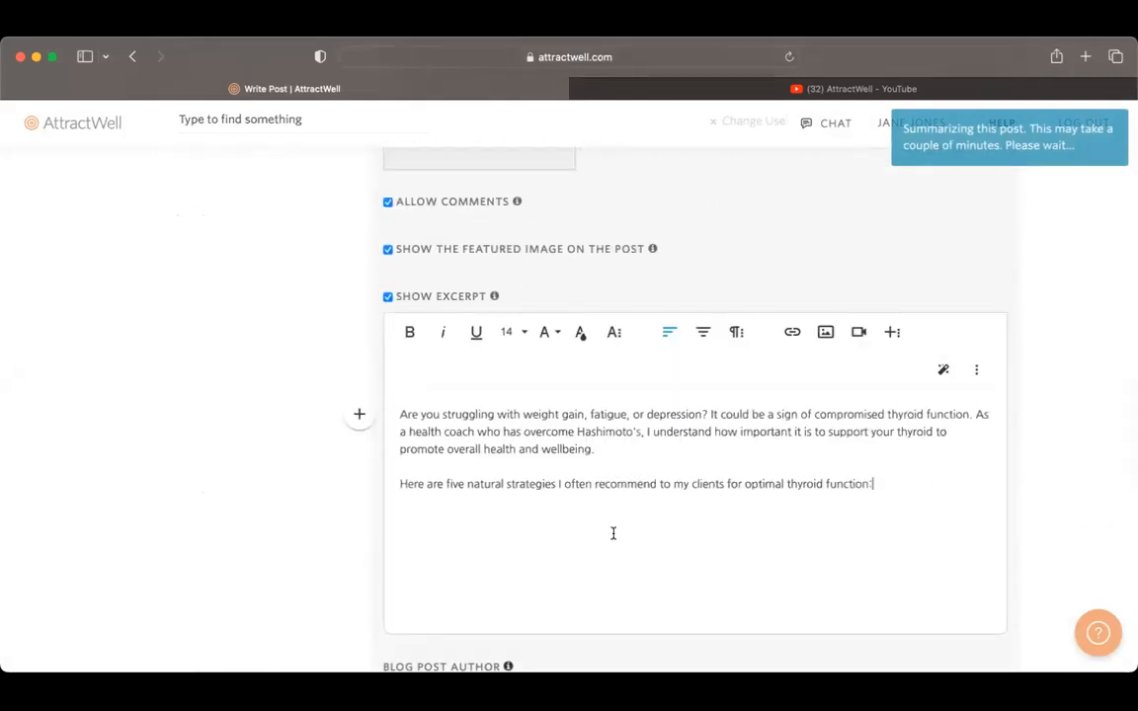
{"action": "left_click", "coordinate": [863, 507]}
{"action": "key", "text": "BackSpace"}
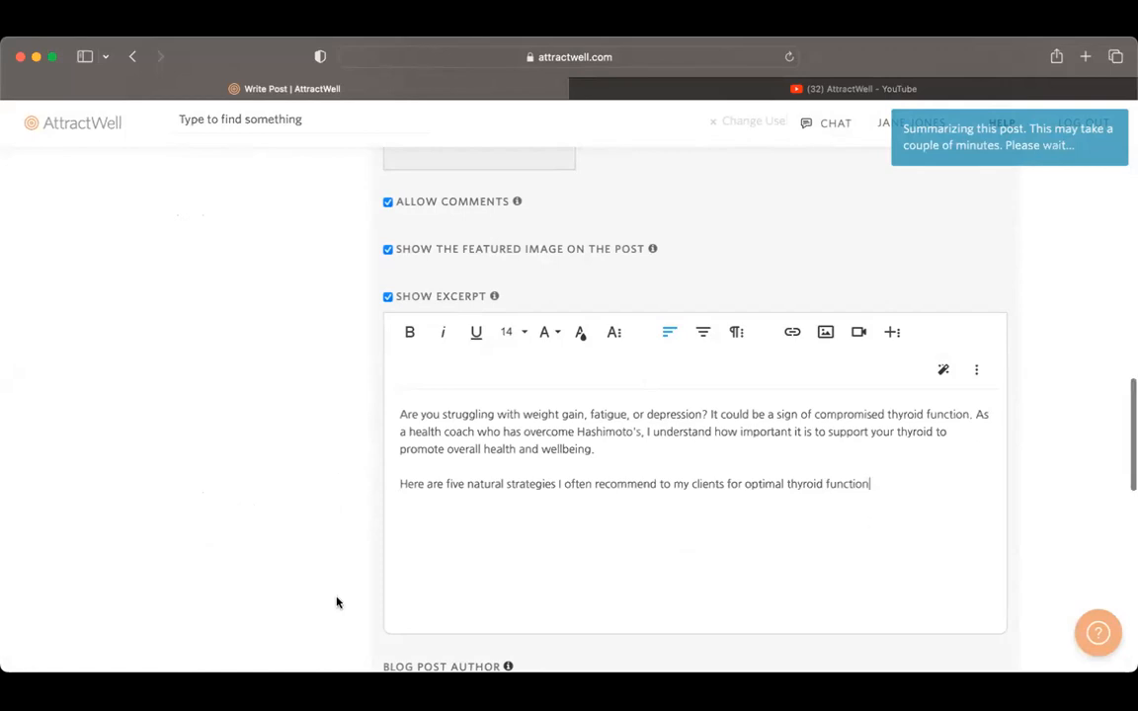
Step: Select the entire text of the post and dismiss the second generated summary
{"action": "scroll", "coordinate": [336, 603], "scroll_direction": "down", "scroll_amount": 2}
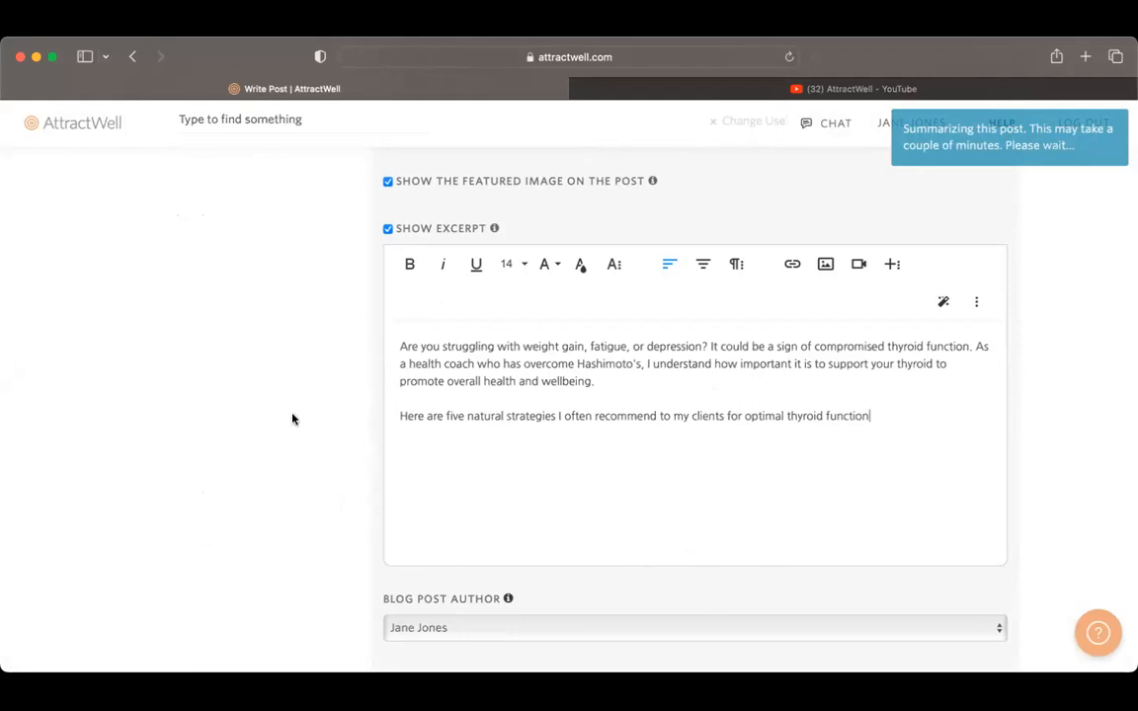
{"action": "scroll", "coordinate": [409, 397], "scroll_direction": "up", "scroll_amount": 15}
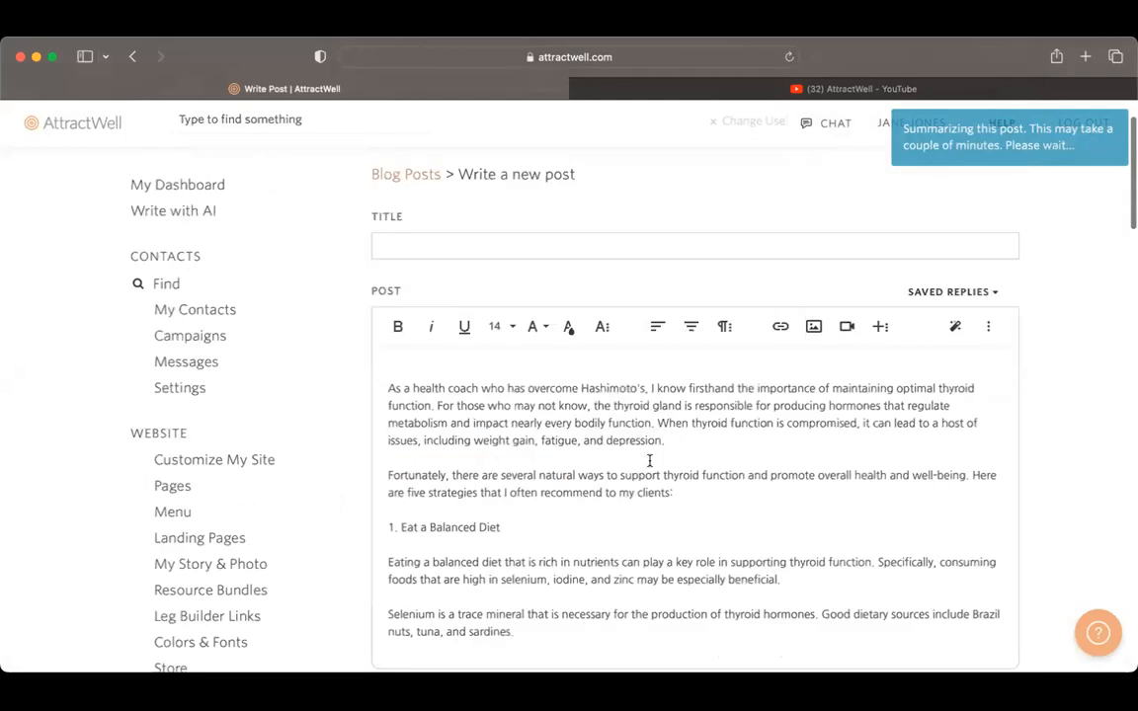
{"action": "left_click_drag", "start_coordinate": [649, 462], "coordinate": [650, 467]}
{"action": "key", "text": "super+a"}
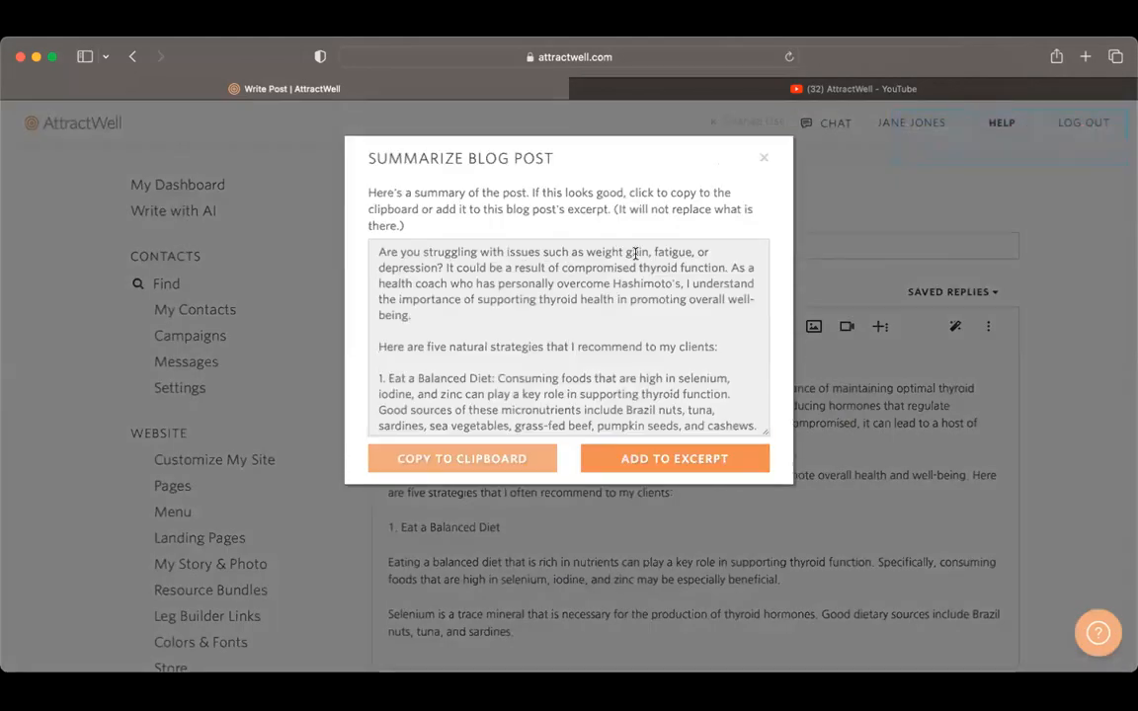
{"action": "left_click", "coordinate": [763, 133]}
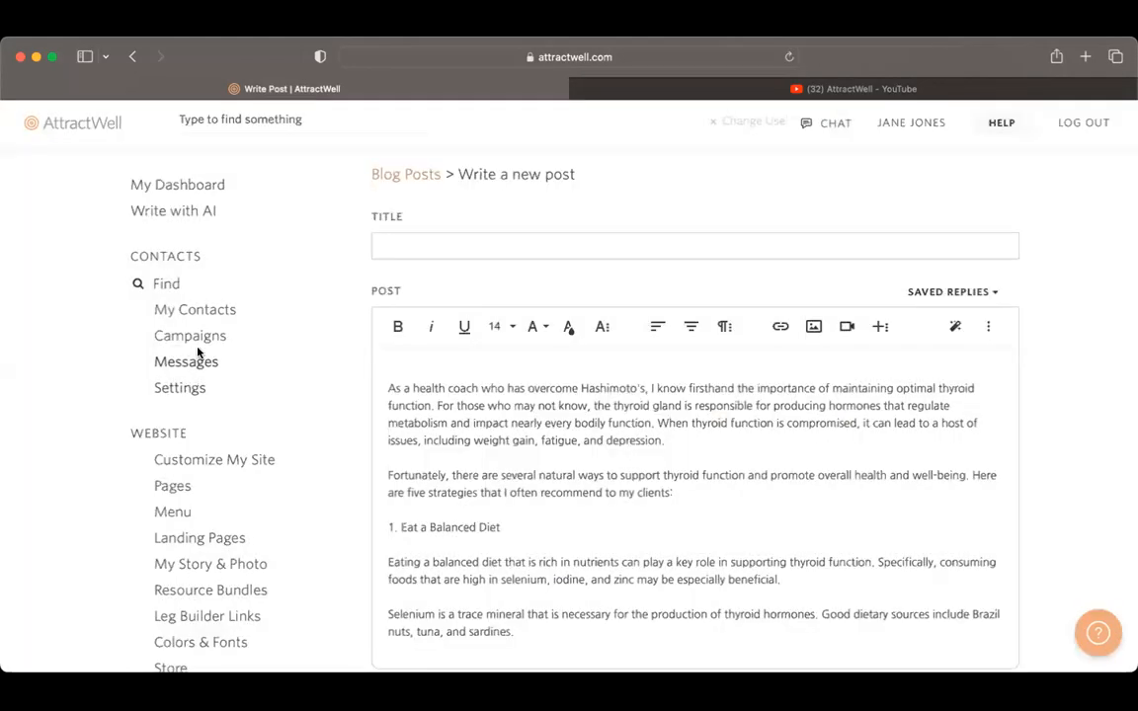
Step: Open the contacts list, filter it by the Newsletter tag, and check the available bulk actions
{"action": "left_click", "coordinate": [209, 316]}
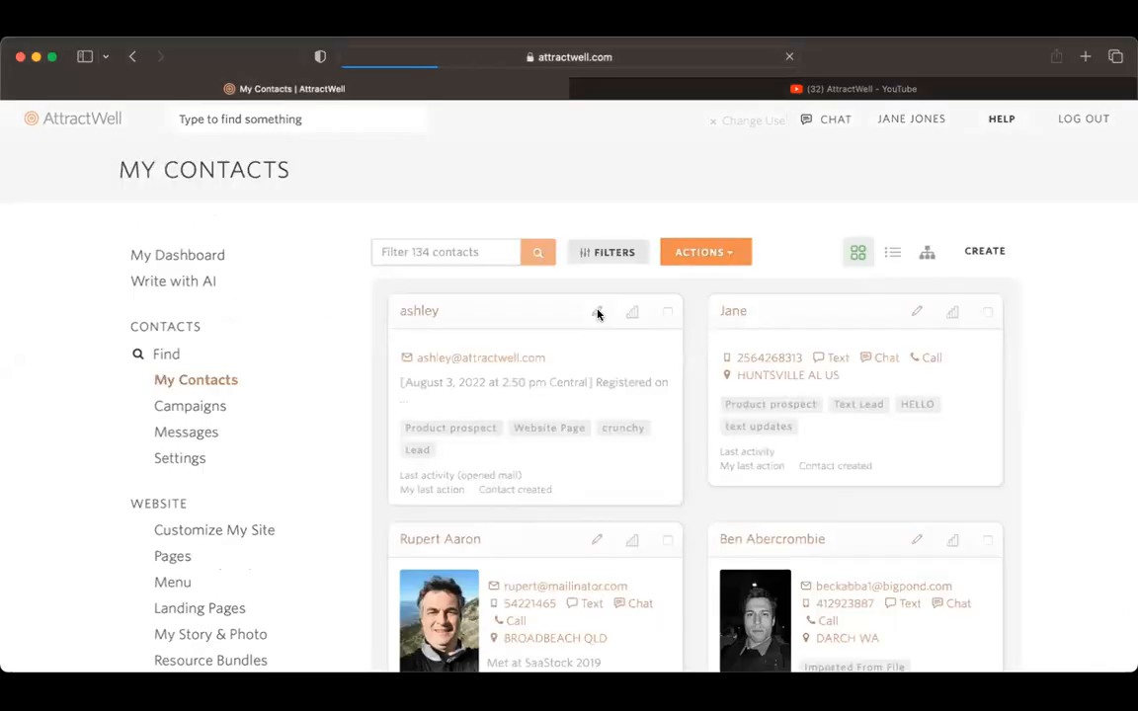
{"action": "left_click", "coordinate": [635, 257]}
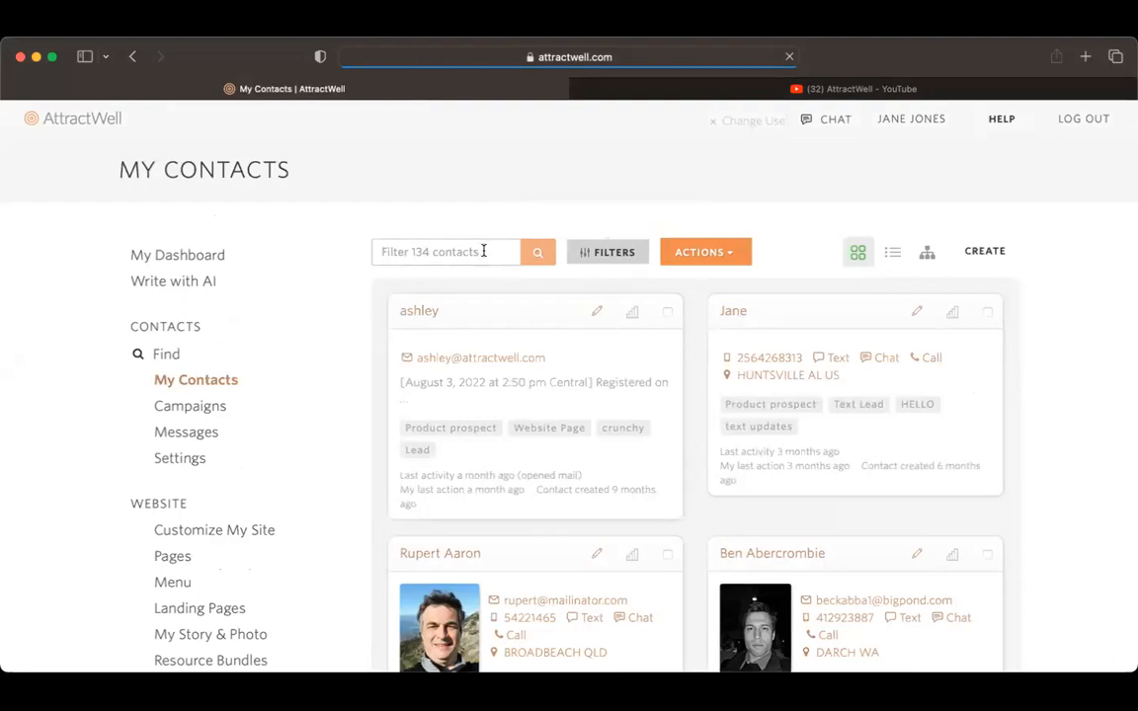
{"action": "left_click", "coordinate": [470, 276]}
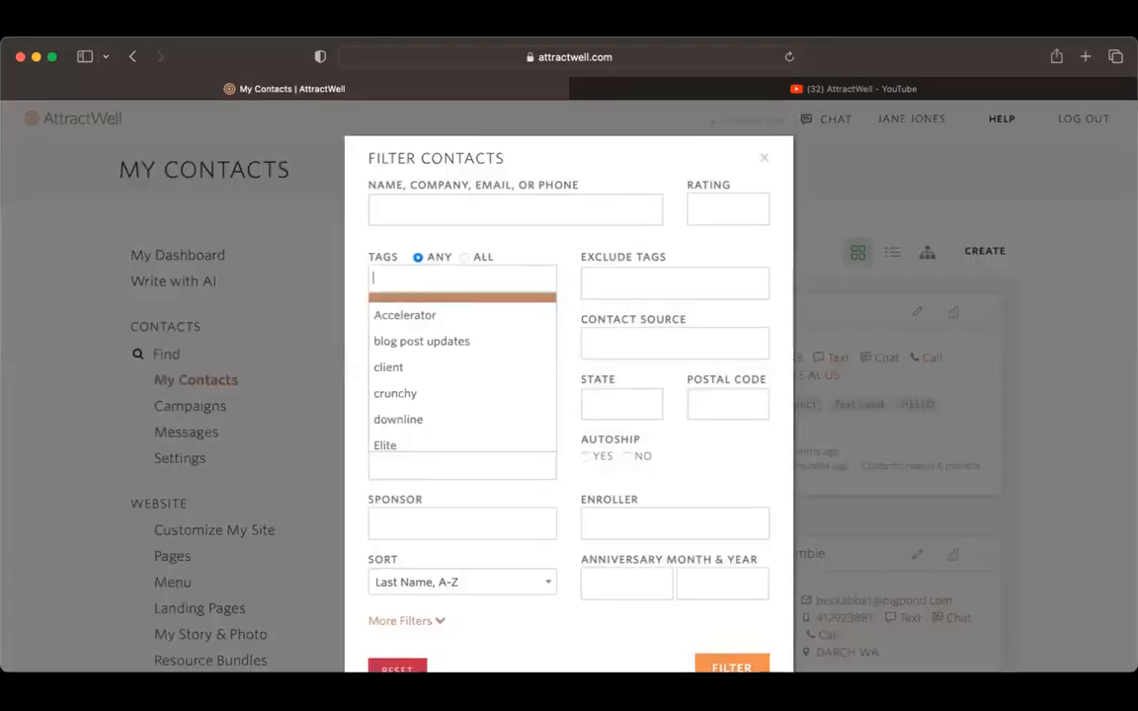
{"action": "type", "text": "news"}
{"action": "left_click", "coordinate": [464, 307]}
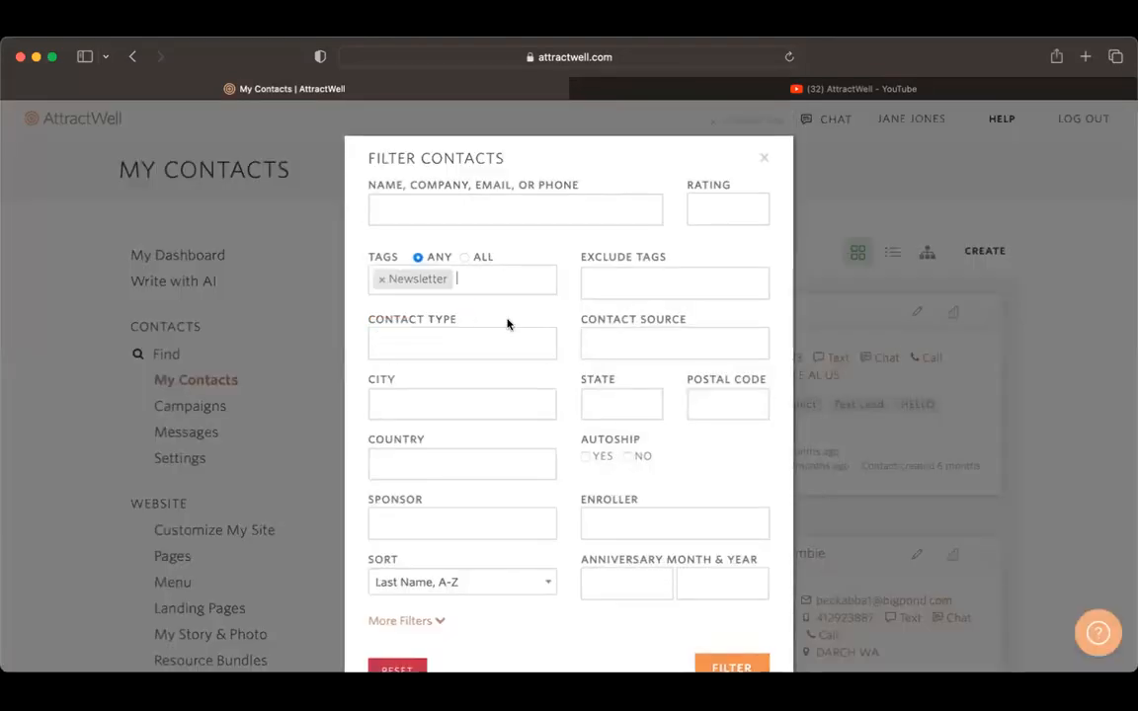
{"action": "left_click", "coordinate": [731, 667]}
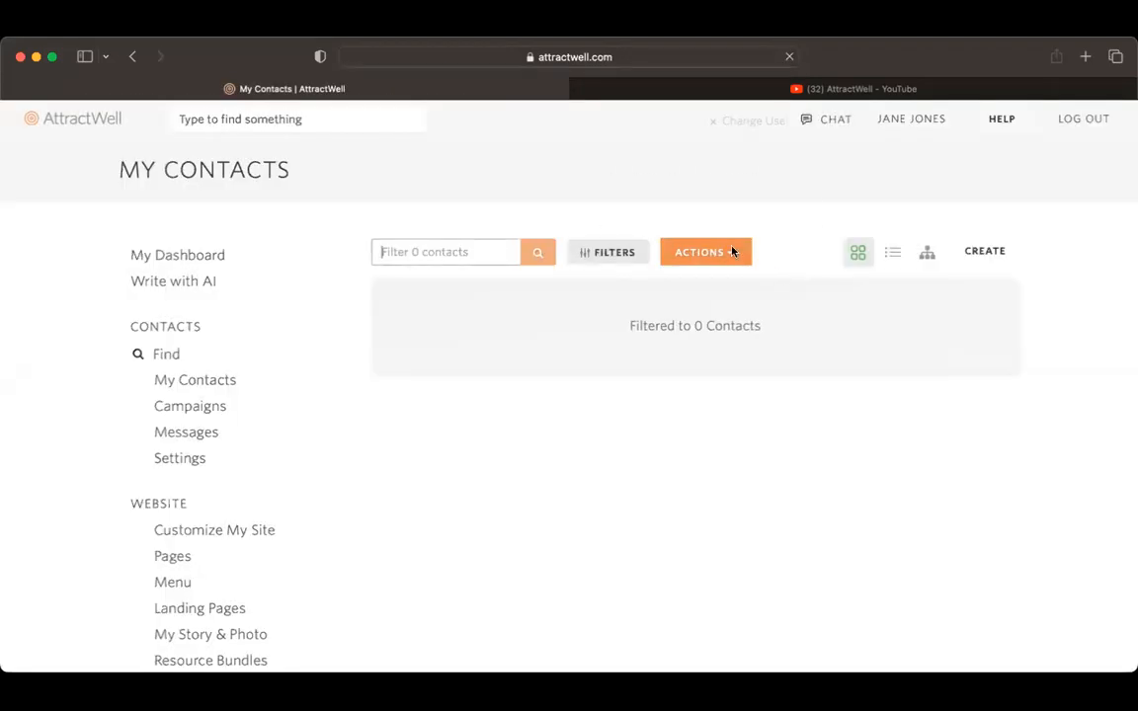
{"action": "left_click", "coordinate": [732, 252]}
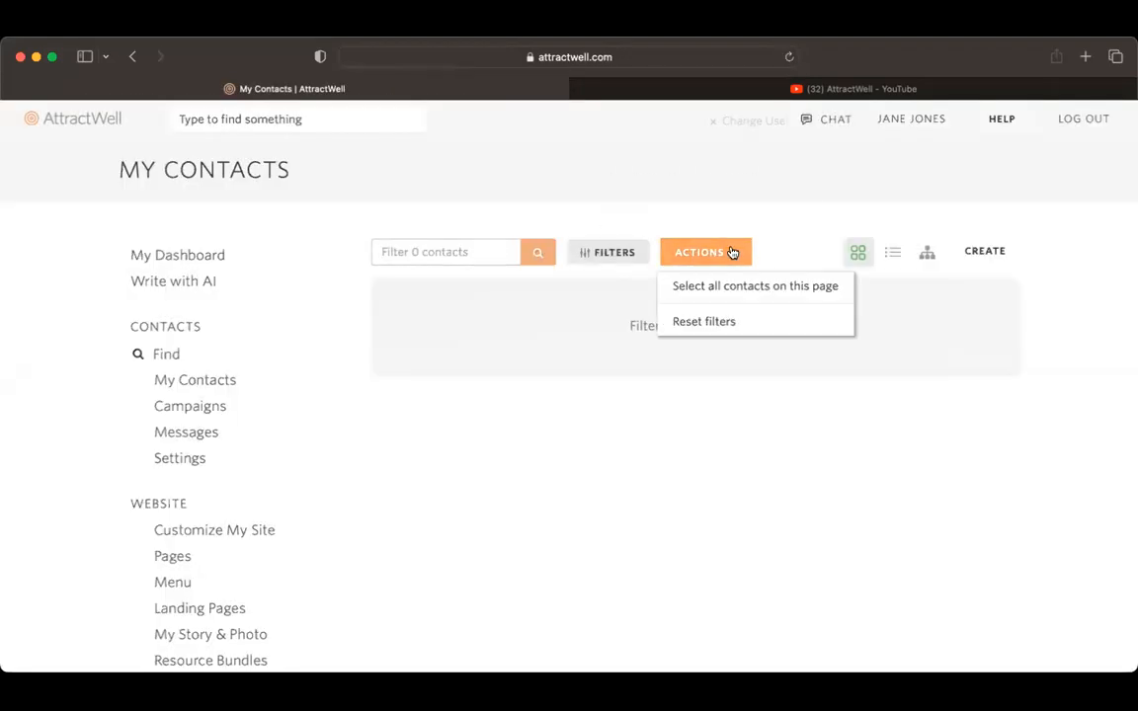
{"action": "left_click", "coordinate": [523, 340]}
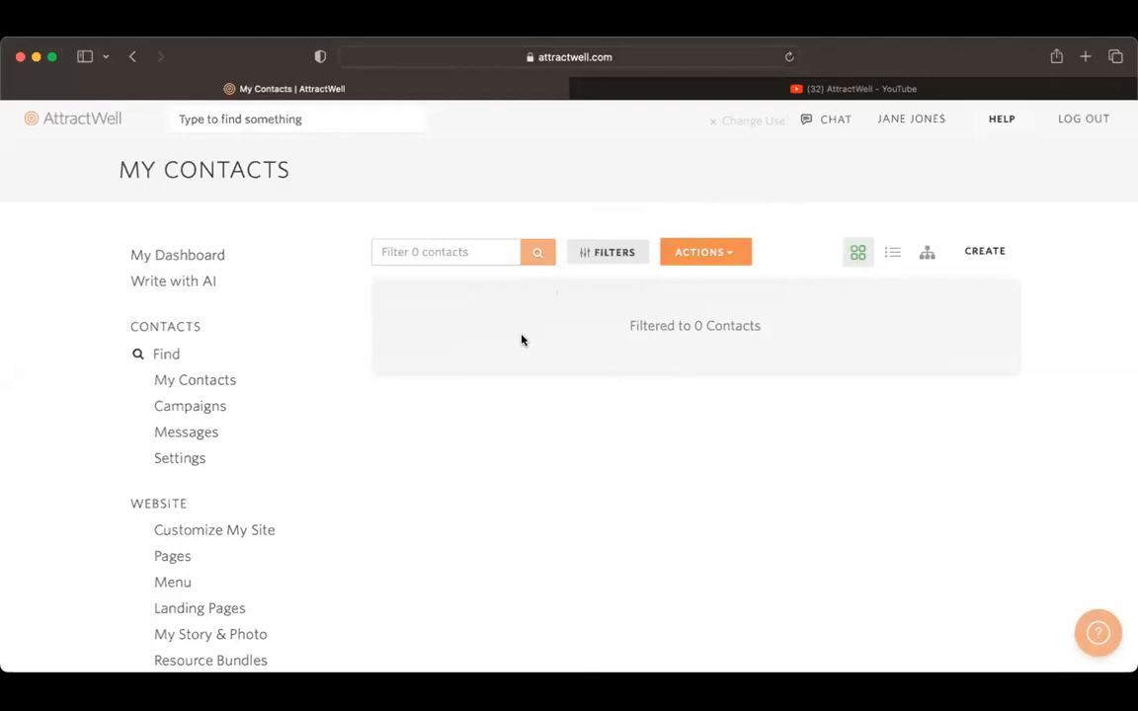
Step: Return to the unfiltered contacts, start an email to the first contact, and add a blank line above the signature
{"action": "scroll", "coordinate": [522, 340], "scroll_direction": "left", "scroll_amount": 5}
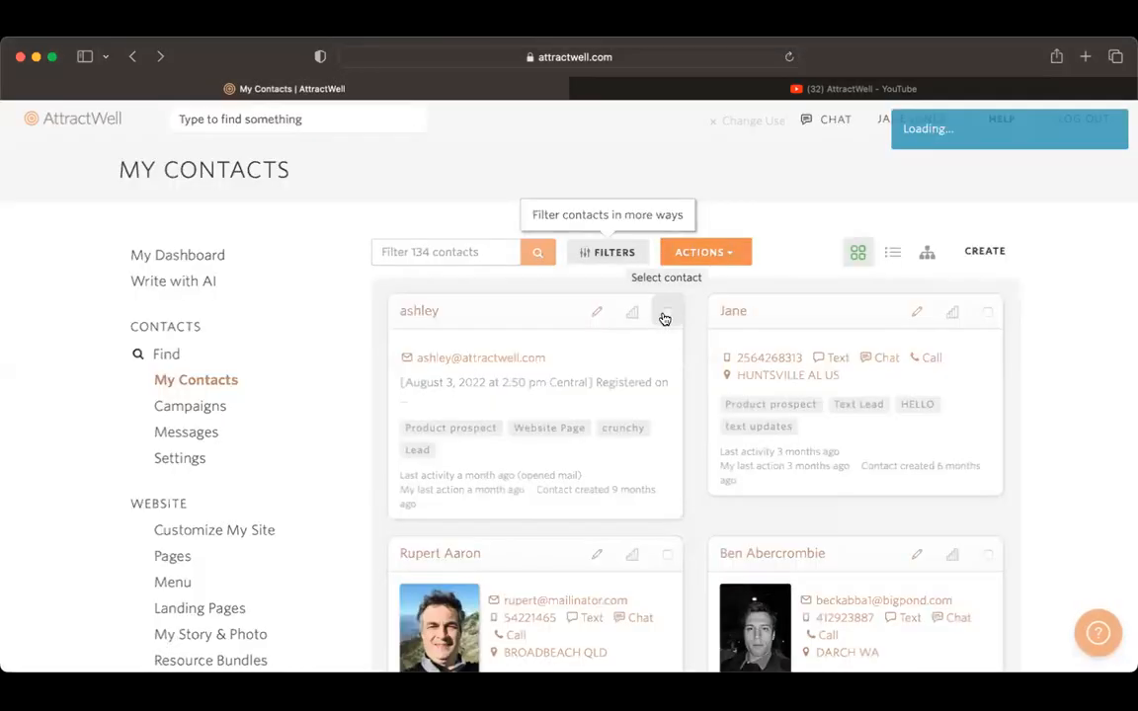
{"action": "left_click", "coordinate": [665, 314]}
{"action": "left_click", "coordinate": [689, 253]}
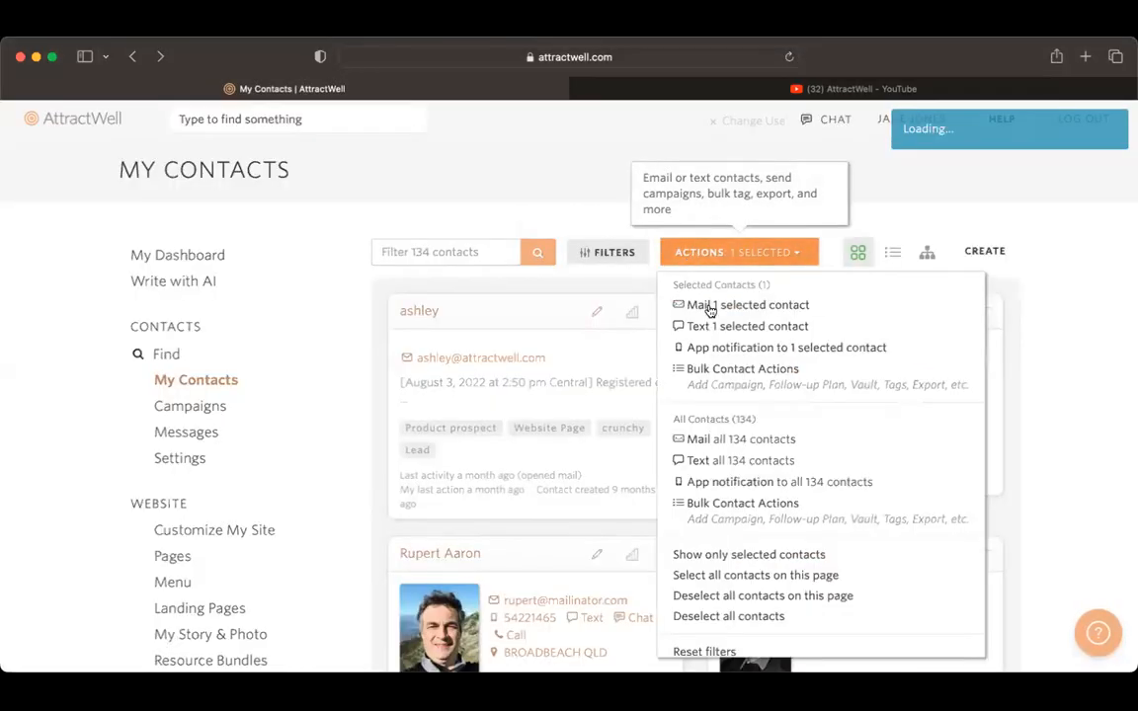
{"action": "left_click", "coordinate": [709, 306]}
{"action": "left_click", "coordinate": [308, 276]}
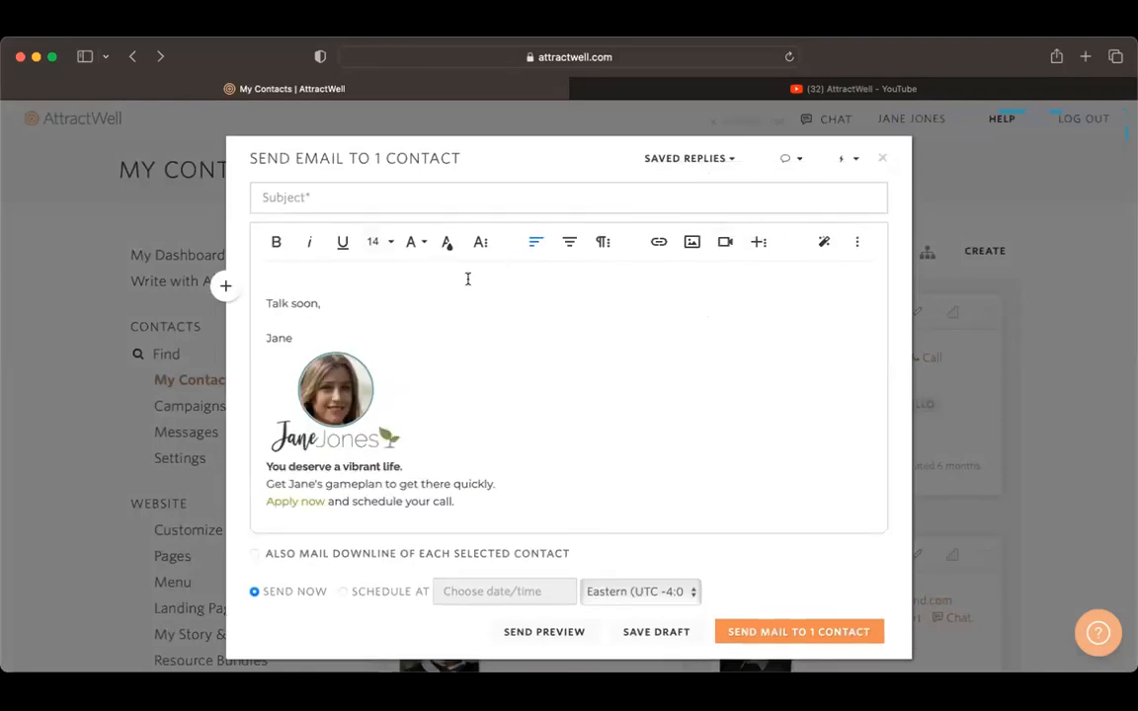
{"action": "key", "text": "Return"}
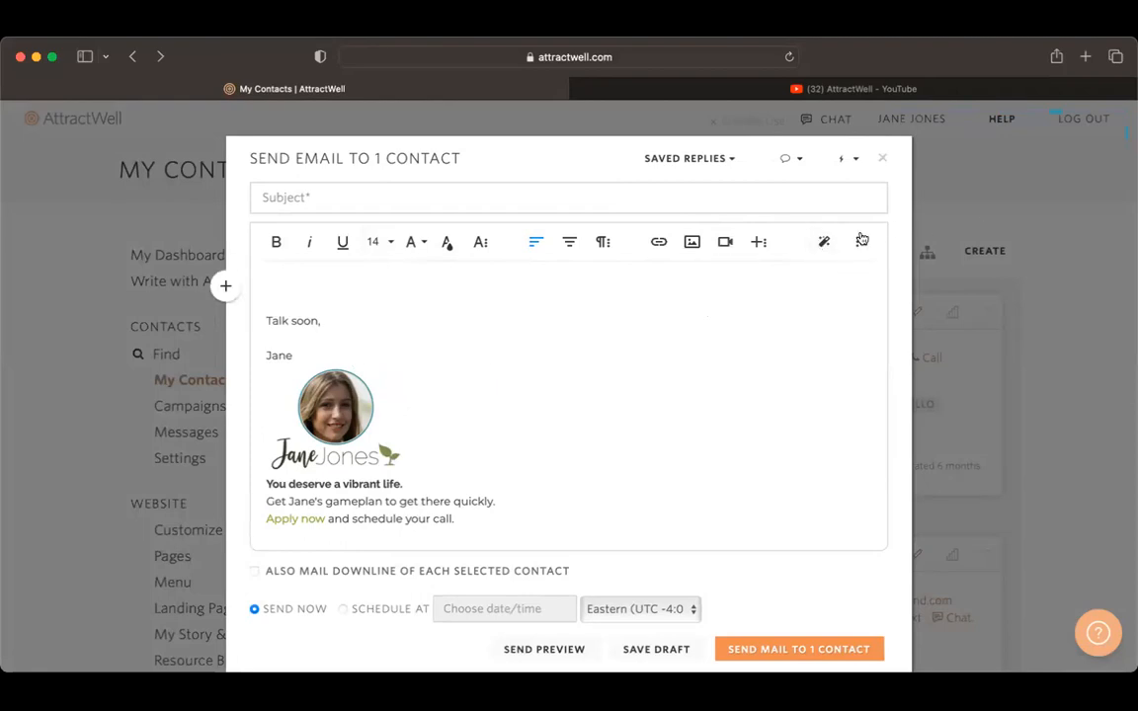
Step: Open the AI writer from the email and enter the prompt "Write an email to my subscribers inviting them to click a link to read this article:"
{"action": "left_click", "coordinate": [824, 241]}
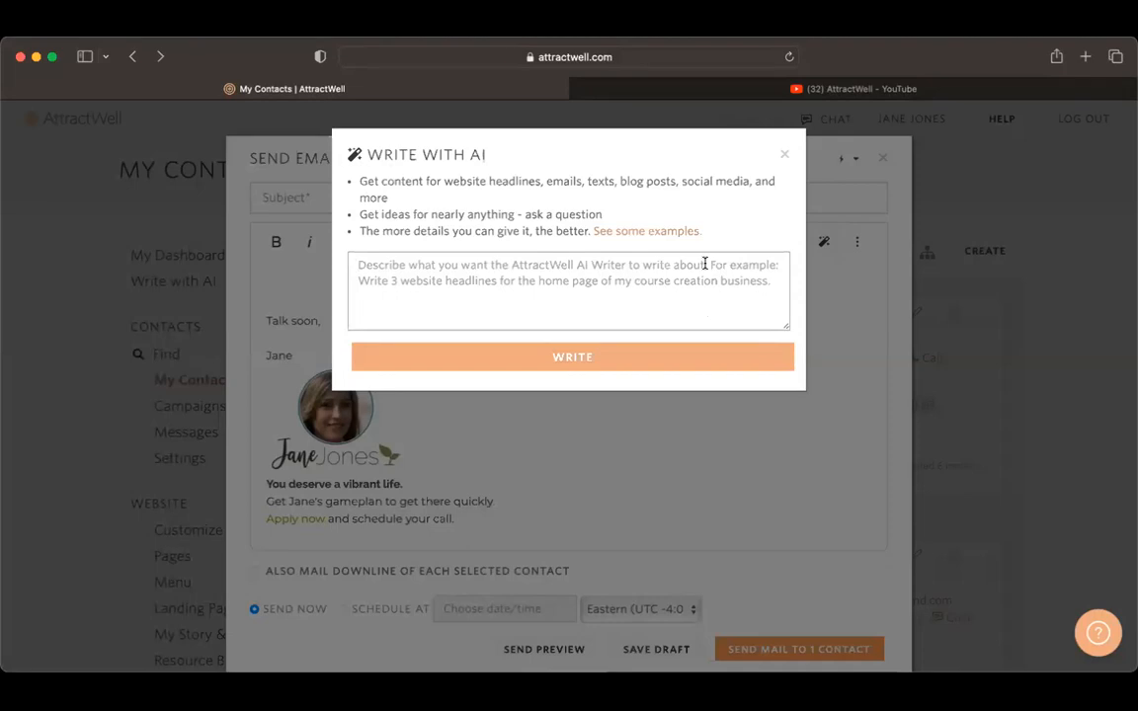
{"action": "type", "text": "Pleas"}
{"action": "key", "text": "BackSpace"}
{"action": "key", "text": "BackSpace"}
{"action": "key", "text": "BackSpace"}
{"action": "key", "text": "BackSpace"}
{"action": "key", "text": "BackSpace"}
{"action": "type", "text": "Write an email to my subscr"}
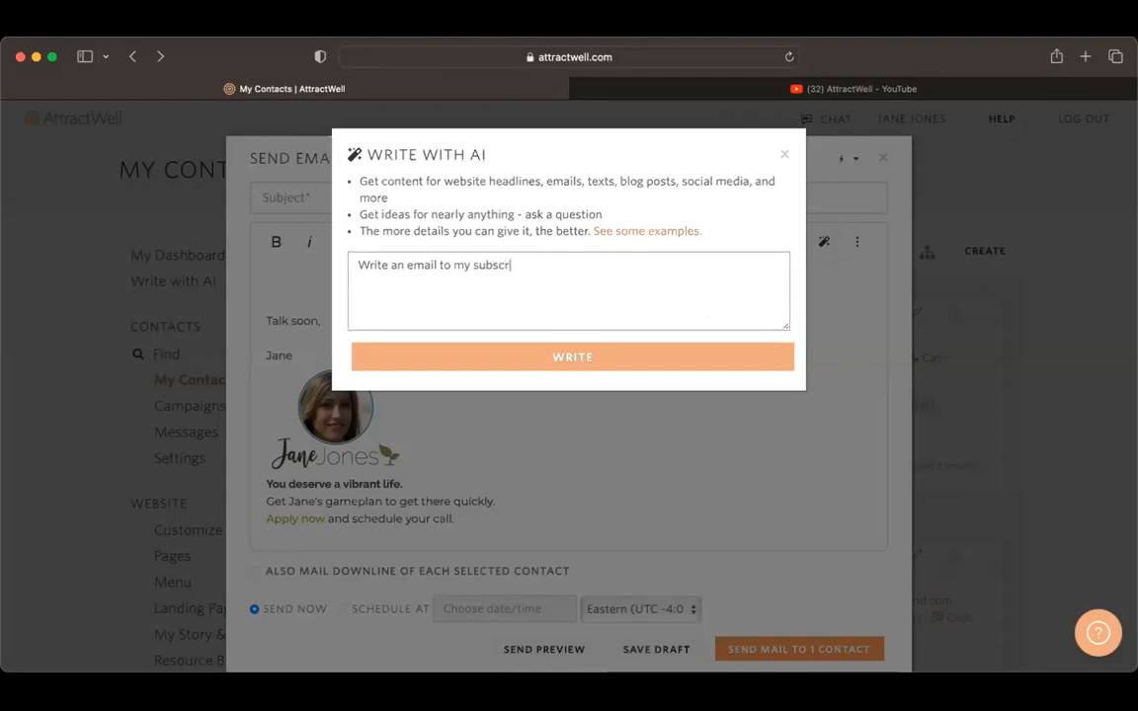
{"action": "type", "text": "ibers inviting them to read this article"}
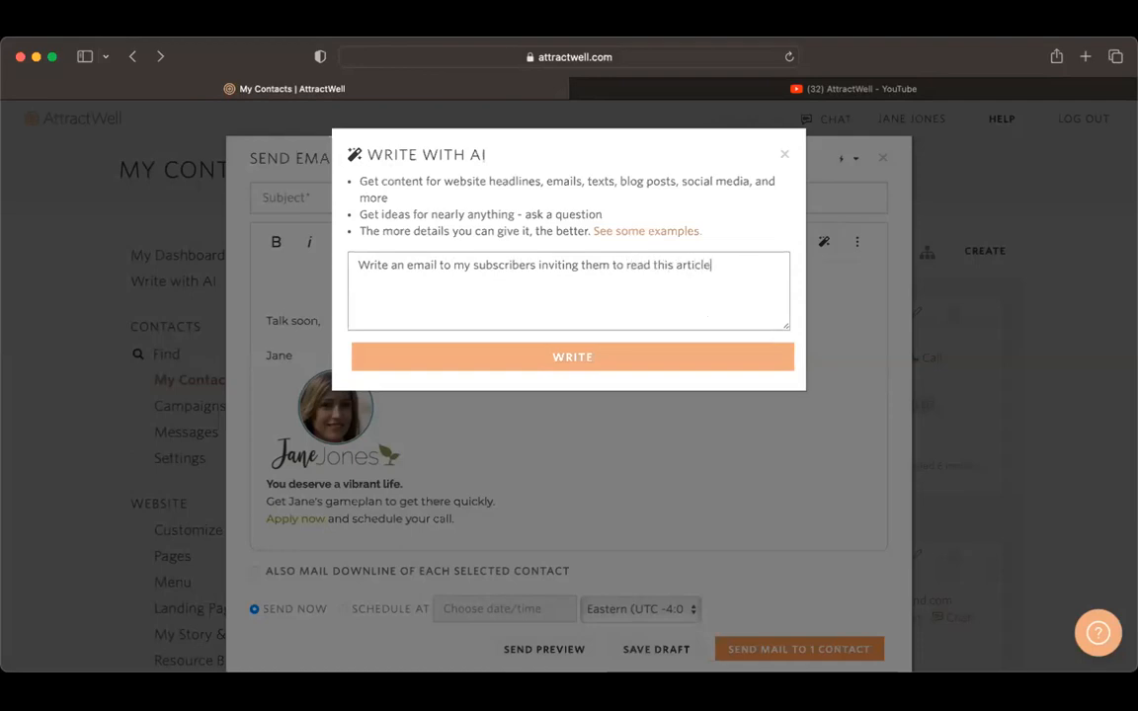
{"action": "left_click", "coordinate": [623, 264]}
{"action": "type", "text": "click a link to"}
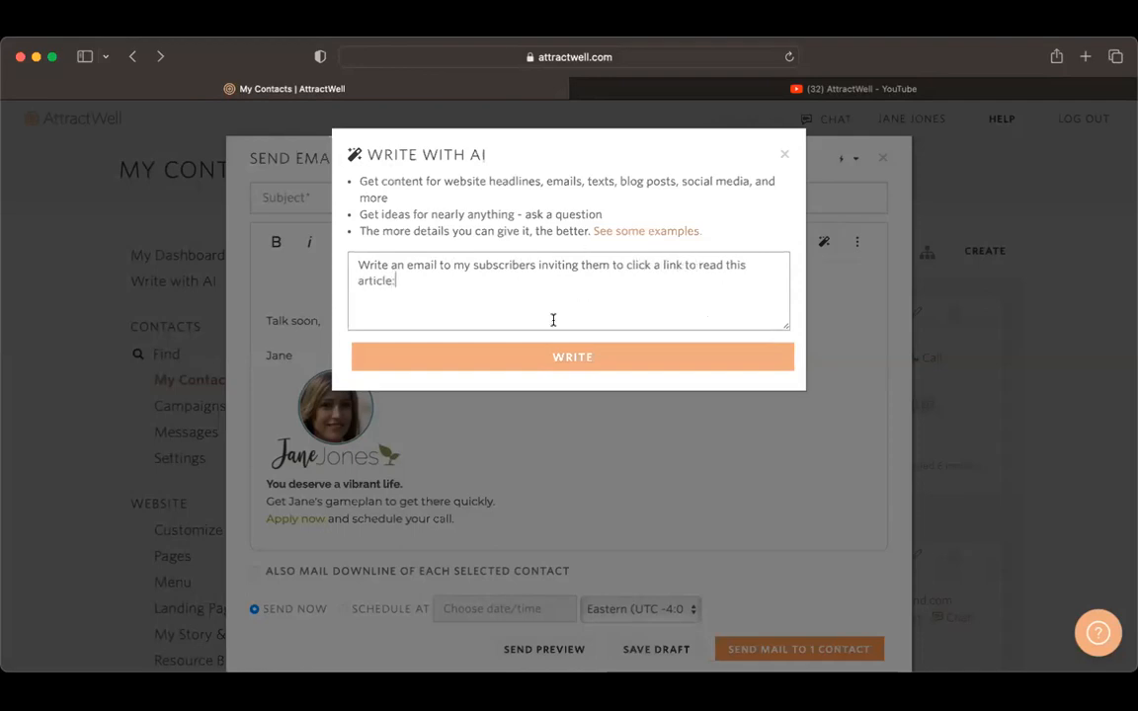
Step: Paste the article text below the prompt, trim the cut-off letter after "essential", and generate the email
{"action": "key", "text": "Return"}
{"action": "left_click", "coordinate": [617, 351]}
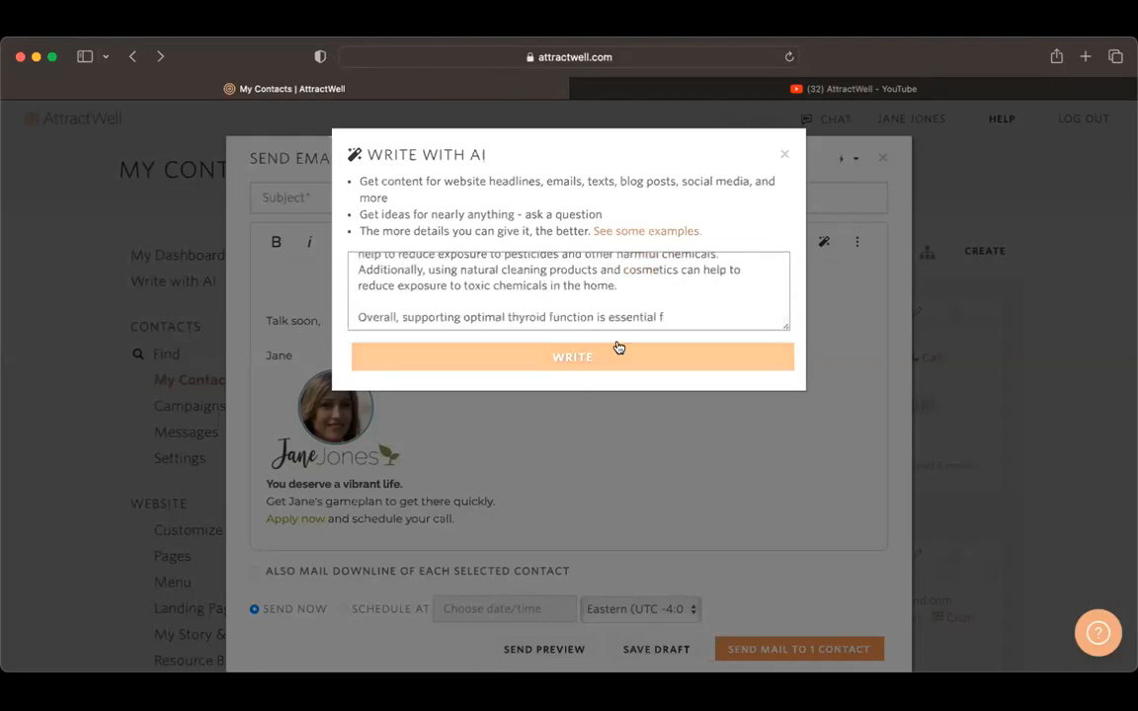
{"action": "key", "text": "BackSpace"}
{"action": "left_click", "coordinate": [660, 365]}
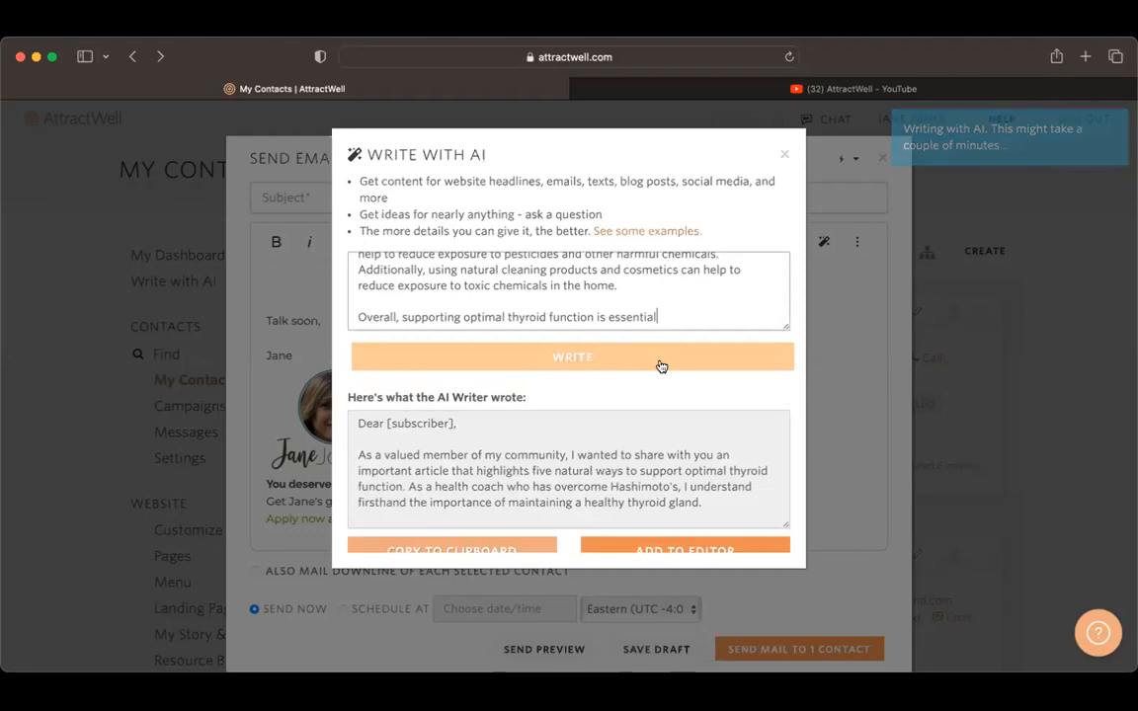
Step: Review the generated email, add it to the message, and move it from below the signature to the top
{"action": "scroll", "coordinate": [658, 475], "scroll_direction": "down", "scroll_amount": 3}
{"action": "scroll", "coordinate": [656, 472], "scroll_direction": "down", "scroll_amount": 2}
{"action": "scroll", "coordinate": [655, 472], "scroll_direction": "up", "scroll_amount": 5}
{"action": "scroll", "coordinate": [656, 474], "scroll_direction": "down", "scroll_amount": 10}
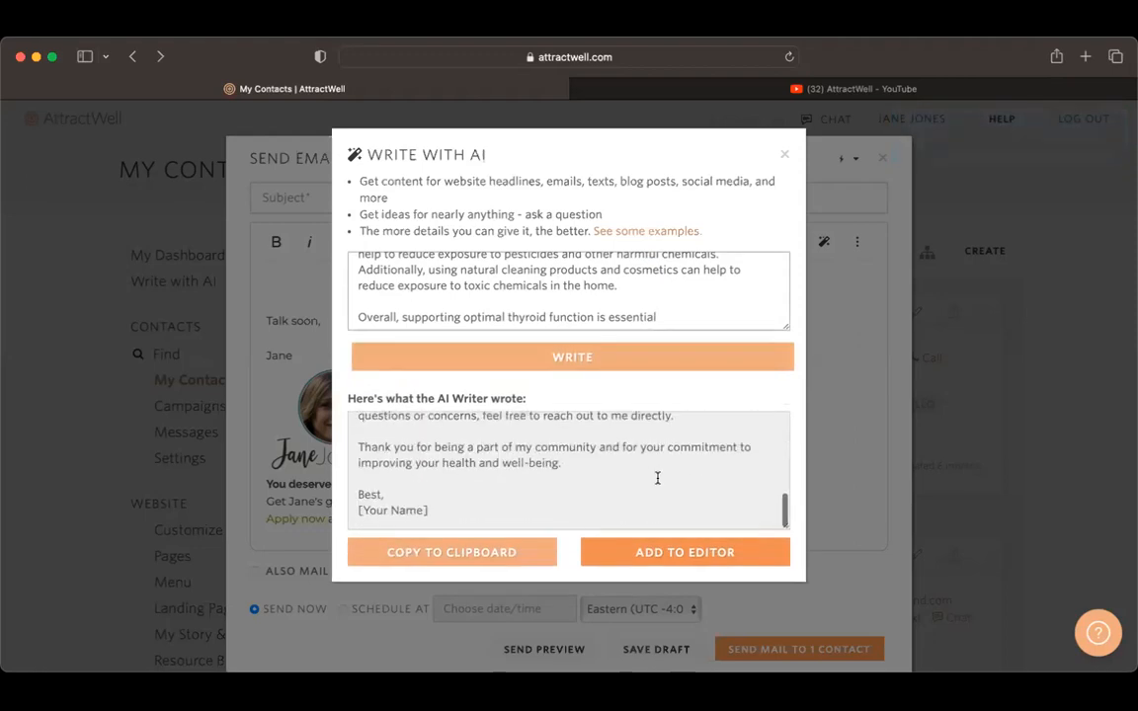
{"action": "left_click", "coordinate": [706, 554]}
{"action": "scroll", "coordinate": [665, 436], "scroll_direction": "up", "scroll_amount": 5}
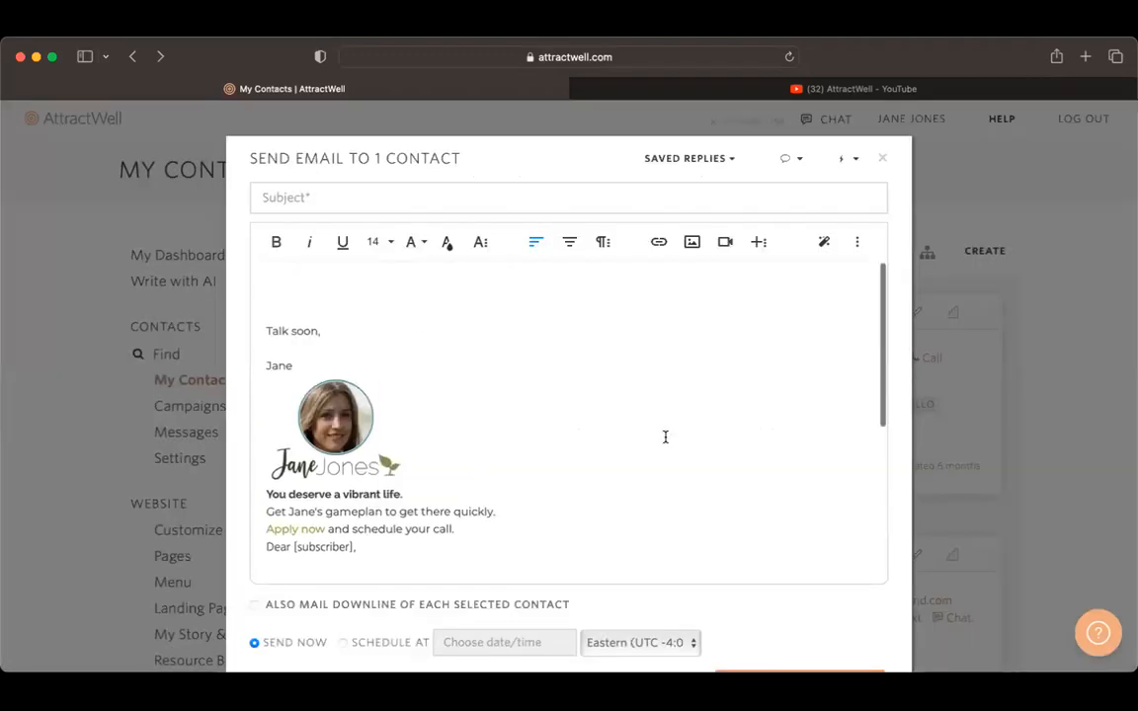
{"action": "scroll", "coordinate": [665, 437], "scroll_direction": "down", "scroll_amount": 3}
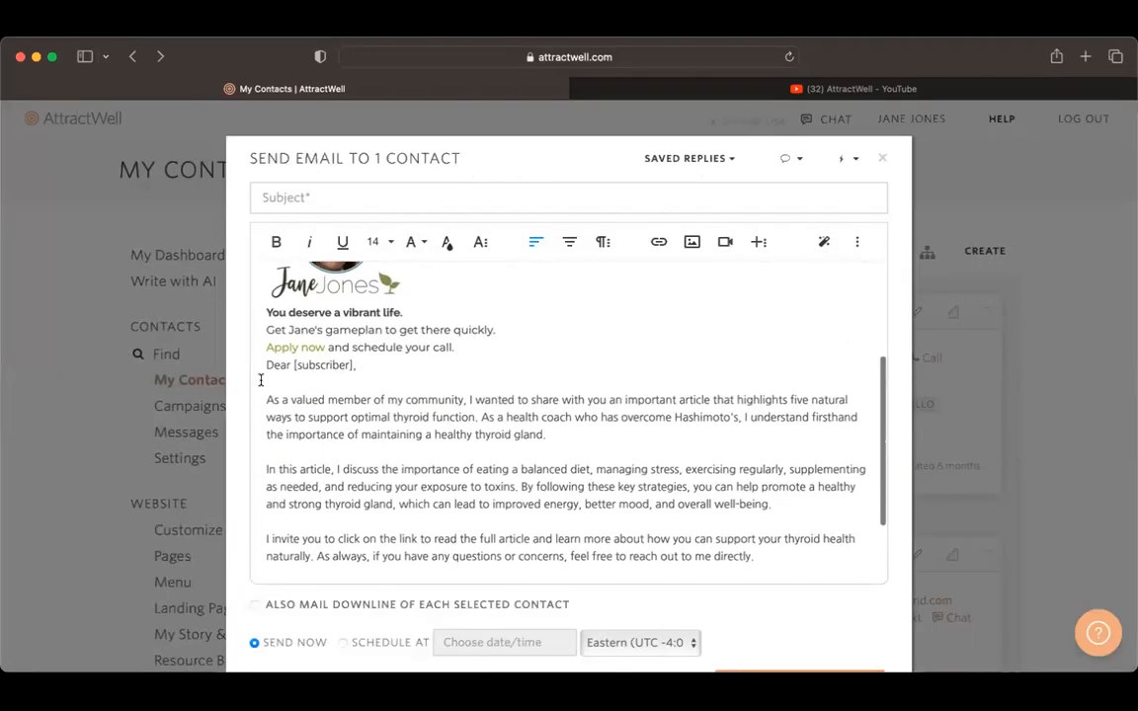
{"action": "left_click_drag", "start_coordinate": [264, 366], "coordinate": [503, 609]}
{"action": "key", "text": "super+c"}
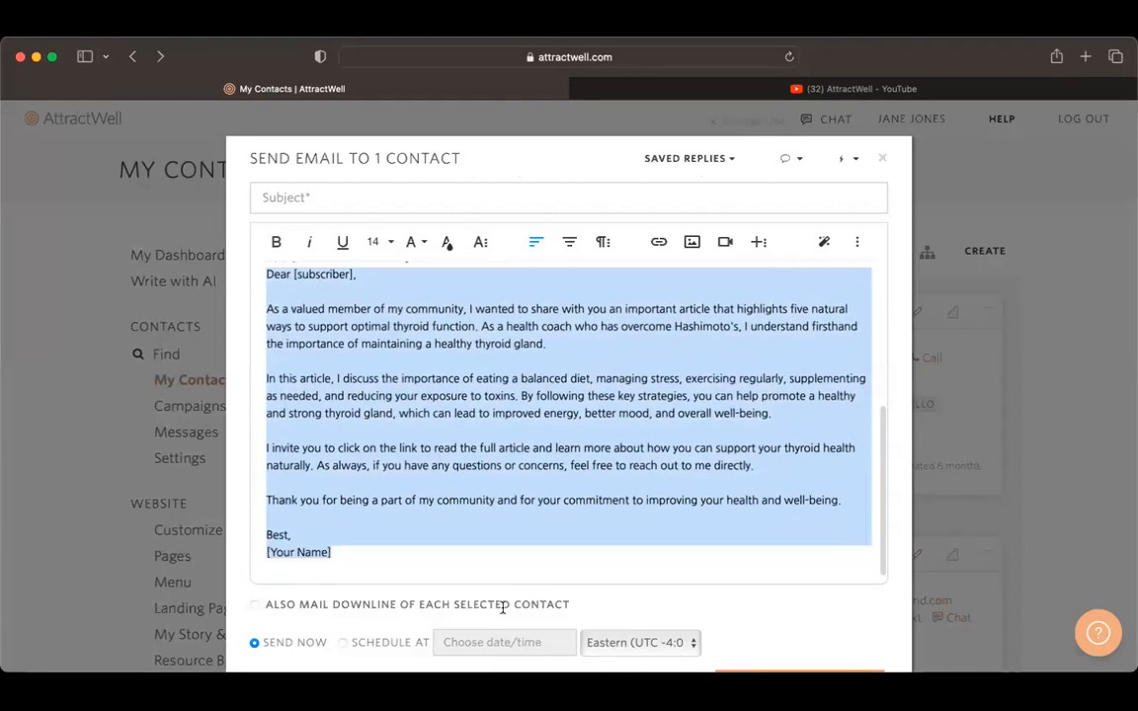
{"action": "key", "text": "BackSpace"}
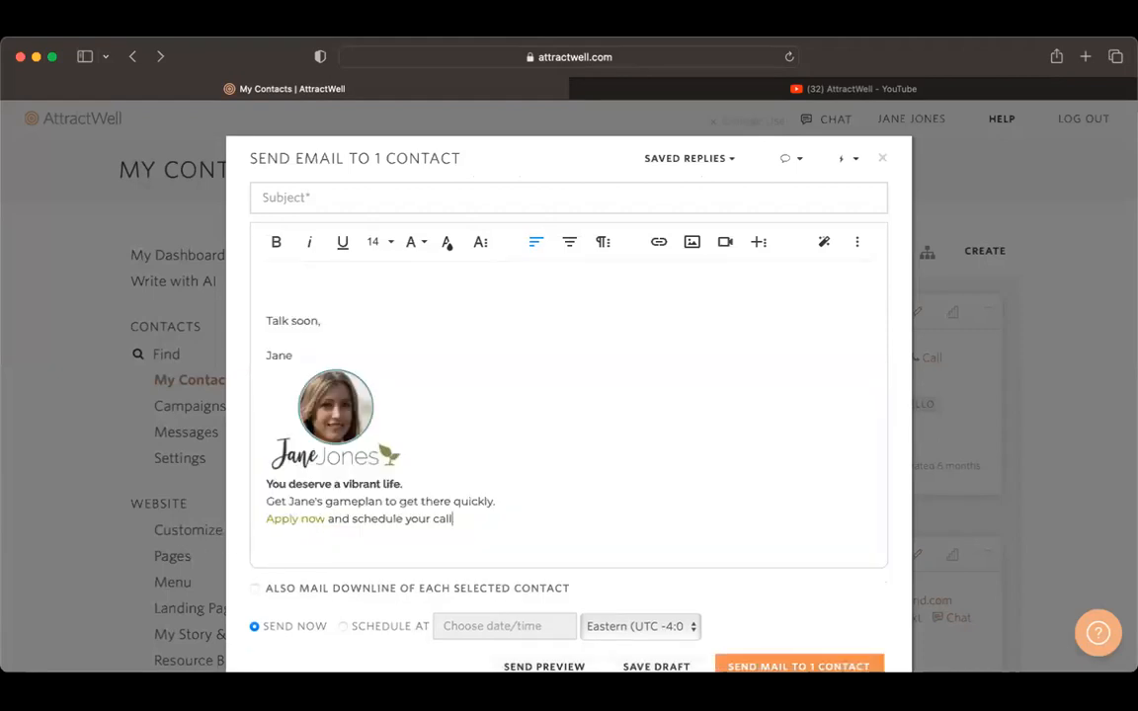
{"action": "left_click", "coordinate": [292, 275]}
{"action": "key", "text": "super+v"}
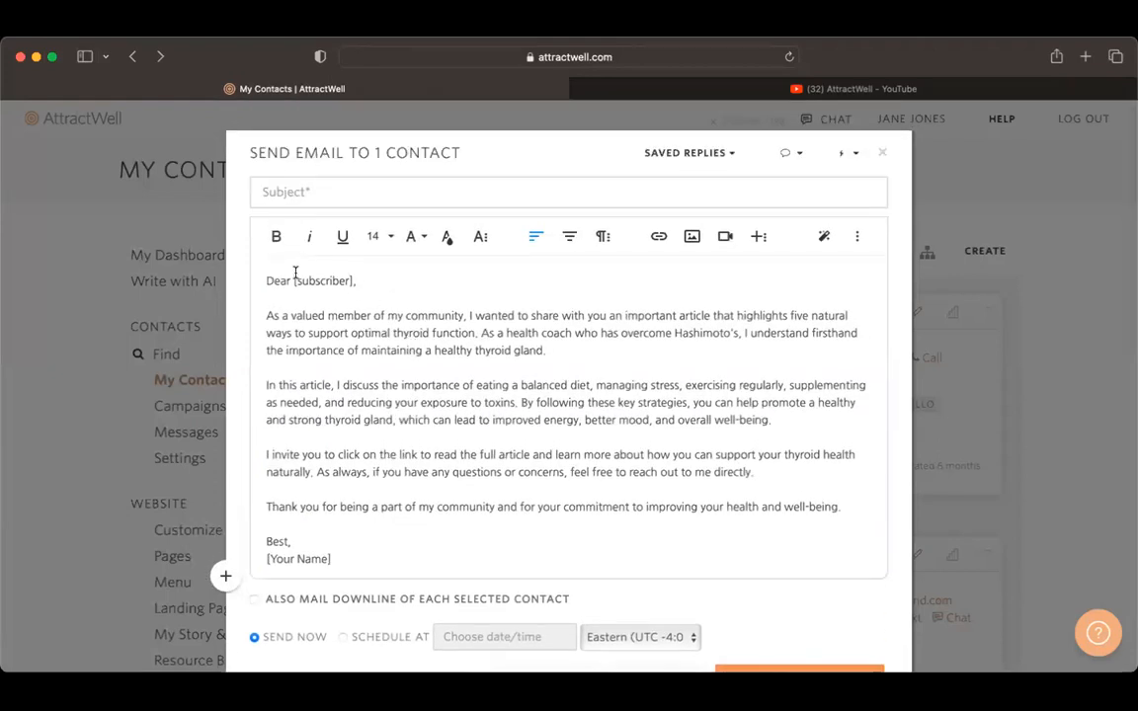
Step: Replace [subscriber] in the greeting with the [contact_first_name] merge field and [Your Name] in the closing with [my_first_name]
{"action": "left_click_drag", "start_coordinate": [293, 280], "coordinate": [351, 284]}
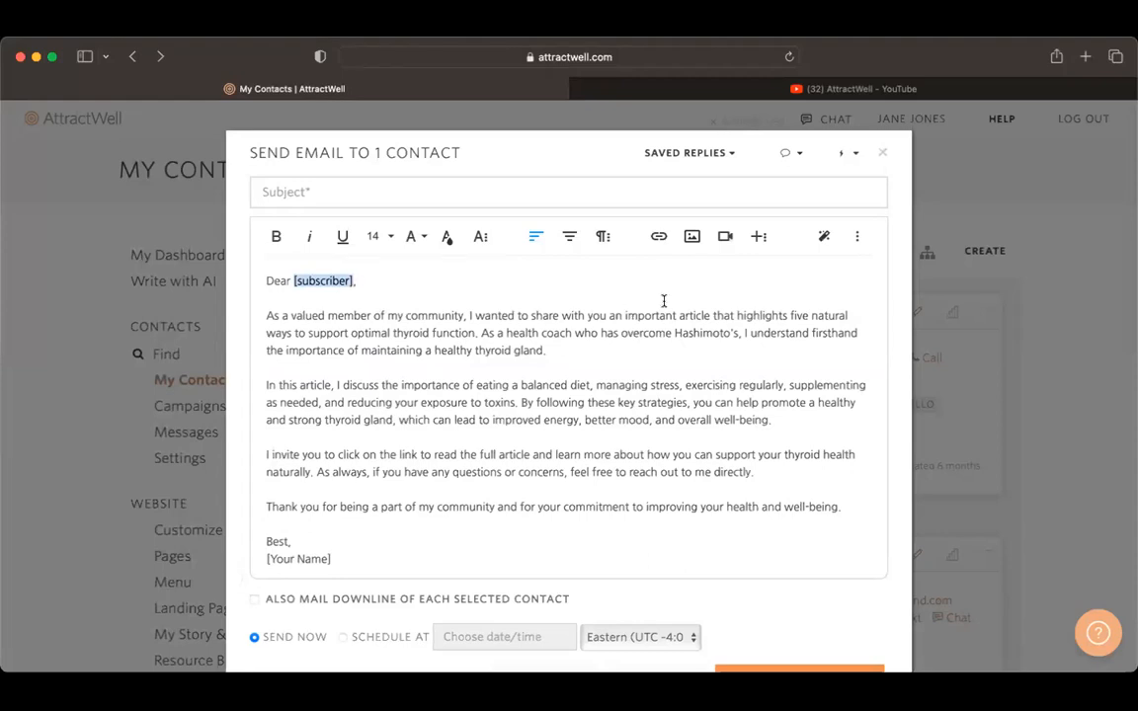
{"action": "left_click", "coordinate": [792, 153]}
{"action": "left_click", "coordinate": [731, 235]}
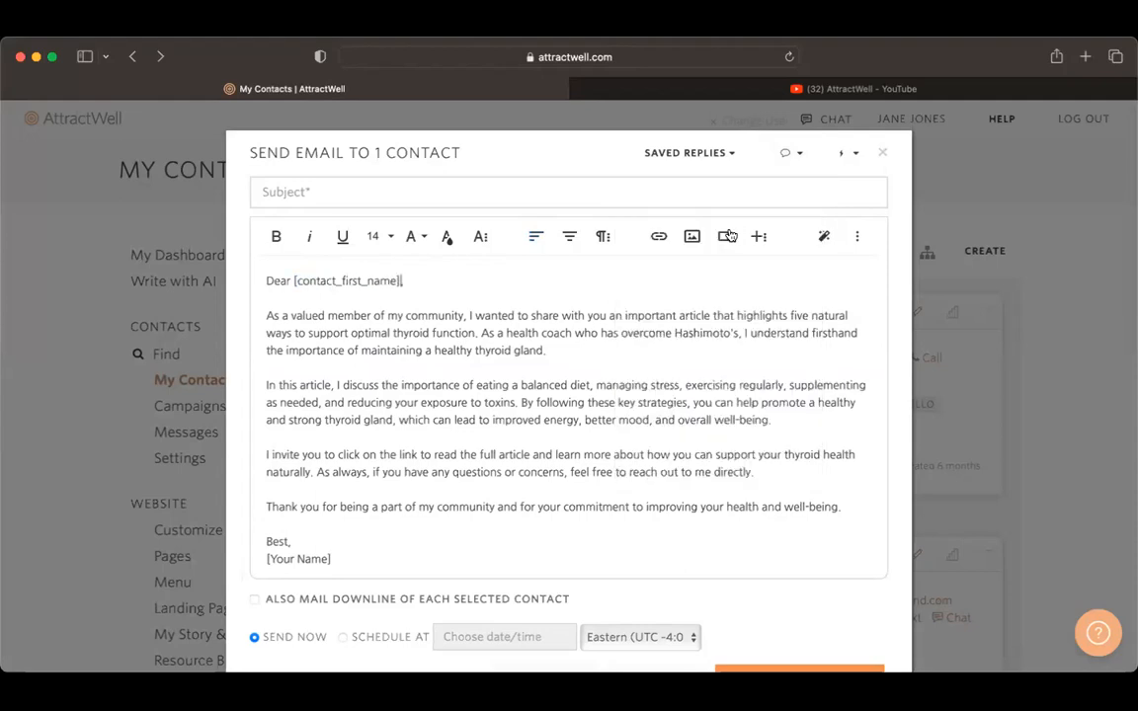
{"action": "left_click_drag", "start_coordinate": [266, 559], "coordinate": [356, 561]}
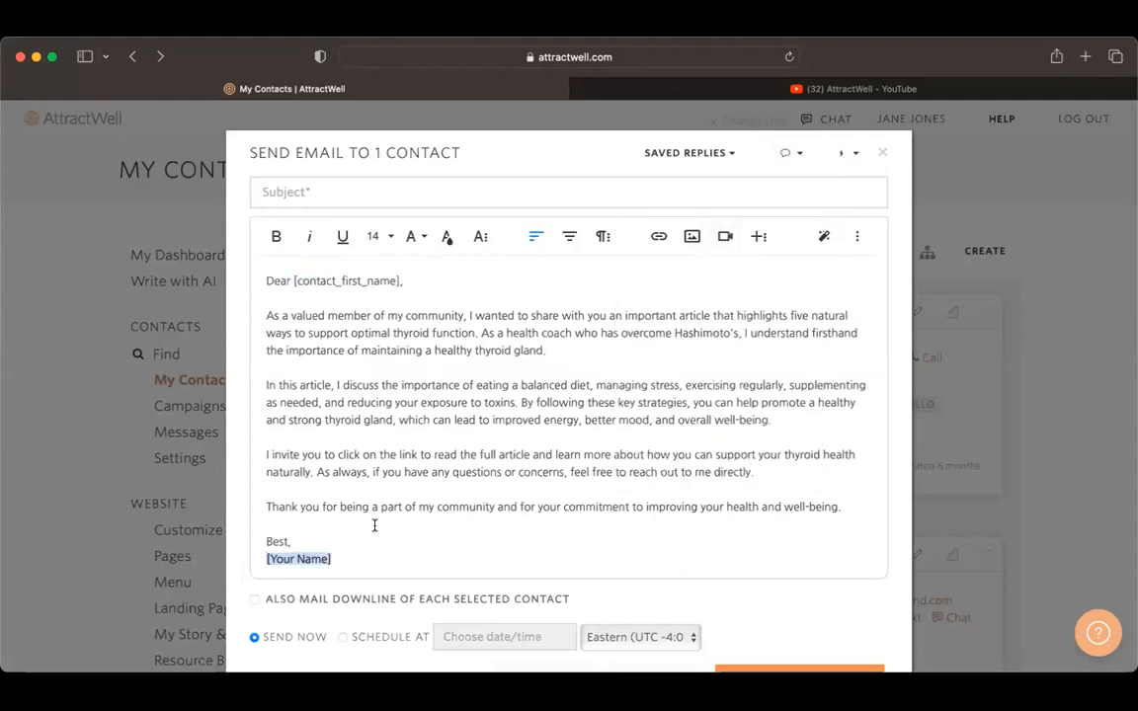
{"action": "left_click", "coordinate": [796, 164]}
Step: Delete the [my_first_name] and "Talk soon," lines so the signature directly follows the closing "Best,"
{"action": "scroll", "coordinate": [340, 561], "scroll_direction": "down", "scroll_amount": 3}
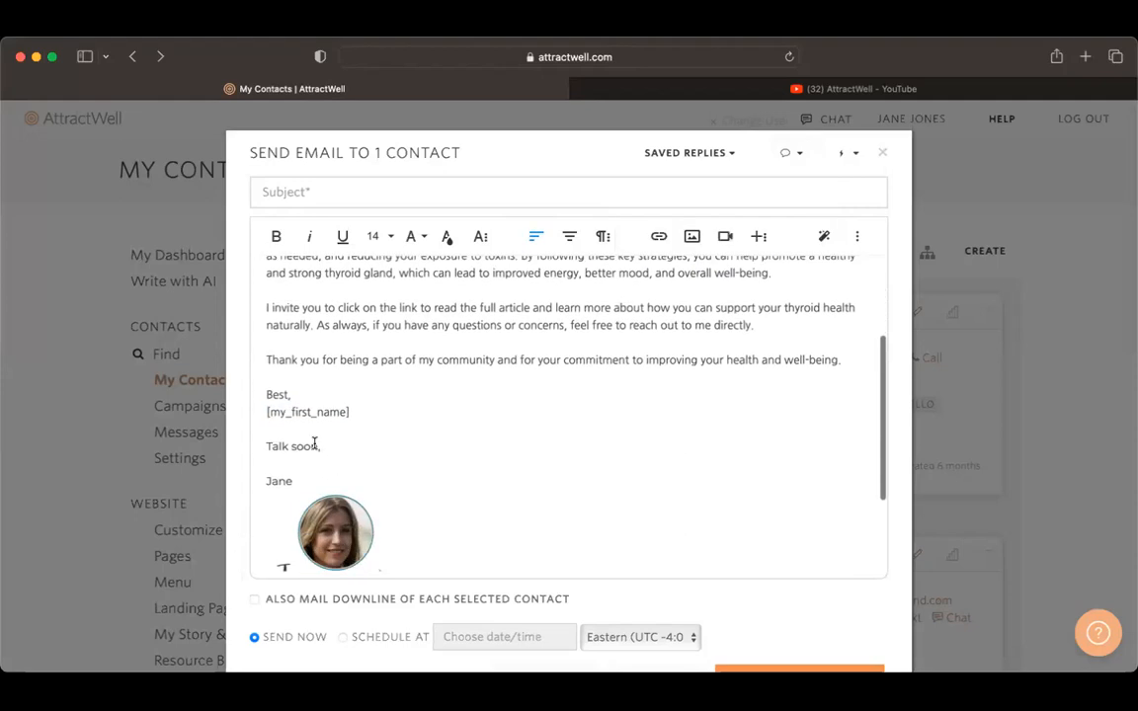
{"action": "left_click_drag", "start_coordinate": [261, 406], "coordinate": [322, 460]}
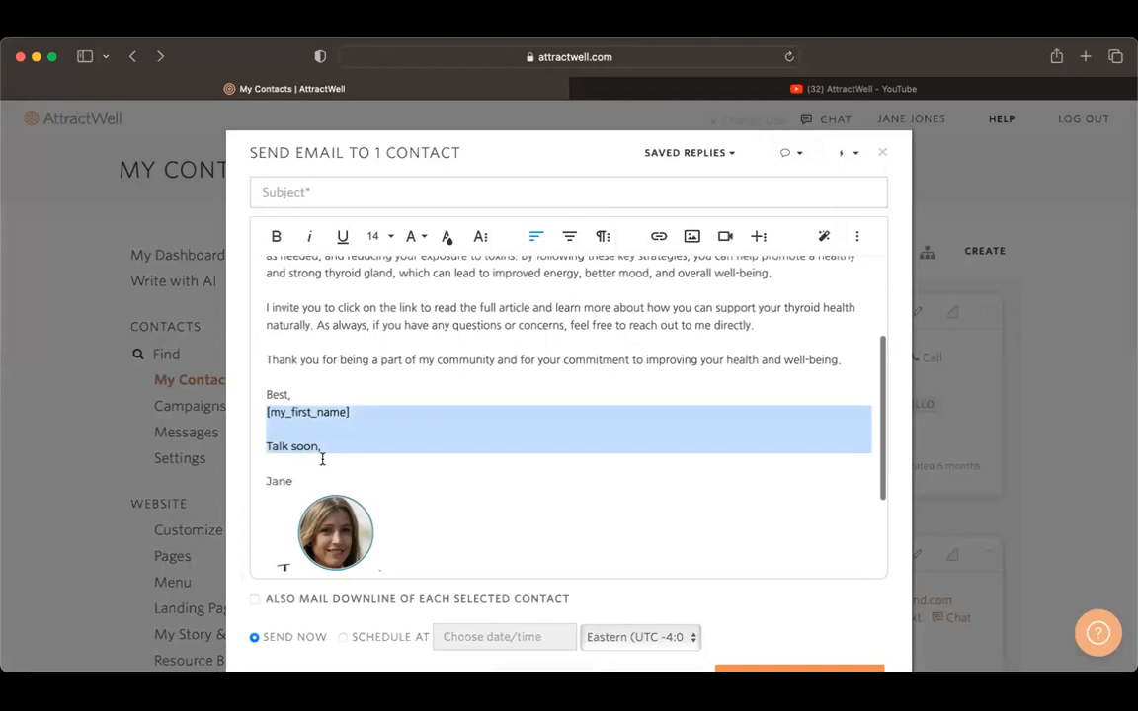
{"action": "key", "text": "BackSpace"}
{"action": "key", "text": "BackSpace"}
{"action": "key", "text": "BackSpace"}
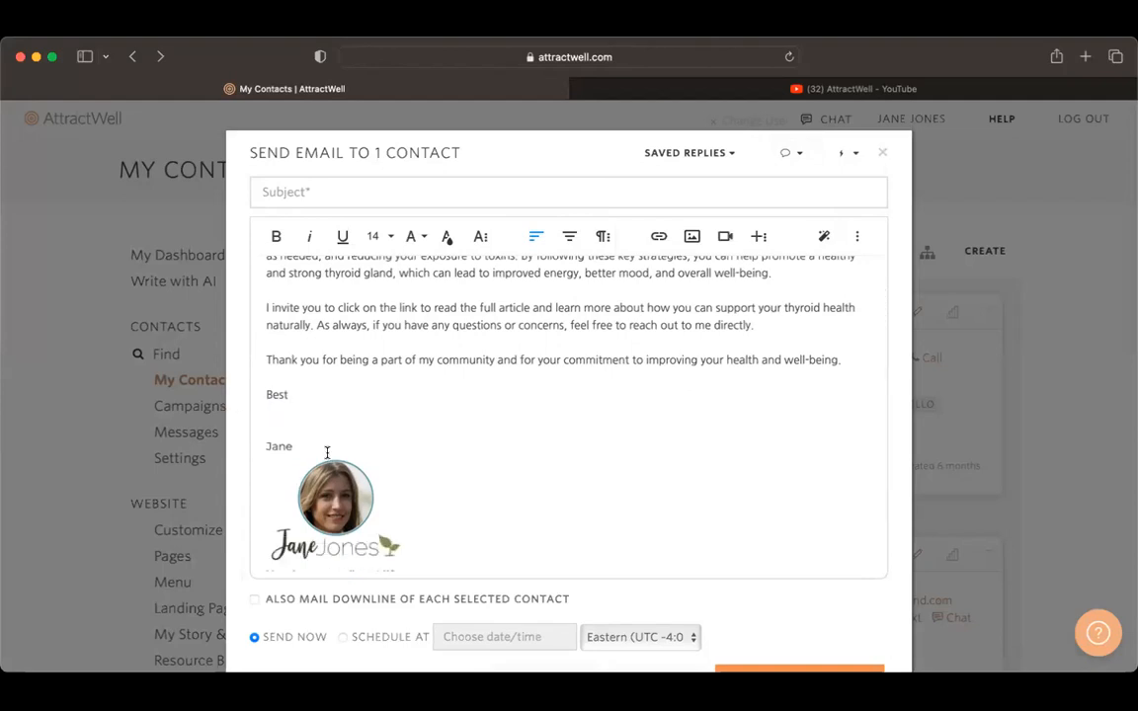
{"action": "left_click", "coordinate": [275, 427]}
Step: Insert a line reading "link to blog post" between the invitation paragraph and the thank-you paragraph
{"action": "scroll", "coordinate": [513, 413], "scroll_direction": "up", "scroll_amount": 5}
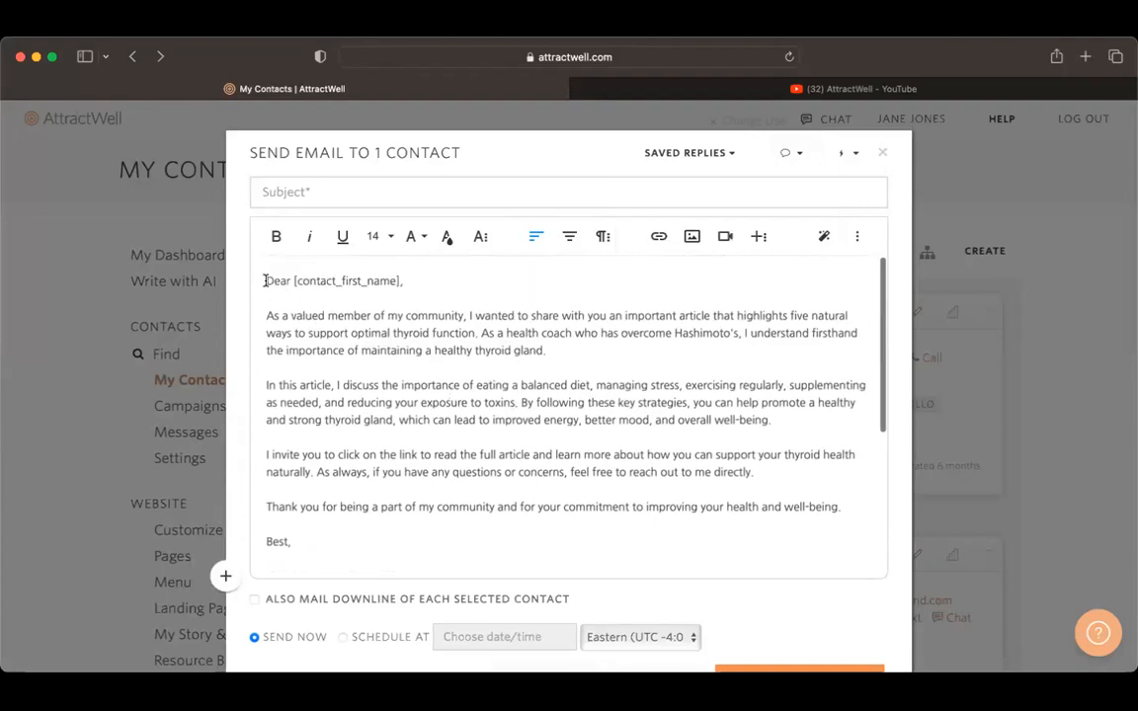
{"action": "left_click_drag", "start_coordinate": [265, 280], "coordinate": [297, 548]}
{"action": "left_click", "coordinate": [495, 488]}
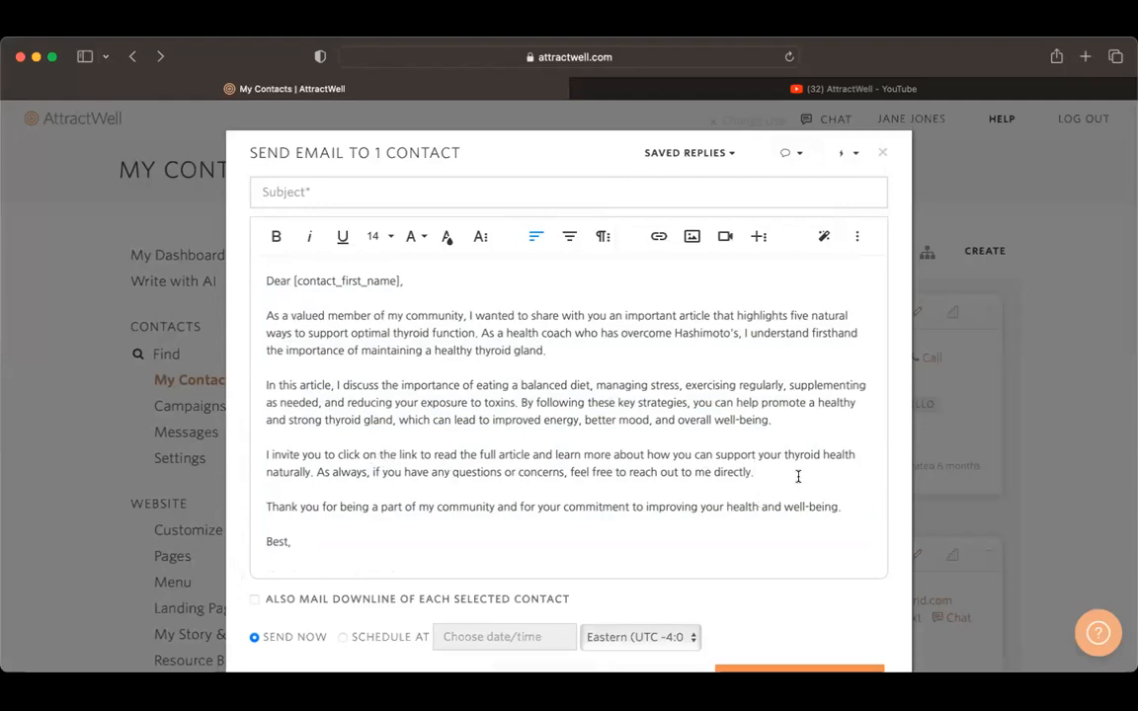
{"action": "key", "text": "Return"}
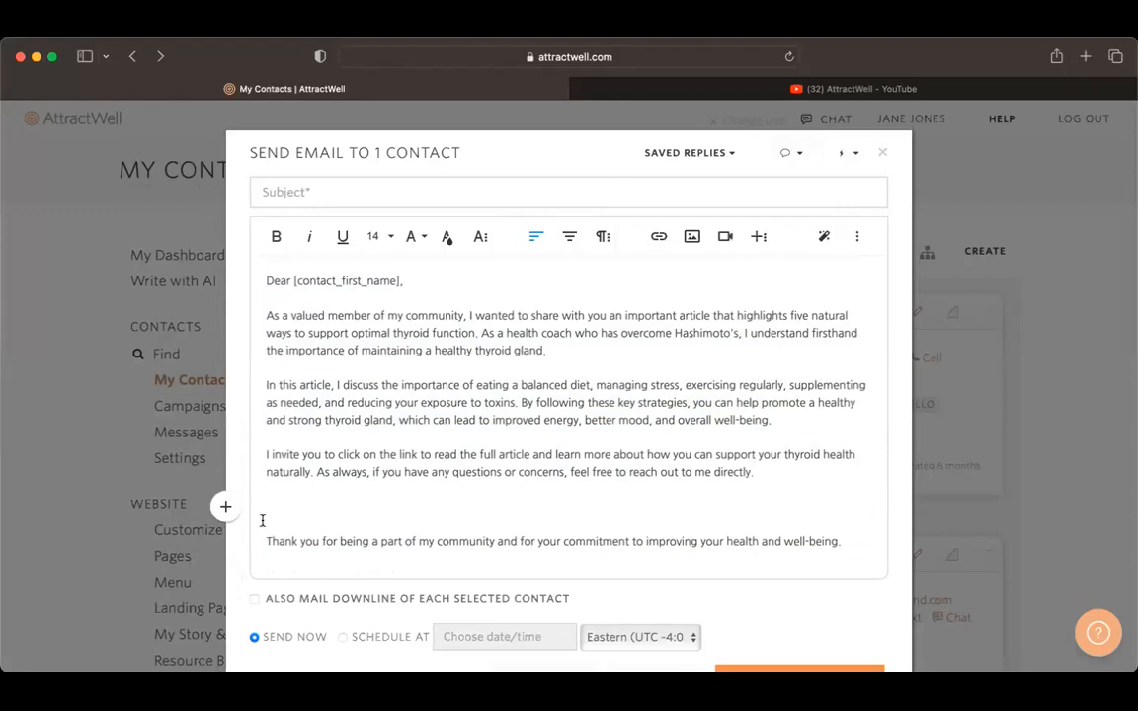
{"action": "type", "text": "link to blog post"}
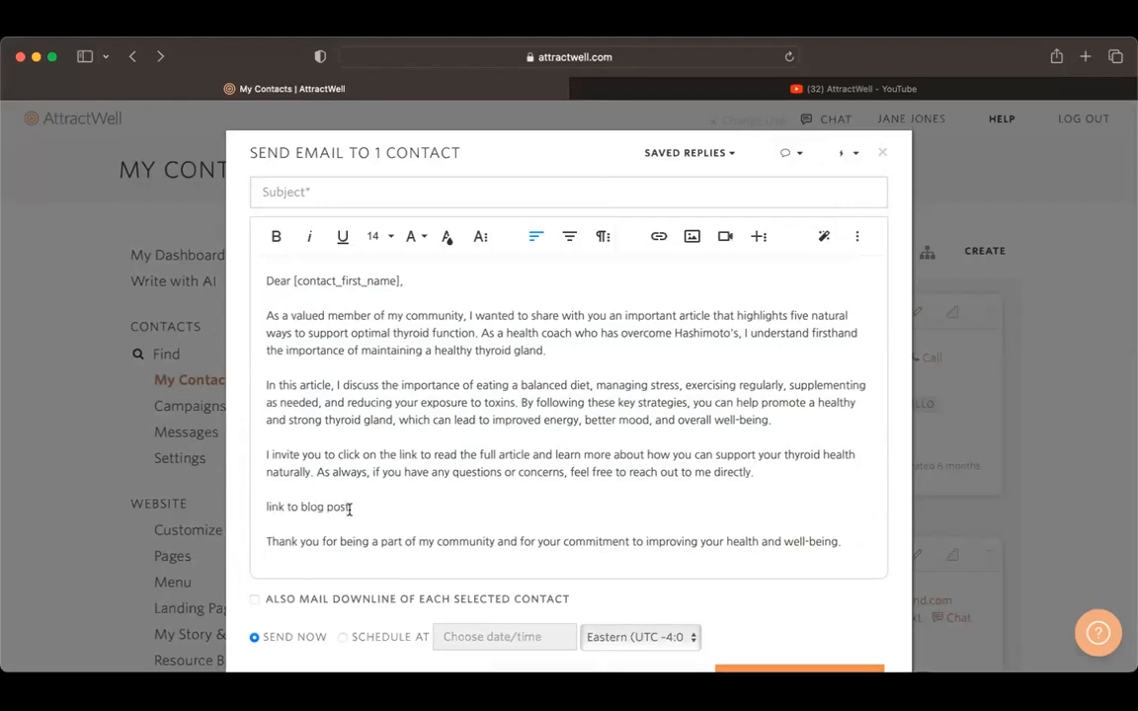
Step: Link the "link to blog post" text to the placeholder address # and apply the Teal link style
{"action": "left_click_drag", "start_coordinate": [350, 507], "coordinate": [265, 506]}
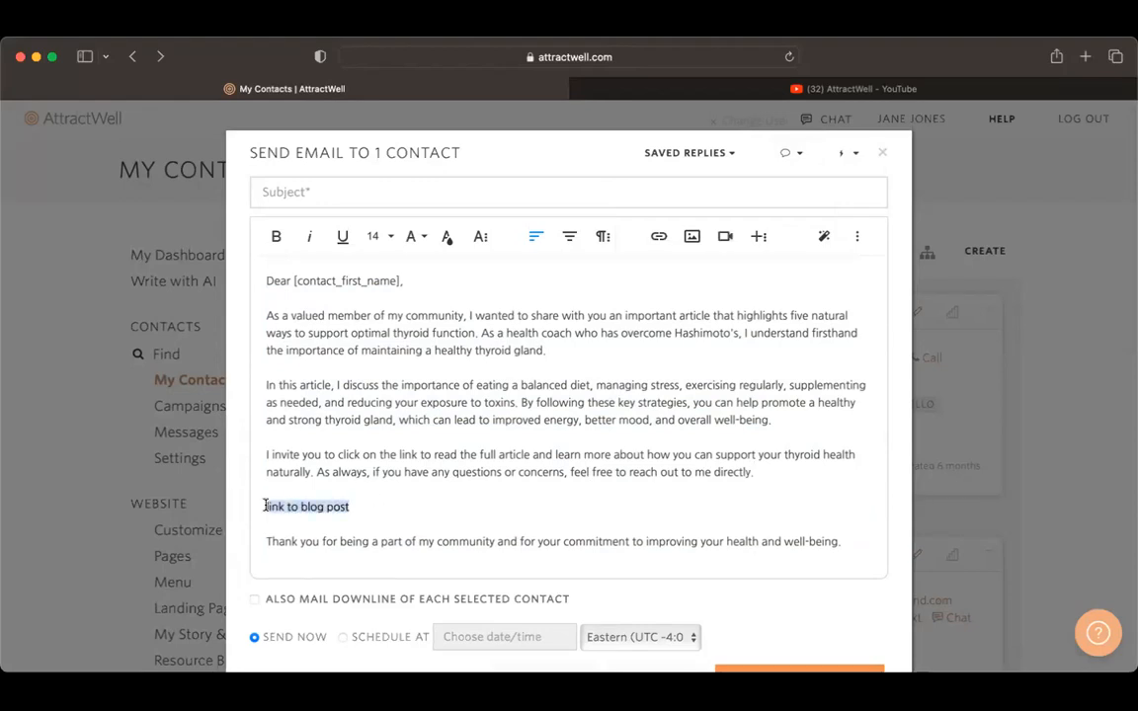
{"action": "left_click", "coordinate": [658, 236]}
{"action": "type", "text": "#"}
{"action": "left_click", "coordinate": [841, 473]}
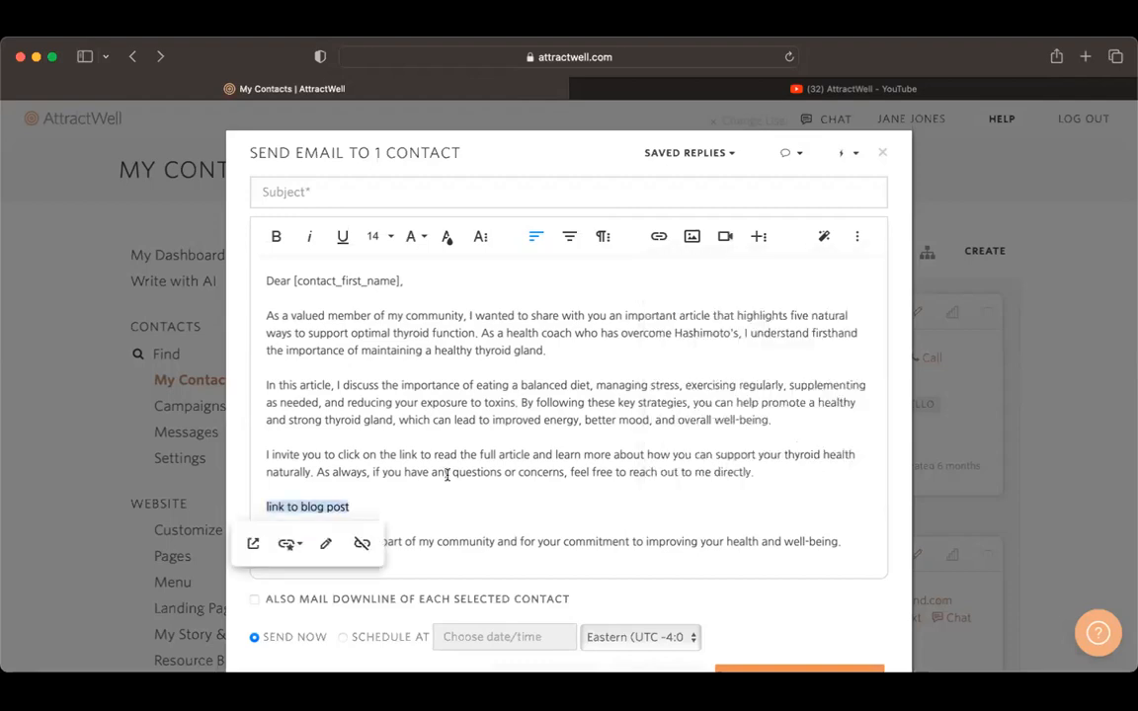
{"action": "left_click", "coordinate": [287, 544]}
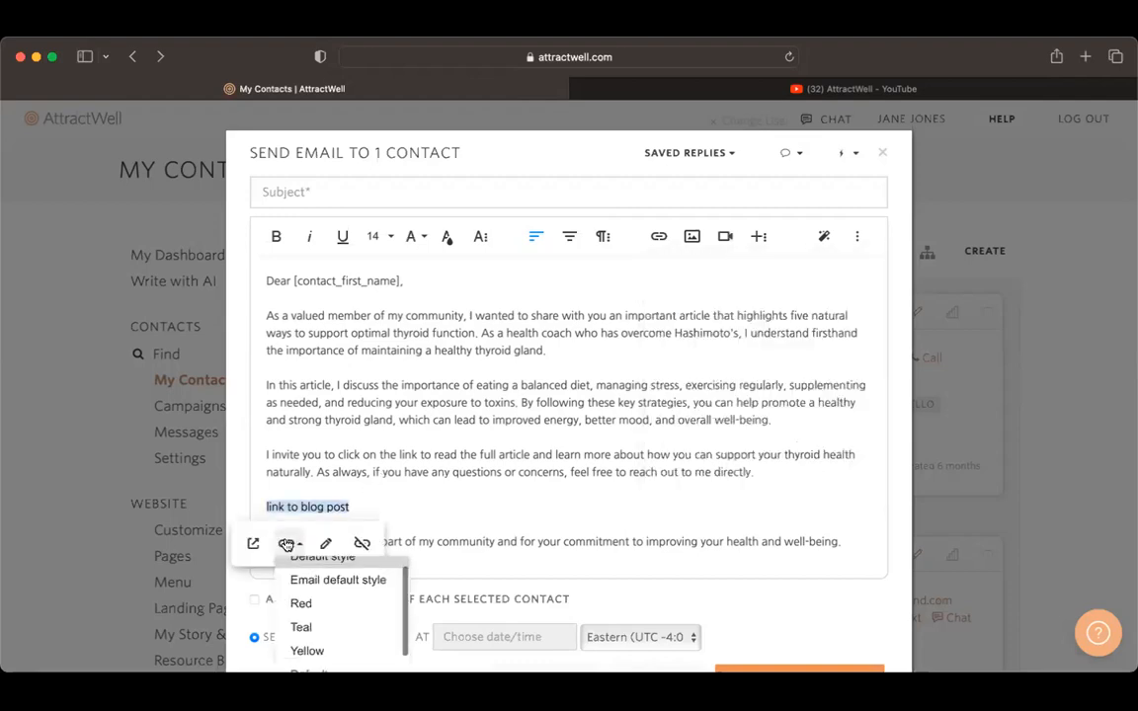
{"action": "left_click", "coordinate": [321, 627]}
{"action": "left_click", "coordinate": [543, 529]}
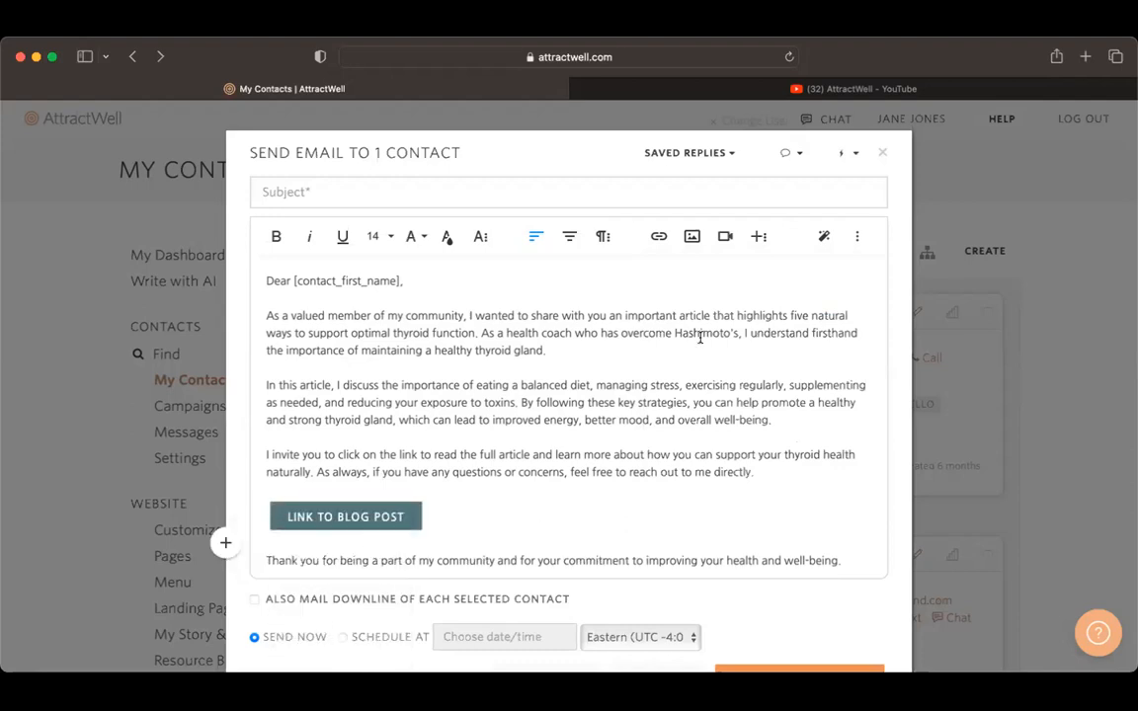
Step: Copy the email text from the greeting through the thank-you paragraph and reopen the AI writer
{"action": "scroll", "coordinate": [699, 336], "scroll_direction": "down", "scroll_amount": 3}
{"action": "scroll", "coordinate": [536, 385], "scroll_direction": "up", "scroll_amount": 2}
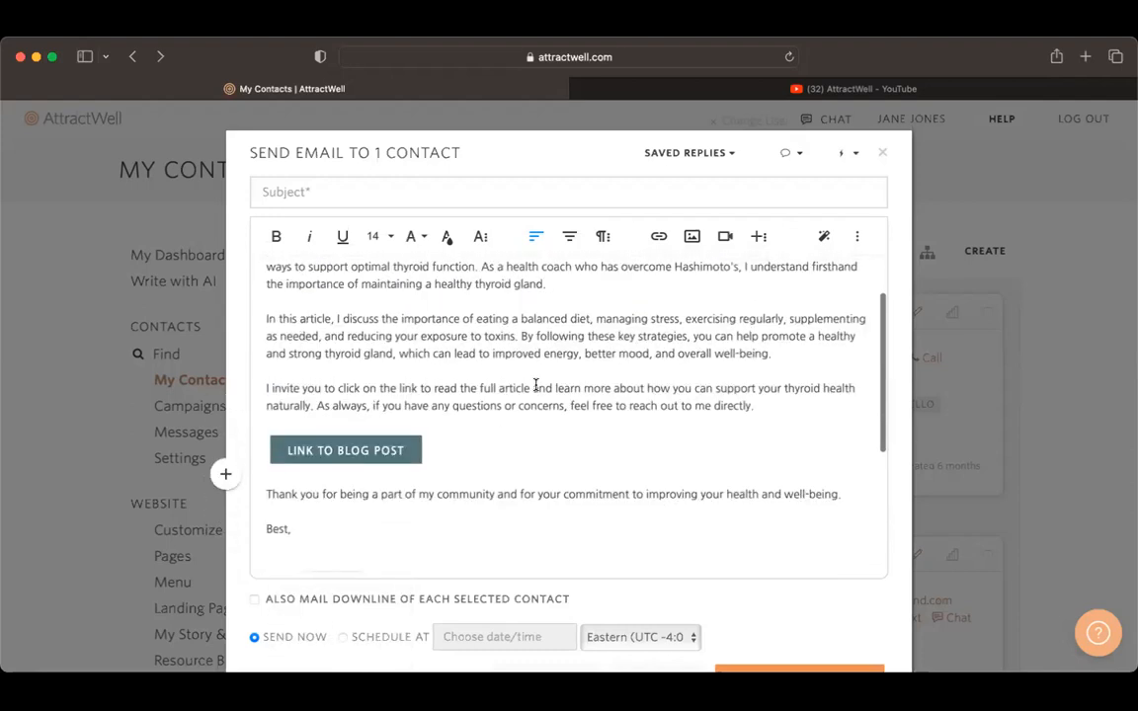
{"action": "scroll", "coordinate": [535, 385], "scroll_direction": "up", "scroll_amount": 1}
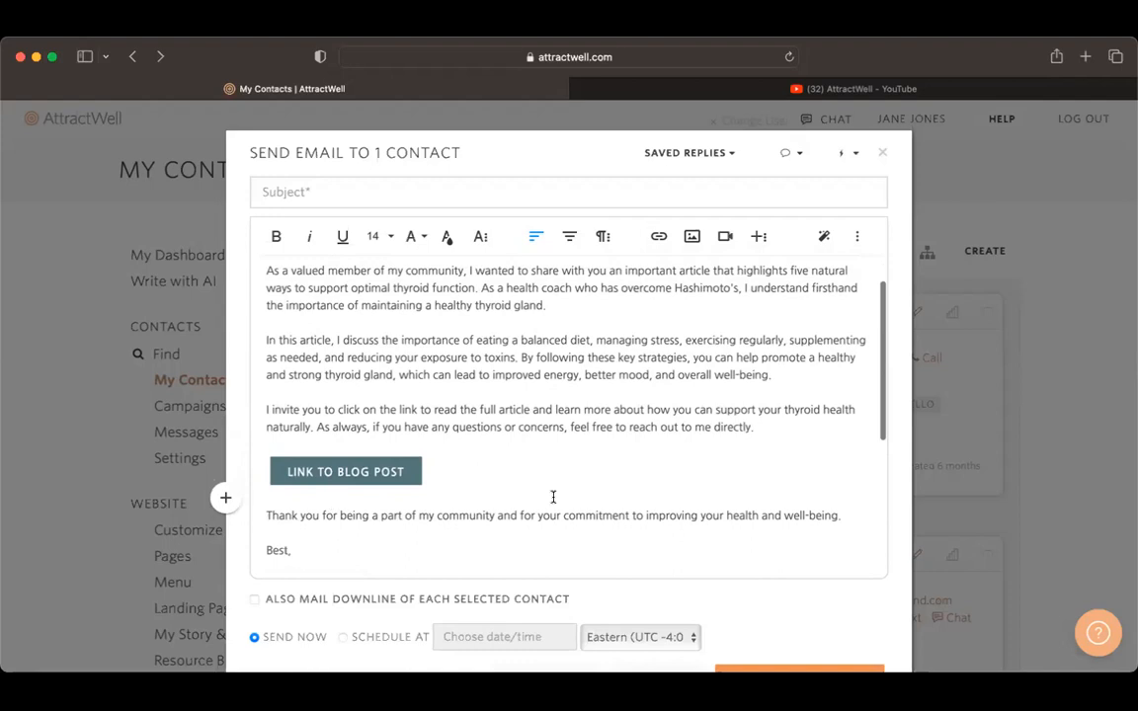
{"action": "left_click_drag", "start_coordinate": [844, 515], "coordinate": [254, 205]}
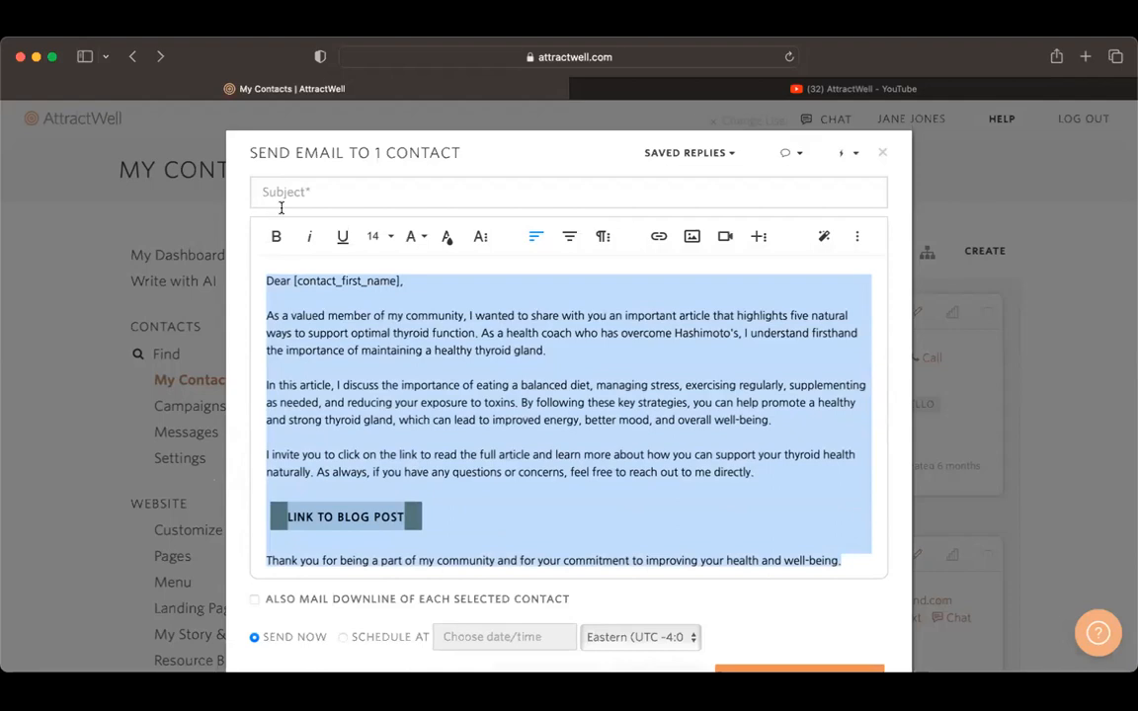
{"action": "left_click", "coordinate": [824, 236]}
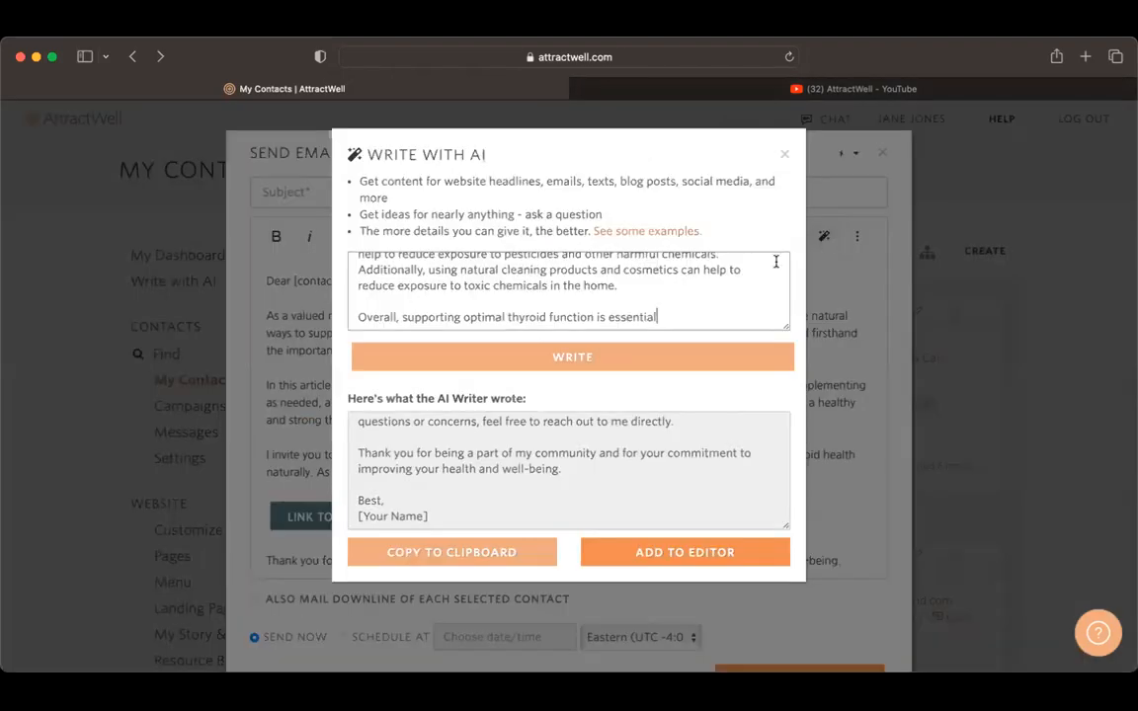
Step: Replace the prompt with "Write an email subject line for this message", paste the copied email below it, and generate the subject
{"action": "key", "text": "super+a"}
{"action": "type", "text": "Write an email subject line for this "}
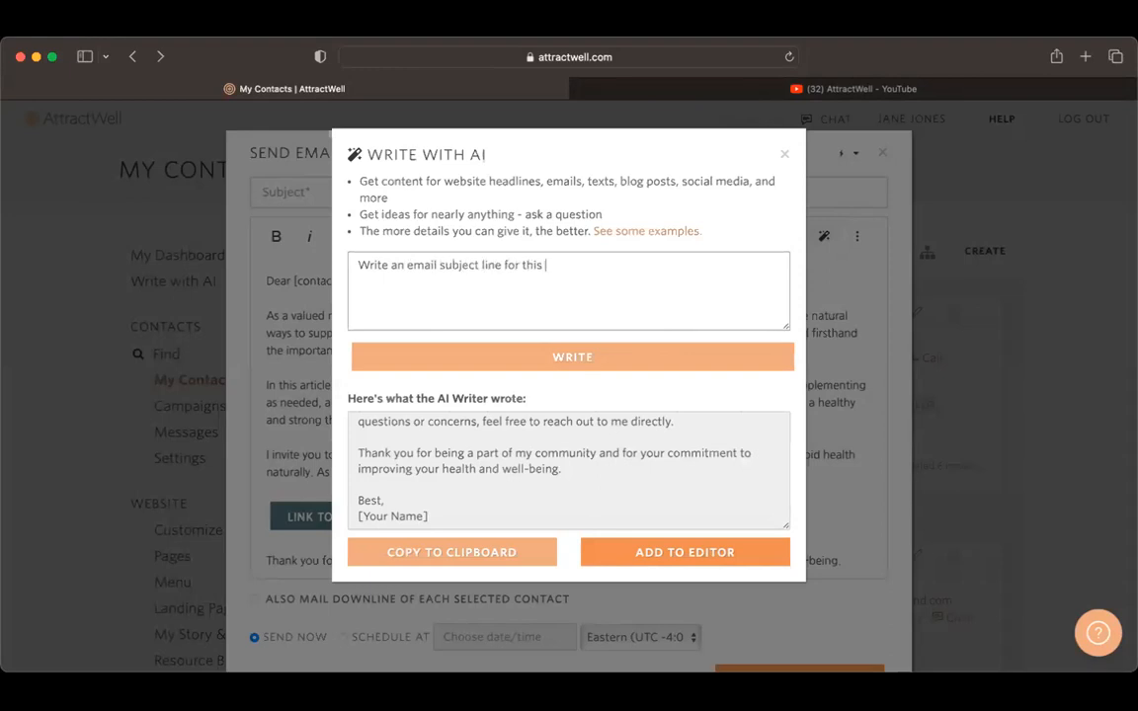
{"action": "type", "text": "ema"}
{"action": "key", "text": "BackSpace"}
{"action": "key", "text": "BackSpace"}
{"action": "key", "text": "BackSpace"}
{"action": "type", "text": "message"}
{"action": "key", "text": "super+v"}
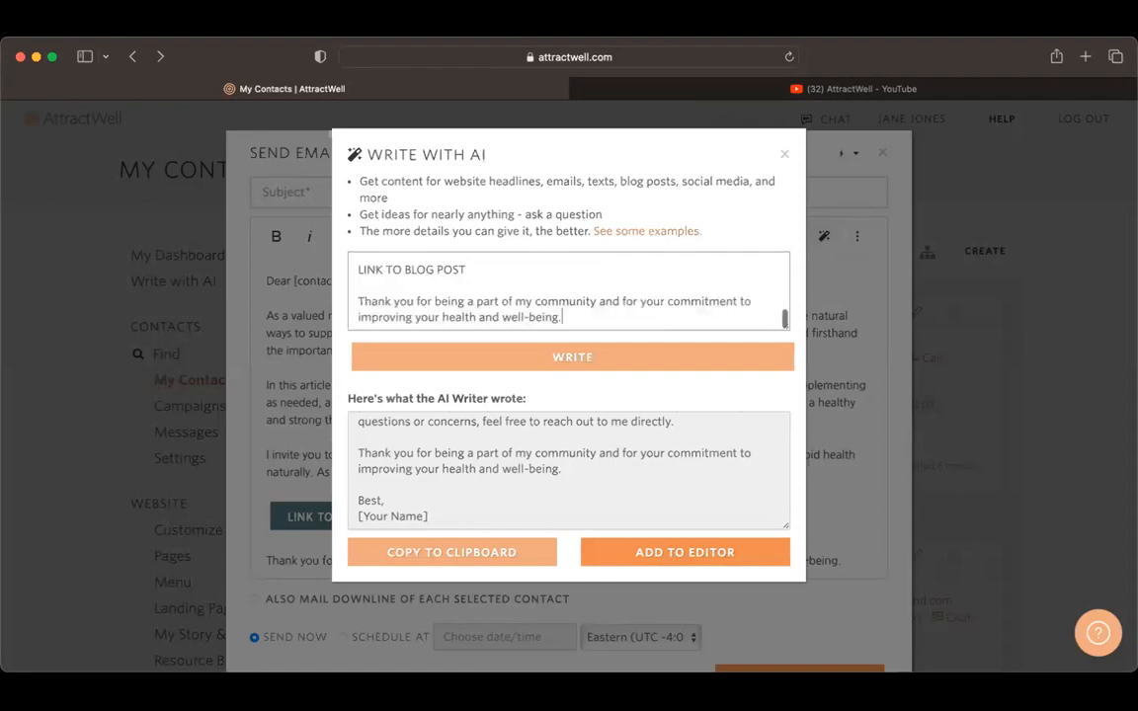
{"action": "left_click", "coordinate": [690, 362]}
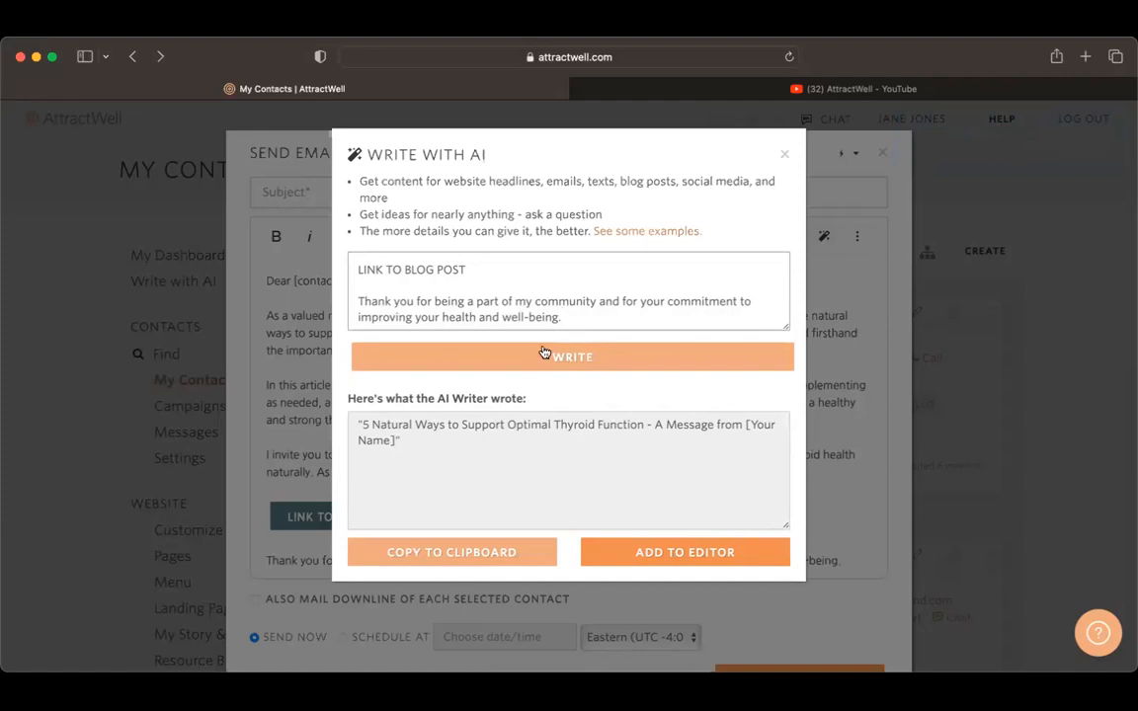
Step: Copy the generated subject line, close the AI writer, and paste it as the email's subject
{"action": "left_click", "coordinate": [523, 569]}
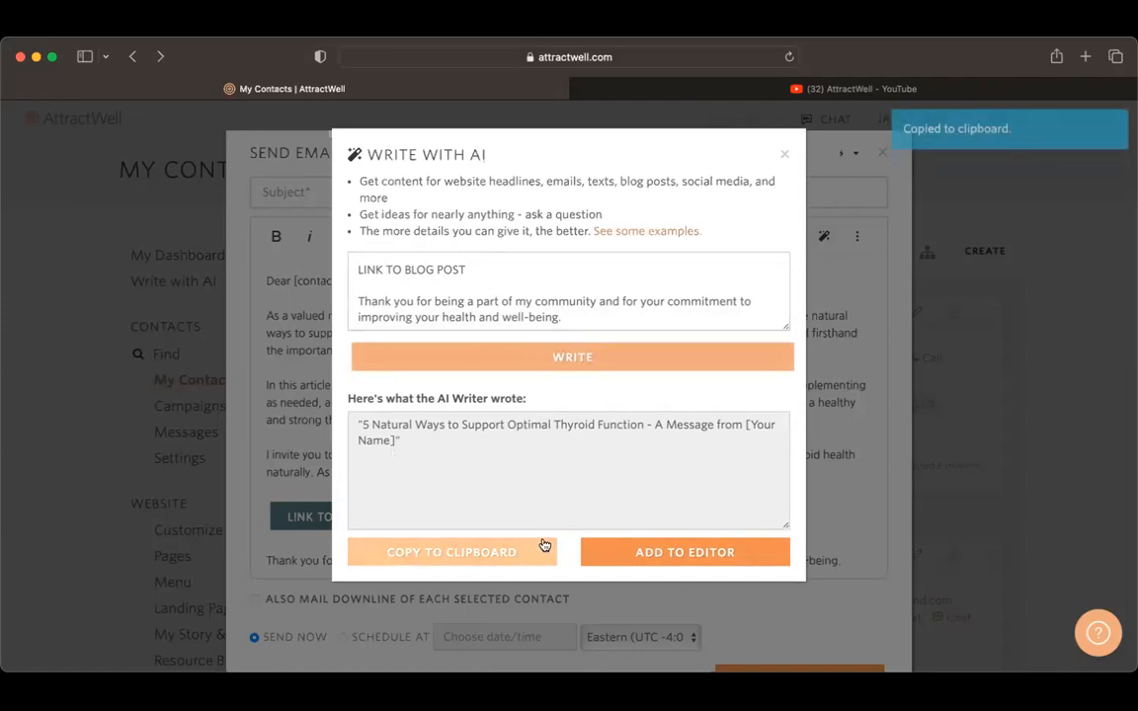
{"action": "left_click", "coordinate": [788, 156]}
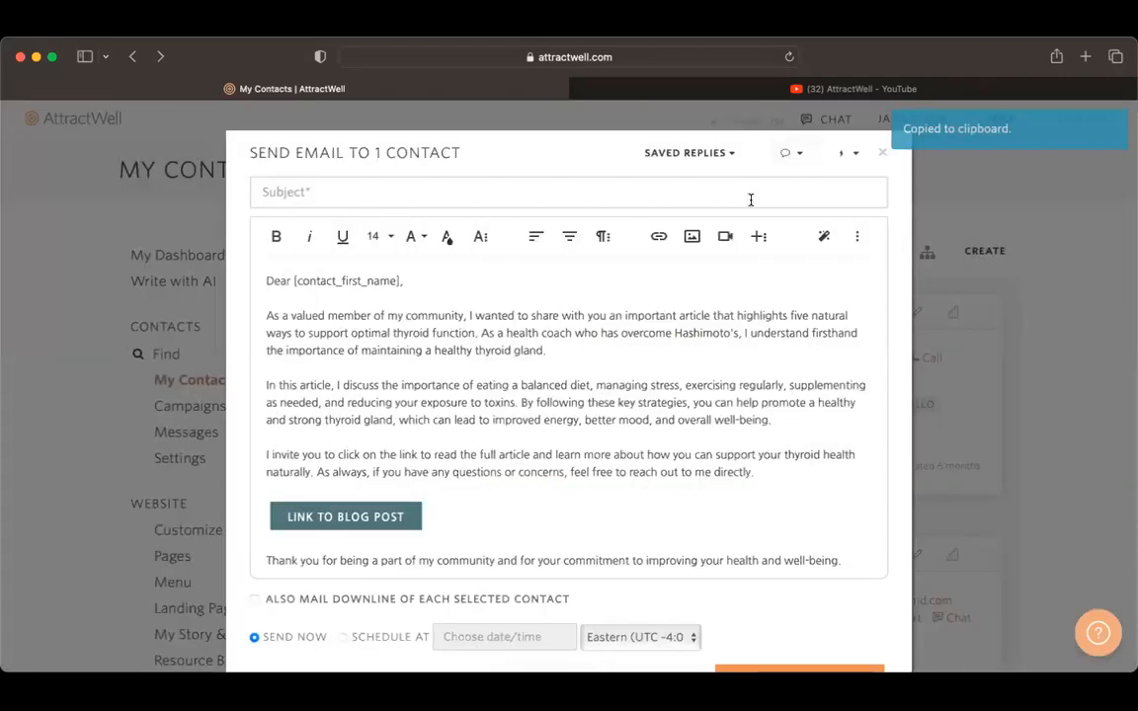
{"action": "left_click", "coordinate": [750, 194]}
{"action": "key", "text": "super+v"}
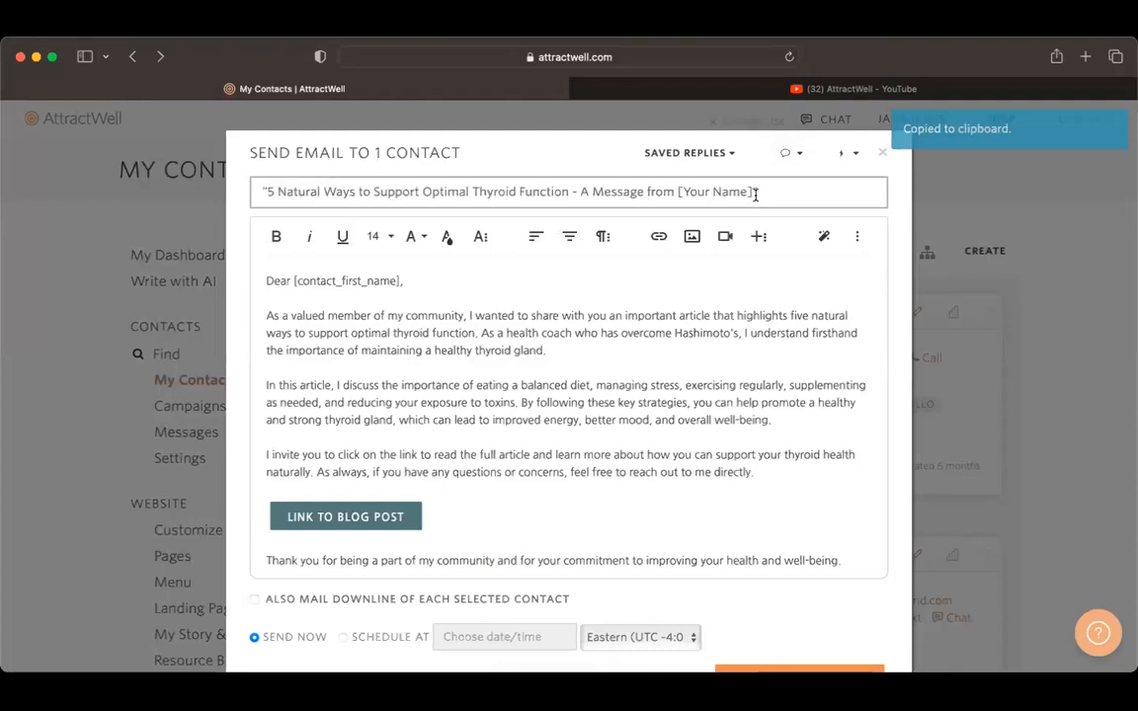
Step: Remove the quotation marks from the subject and replace [Your Name] with the sender's first name
{"action": "left_click", "coordinate": [266, 191]}
{"action": "key", "text": "BackSpace"}
{"action": "left_click", "coordinate": [767, 191]}
{"action": "key", "text": "BackSpace"}
{"action": "key", "text": "BackSpace"}
{"action": "key", "text": "BackSpace"}
{"action": "key", "text": "BackSpace"}
{"action": "key", "text": "BackSpace"}
{"action": "key", "text": "BackSpace"}
{"action": "key", "text": "BackSpace"}
{"action": "key", "text": "BackSpace"}
{"action": "key", "text": "BackSpace"}
{"action": "key", "text": "BackSpace"}
{"action": "key", "text": "BackSpace"}
{"action": "key", "text": "BackSpace"}
{"action": "type", "text": "Jan"}
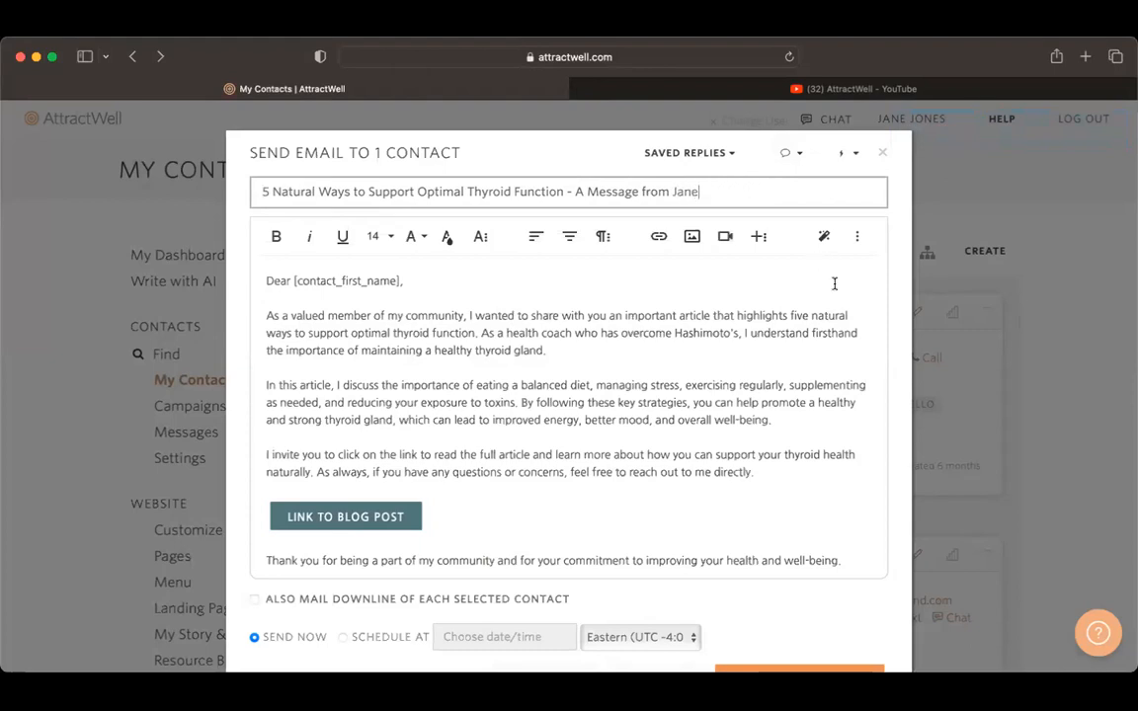
Step: Close the email without sending it and return to the contacts list
{"action": "left_click", "coordinate": [882, 152]}
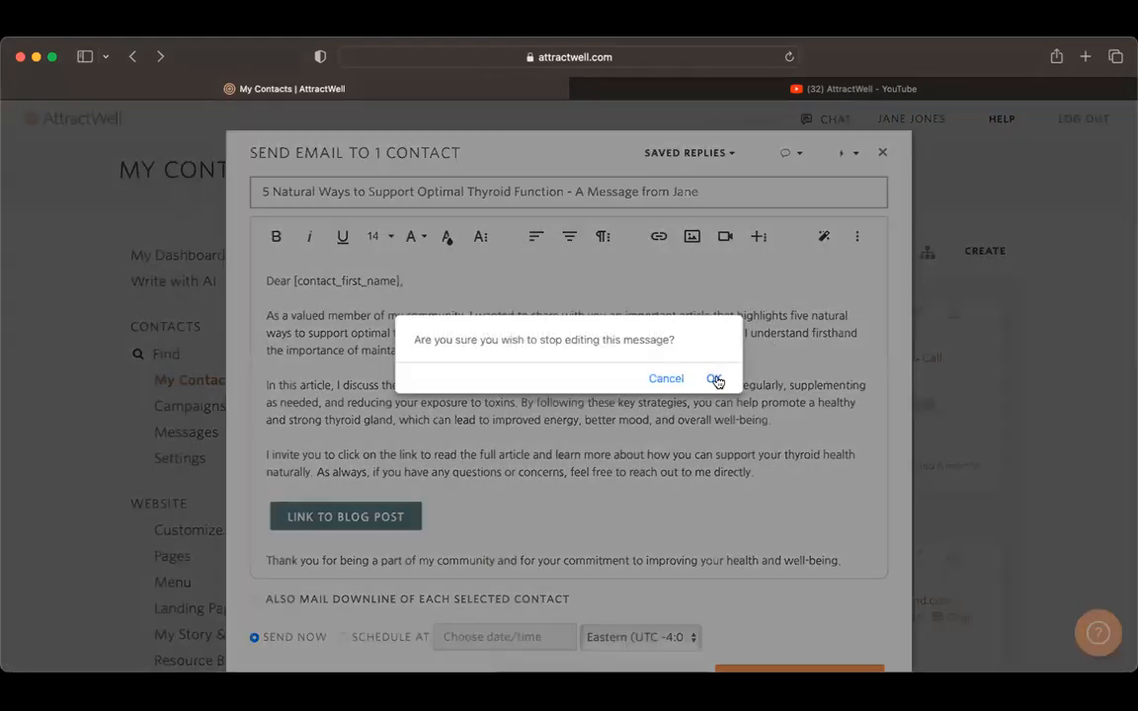
{"action": "left_click", "coordinate": [714, 379]}
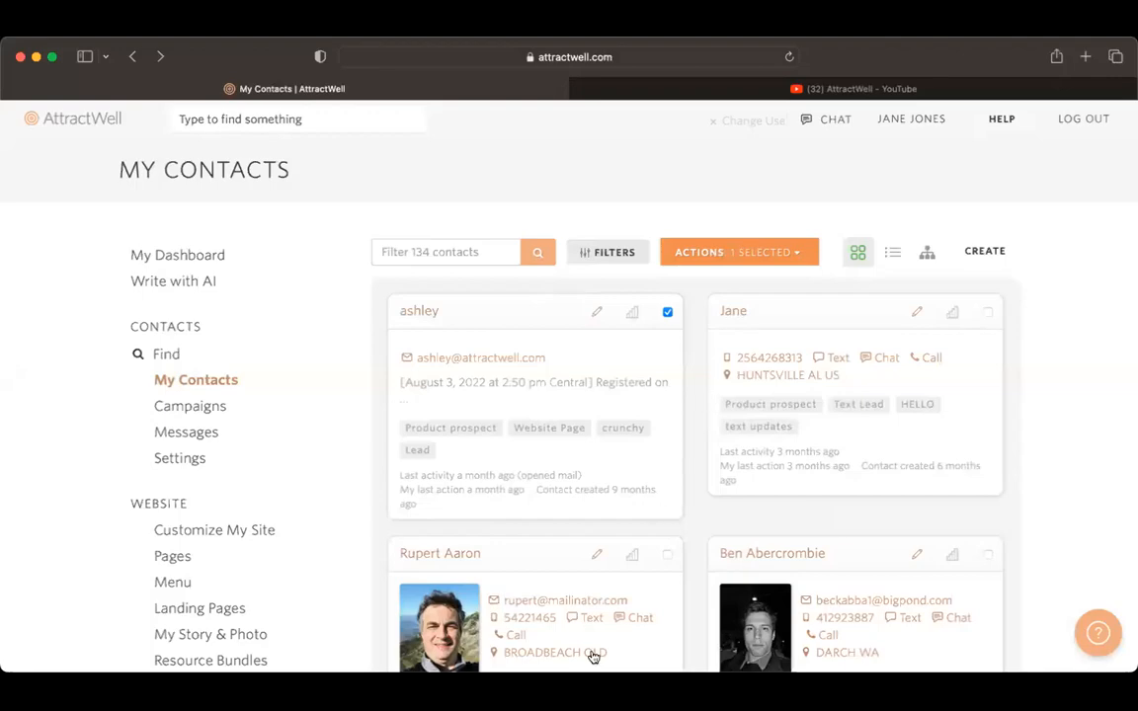
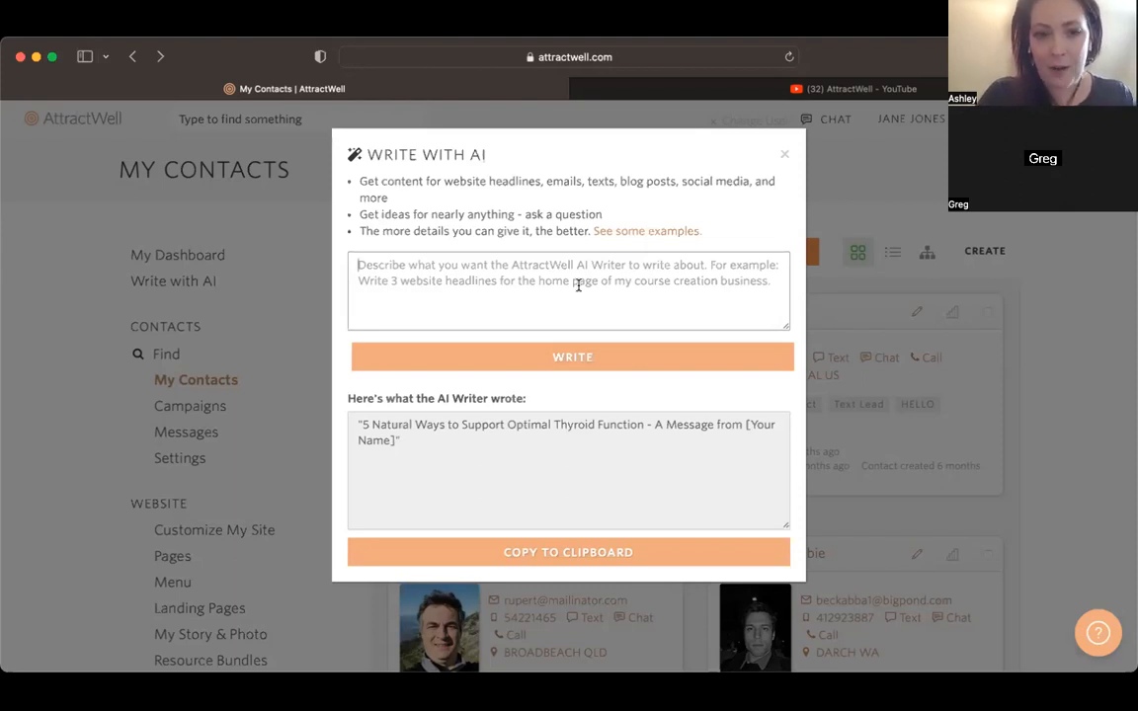
Step: Start the AI prompt with "I am a Yoga teacher with online classes and want to promote my upcoming class series, starting off with a free complimentary class."
{"action": "left_click", "coordinate": [577, 284]}
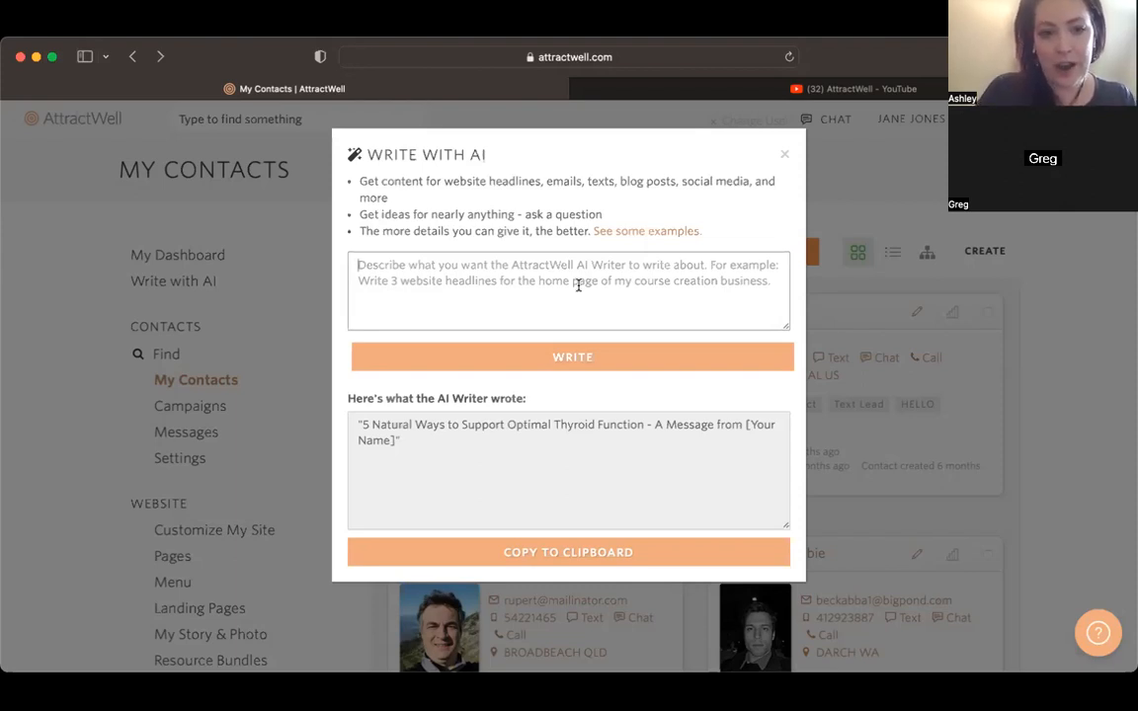
{"action": "type", "text": "I am a Yoga teacher with online classes and want to promote my upcoming class series, "}
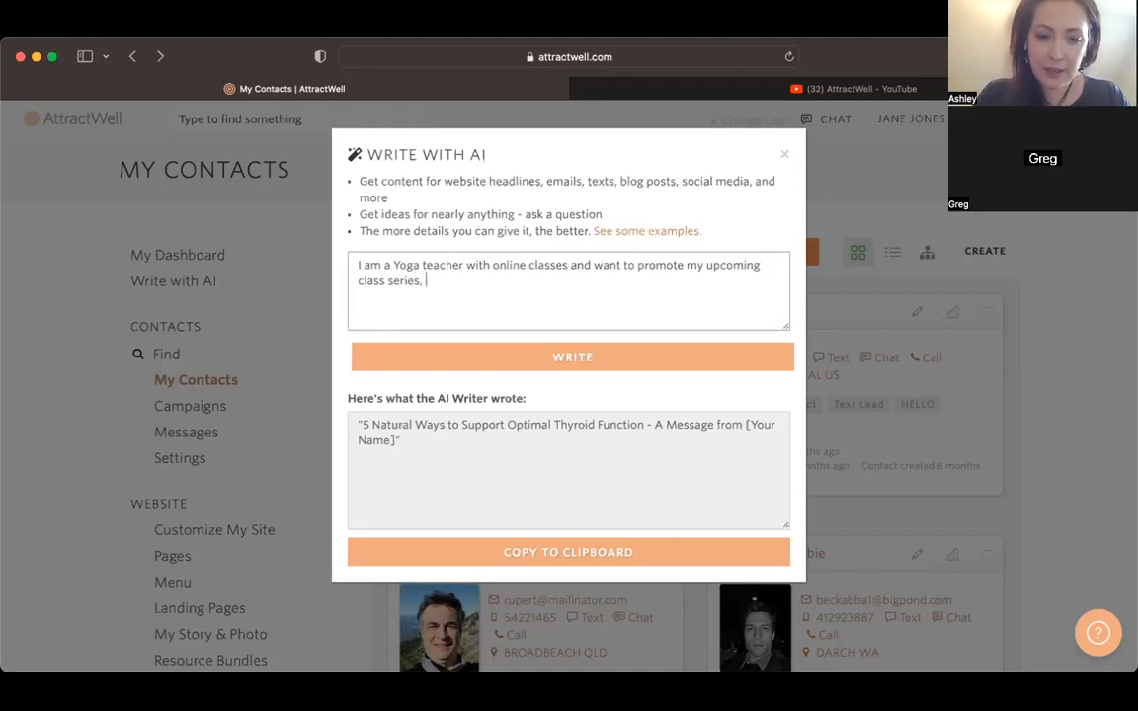
{"action": "type", "text": "starting off with a "}
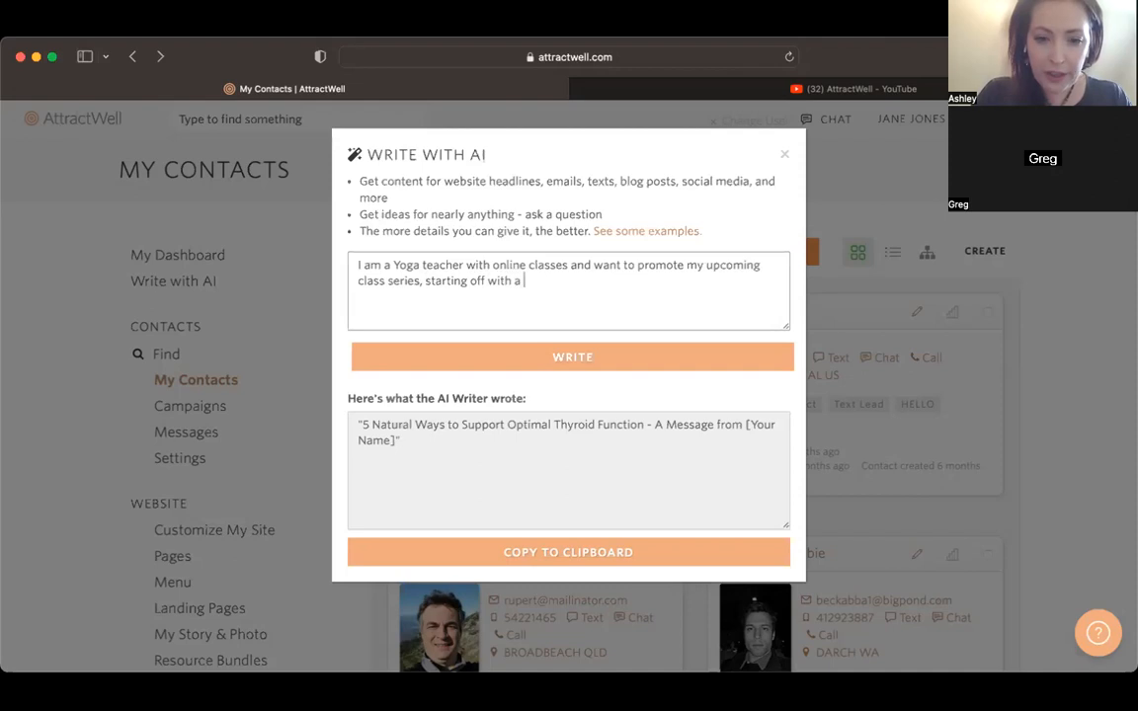
{"action": "type", "text": "free complimentary class."}
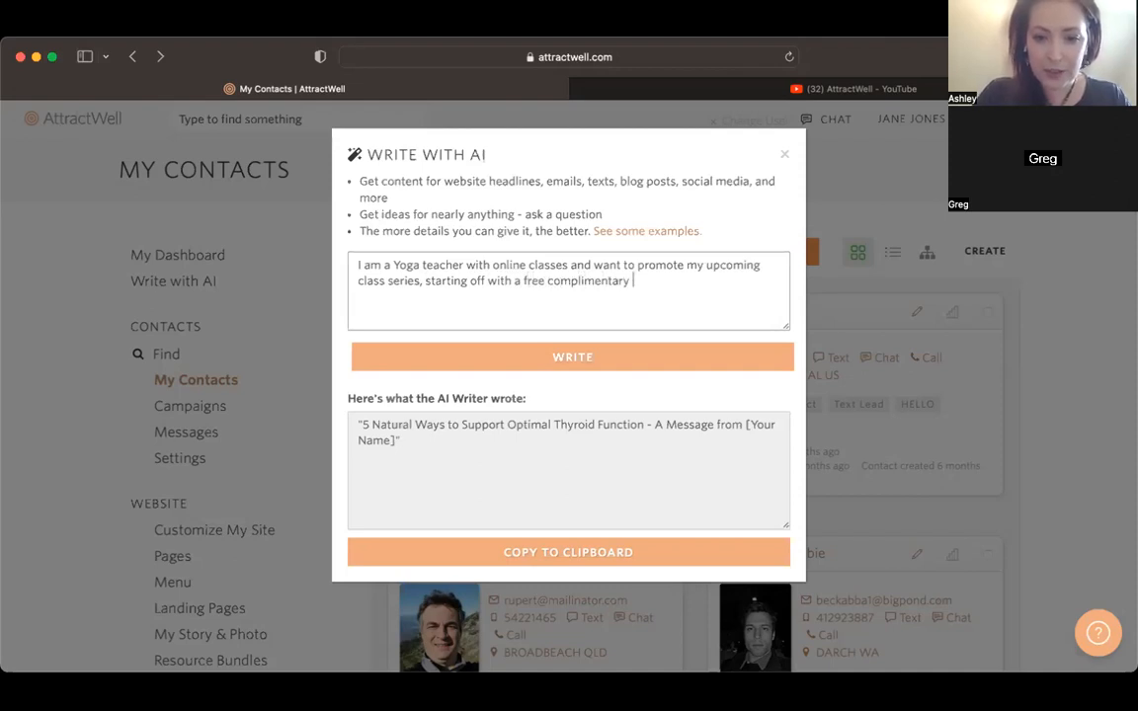
Step: Add "Write a social media post inviting my followers to learn more about the class and get their free pass" below and generate the post
{"action": "key", "text": "Return"}
{"action": "key", "text": "Return"}
{"action": "type", "text": "Write "}
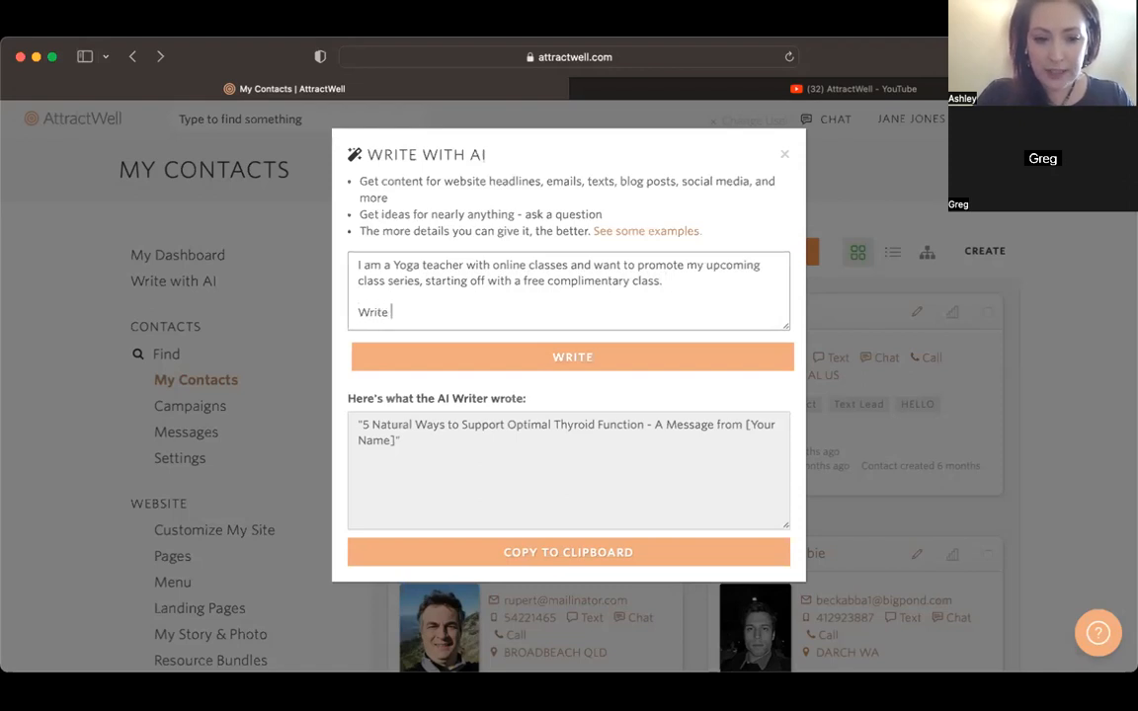
{"action": "type", "text": "a social me"}
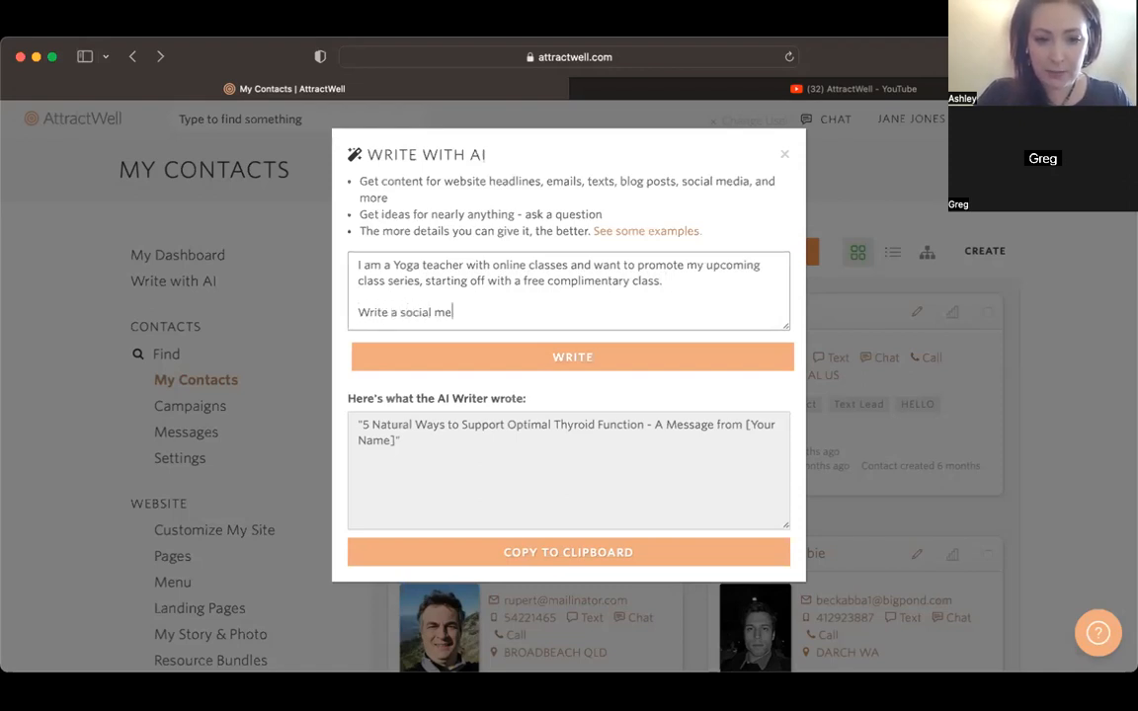
{"action": "type", "text": "dia post inv"}
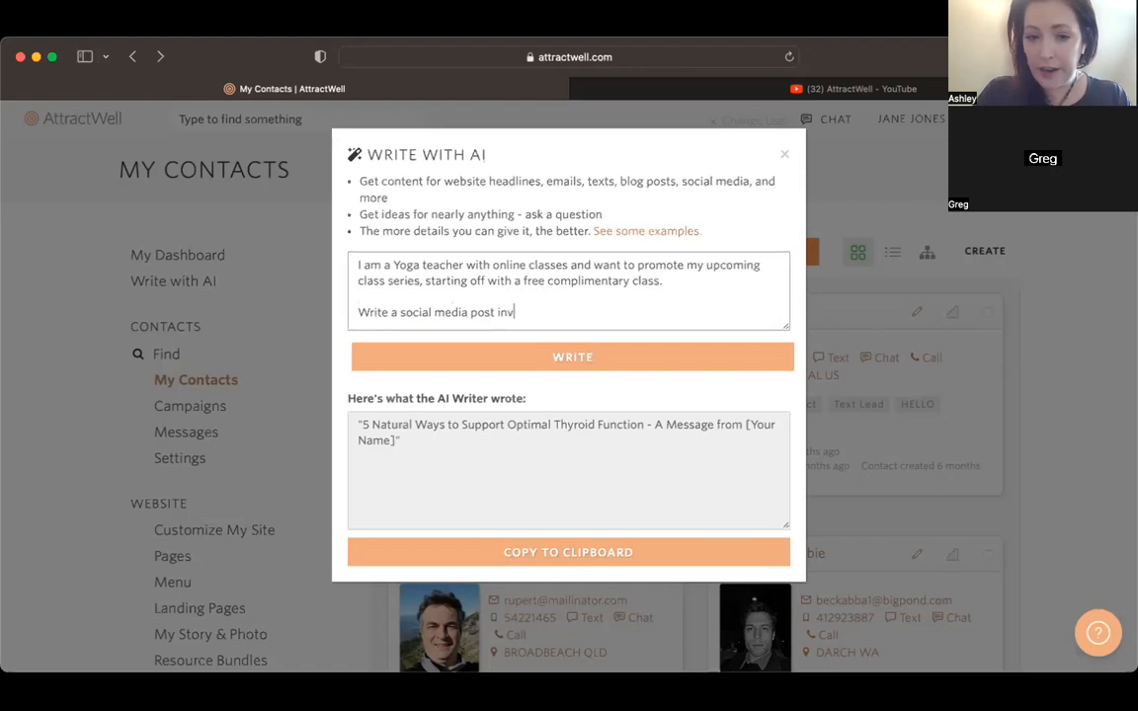
{"action": "type", "text": "iting my "}
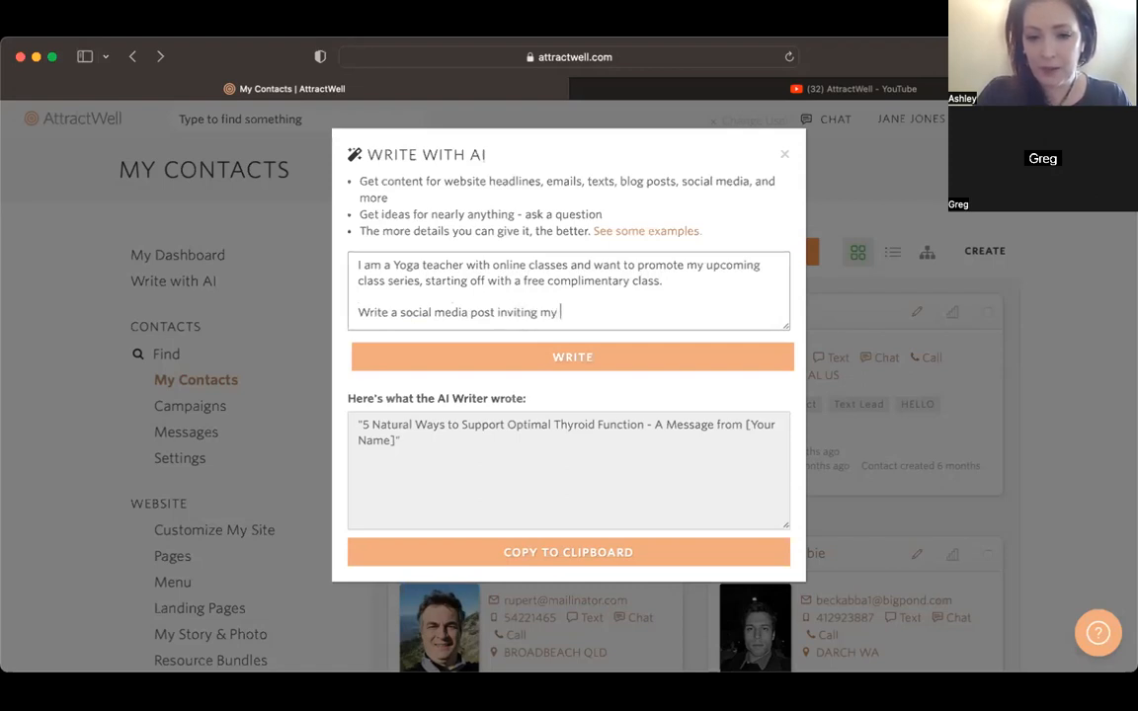
{"action": "type", "text": "followe"}
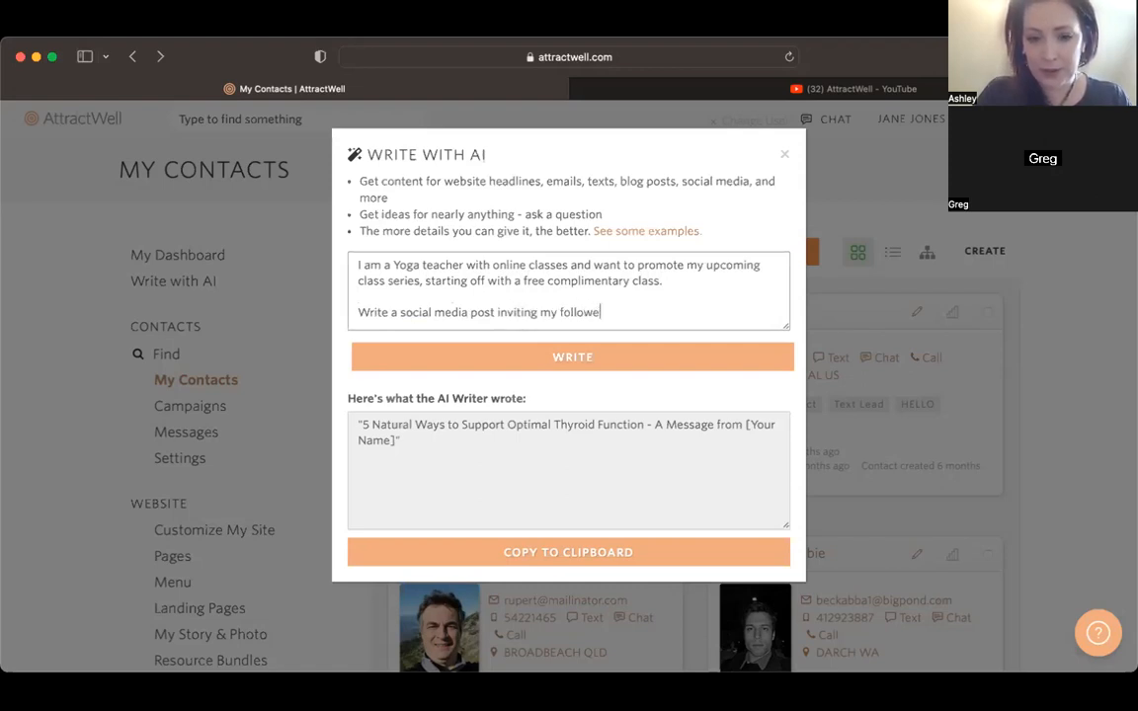
{"action": "type", "text": "rs to"}
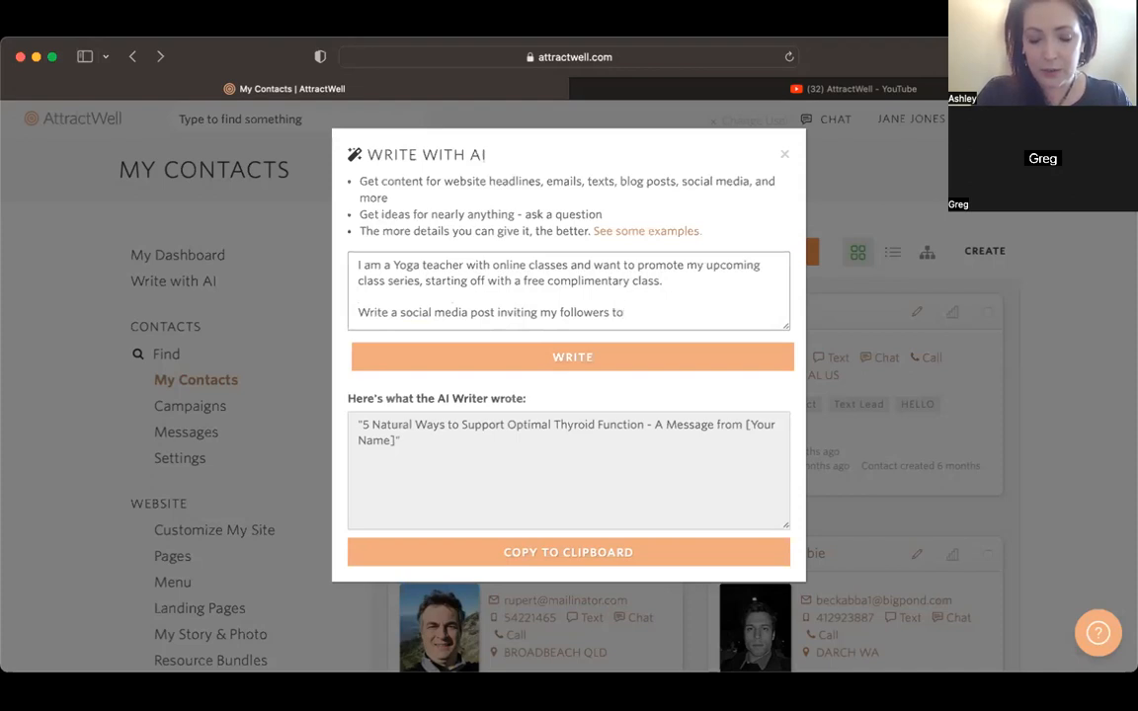
{"action": "type", "text": " learn more "}
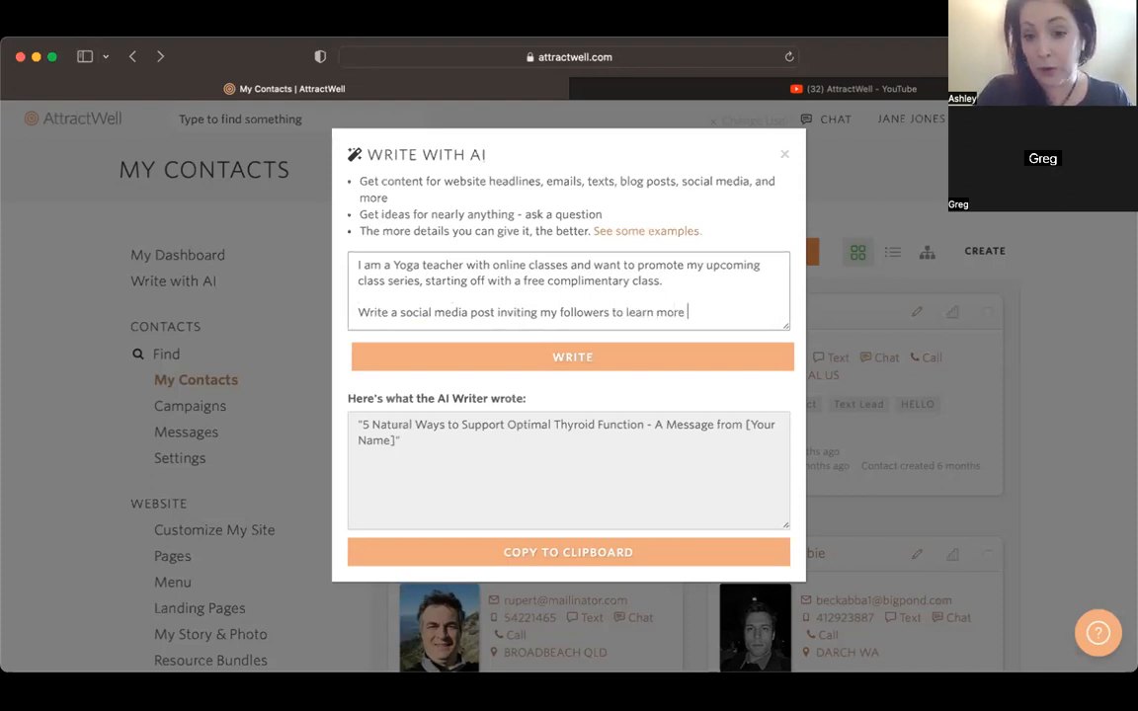
{"action": "type", "text": "about the class "}
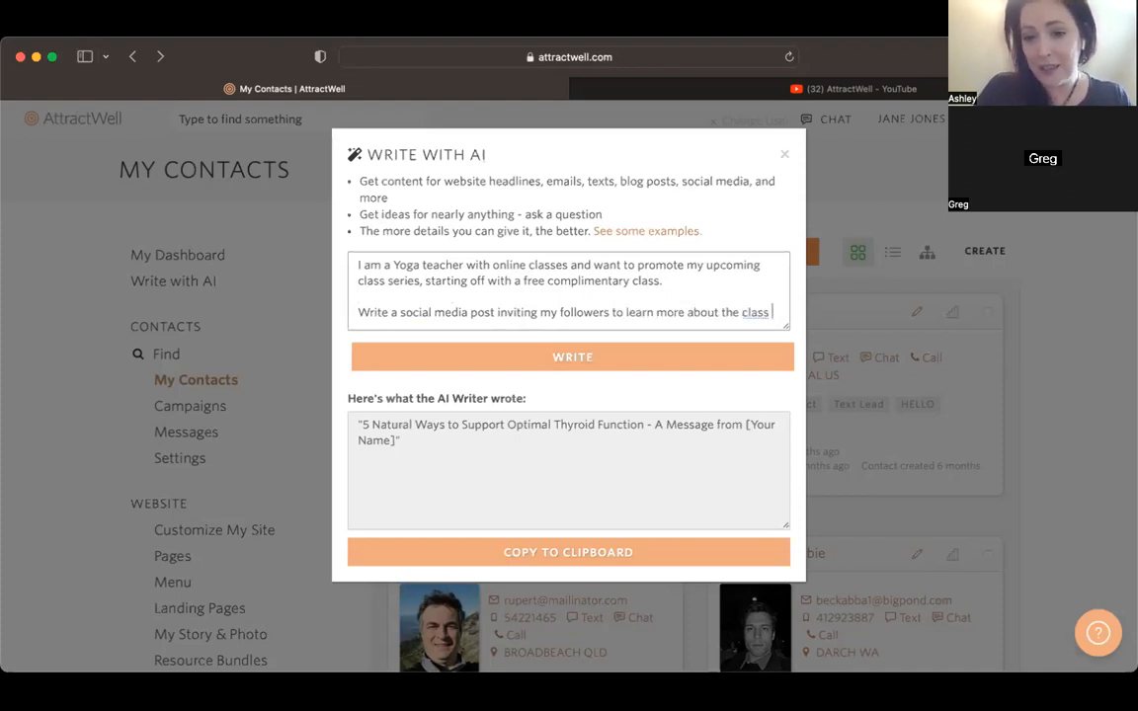
{"action": "type", "text": "and get their free pass"}
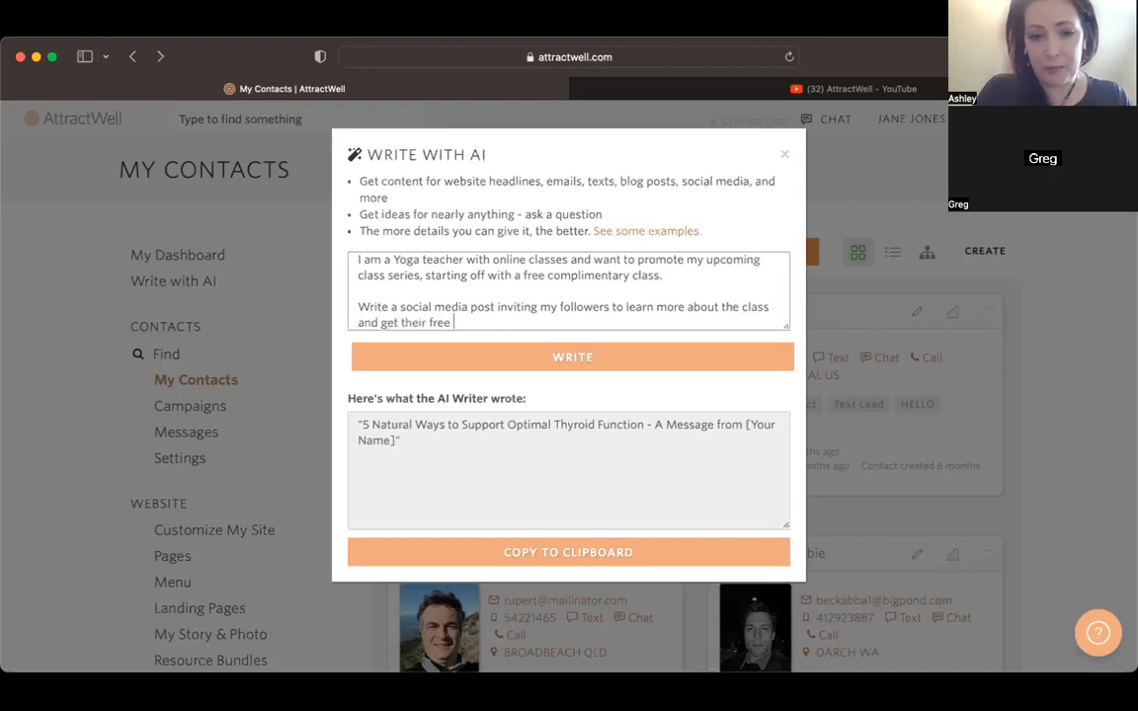
{"action": "left_click", "coordinate": [639, 368]}
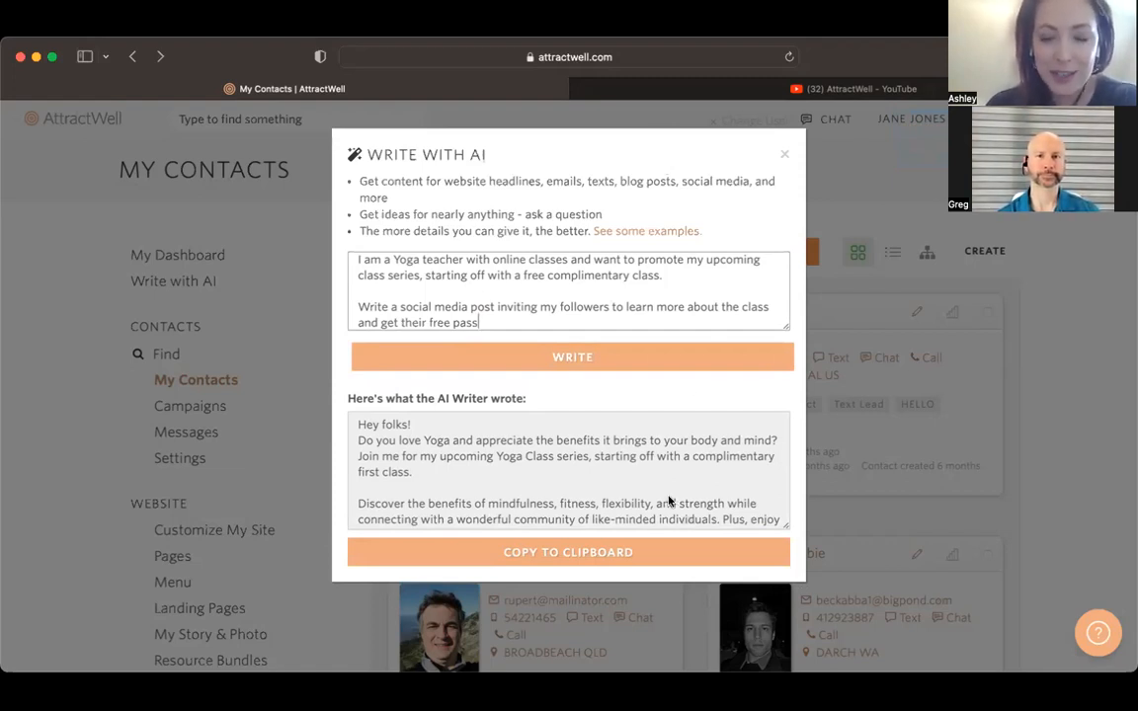
Step: Read through the generated yoga post from start to end, including its closing emojis and hashtags
{"action": "scroll", "coordinate": [675, 502], "scroll_direction": "down", "scroll_amount": 1}
{"action": "scroll", "coordinate": [674, 502], "scroll_direction": "up", "scroll_amount": 1}
{"action": "scroll", "coordinate": [674, 502], "scroll_direction": "down", "scroll_amount": 1}
{"action": "scroll", "coordinate": [674, 502], "scroll_direction": "up", "scroll_amount": 1}
{"action": "scroll", "coordinate": [674, 502], "scroll_direction": "down", "scroll_amount": 5}
{"action": "scroll", "coordinate": [605, 503], "scroll_direction": "up", "scroll_amount": 5}
{"action": "scroll", "coordinate": [605, 503], "scroll_direction": "down", "scroll_amount": 5}
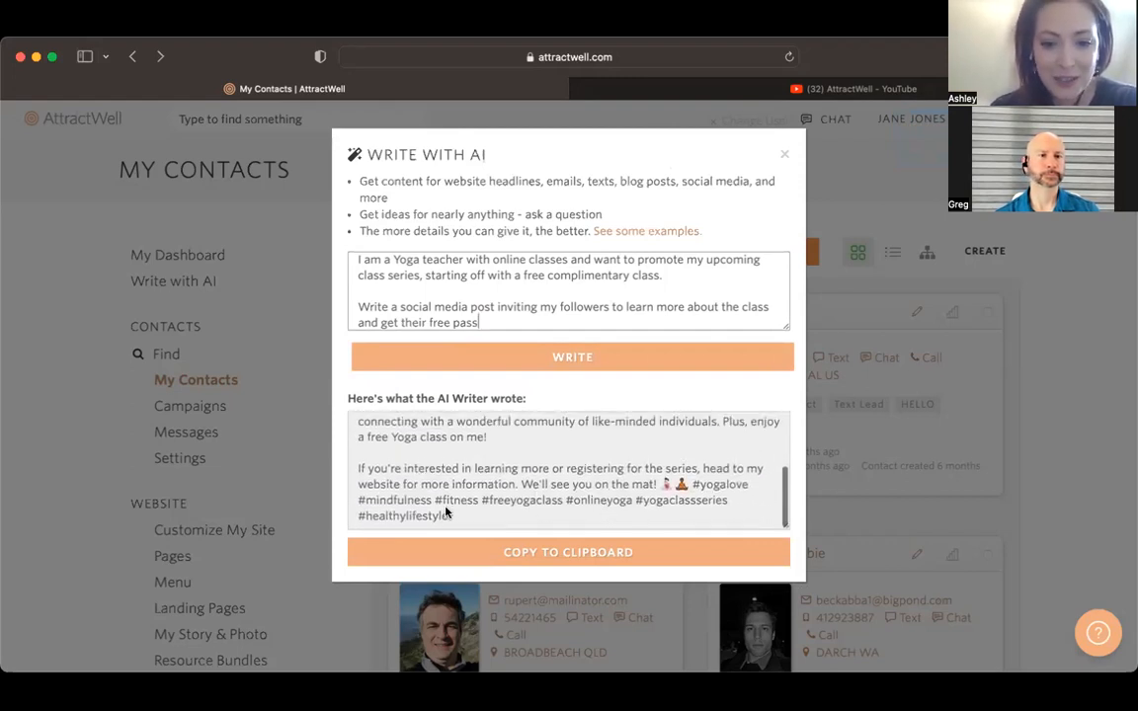
{"action": "mouse_move", "coordinate": [451, 516]}
{"action": "left_mouse_down"}
{"action": "mouse_move", "coordinate": [692, 468]}
{"action": "mouse_move", "coordinate": [662, 484]}
{"action": "left_mouse_up"}
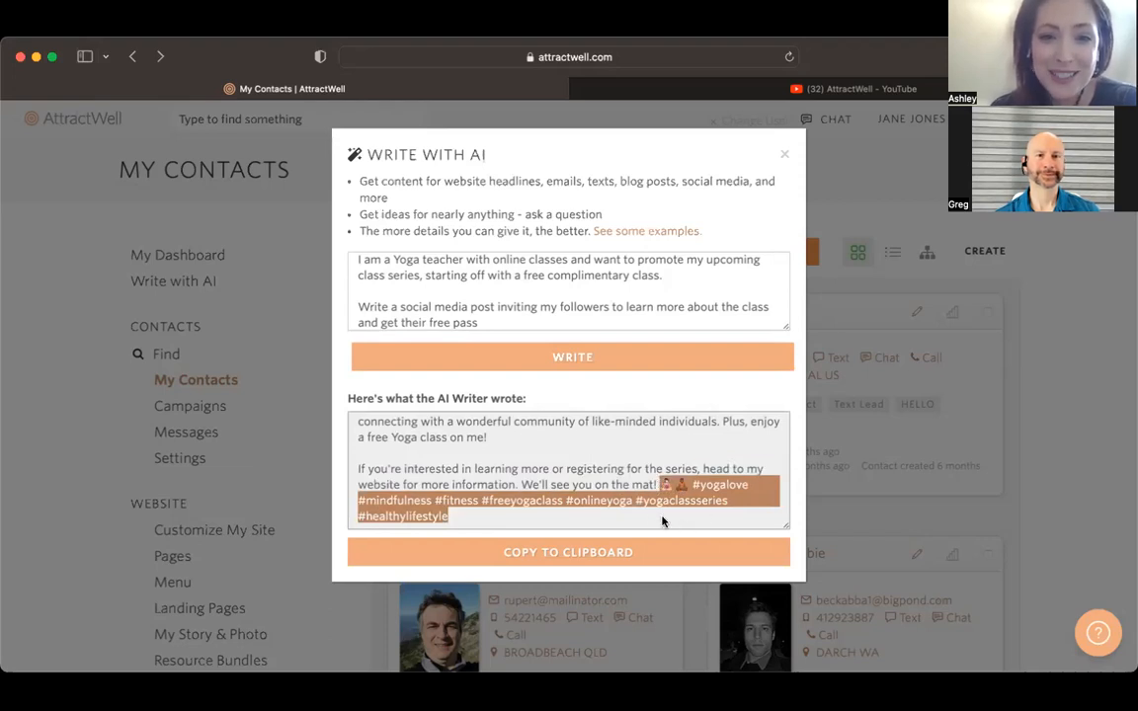
{"action": "scroll", "coordinate": [612, 479], "scroll_direction": "up", "scroll_amount": 5}
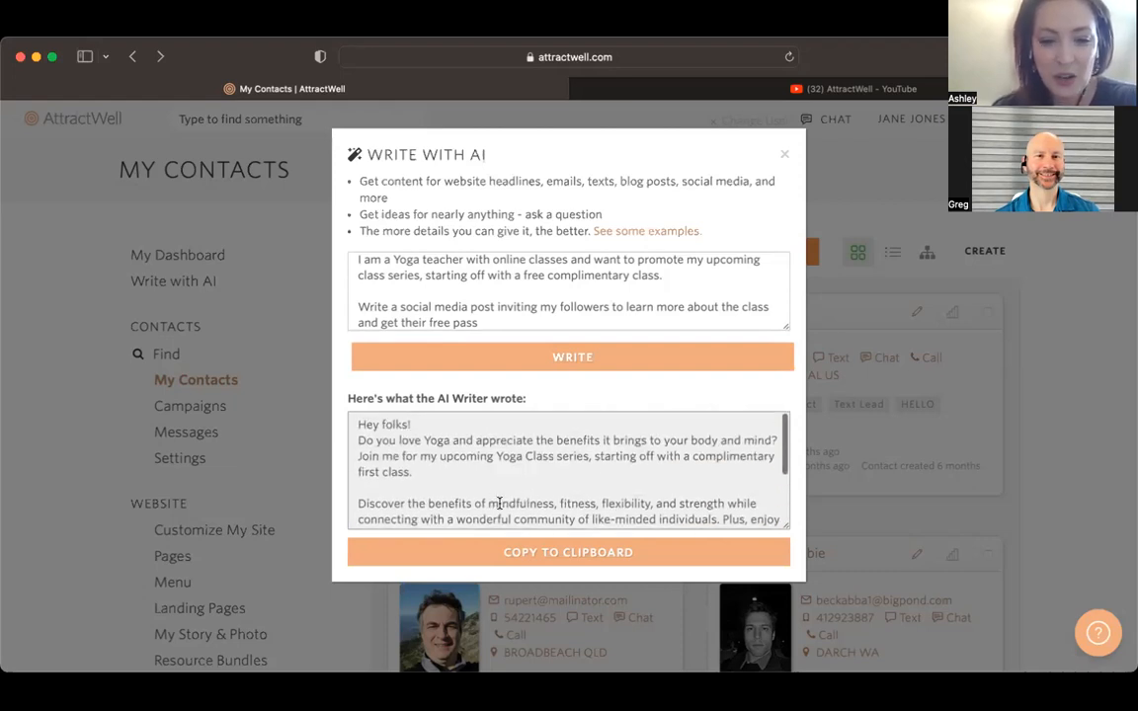
Step: Copy the generated social media post to the clipboard and close the AI writer
{"action": "left_click", "coordinate": [610, 547]}
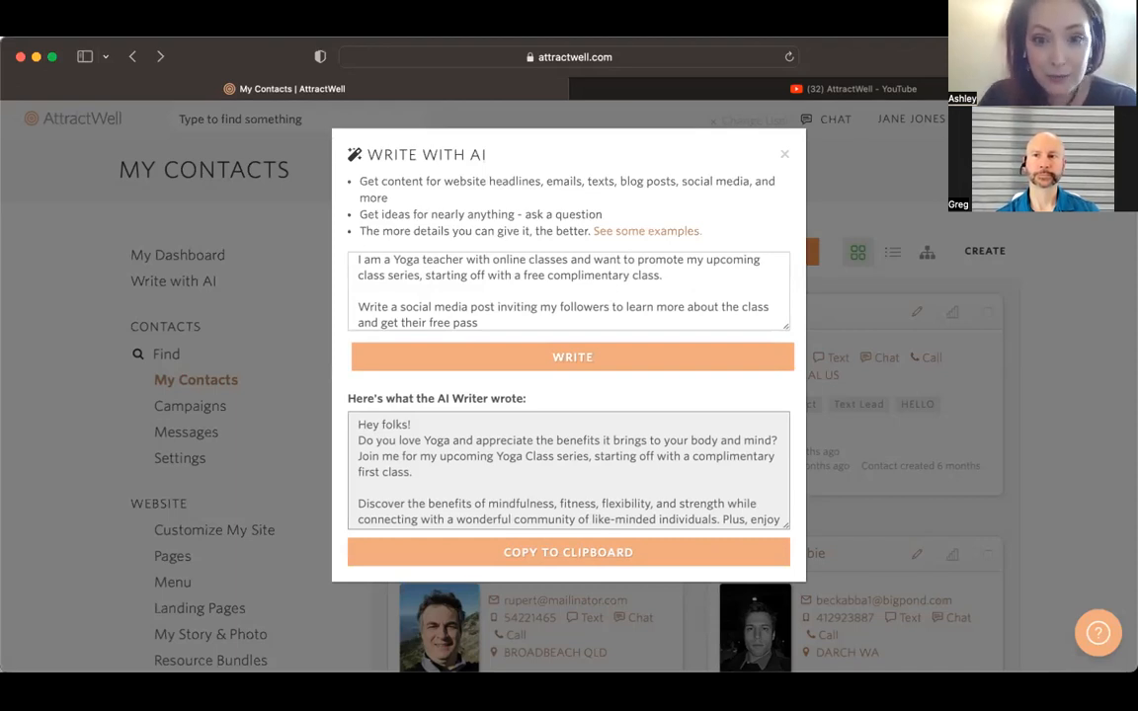
{"action": "triple_click", "coordinate": [662, 291]}
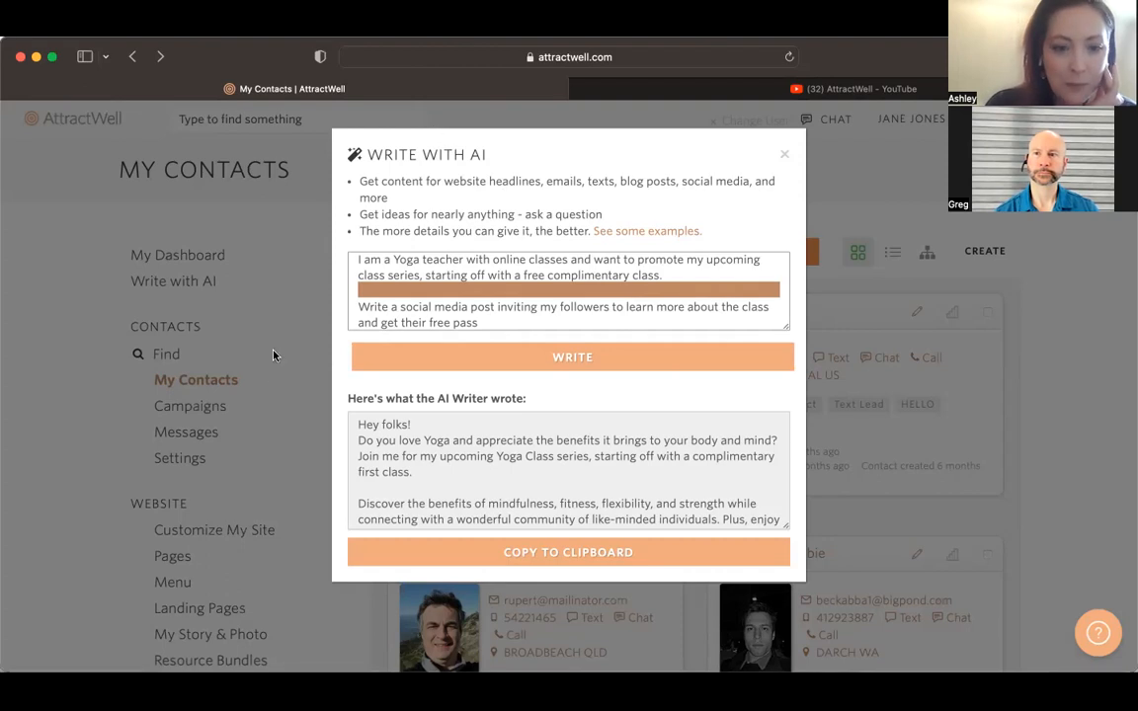
{"action": "left_click", "coordinate": [271, 247]}
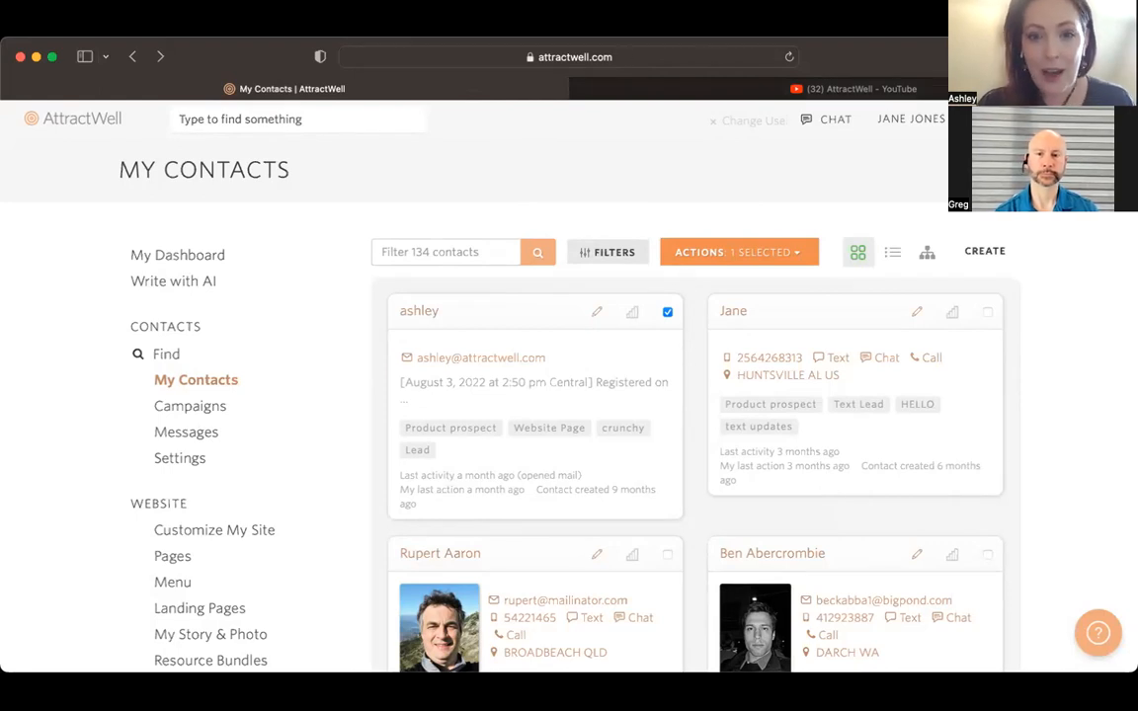
Step: Switch to the AttractWell YouTube channel and view its created playlists
{"action": "left_click", "coordinate": [694, 93]}
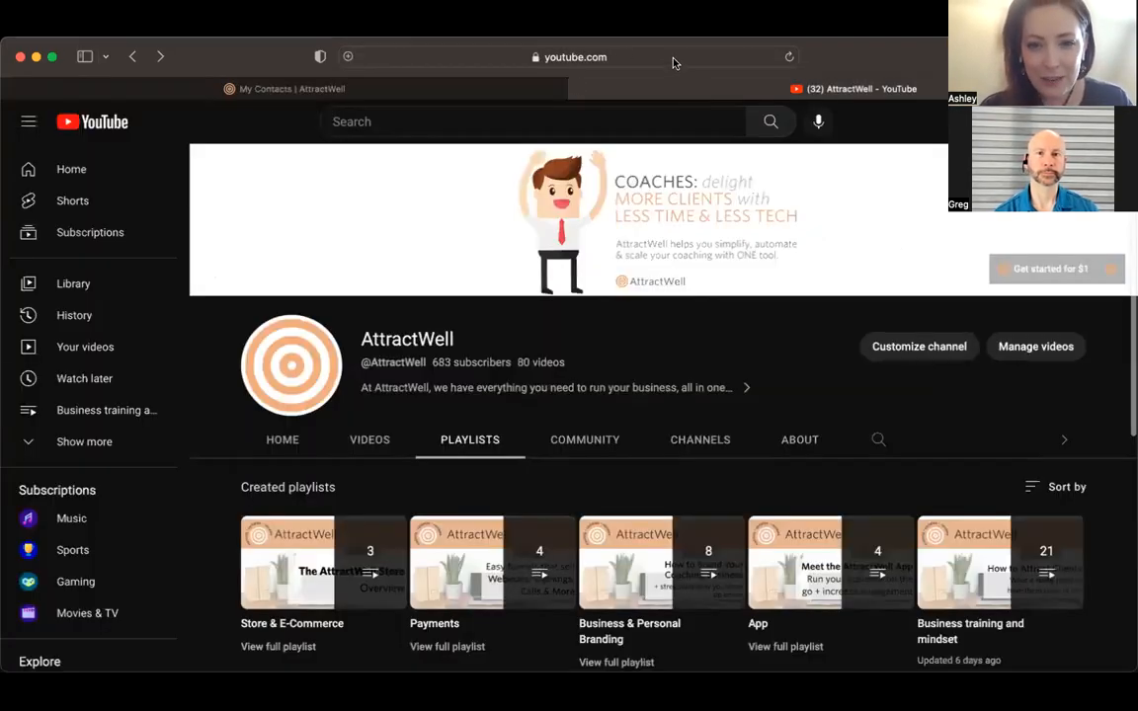
{"action": "left_click", "coordinate": [668, 54]}
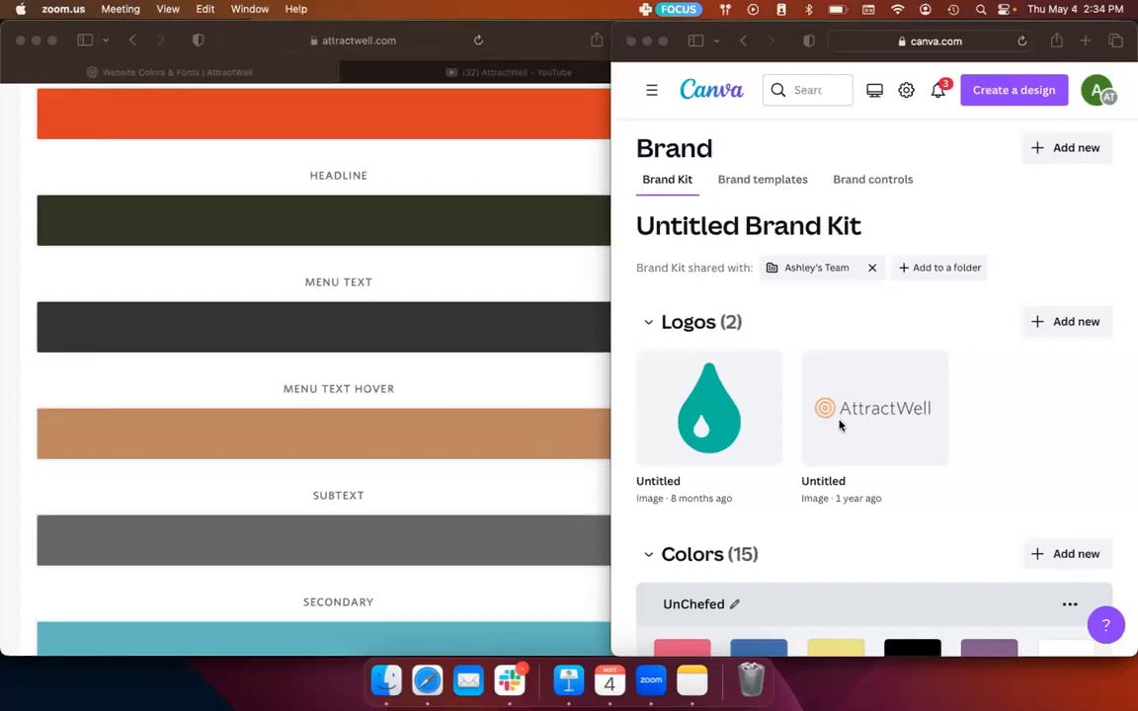
Step: Return to AttractWell, reopen Colors & Fonts from the website section, and look over the presets and brand colors
{"action": "left_click", "coordinate": [230, 293]}
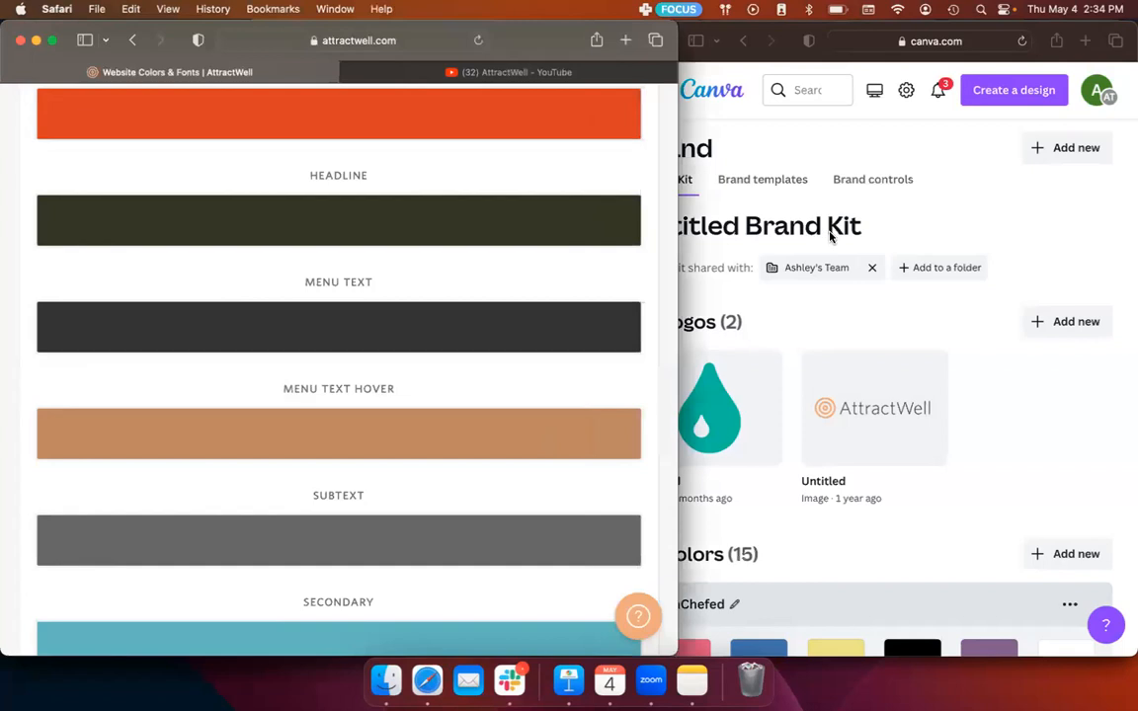
{"action": "scroll", "coordinate": [329, 148], "scroll_direction": "up", "scroll_amount": 5}
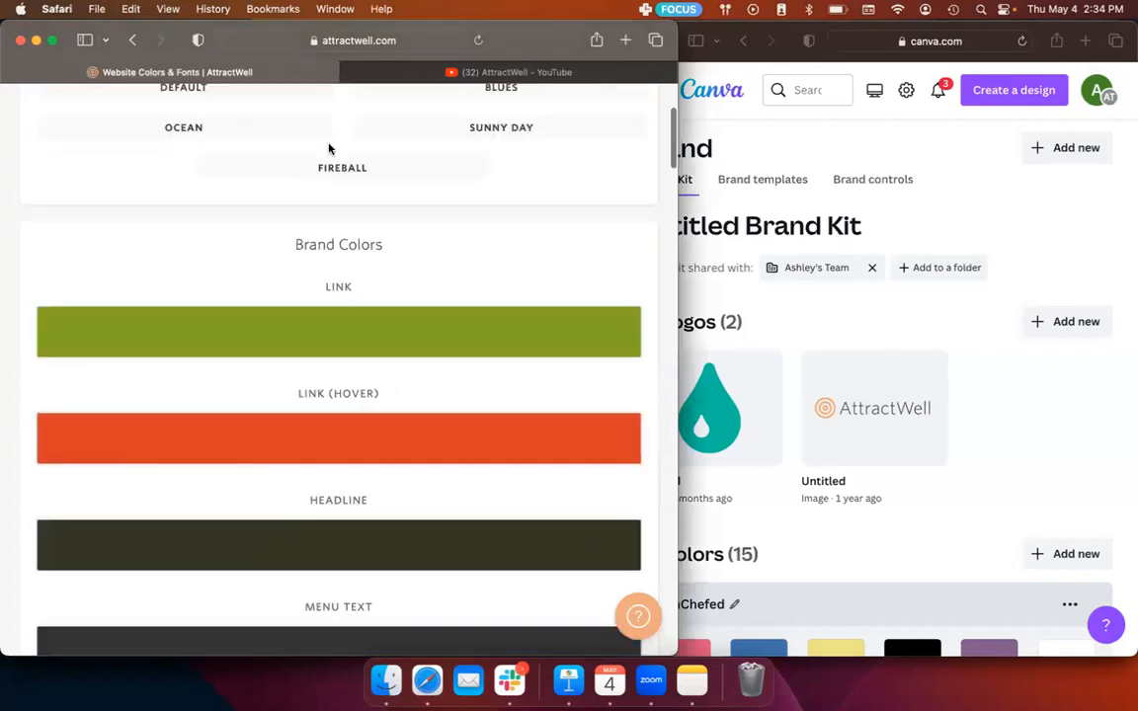
{"action": "scroll", "coordinate": [198, 177], "scroll_direction": "up", "scroll_amount": 3}
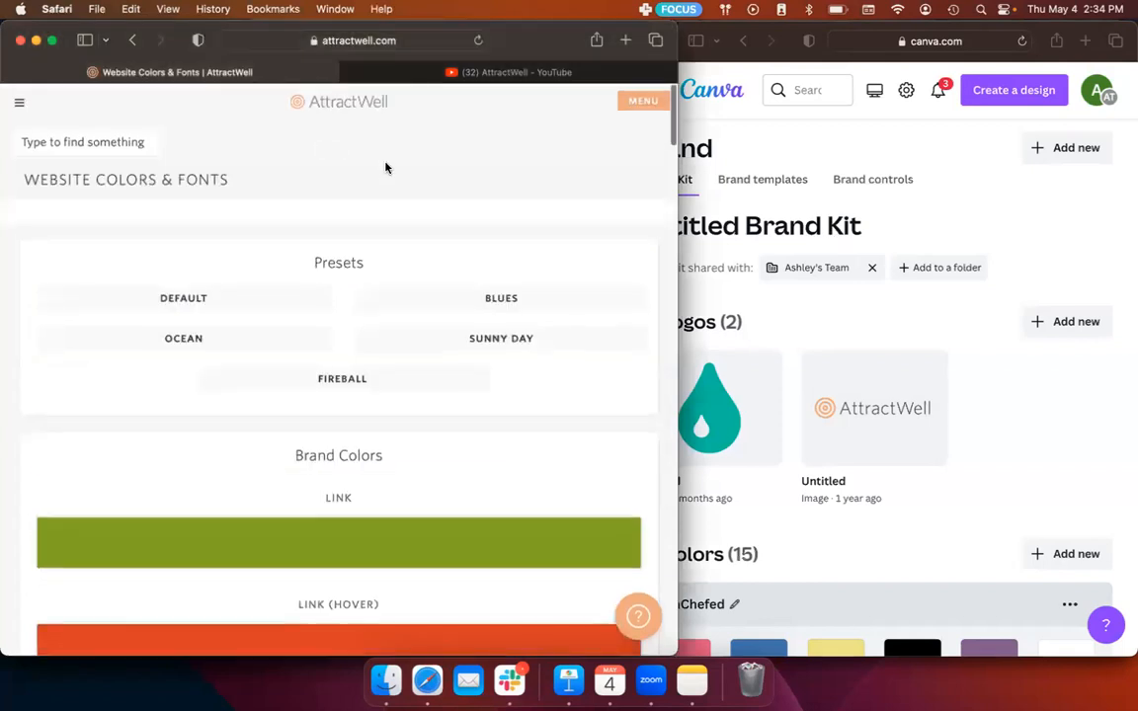
{"action": "scroll", "coordinate": [385, 168], "scroll_direction": "down", "scroll_amount": 7}
{"action": "scroll", "coordinate": [386, 167], "scroll_direction": "up", "scroll_amount": 7}
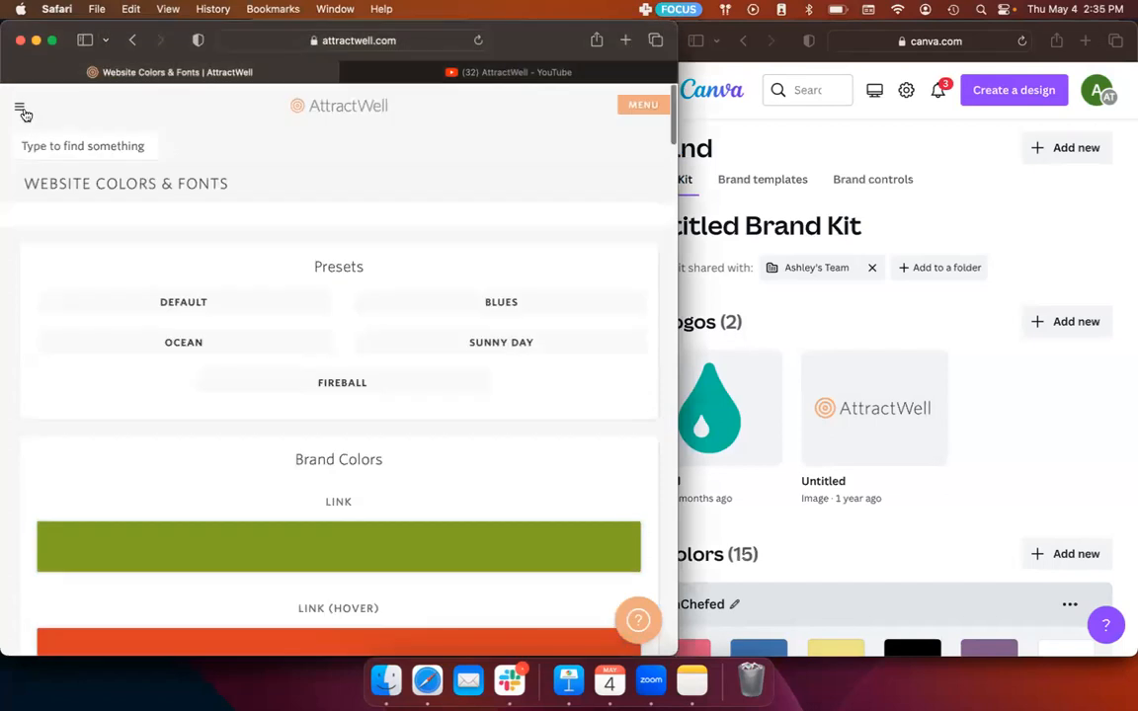
{"action": "left_click", "coordinate": [652, 103]}
{"action": "scroll", "coordinate": [183, 472], "scroll_direction": "down", "scroll_amount": 10}
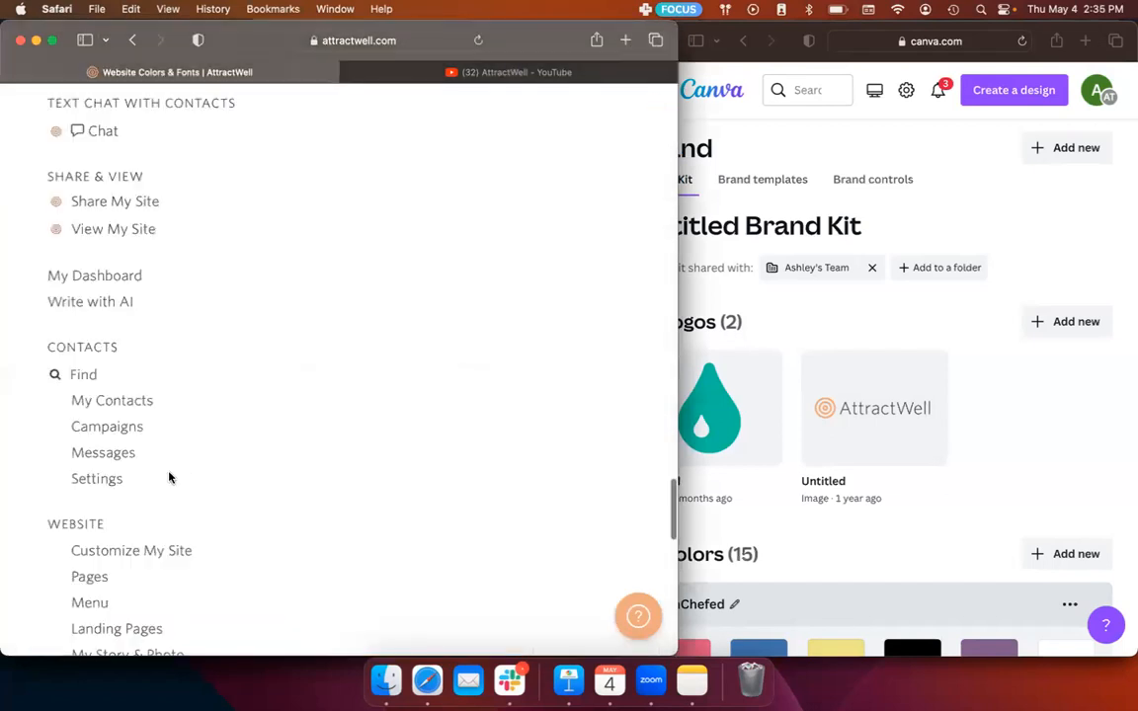
{"action": "scroll", "coordinate": [168, 473], "scroll_direction": "down", "scroll_amount": 2}
{"action": "scroll", "coordinate": [170, 479], "scroll_direction": "down", "scroll_amount": 3}
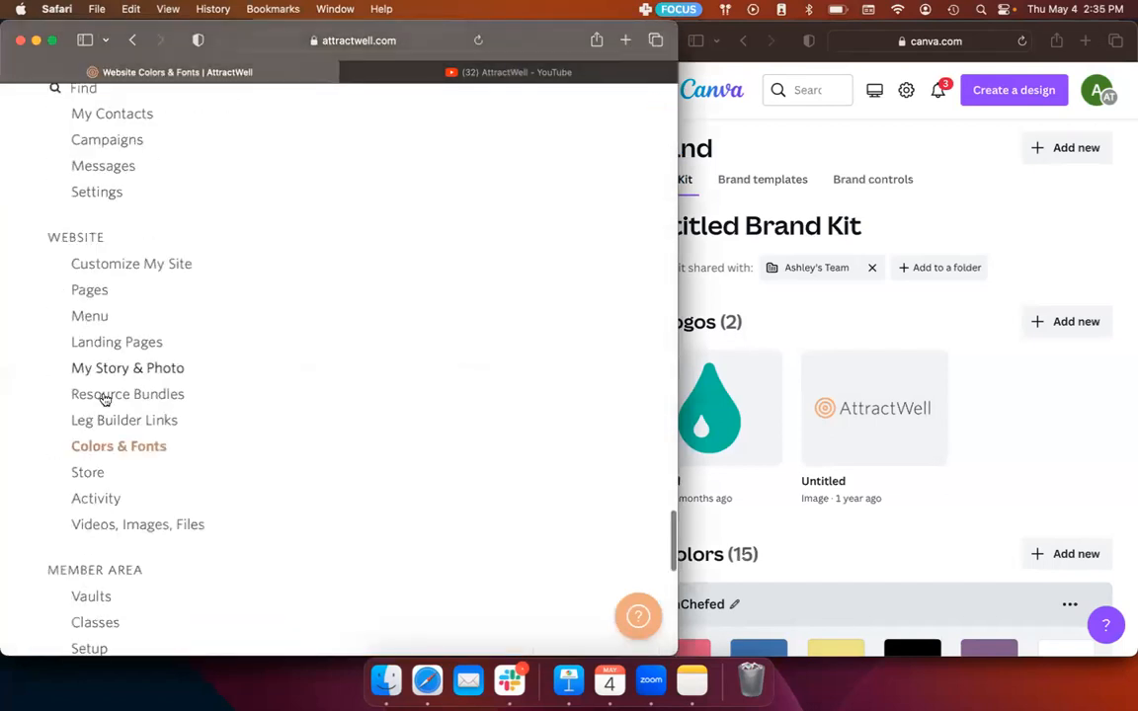
{"action": "scroll", "coordinate": [103, 397], "scroll_direction": "down", "scroll_amount": 1}
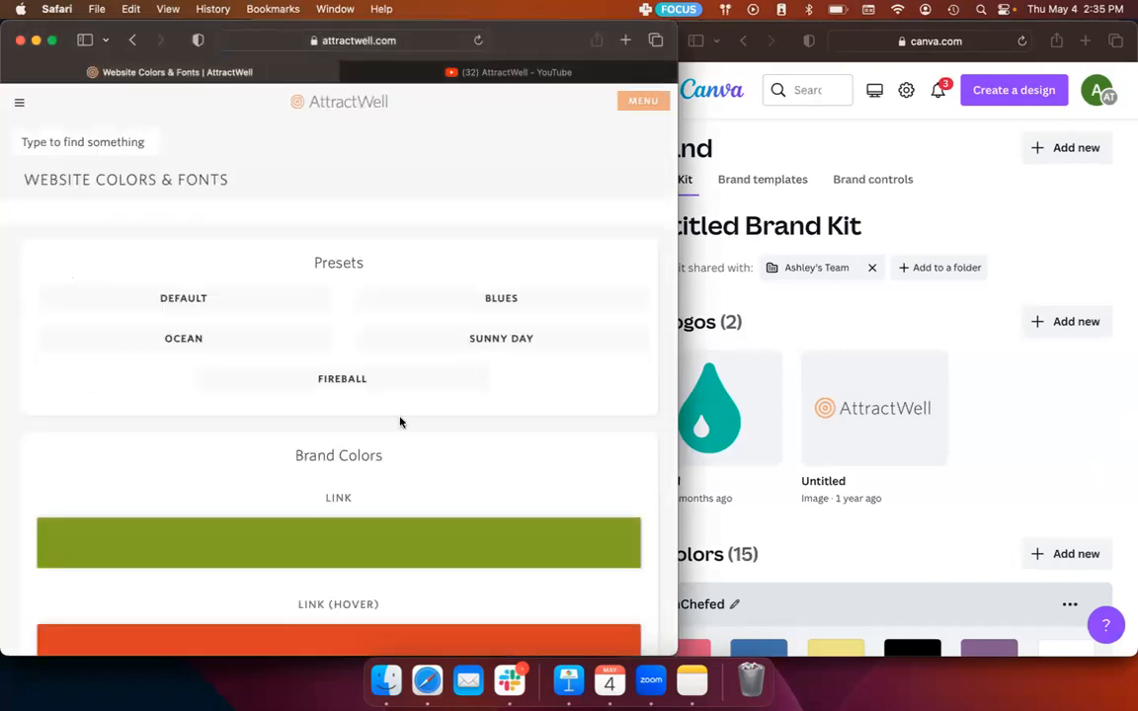
{"action": "scroll", "coordinate": [400, 422], "scroll_direction": "down", "scroll_amount": 5}
Step: Switch to the Canva Brand Kit and compare the palette between UnChefed and Oola Palette with AttractWell's brand colors
{"action": "left_click", "coordinate": [1005, 412]}
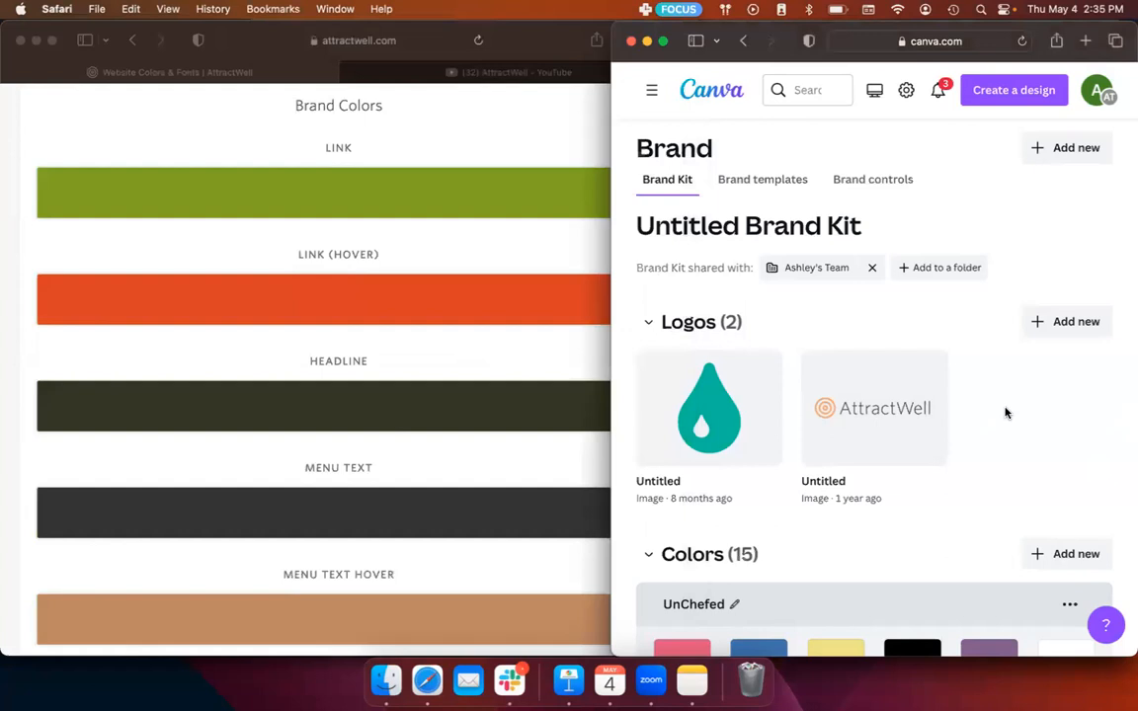
{"action": "scroll", "coordinate": [1006, 413], "scroll_direction": "down", "scroll_amount": 3}
{"action": "scroll", "coordinate": [1005, 413], "scroll_direction": "down", "scroll_amount": 5}
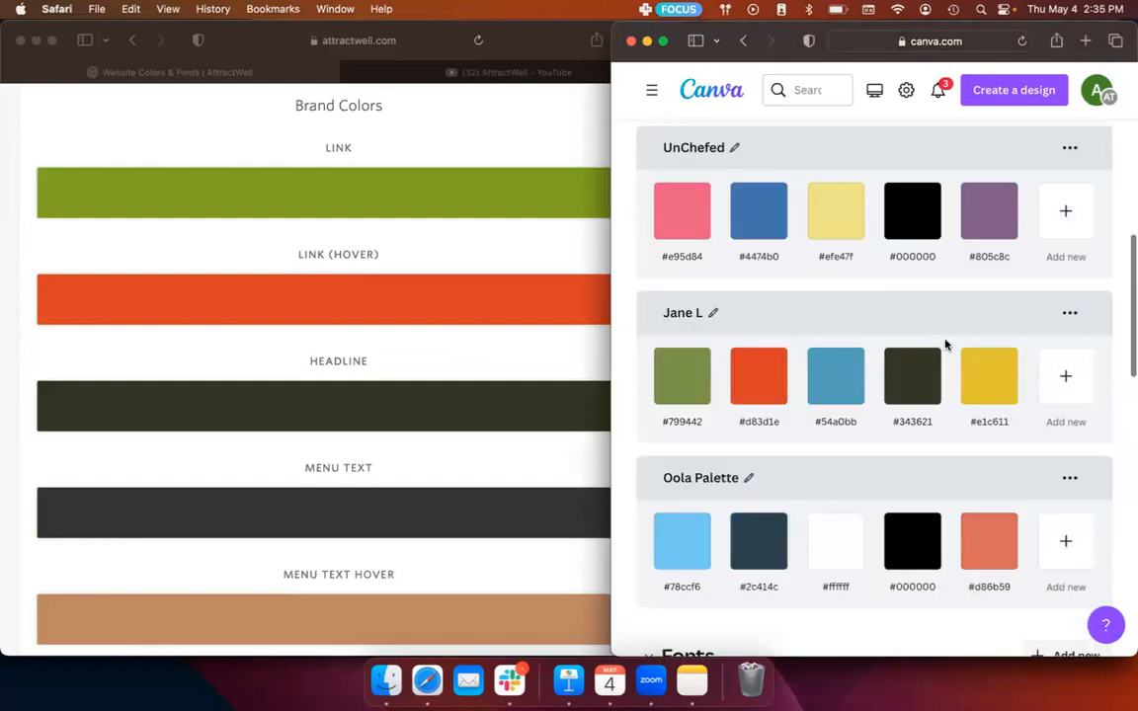
{"action": "left_click", "coordinate": [701, 395]}
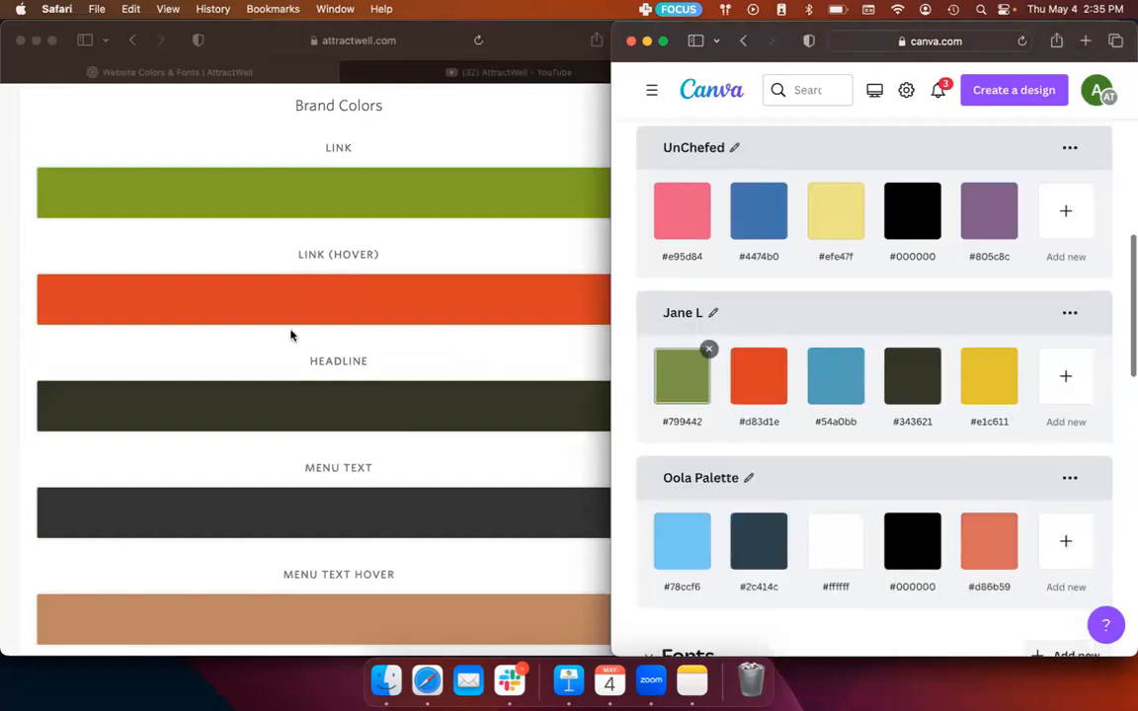
{"action": "scroll", "coordinate": [415, 247], "scroll_direction": "up", "scroll_amount": 1}
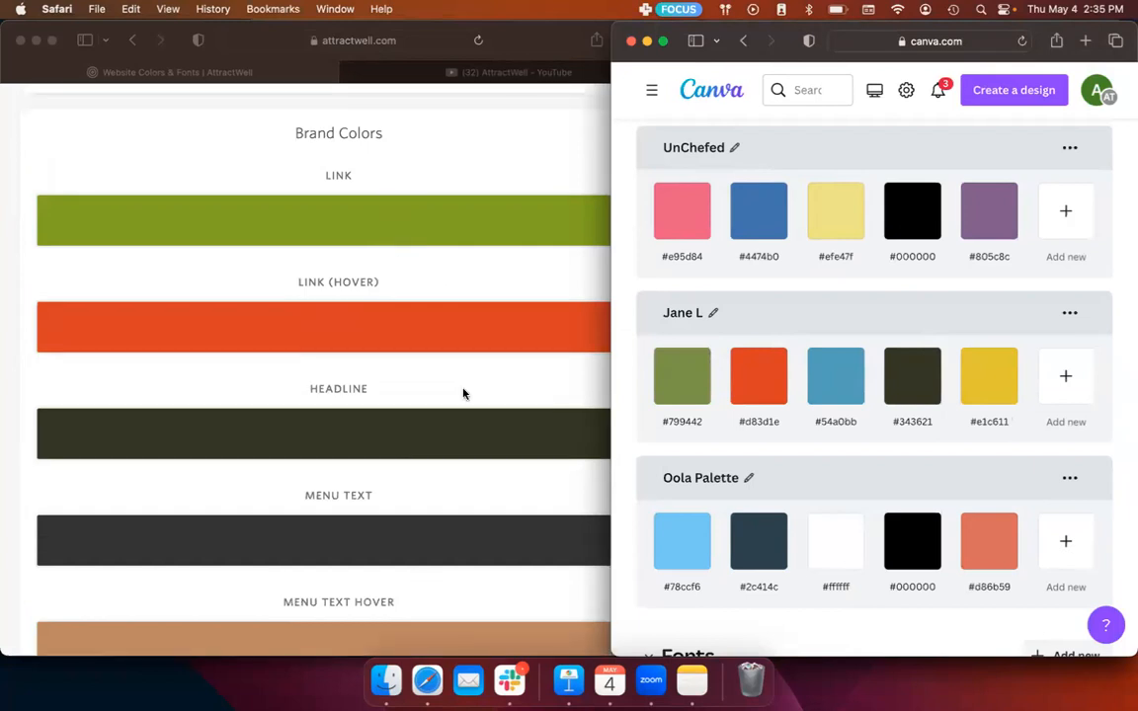
{"action": "scroll", "coordinate": [463, 394], "scroll_direction": "up", "scroll_amount": 1}
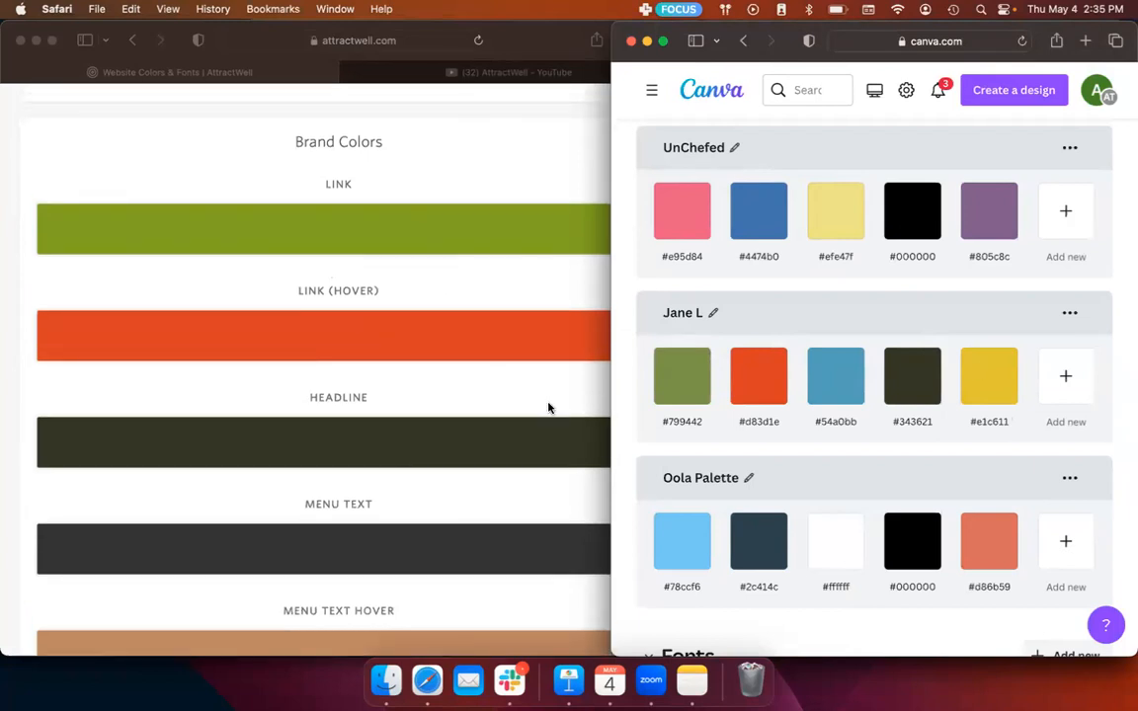
{"action": "scroll", "coordinate": [565, 441], "scroll_direction": "down", "scroll_amount": 5}
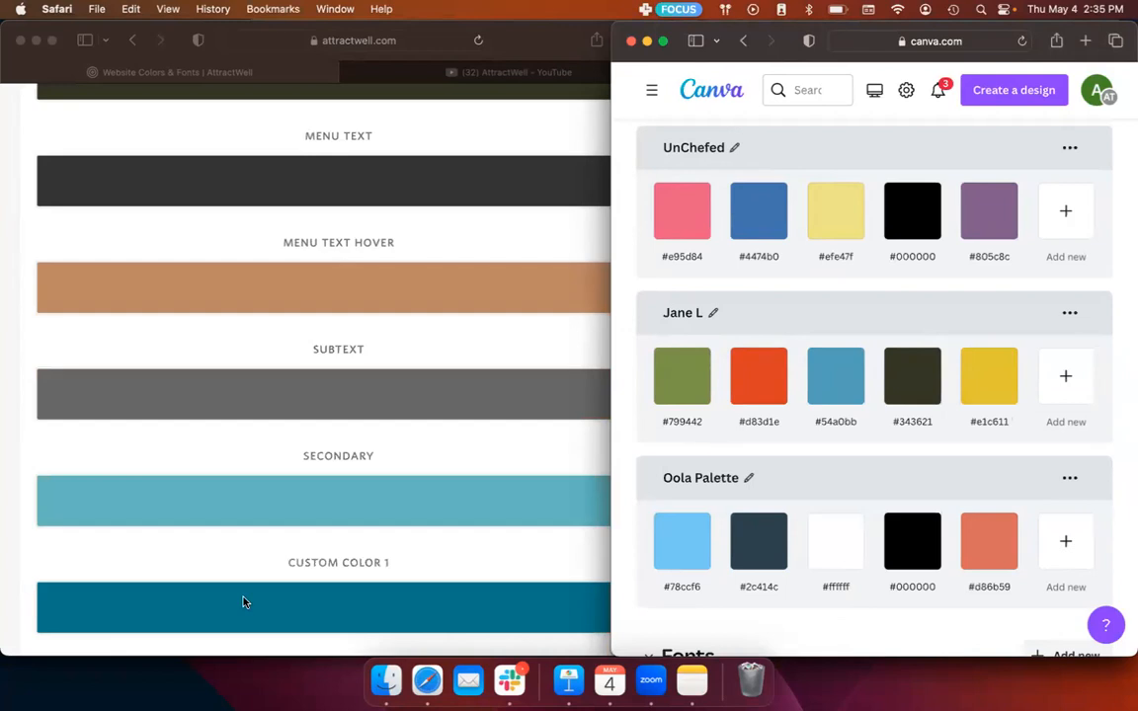
Step: Compare AttractWell's brand colors, from Link through Custom Color 1, with the Canva palette between UnChefed and Oola Palette
{"action": "scroll", "coordinate": [247, 573], "scroll_direction": "down", "scroll_amount": 1}
{"action": "scroll", "coordinate": [250, 541], "scroll_direction": "up", "scroll_amount": 2}
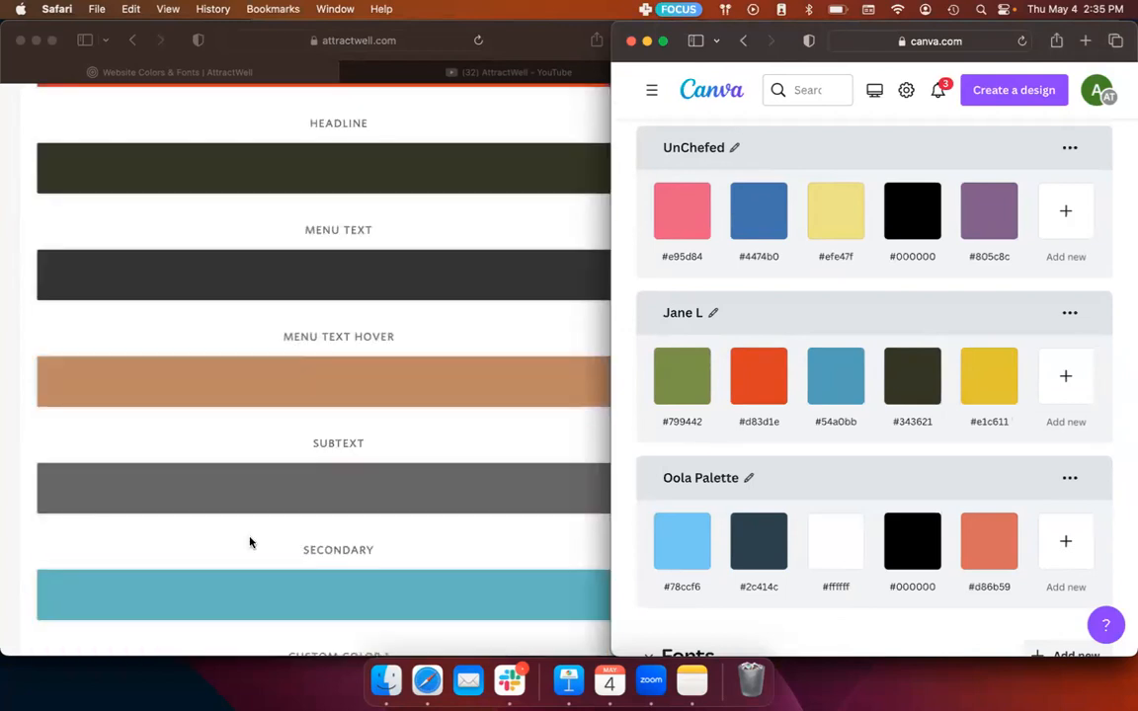
{"action": "scroll", "coordinate": [316, 336], "scroll_direction": "up", "scroll_amount": 2}
{"action": "scroll", "coordinate": [395, 119], "scroll_direction": "up", "scroll_amount": 2}
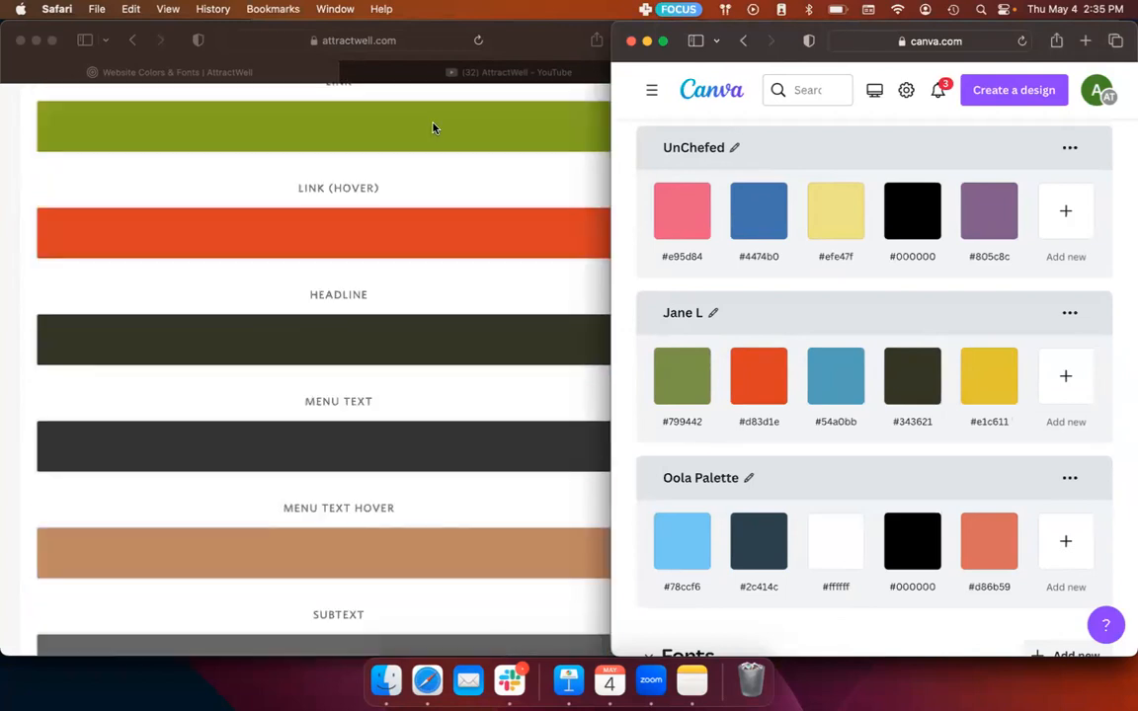
{"action": "left_click", "coordinate": [464, 208]}
{"action": "scroll", "coordinate": [466, 212], "scroll_direction": "up", "scroll_amount": 2}
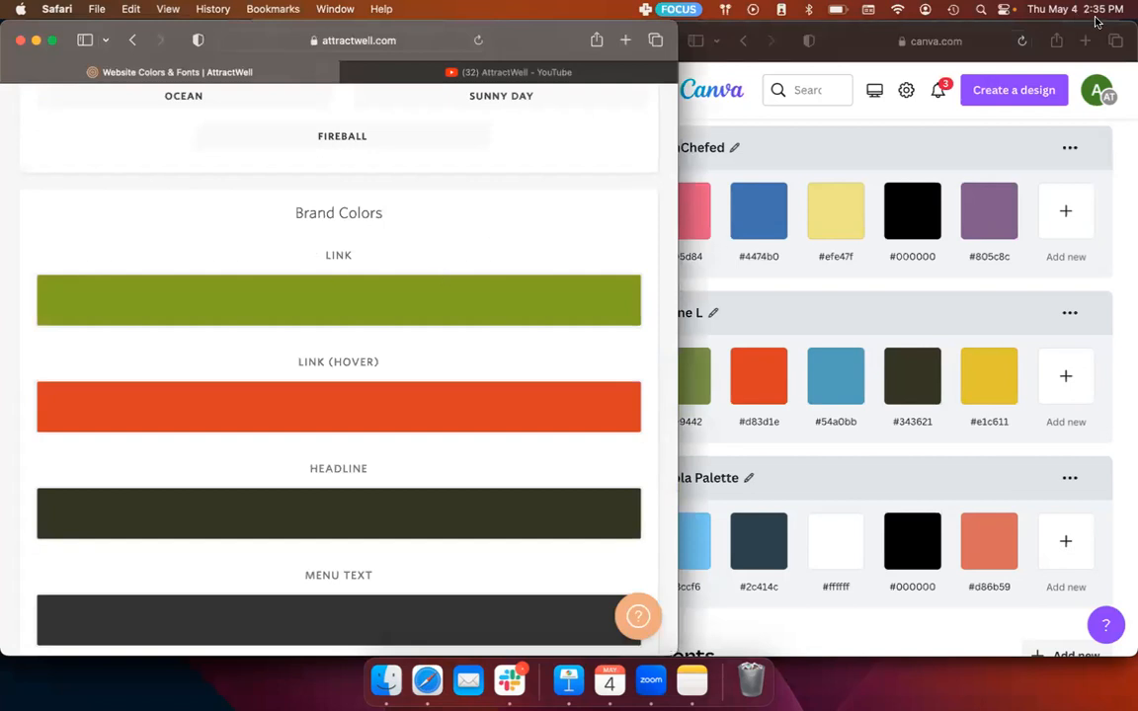
{"action": "left_click", "coordinate": [782, 477]}
{"action": "scroll", "coordinate": [782, 477], "scroll_direction": "down", "scroll_amount": 1}
{"action": "scroll", "coordinate": [816, 313], "scroll_direction": "up", "scroll_amount": 1}
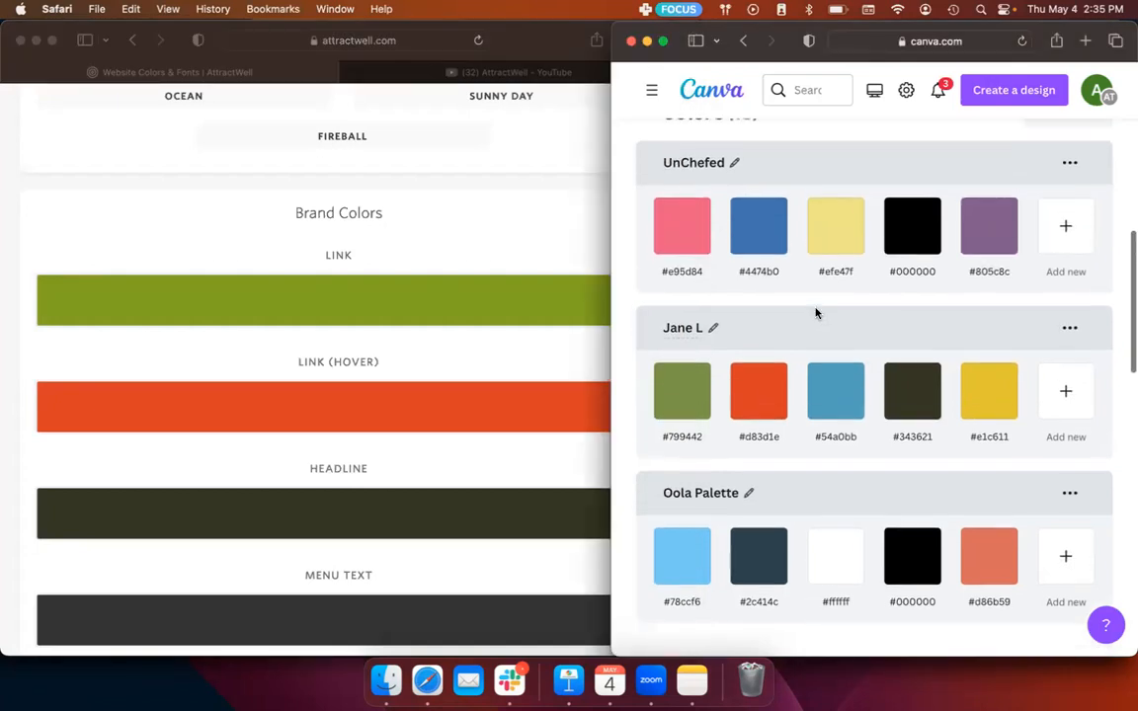
Step: Set AttractWell's Menu Text Hover color to the orange-red #d83d1e by sampling its swatch in the Canva brand kit with the eyedropper
{"action": "left_click", "coordinate": [469, 255]}
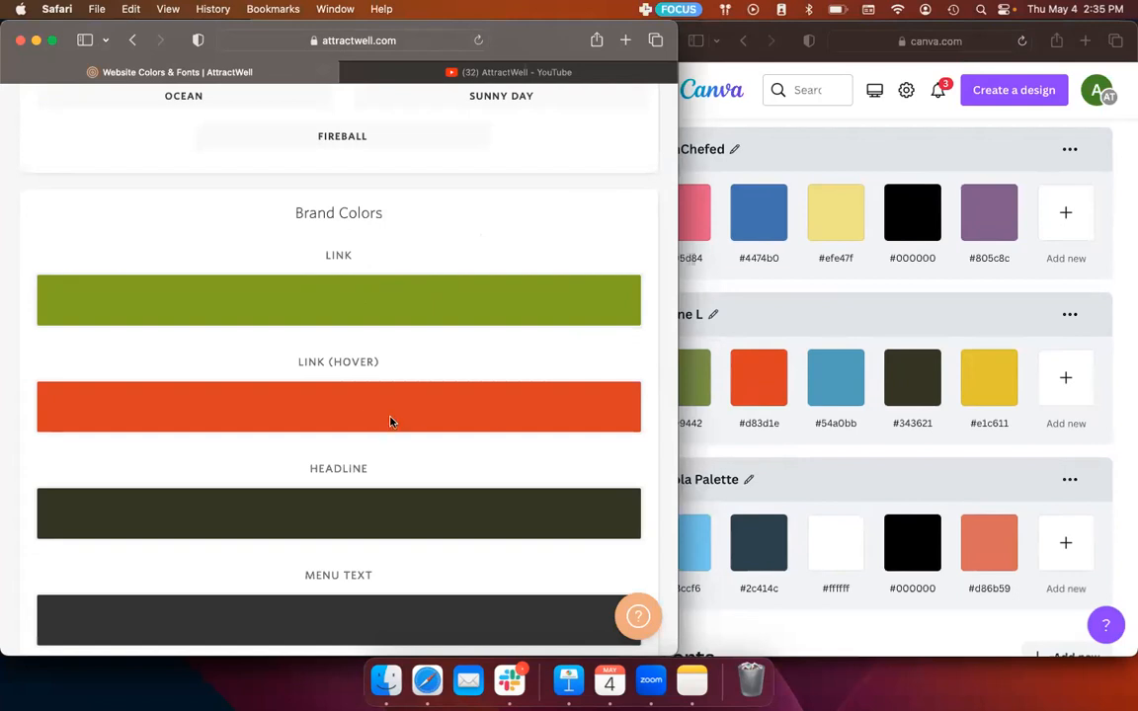
{"action": "scroll", "coordinate": [410, 413], "scroll_direction": "down", "scroll_amount": 5}
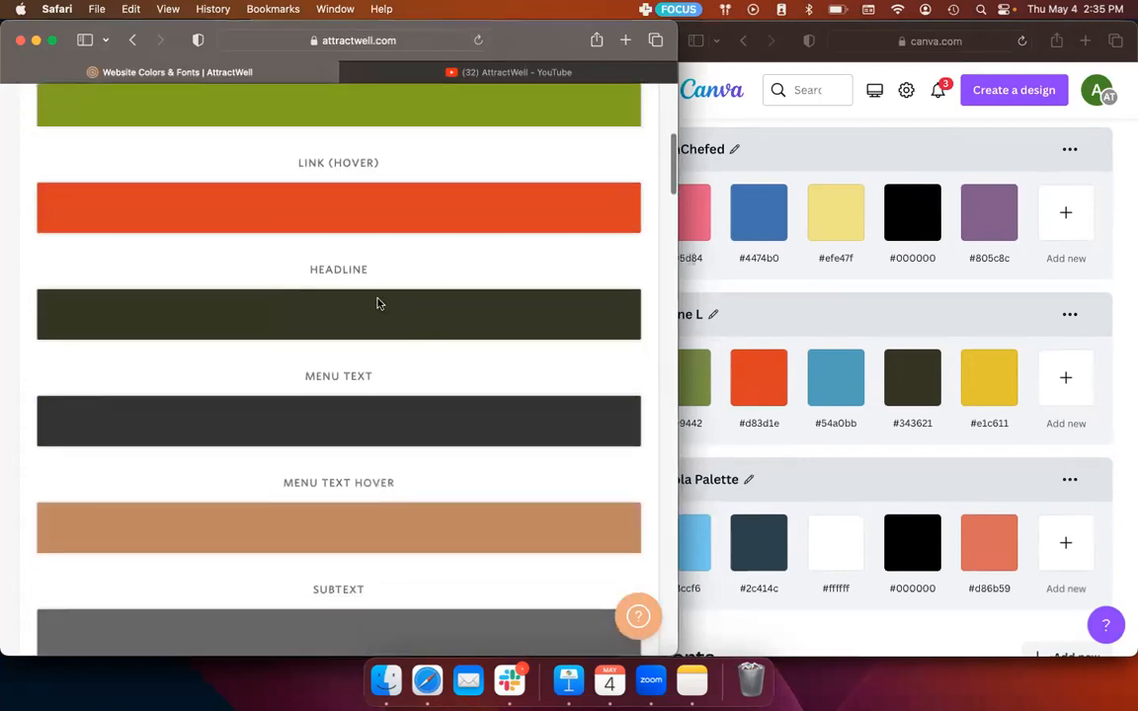
{"action": "scroll", "coordinate": [515, 438], "scroll_direction": "down", "scroll_amount": 4}
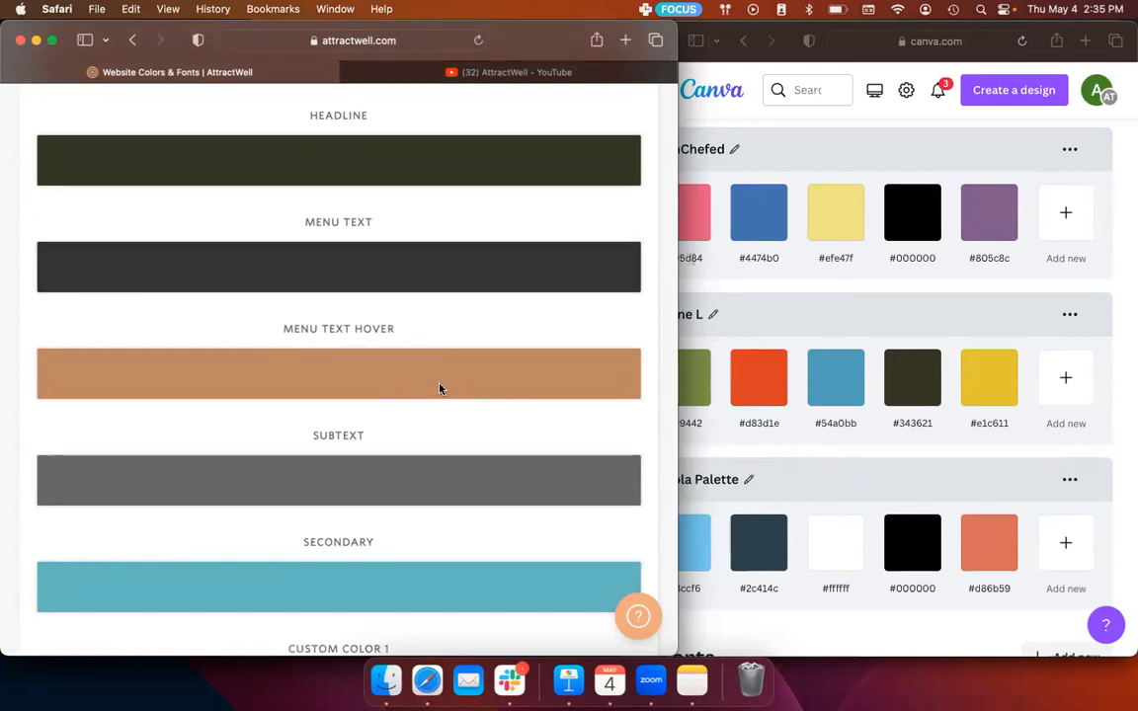
{"action": "left_click", "coordinate": [440, 388]}
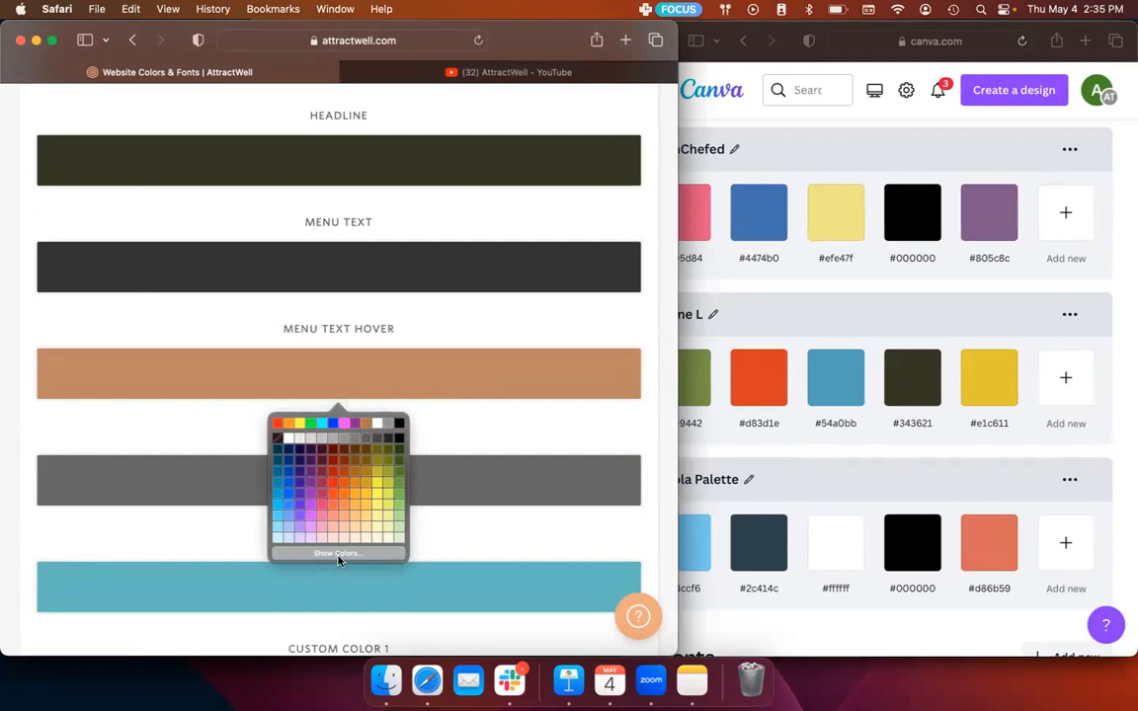
{"action": "left_click", "coordinate": [338, 555]}
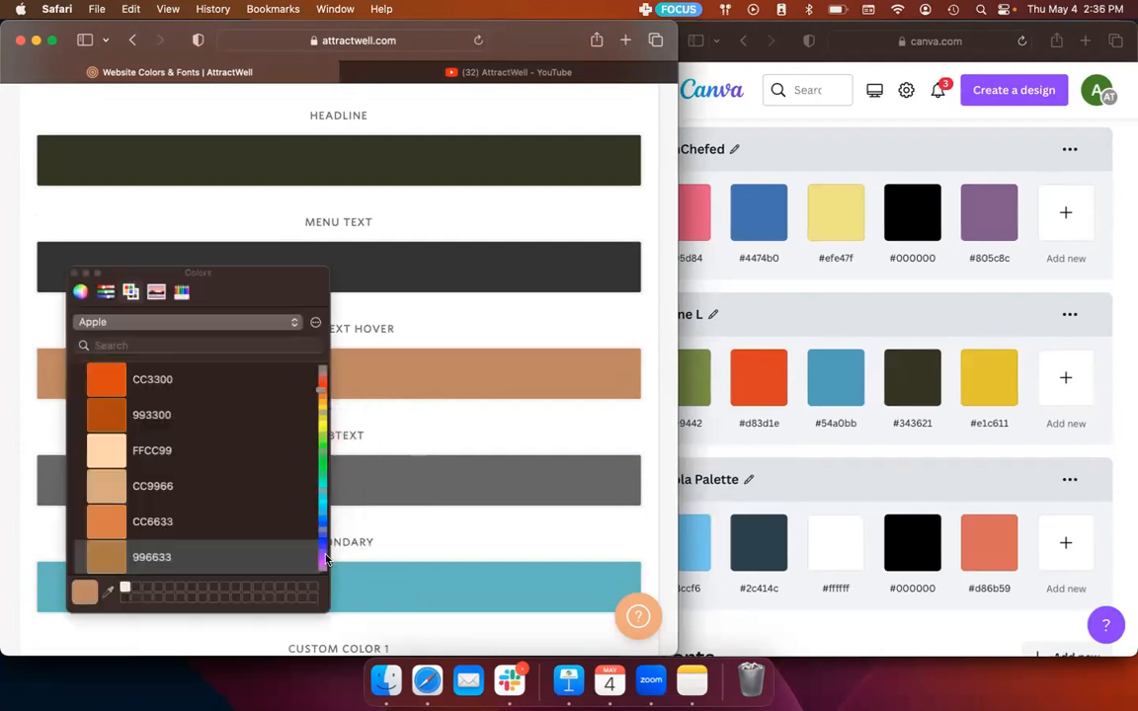
{"action": "left_click", "coordinate": [108, 596]}
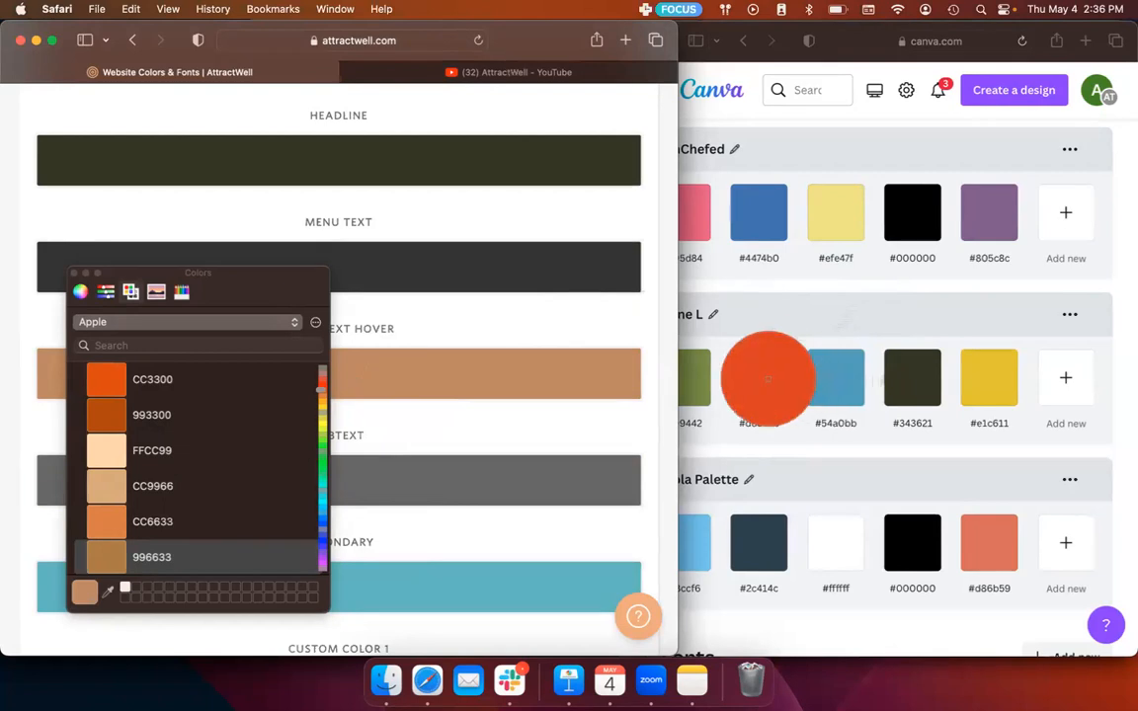
{"action": "left_click", "coordinate": [759, 381]}
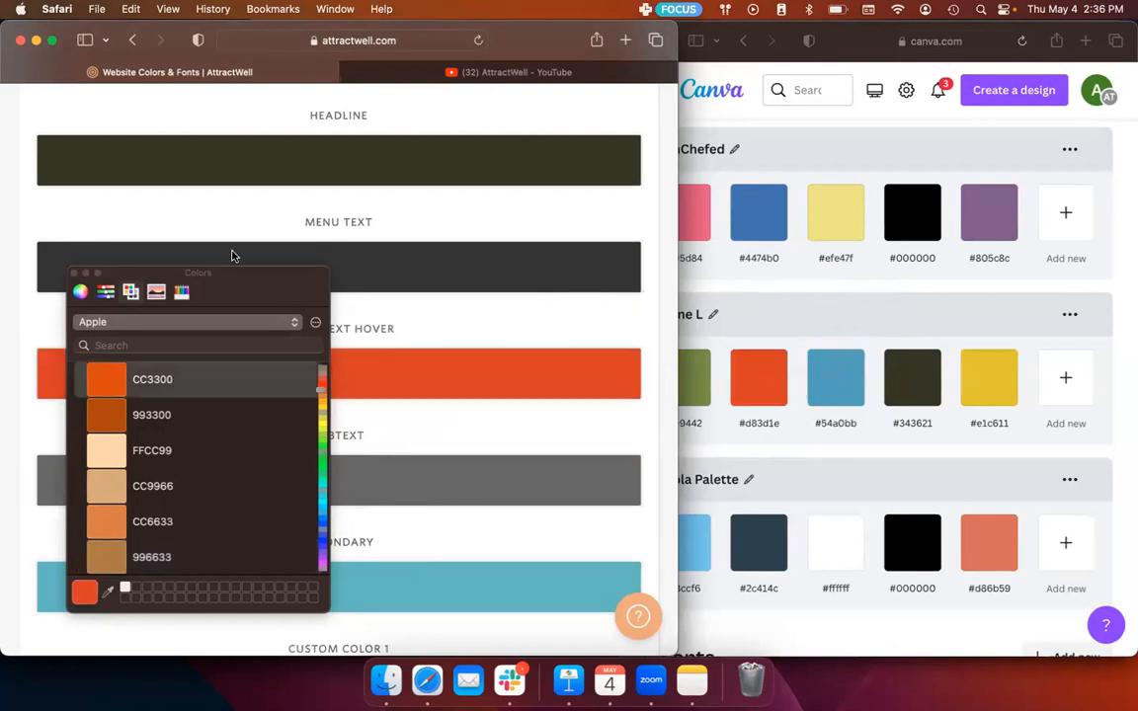
{"action": "left_click", "coordinate": [75, 274]}
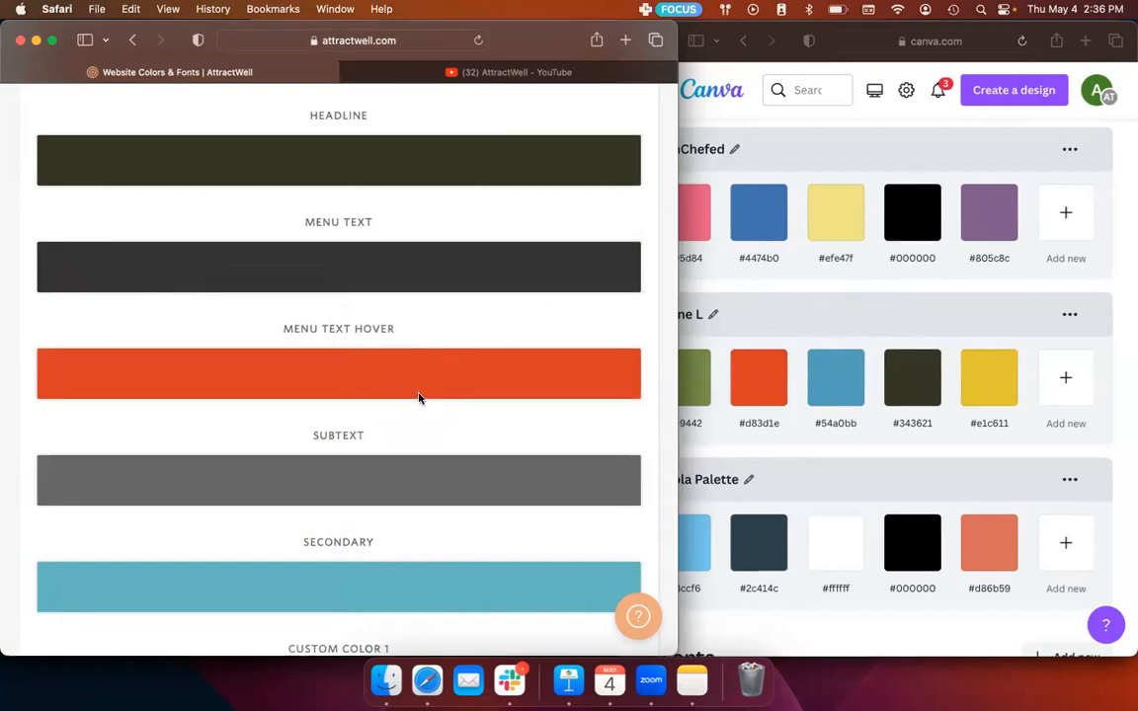
Step: Select the hex code #d83d1e under the orange-red swatch in the Canva brand kit, and return to AttractWell
{"action": "left_click", "coordinate": [761, 425]}
{"action": "left_click", "coordinate": [755, 425]}
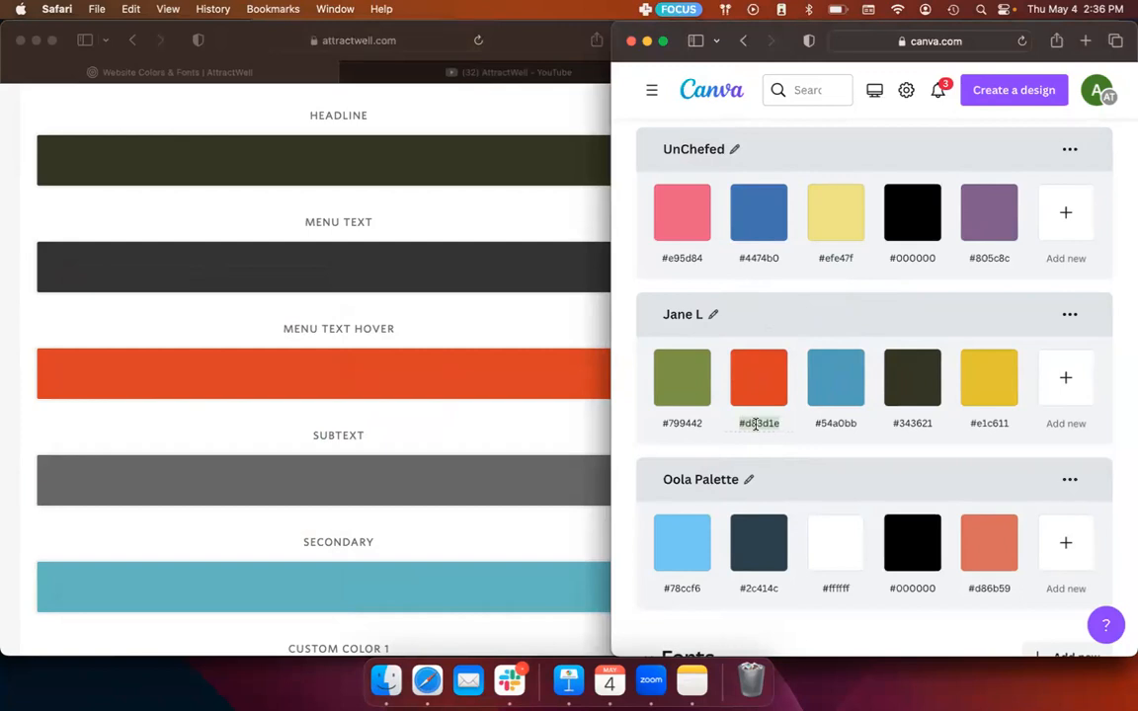
{"action": "left_click", "coordinate": [315, 390]}
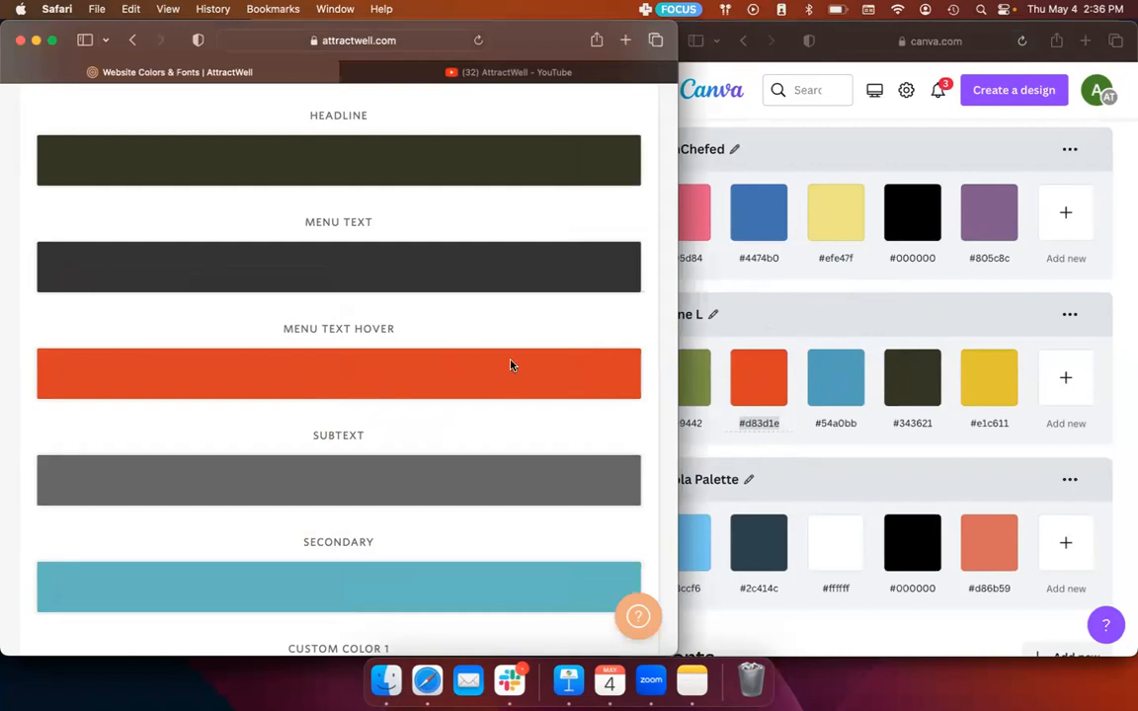
Step: Look over the Colors & Fonts page from the presets and brand colors through the button styles to the save section
{"action": "scroll", "coordinate": [510, 366], "scroll_direction": "down", "scroll_amount": 10}
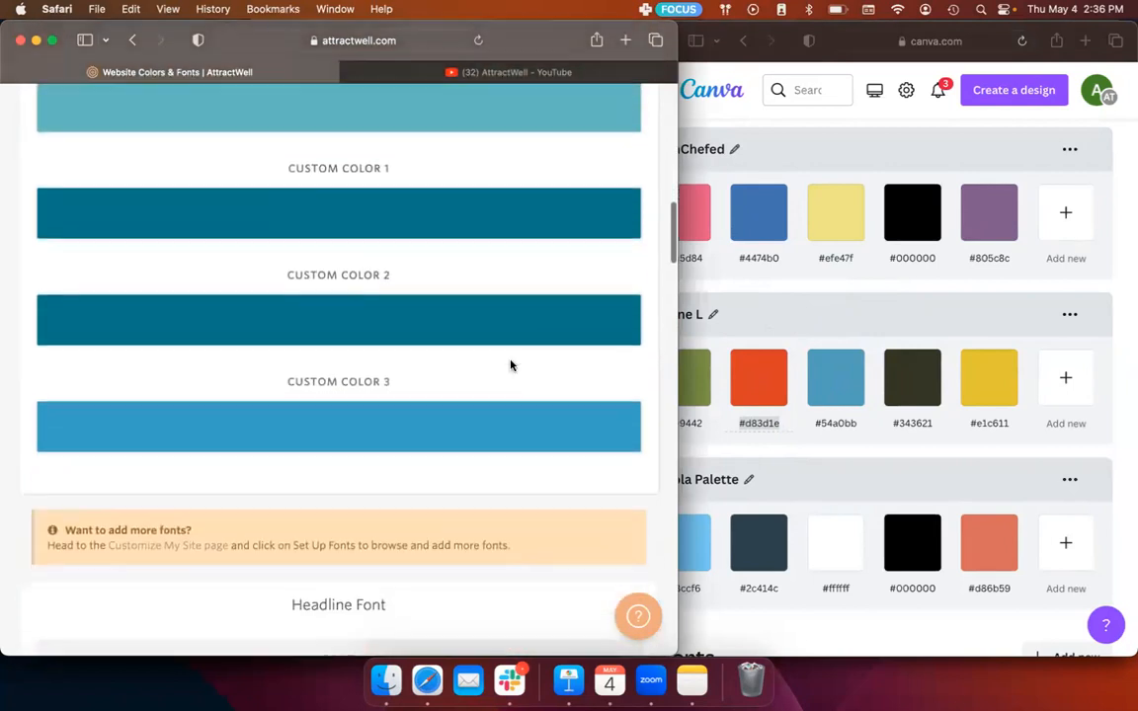
{"action": "scroll", "coordinate": [368, 196], "scroll_direction": "up", "scroll_amount": 3}
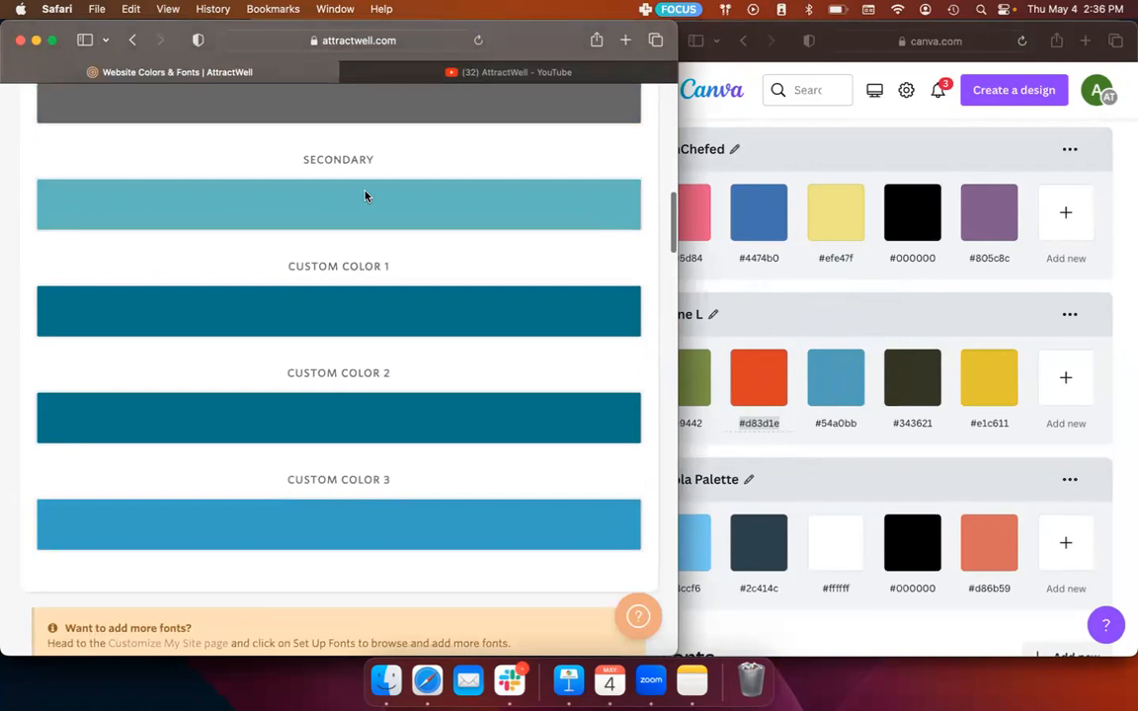
{"action": "scroll", "coordinate": [366, 196], "scroll_direction": "down", "scroll_amount": 1}
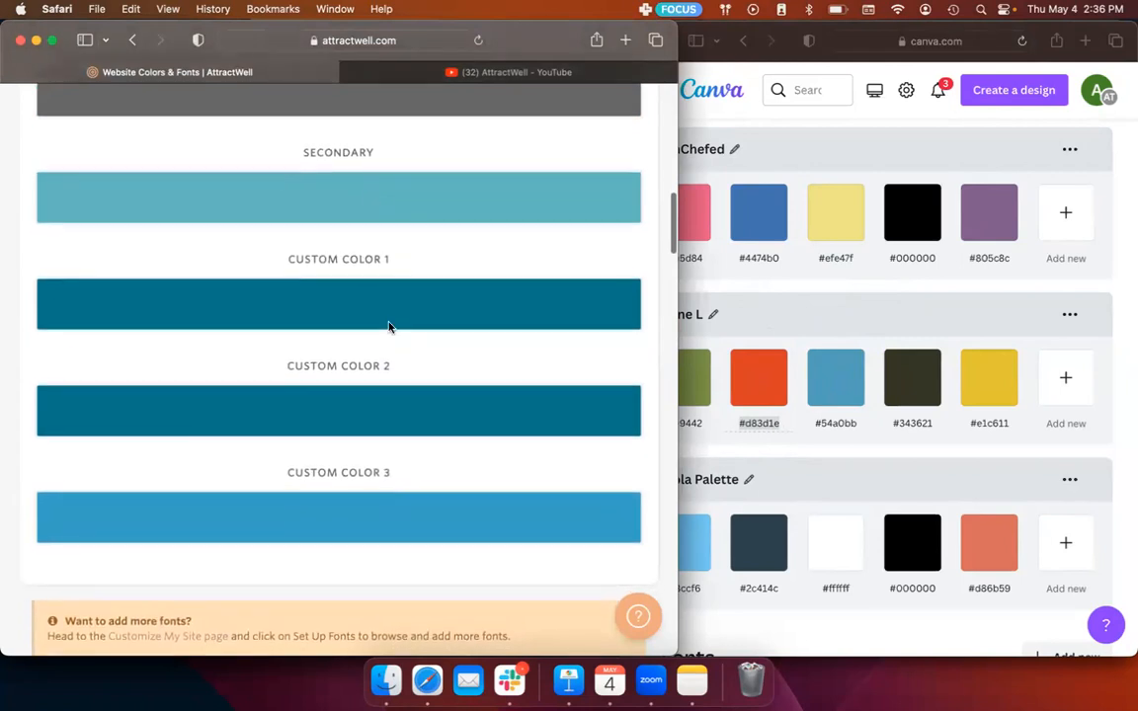
{"action": "scroll", "coordinate": [388, 327], "scroll_direction": "up", "scroll_amount": 1}
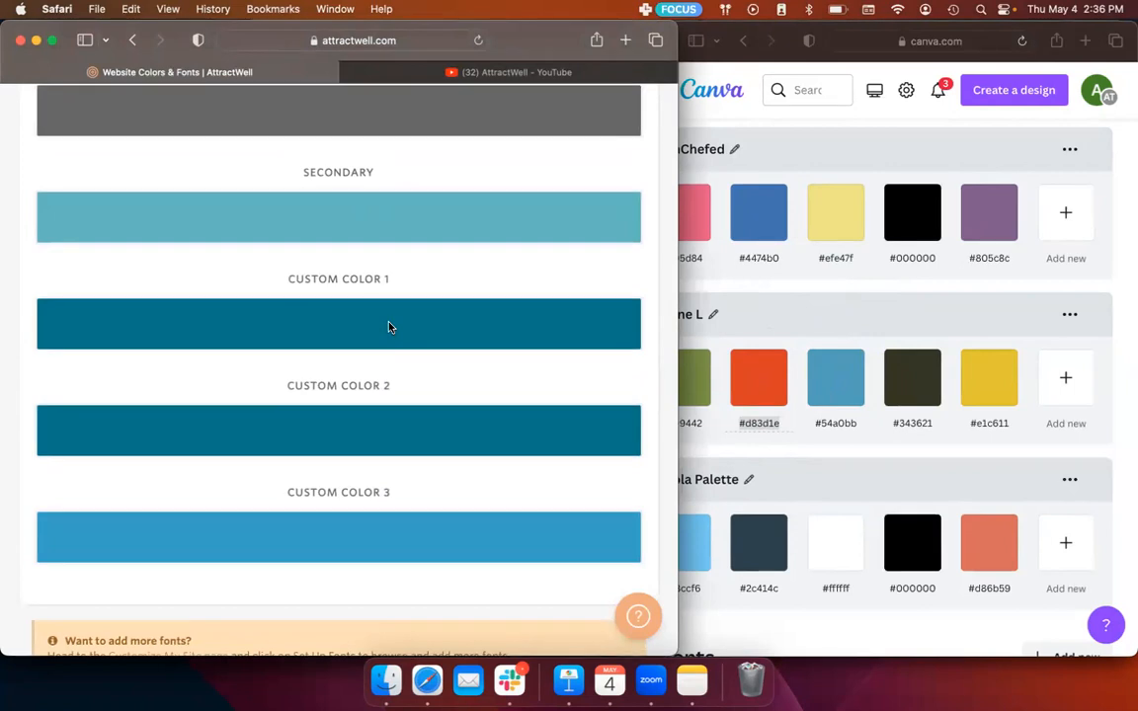
{"action": "scroll", "coordinate": [388, 326], "scroll_direction": "up", "scroll_amount": 8}
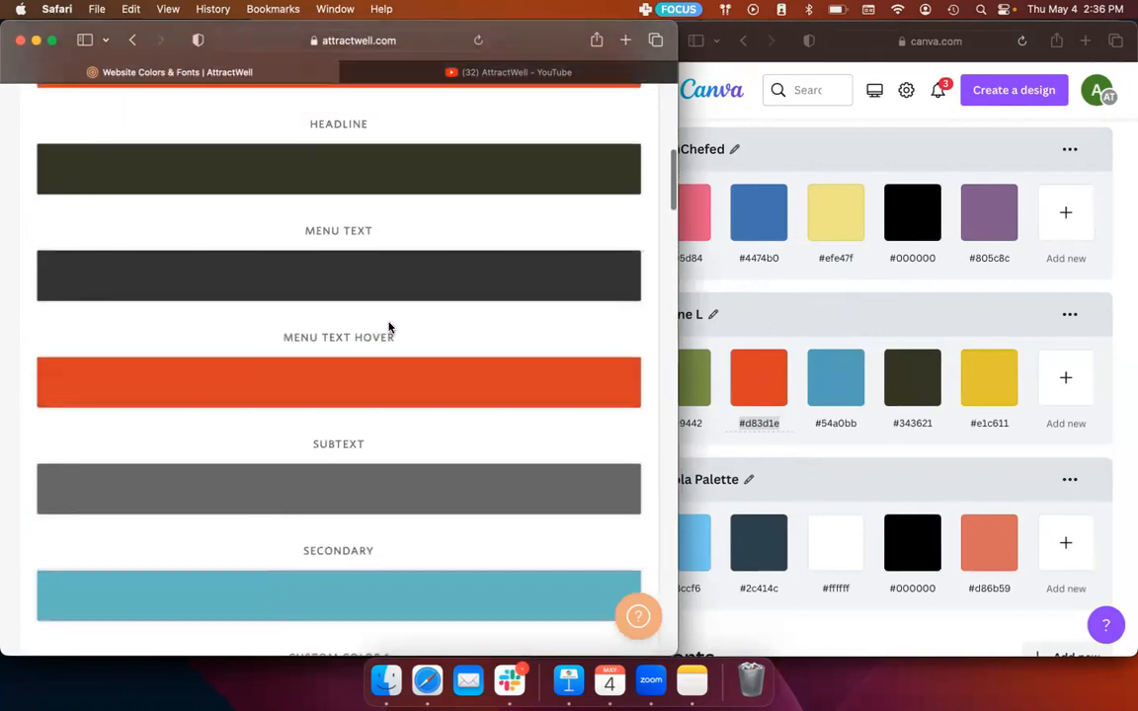
{"action": "scroll", "coordinate": [388, 327], "scroll_direction": "up", "scroll_amount": 12}
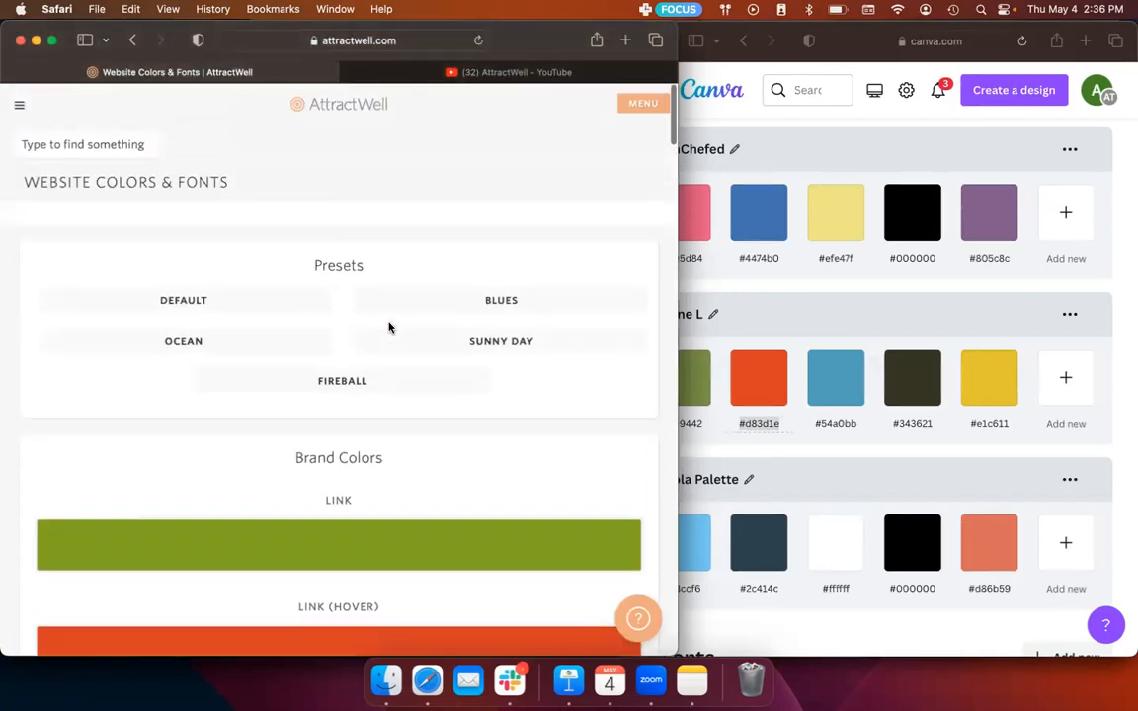
{"action": "scroll", "coordinate": [388, 327], "scroll_direction": "down", "scroll_amount": 20}
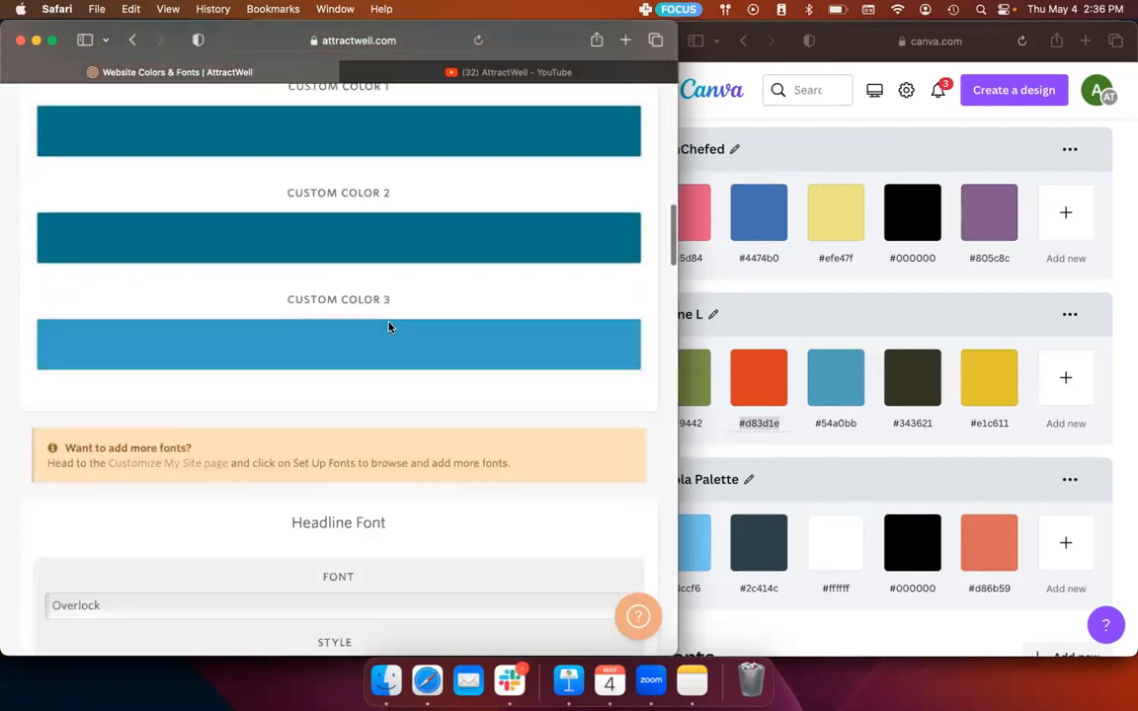
{"action": "scroll", "coordinate": [388, 327], "scroll_direction": "down", "scroll_amount": 20}
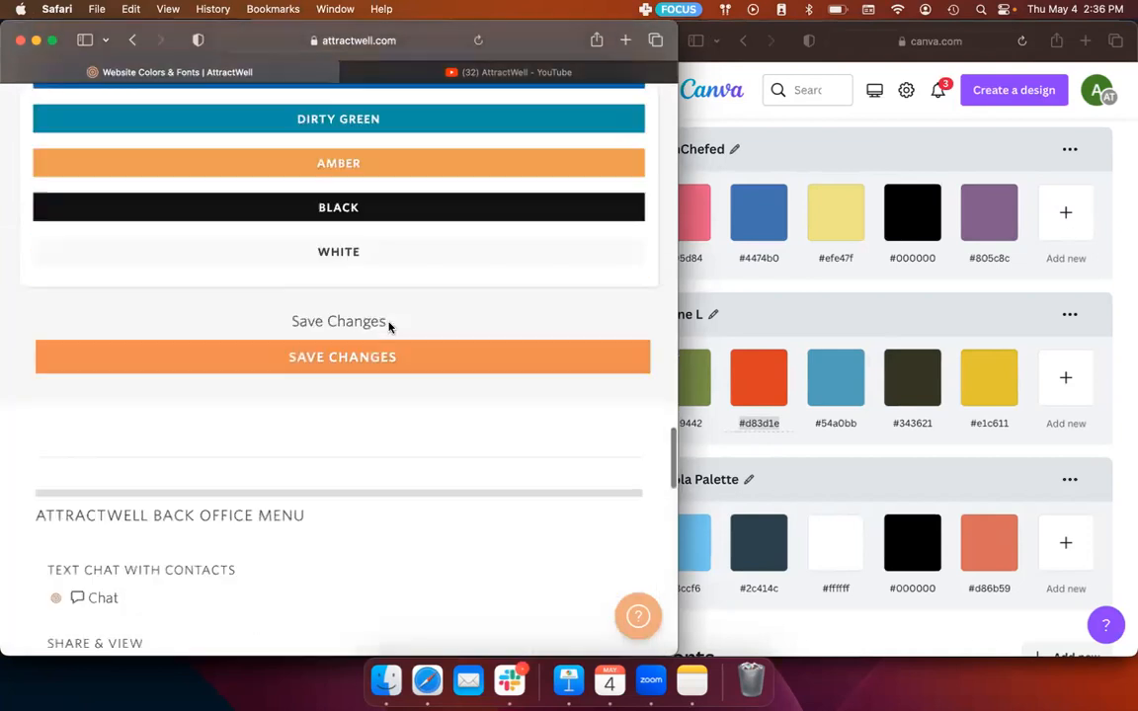
{"action": "scroll", "coordinate": [388, 325], "scroll_direction": "down", "scroll_amount": 5}
Step: Set the Red button style's background to Canva's orange-red #d83d1e using the eyedropper, and make its text color white
{"action": "scroll", "coordinate": [388, 325], "scroll_direction": "up", "scroll_amount": 16}
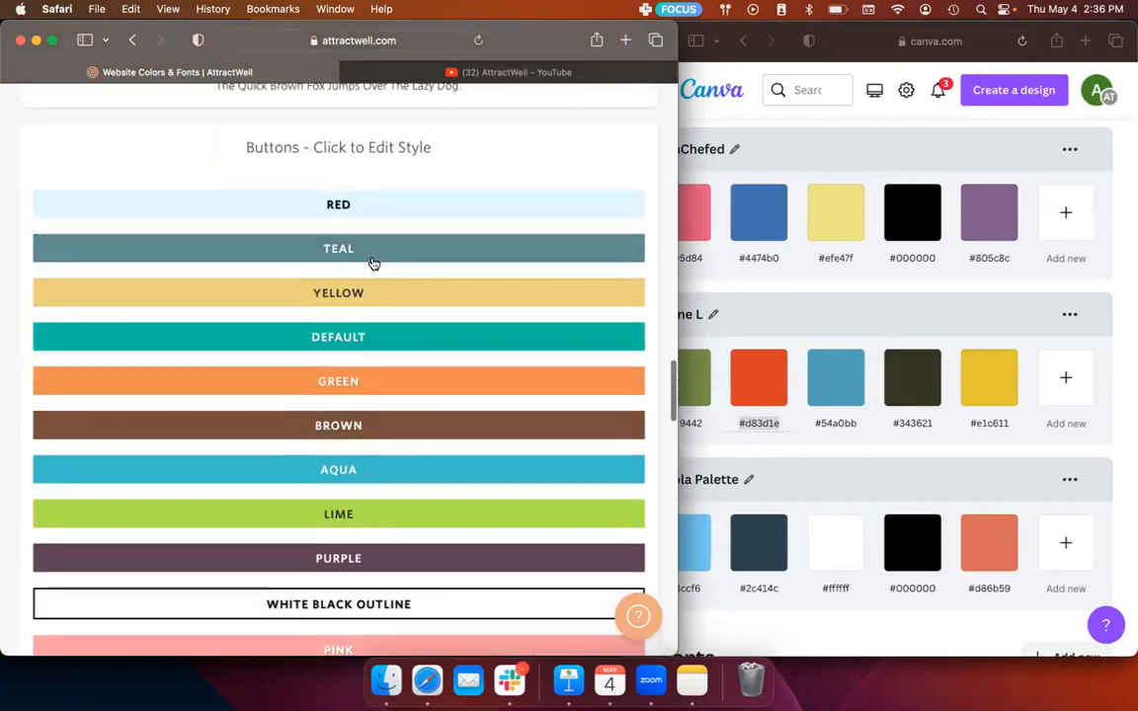
{"action": "left_click", "coordinate": [412, 197]}
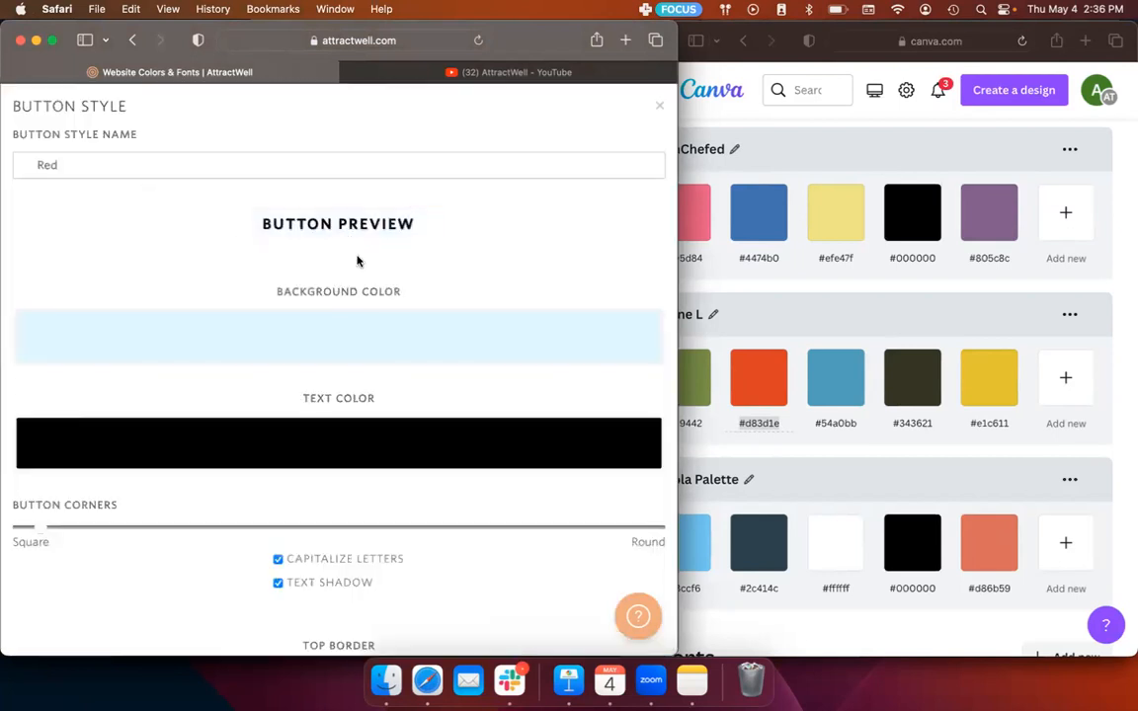
{"action": "left_click", "coordinate": [376, 336]}
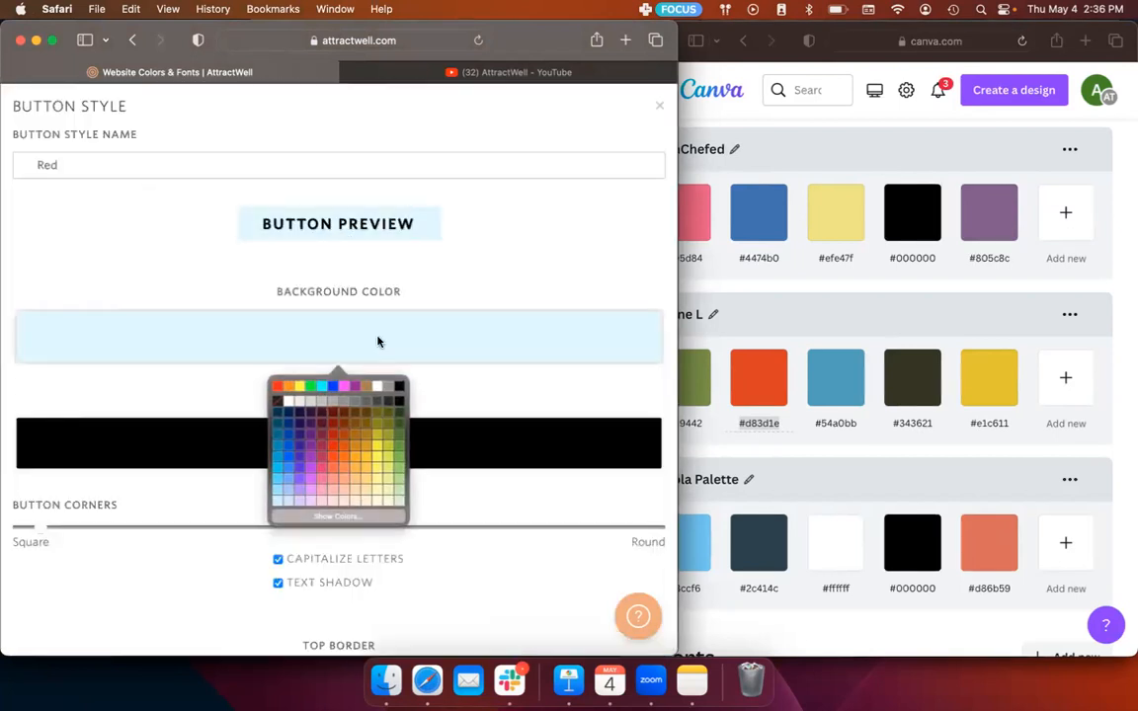
{"action": "left_click", "coordinate": [337, 516]}
{"action": "left_click", "coordinate": [108, 592]}
{"action": "left_click", "coordinate": [762, 385]}
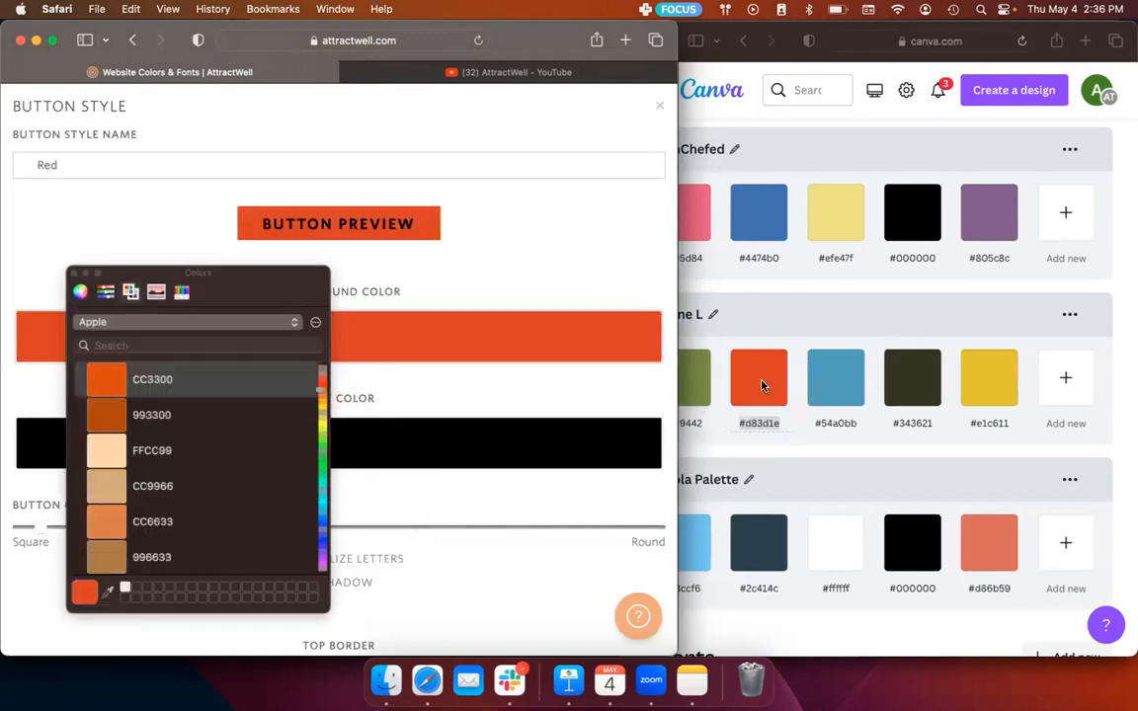
{"action": "left_click", "coordinate": [72, 276]}
{"action": "left_click", "coordinate": [373, 462]}
{"action": "left_click", "coordinate": [376, 489]}
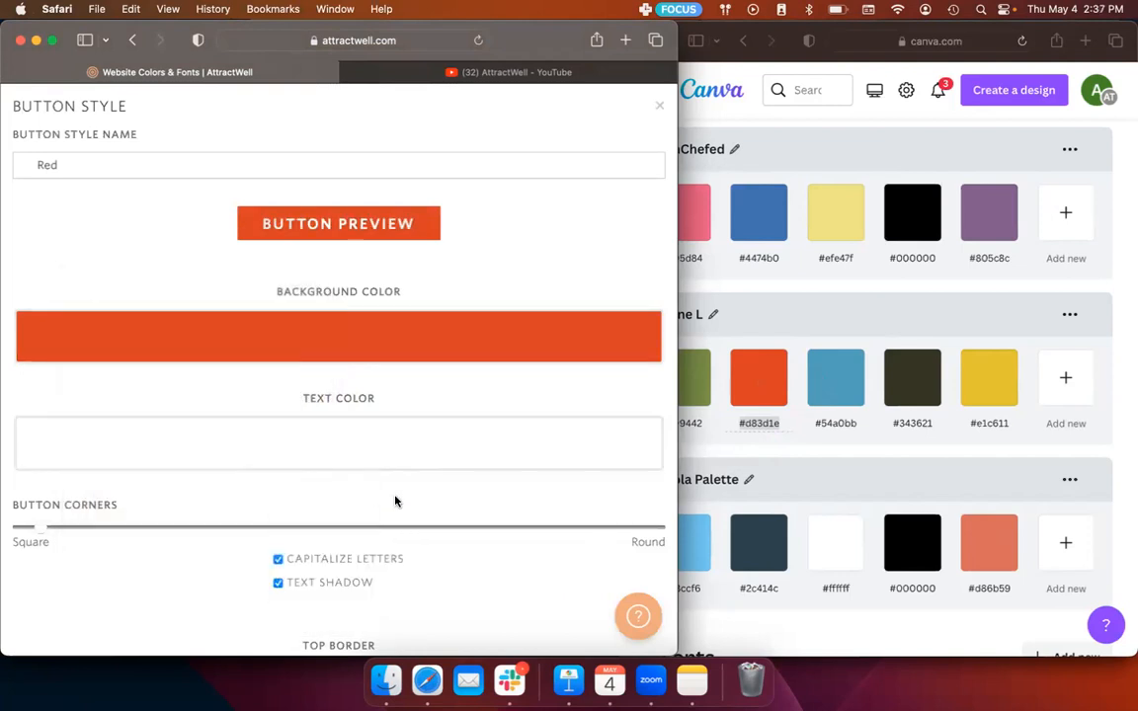
Step: Give the Red button style a black bottom border with a width of 2
{"action": "scroll", "coordinate": [458, 545], "scroll_direction": "down", "scroll_amount": 3}
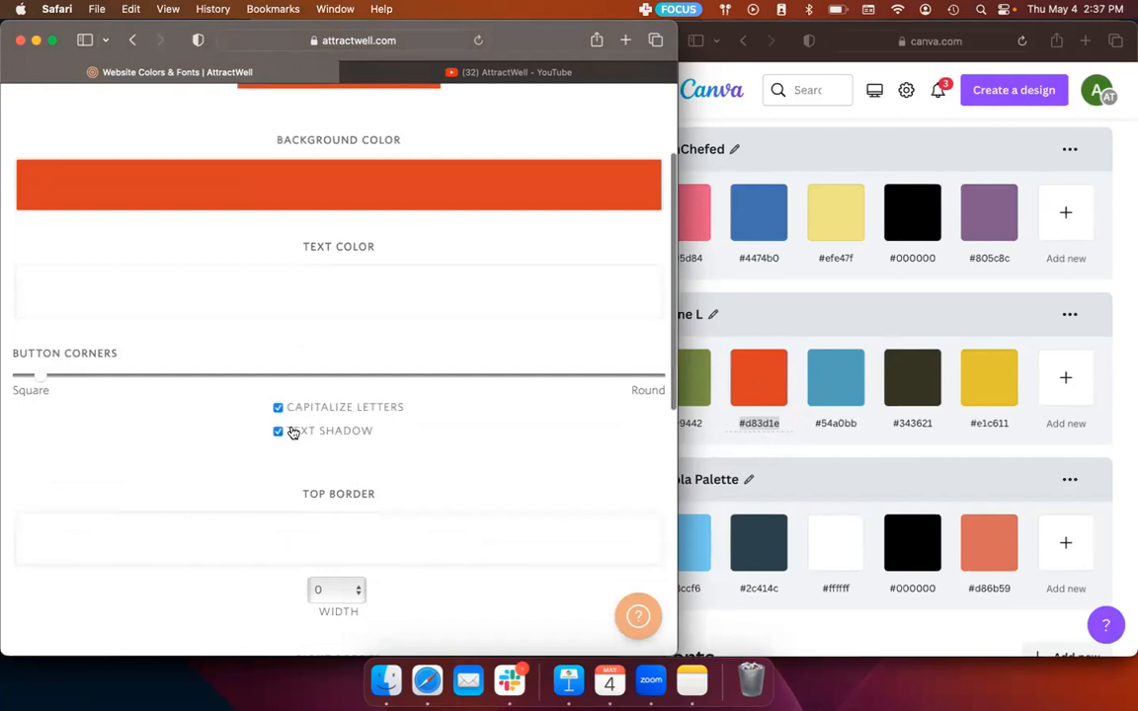
{"action": "scroll", "coordinate": [387, 516], "scroll_direction": "down", "scroll_amount": 7}
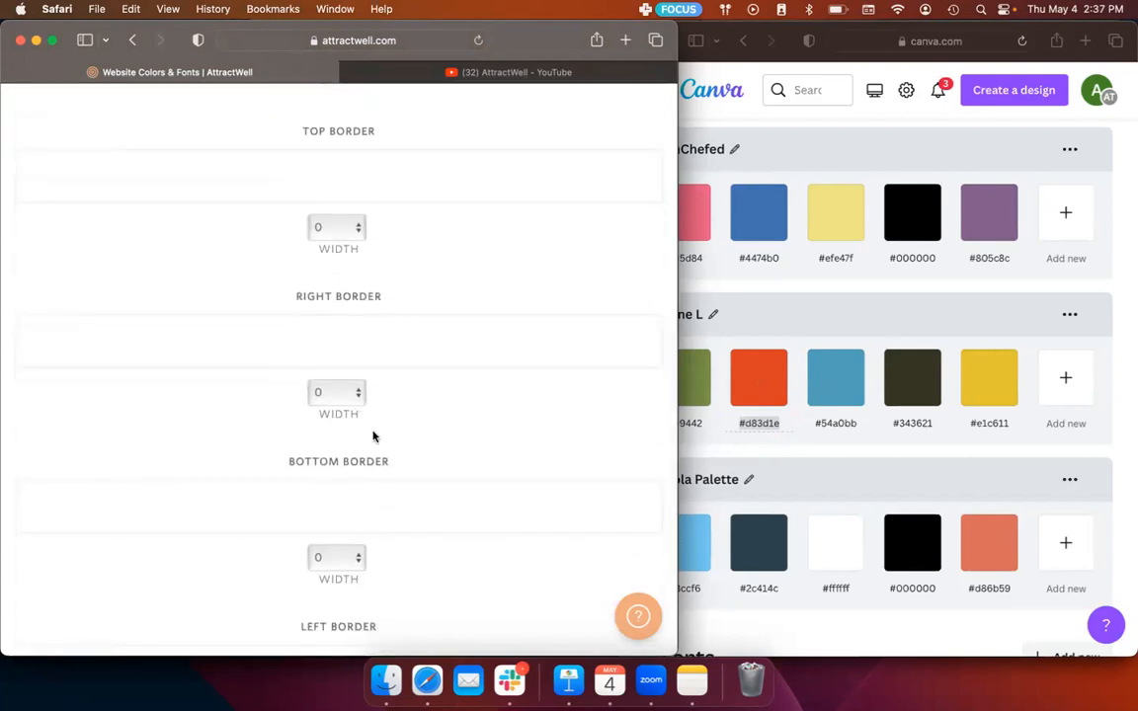
{"action": "scroll", "coordinate": [358, 464], "scroll_direction": "down", "scroll_amount": 2}
{"action": "left_click", "coordinate": [357, 464]}
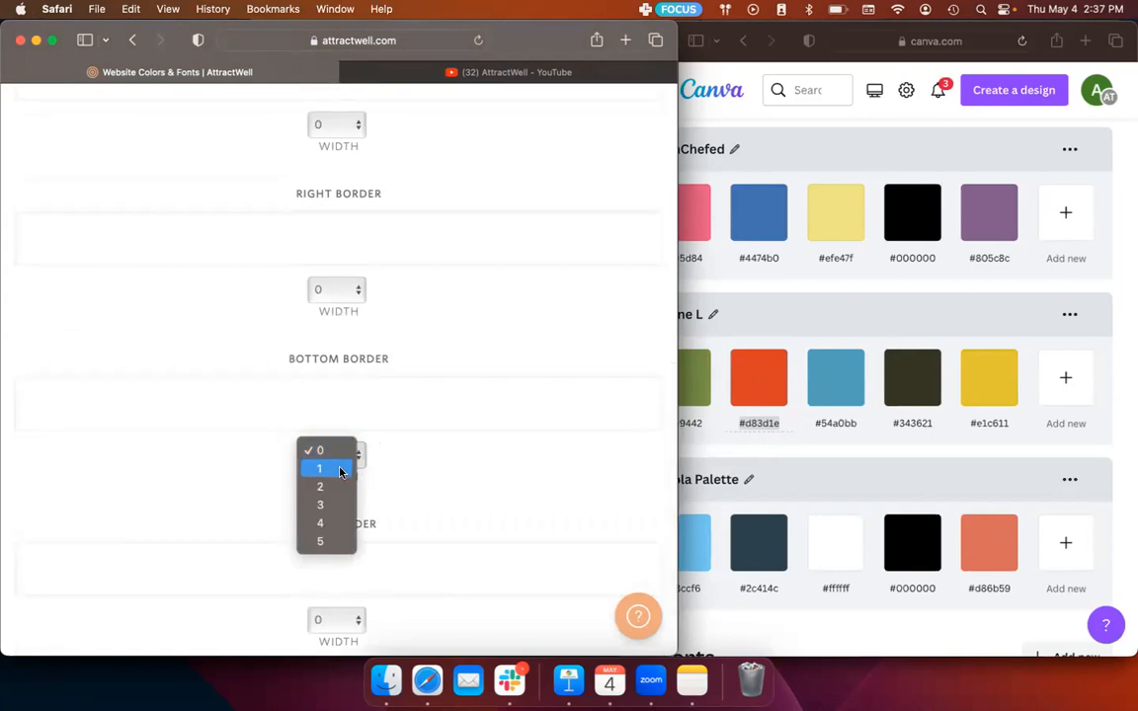
{"action": "left_click", "coordinate": [342, 468]}
{"action": "left_click", "coordinate": [345, 453]}
{"action": "left_click", "coordinate": [348, 471]}
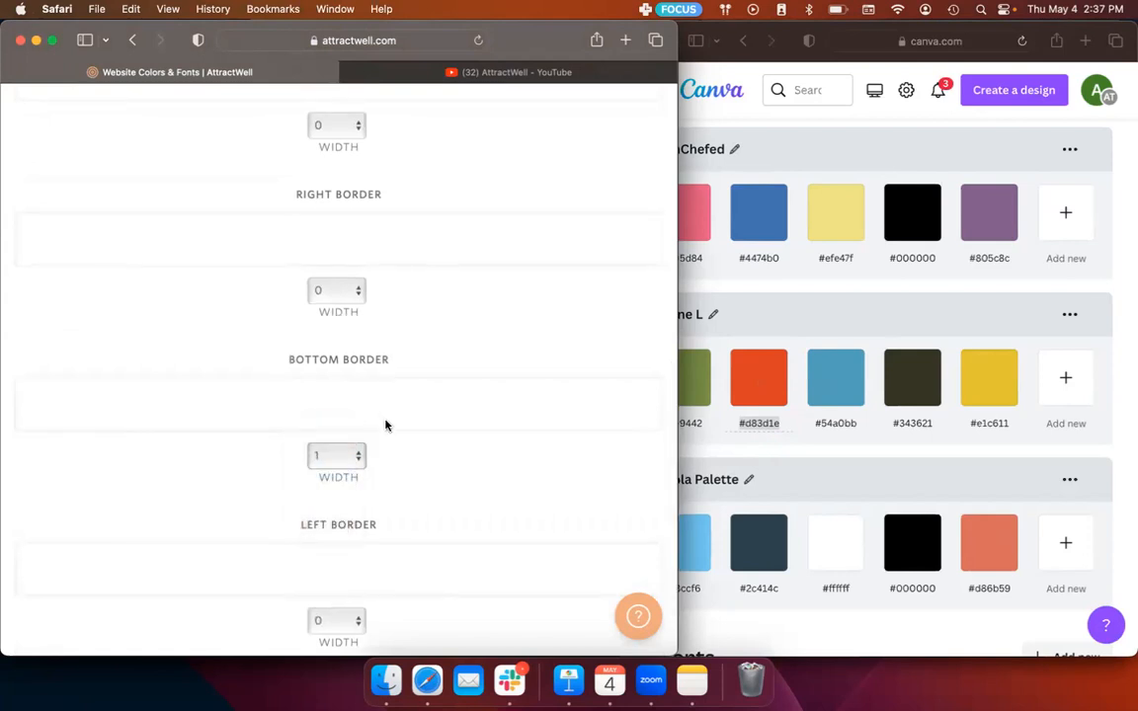
{"action": "left_click", "coordinate": [387, 423]}
{"action": "left_click", "coordinate": [398, 454]}
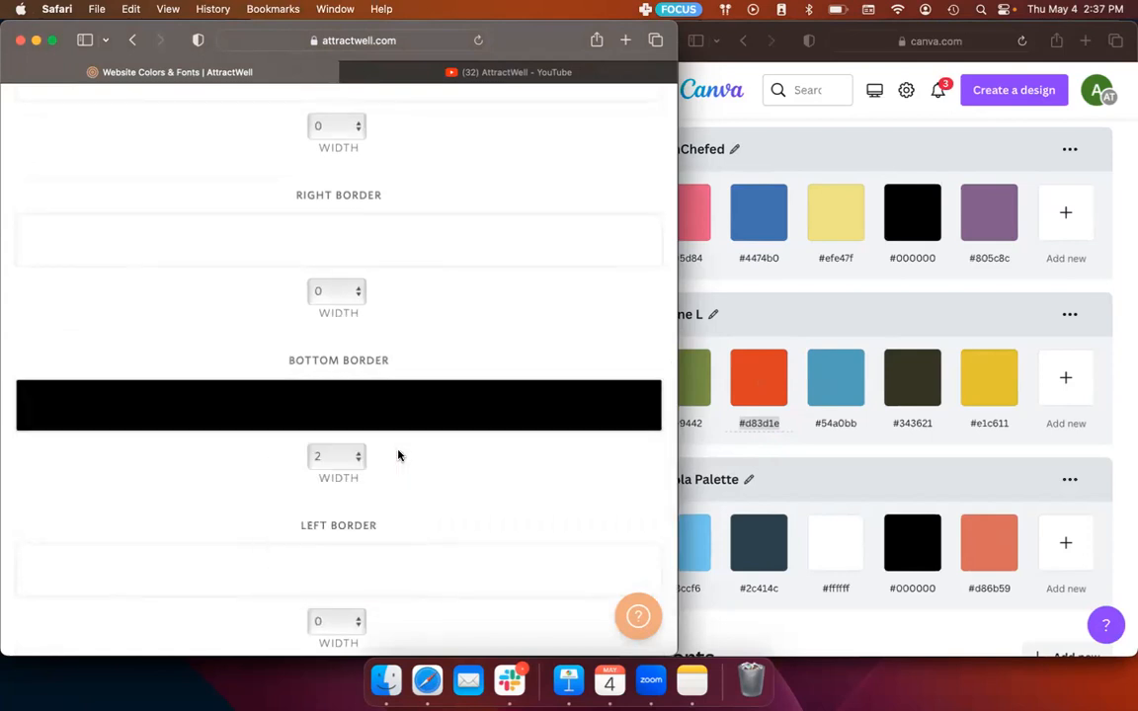
Step: Examine the Red button's preview and style settings, including its bottom border, returning to the Colors & Fonts tab from the tab overview
{"action": "scroll", "coordinate": [398, 454], "scroll_direction": "up", "scroll_amount": 10}
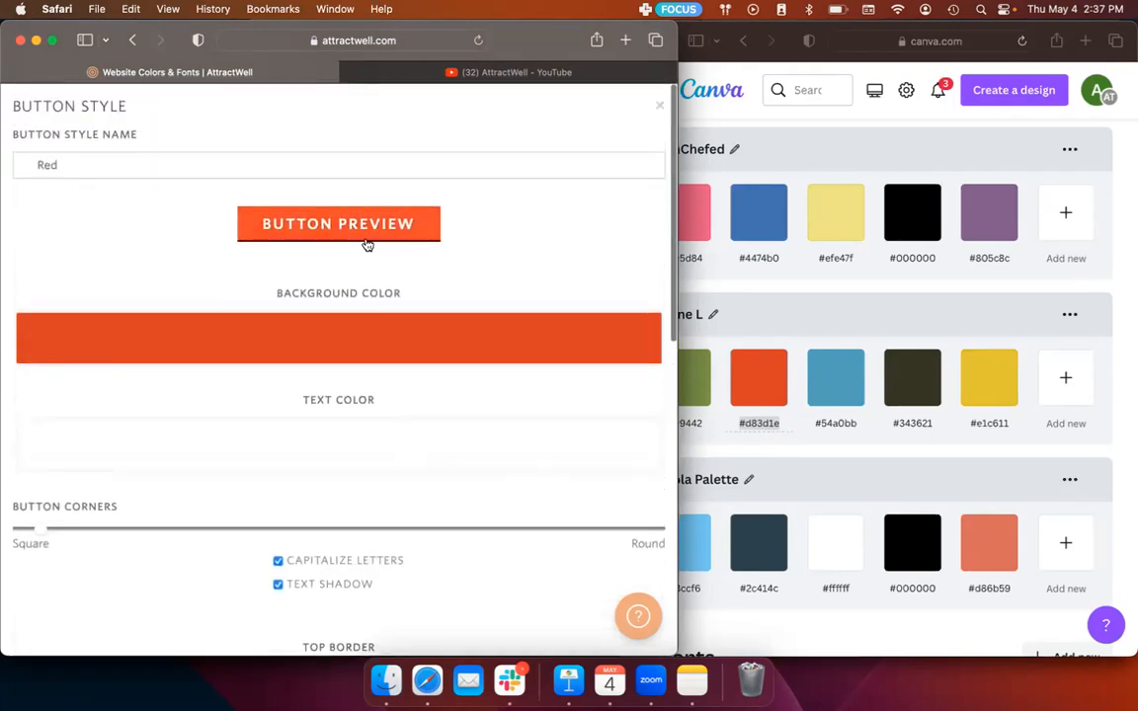
{"action": "scroll", "coordinate": [367, 244], "scroll_direction": "up", "scroll_amount": 5}
{"action": "scroll", "coordinate": [442, 293], "scroll_direction": "down", "scroll_amount": 4}
{"action": "scroll", "coordinate": [443, 300], "scroll_direction": "down", "scroll_amount": 5}
{"action": "scroll", "coordinate": [490, 271], "scroll_direction": "up", "scroll_amount": 5}
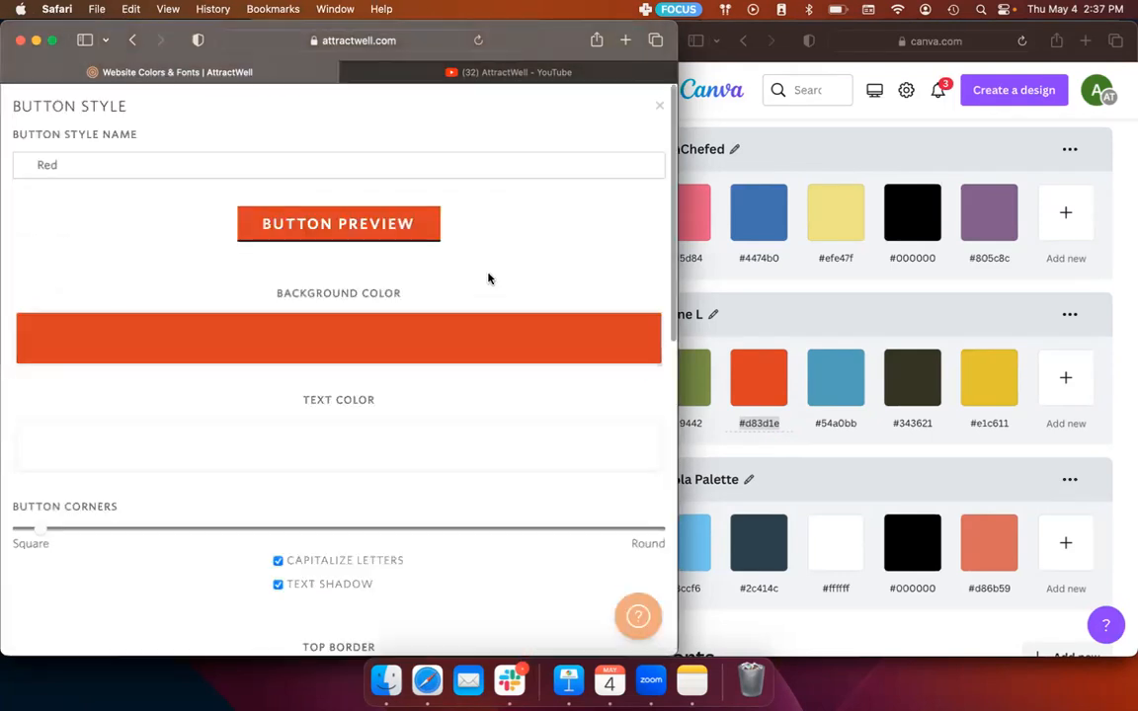
{"action": "scroll", "coordinate": [432, 491], "scroll_direction": "down", "scroll_amount": 3}
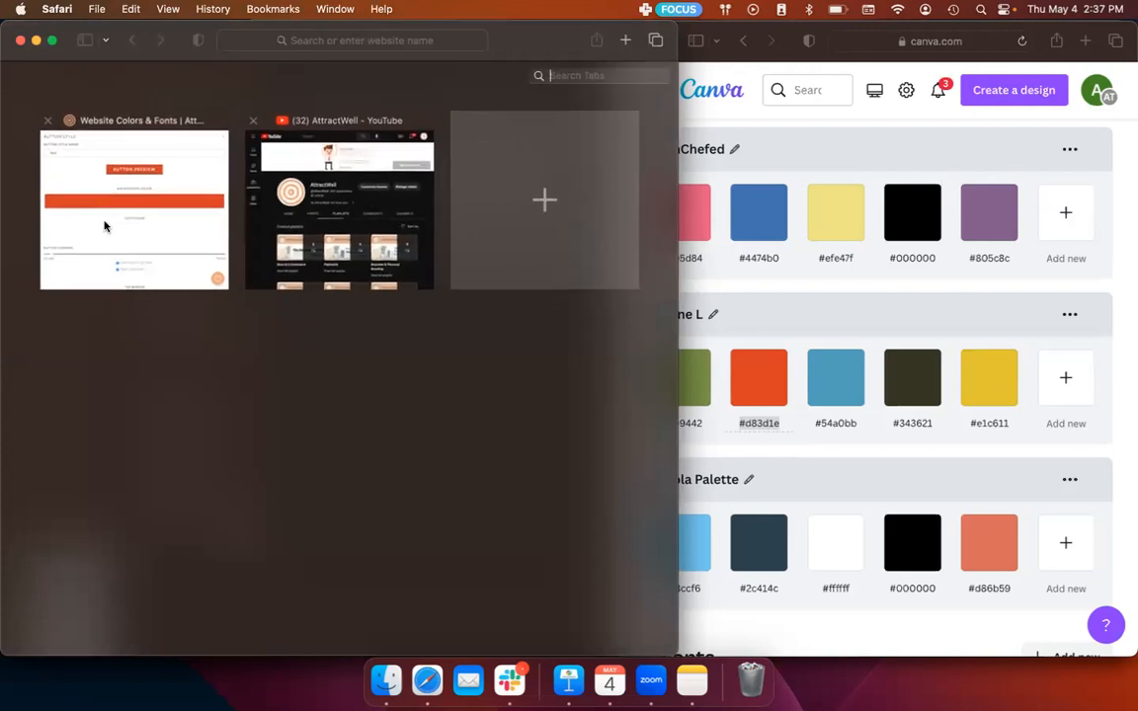
{"action": "left_click", "coordinate": [107, 224]}
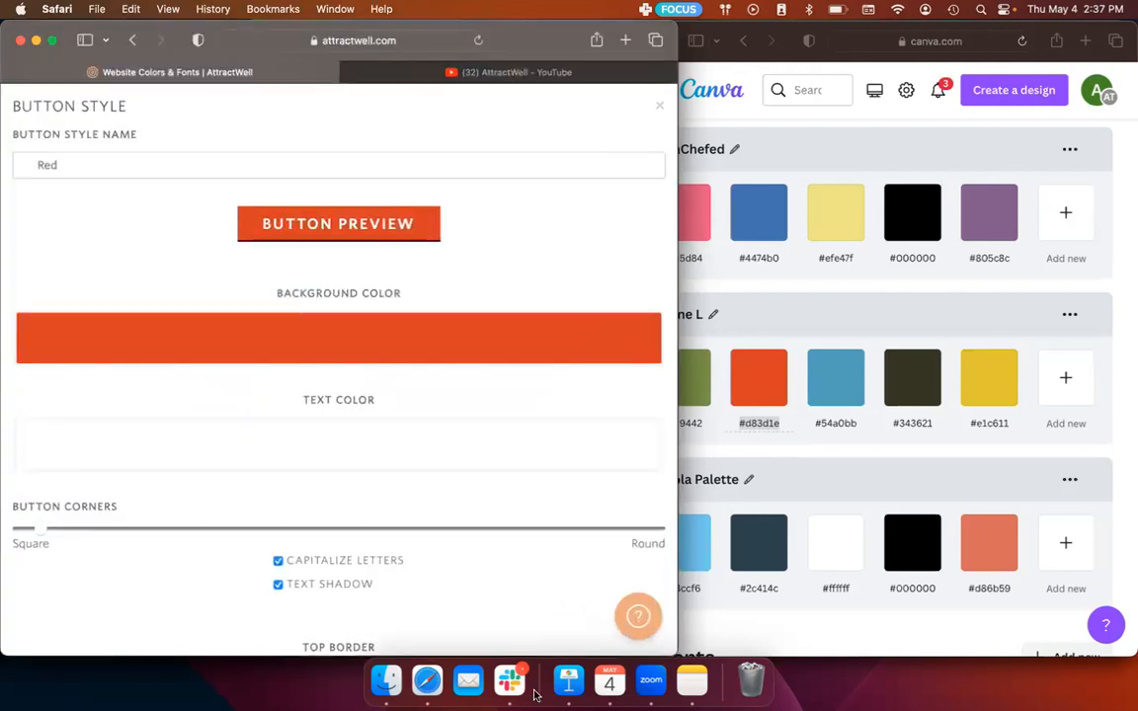
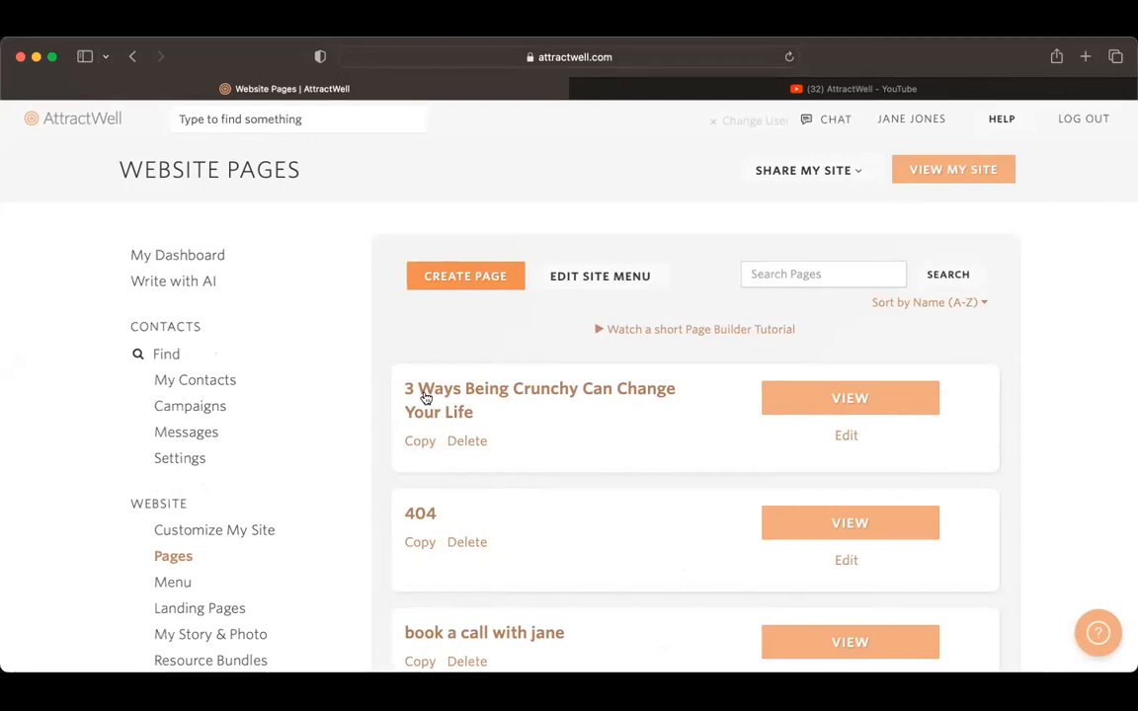
Step: Create a new website page from the blank template and add a section with an image beside a header, text and button
{"action": "left_click", "coordinate": [474, 284]}
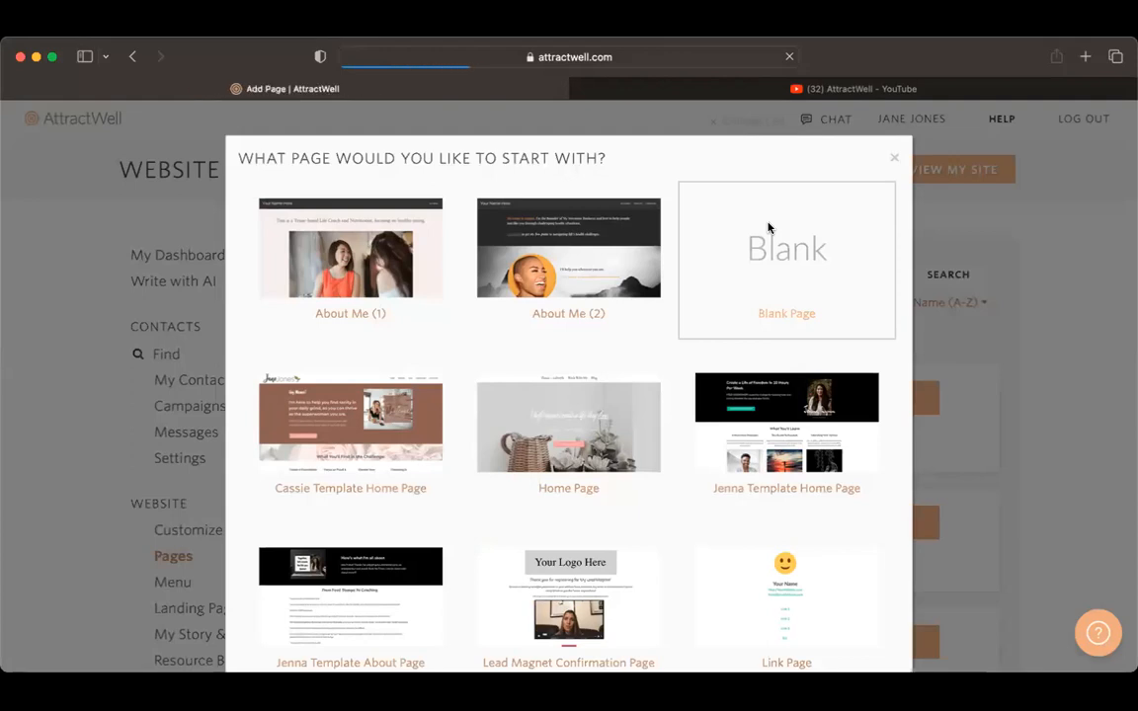
{"action": "left_click", "coordinate": [769, 228]}
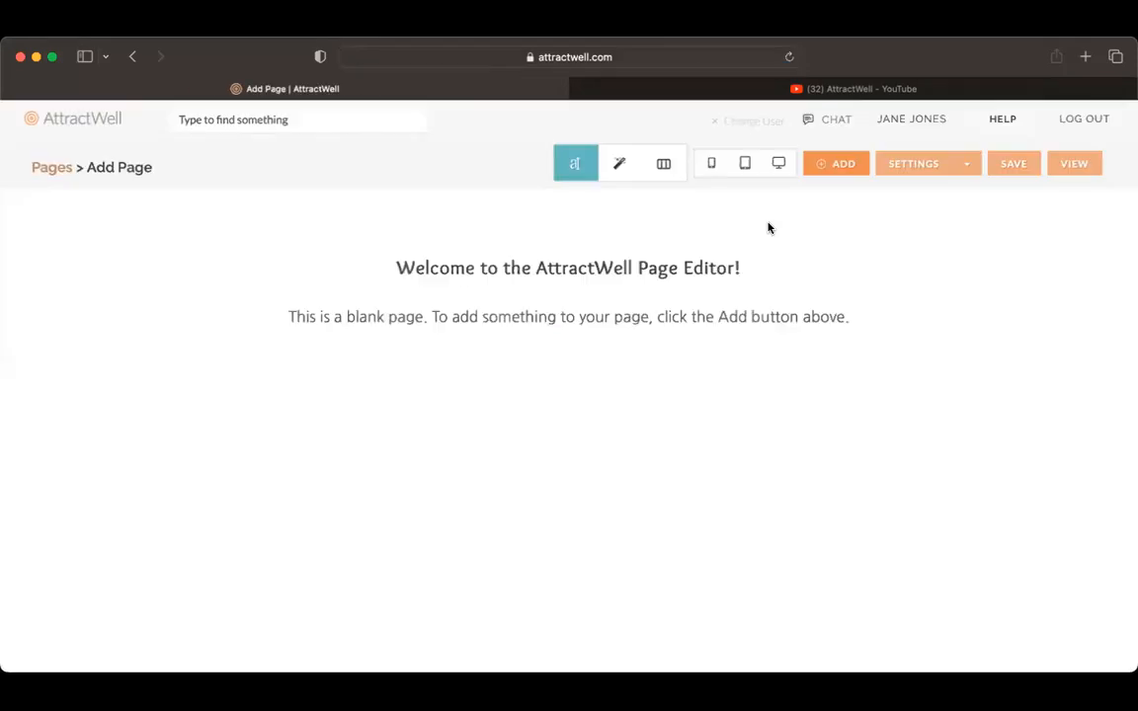
{"action": "mouse_move", "coordinate": [612, 203]}
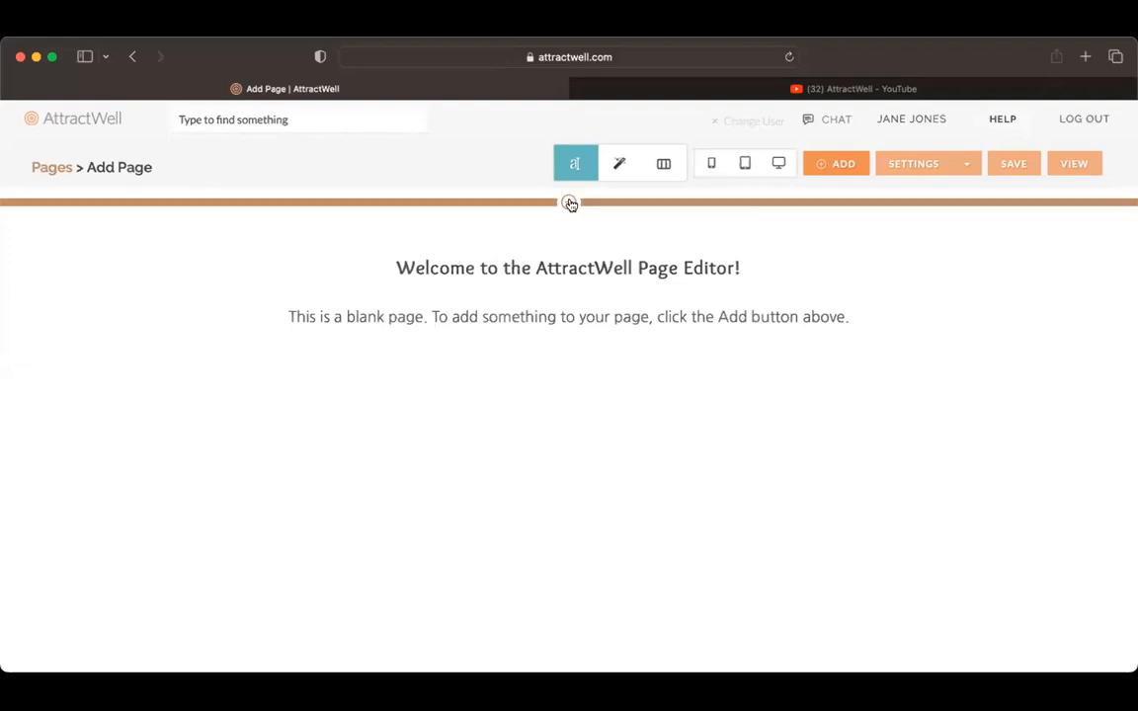
{"action": "left_click", "coordinate": [570, 203]}
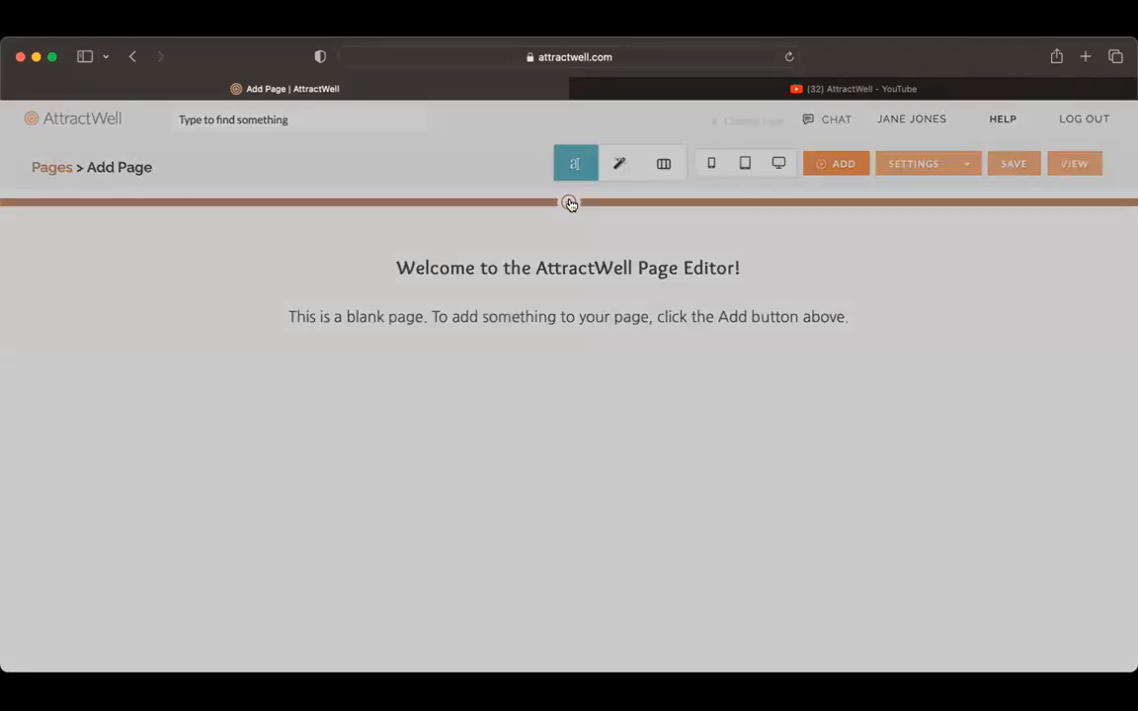
{"action": "left_click", "coordinate": [353, 353]}
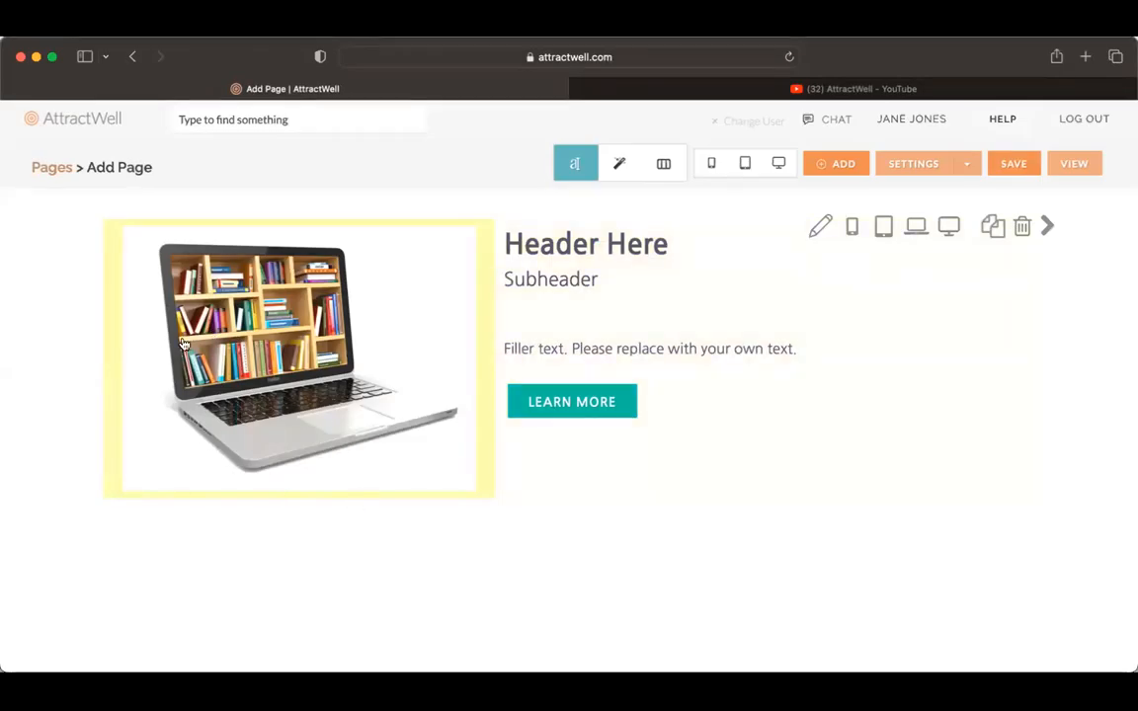
Step: Open the section's laptop image for editing and choose to replace it with a Canva design
{"action": "left_click", "coordinate": [323, 417]}
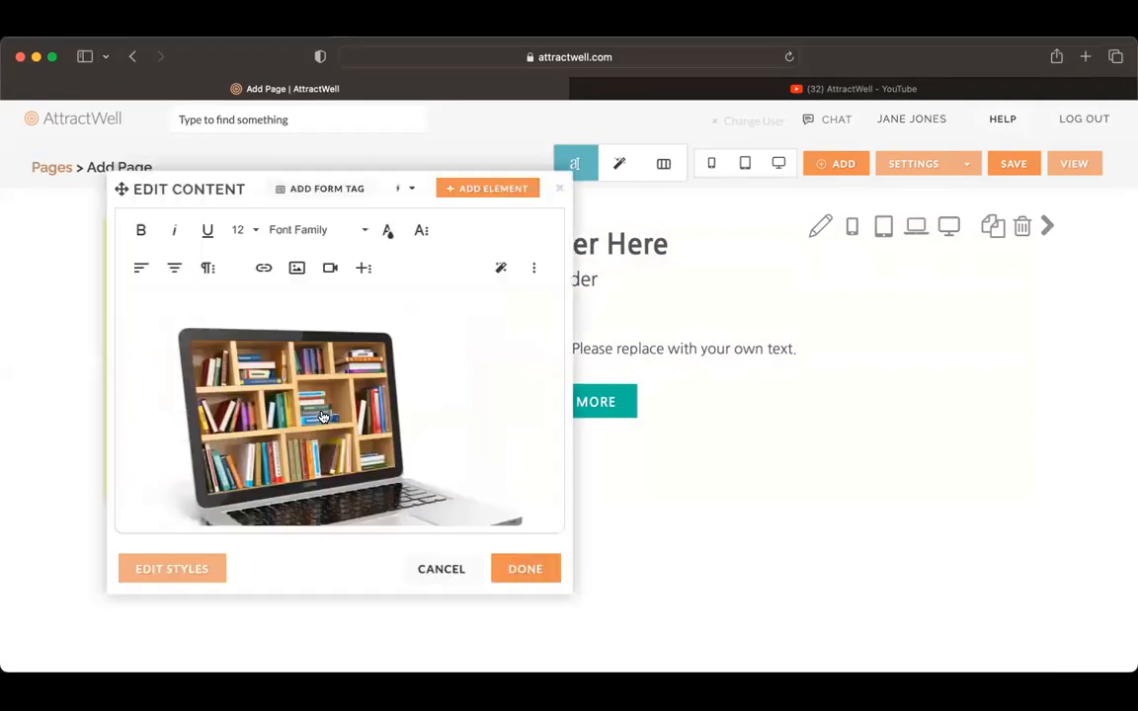
{"action": "left_click", "coordinate": [298, 366]}
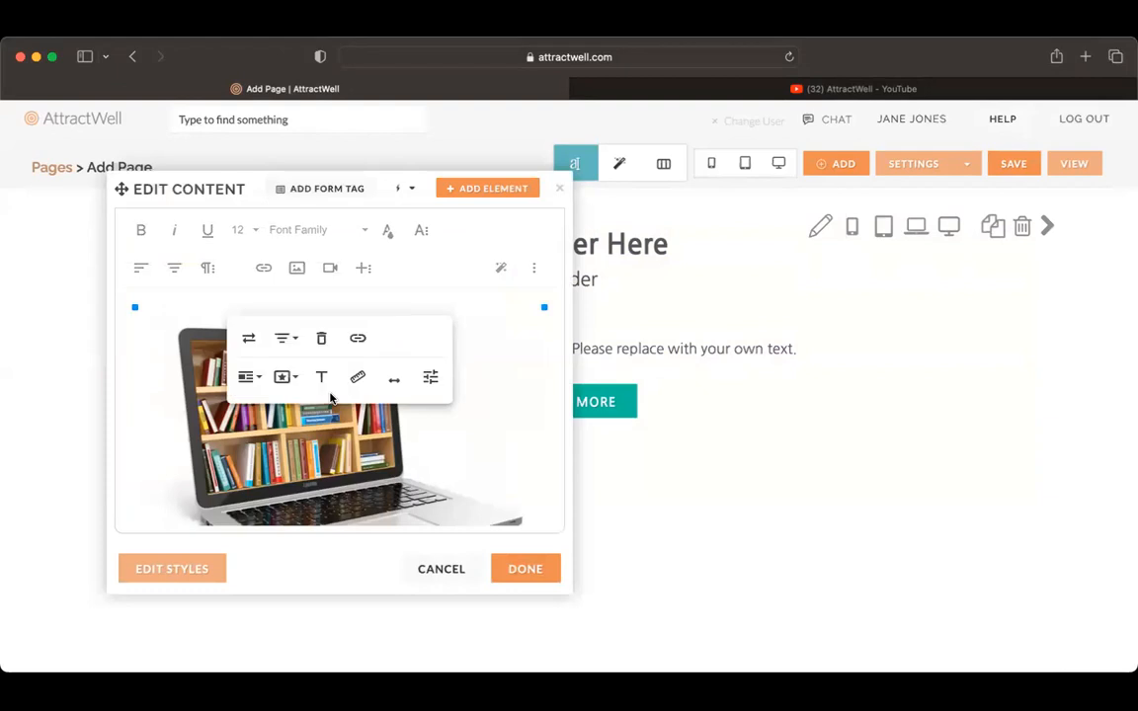
{"action": "left_click", "coordinate": [249, 337]}
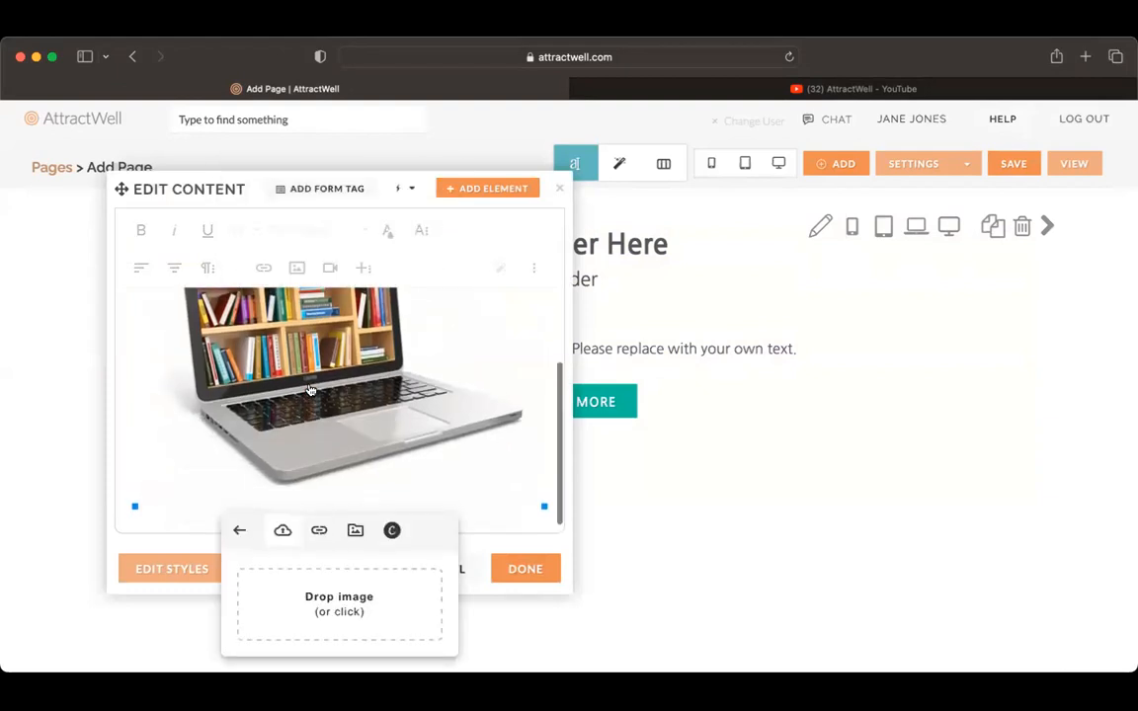
{"action": "left_click", "coordinate": [393, 527]}
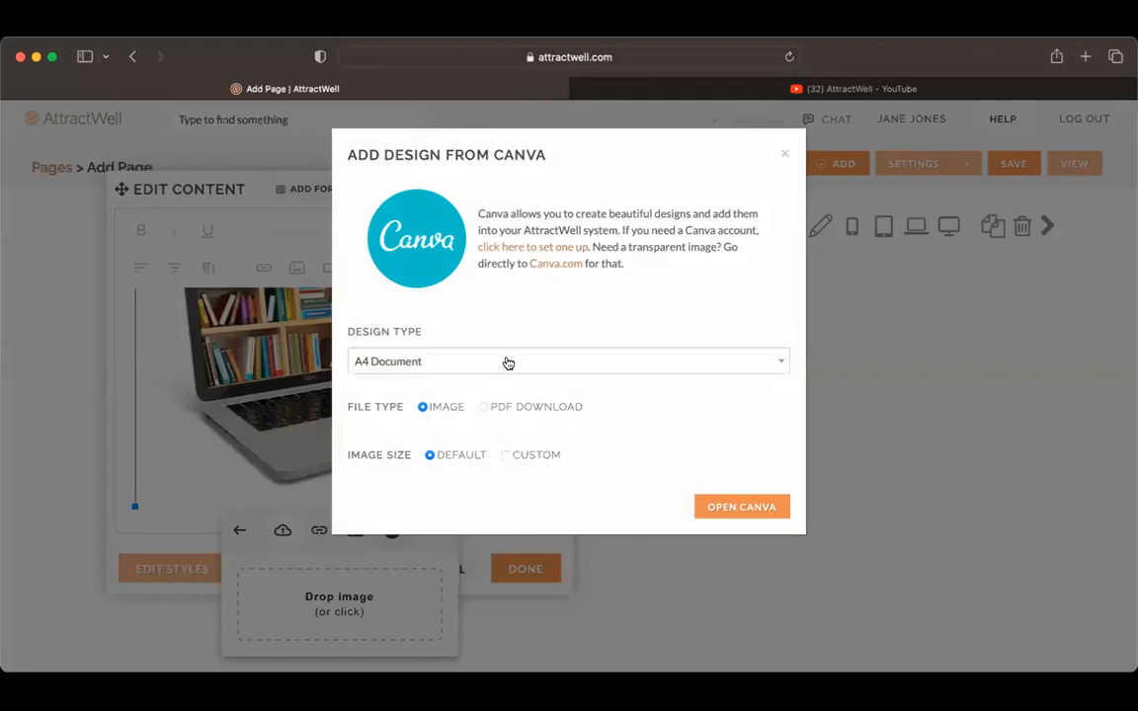
Step: Set the Canva design type to Logo, open the Canva editor and allow its third-party cookie
{"action": "left_click", "coordinate": [507, 362]}
{"action": "type", "text": "logo"}
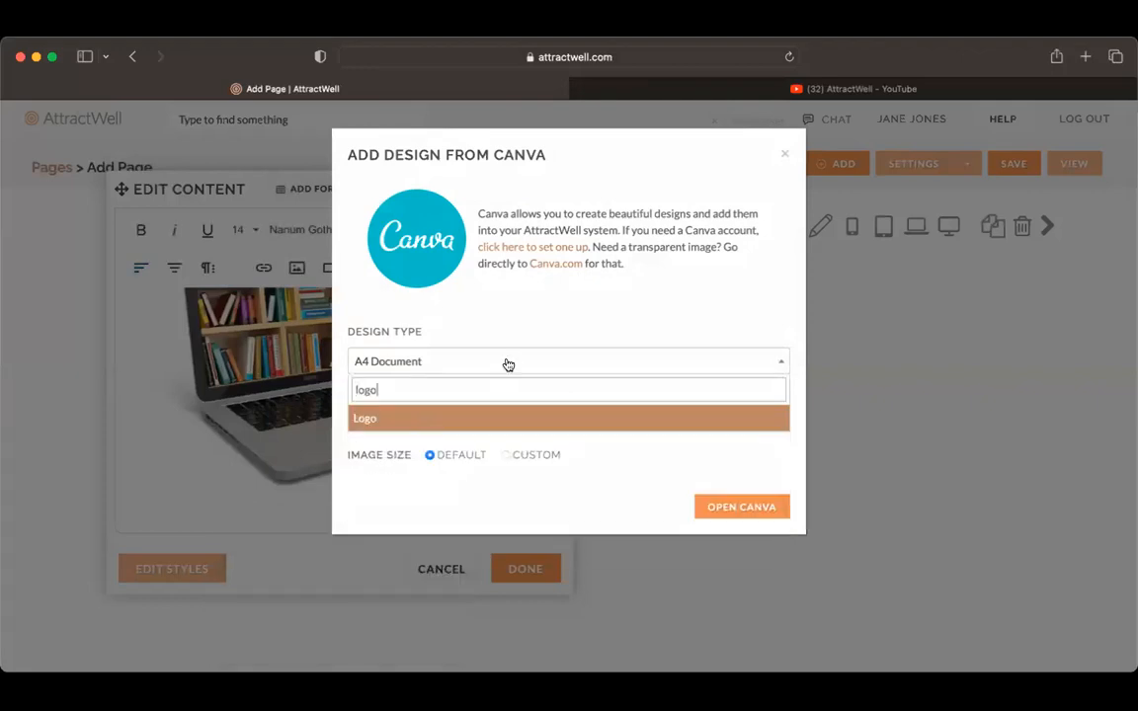
{"action": "left_click", "coordinate": [494, 425]}
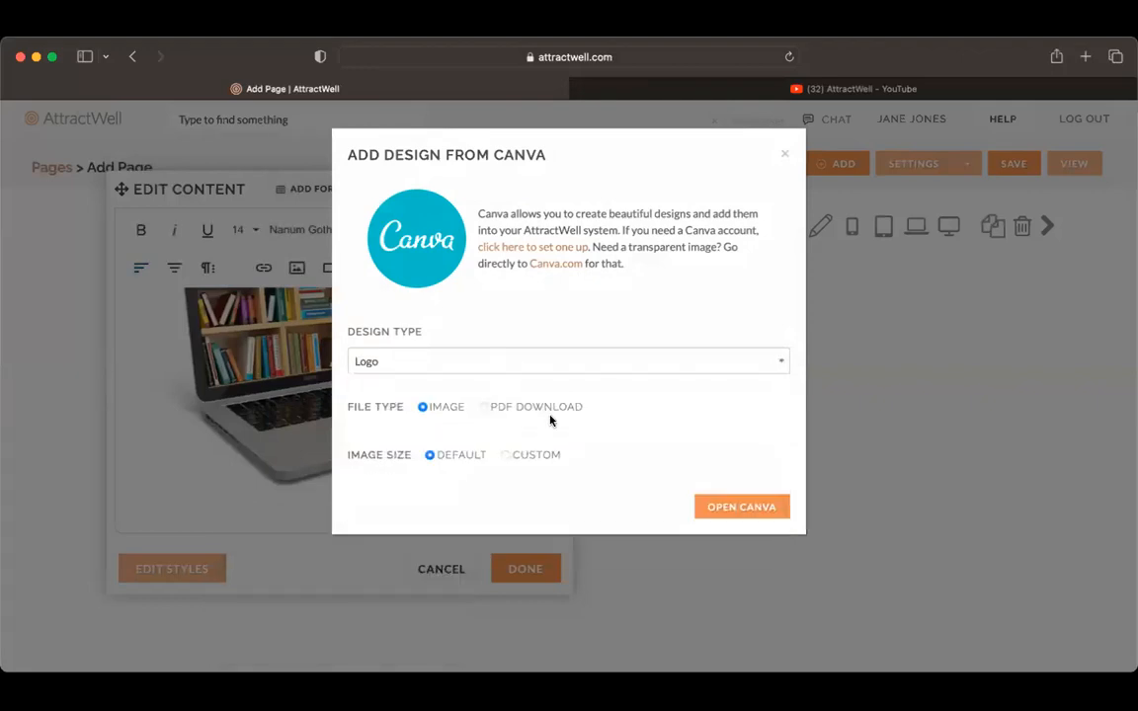
{"action": "left_click", "coordinate": [729, 507]}
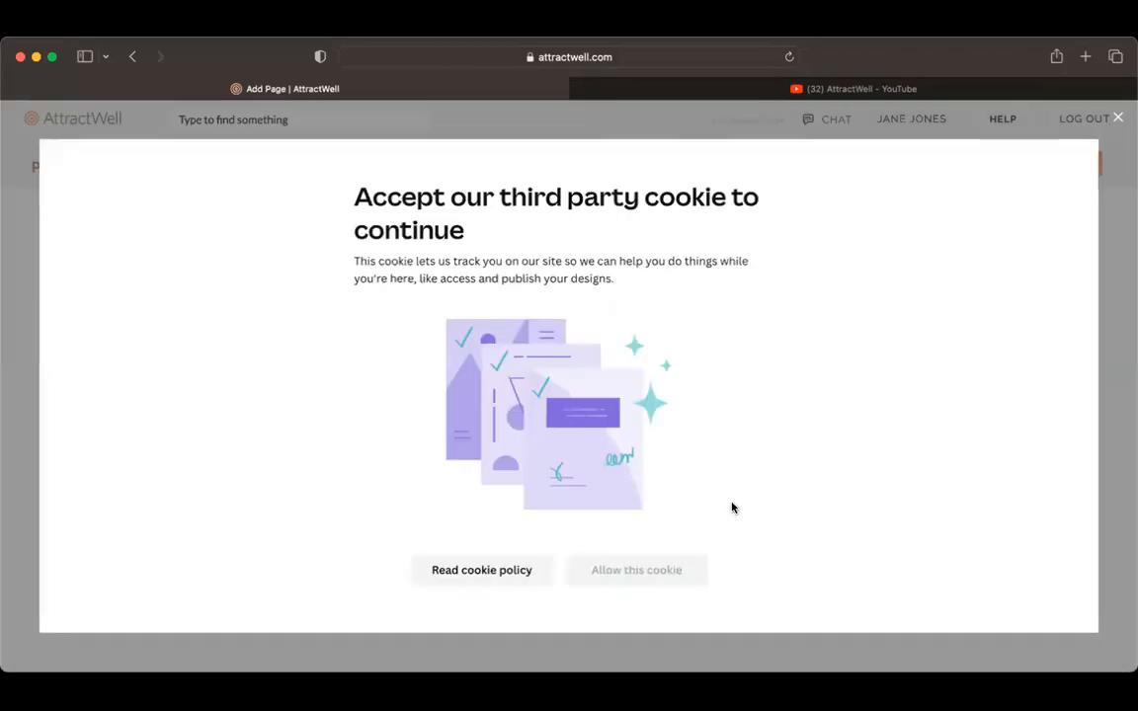
{"action": "left_click", "coordinate": [474, 573]}
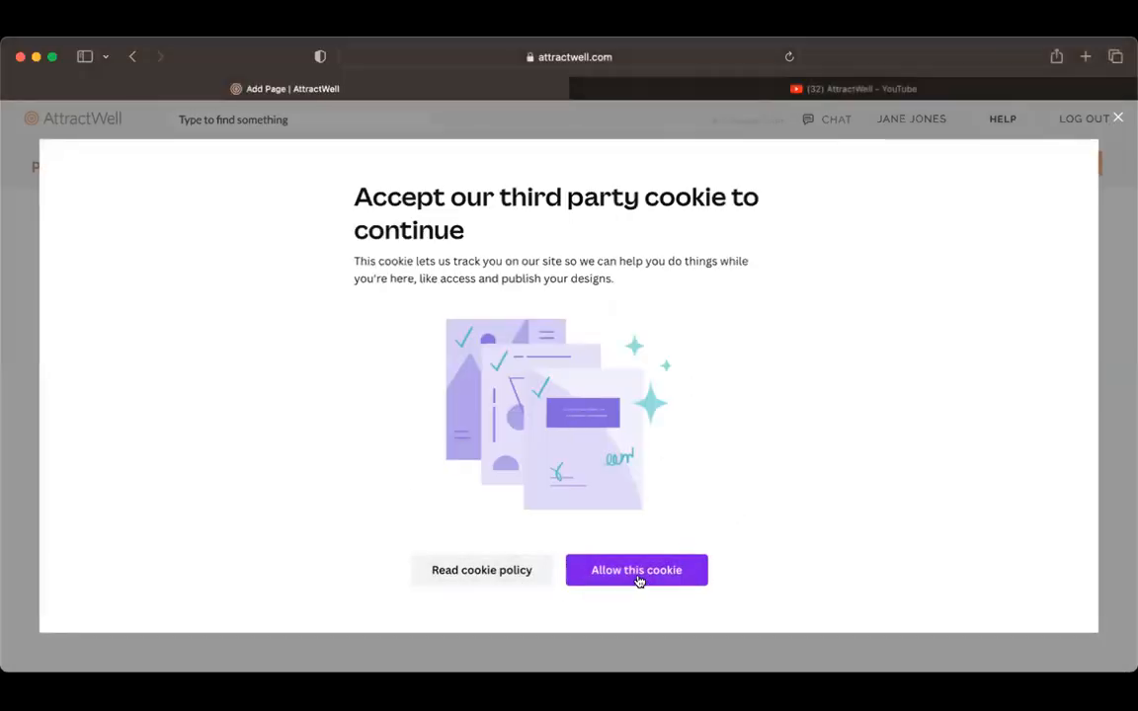
{"action": "left_click", "coordinate": [637, 577]}
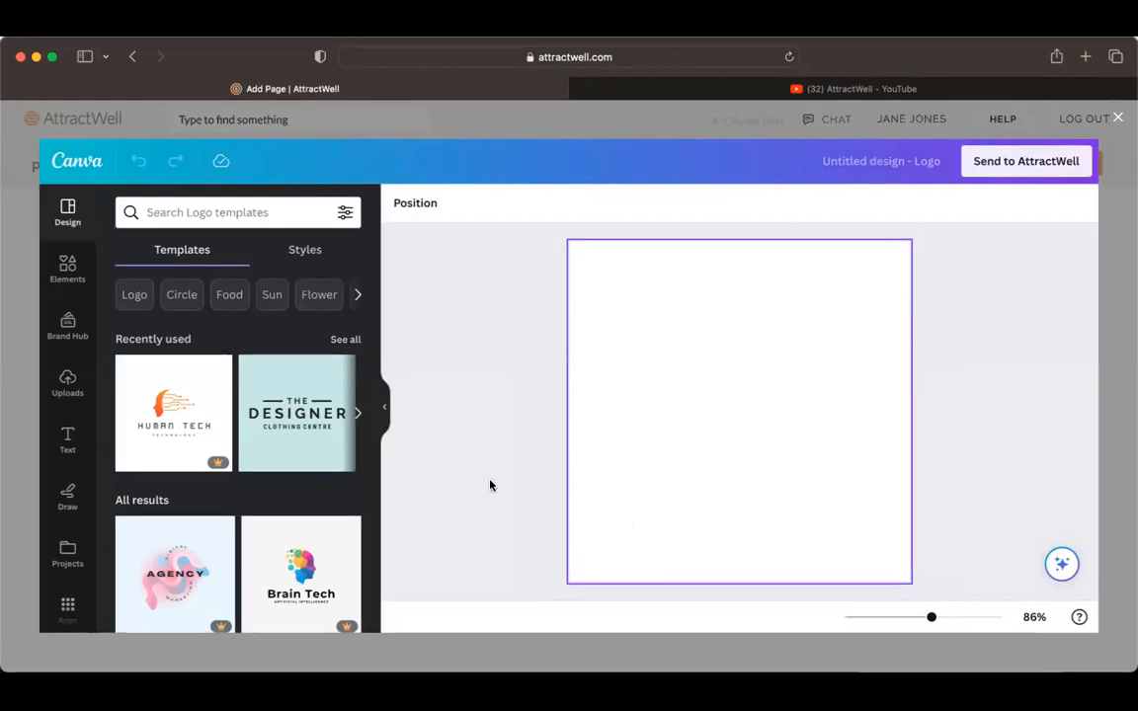
Step: Search Canva's elements for "phone frame" and add the first frame result to the design
{"action": "scroll", "coordinate": [77, 569], "scroll_direction": "down", "scroll_amount": 2}
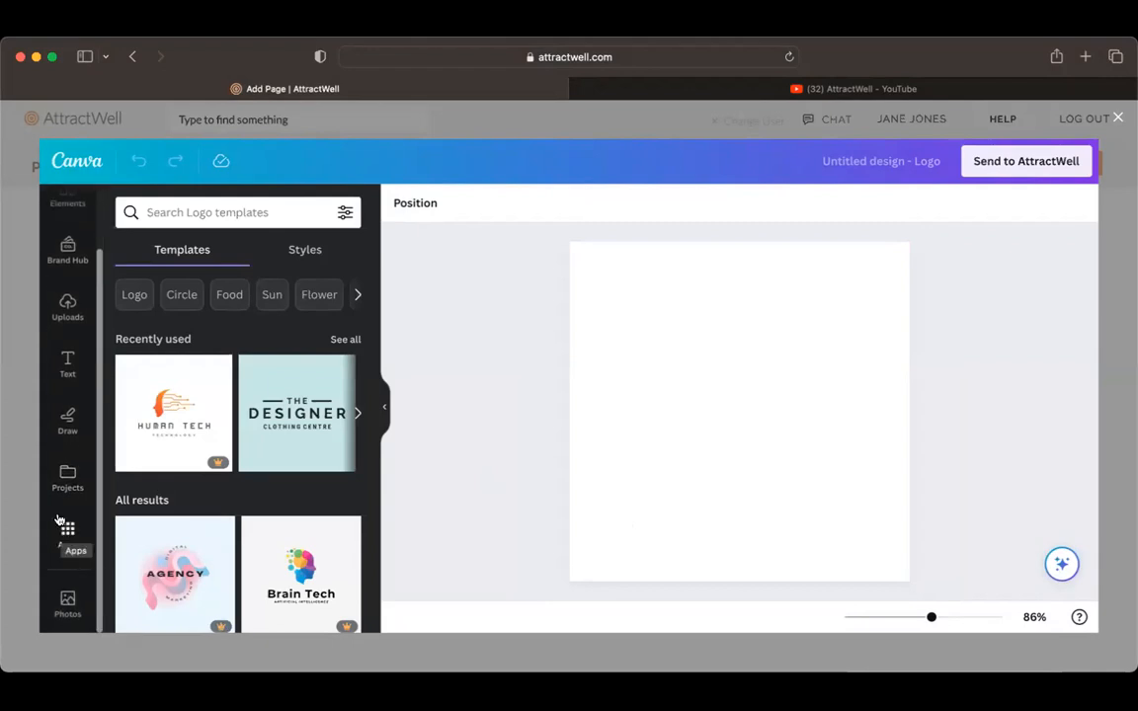
{"action": "scroll", "coordinate": [57, 326], "scroll_direction": "up", "scroll_amount": 2}
{"action": "left_click", "coordinate": [74, 277]}
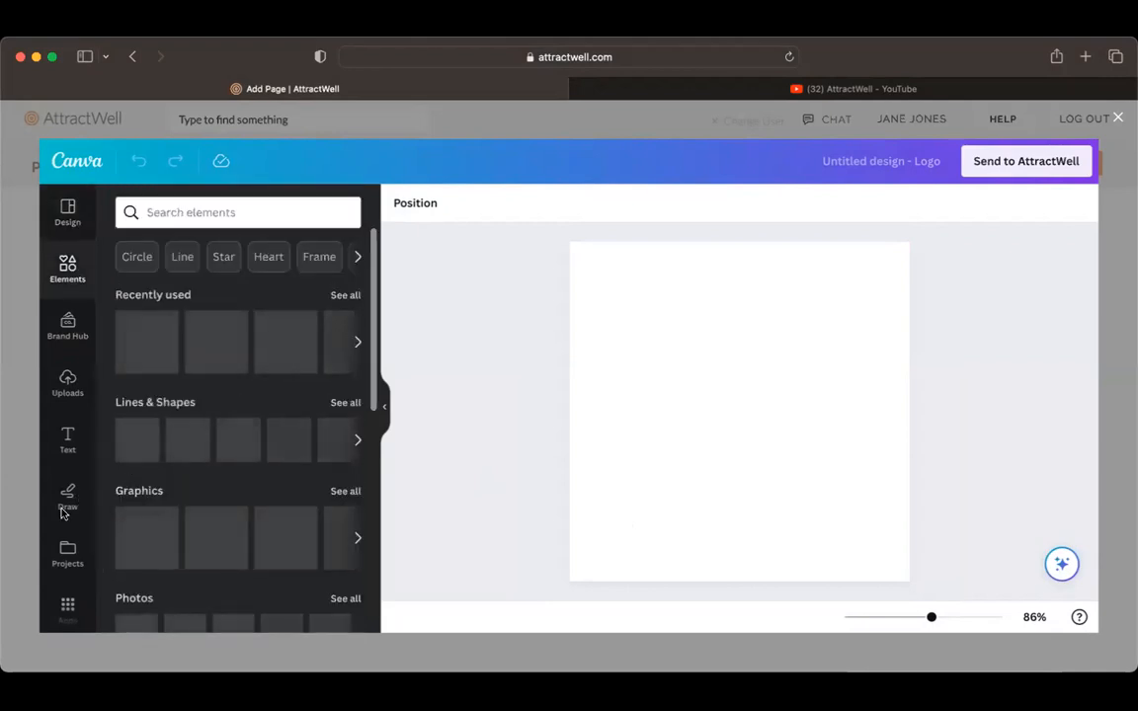
{"action": "left_click", "coordinate": [206, 213]}
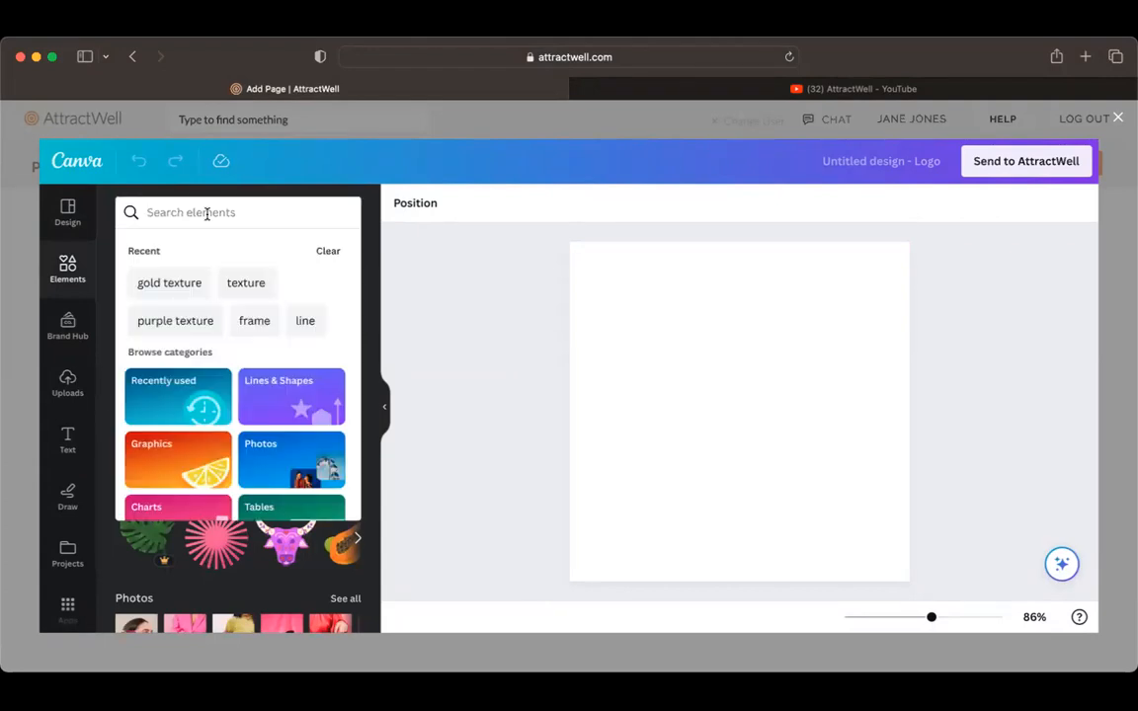
{"action": "type", "text": "phone frame"}
{"action": "key", "text": "Return"}
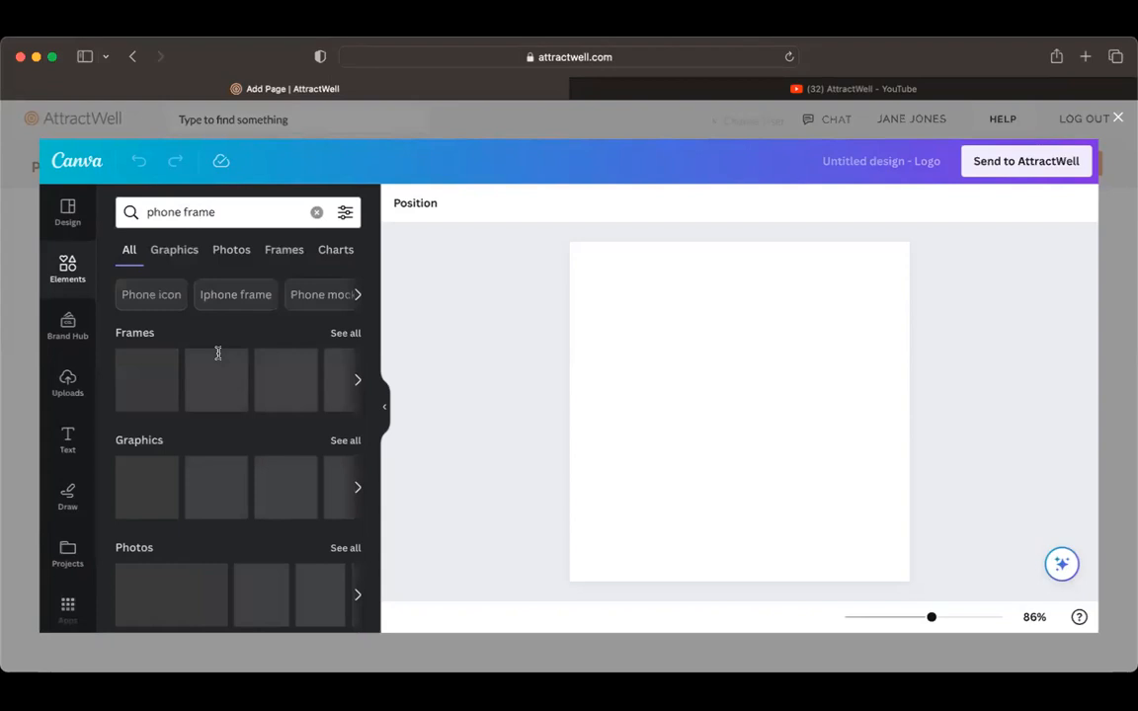
{"action": "left_click", "coordinate": [145, 390]}
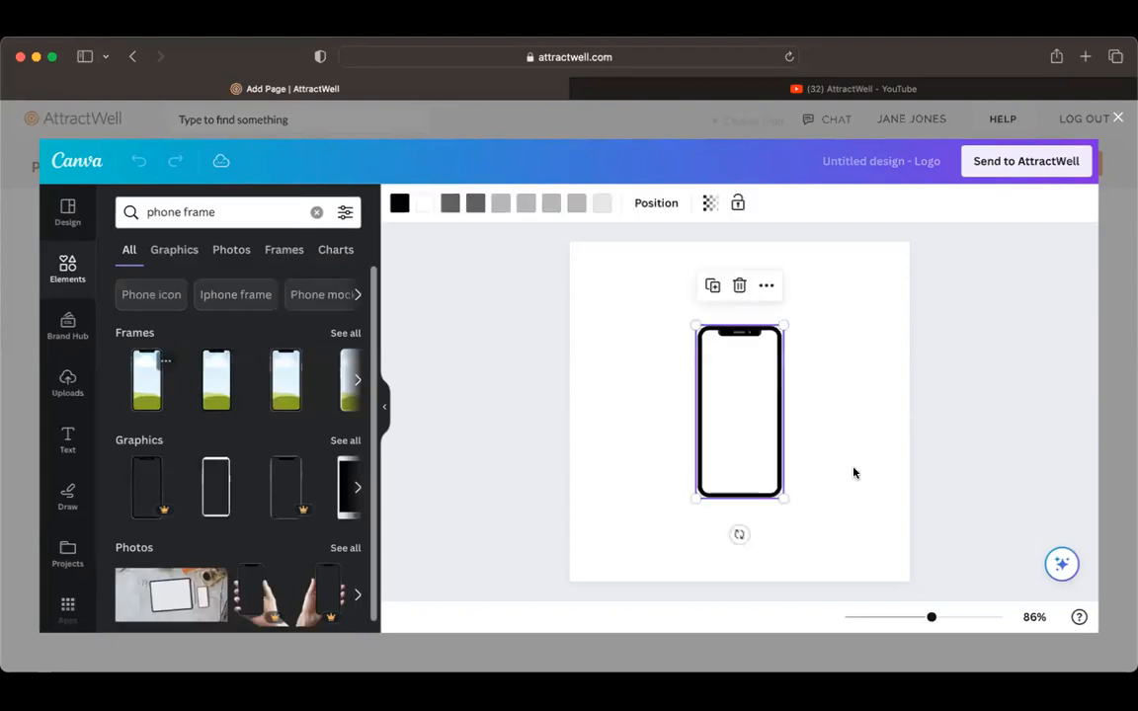
Step: Enlarge the phone frame to fill the full height of the canvas, centered horizontally
{"action": "left_click_drag", "start_coordinate": [695, 324], "coordinate": [610, 275]}
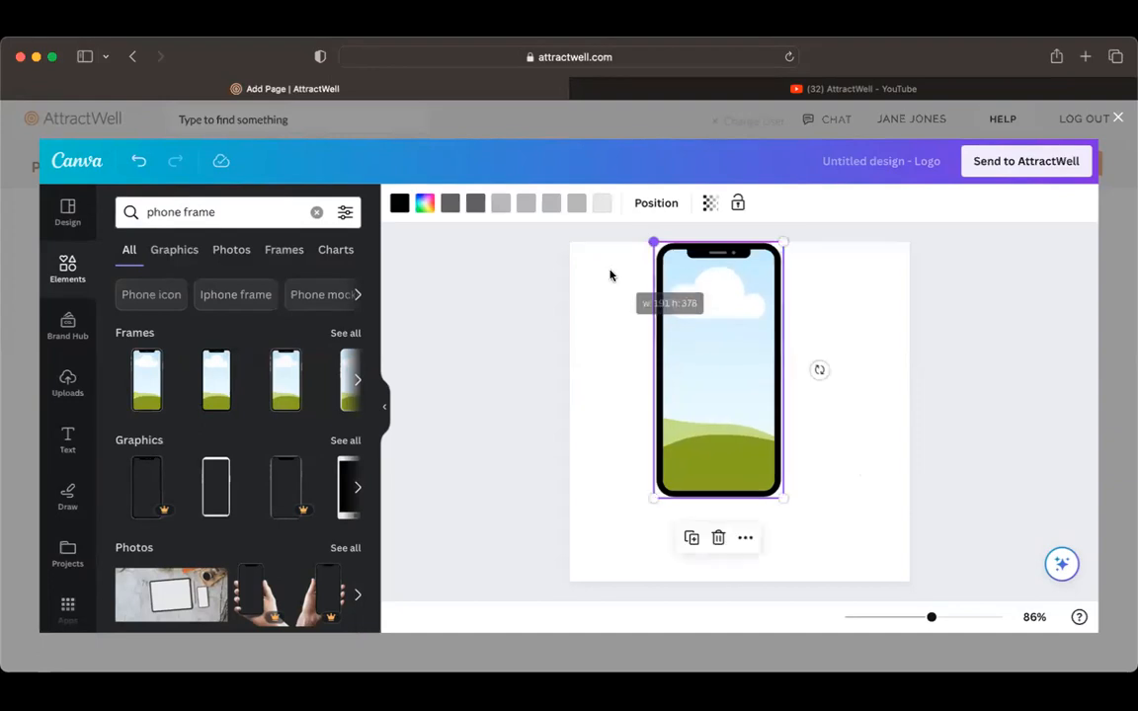
{"action": "left_click_drag", "start_coordinate": [783, 497], "coordinate": [833, 582]}
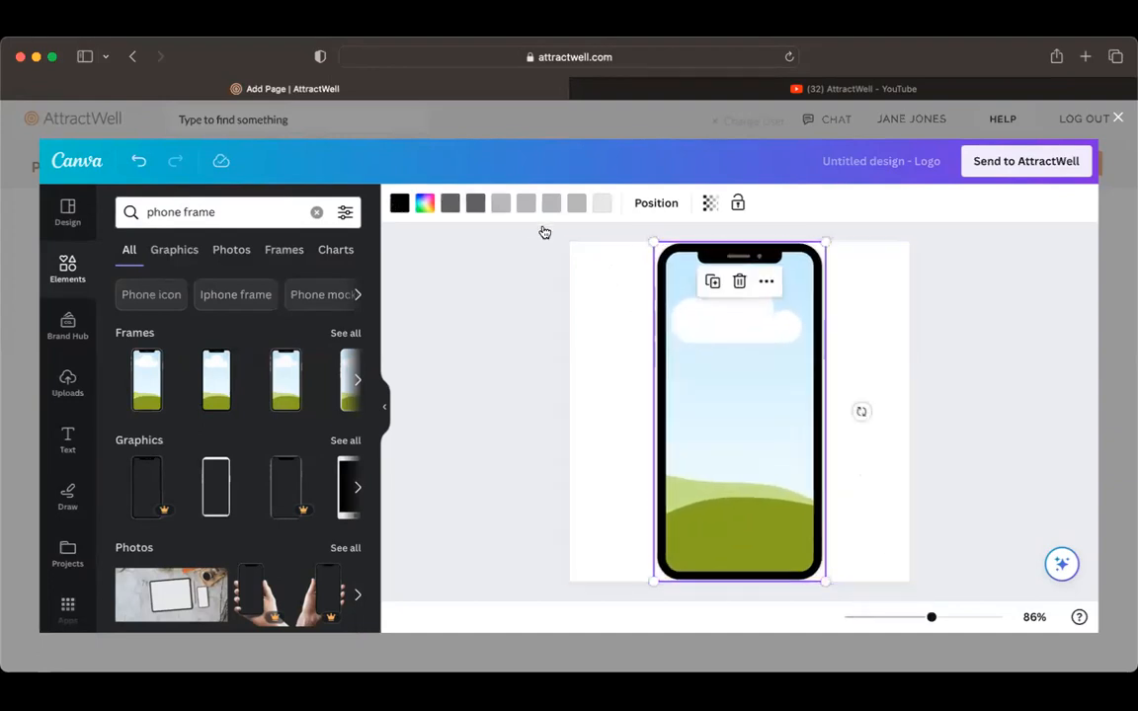
{"action": "left_click", "coordinate": [530, 348]}
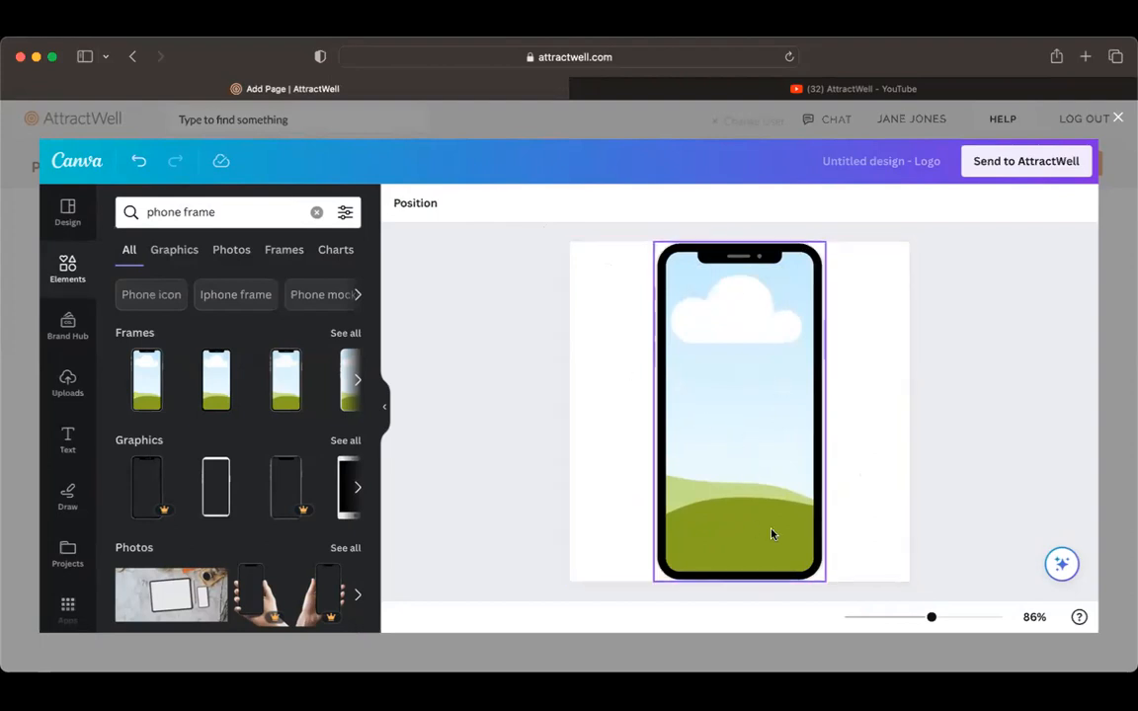
Step: Browse the uploaded images and fill the phone frame with the Video Conferencing Zoom Meetings image
{"action": "scroll", "coordinate": [71, 440], "scroll_direction": "down", "scroll_amount": 1}
{"action": "scroll", "coordinate": [71, 450], "scroll_direction": "down", "scroll_amount": 2}
{"action": "left_click", "coordinate": [67, 332]}
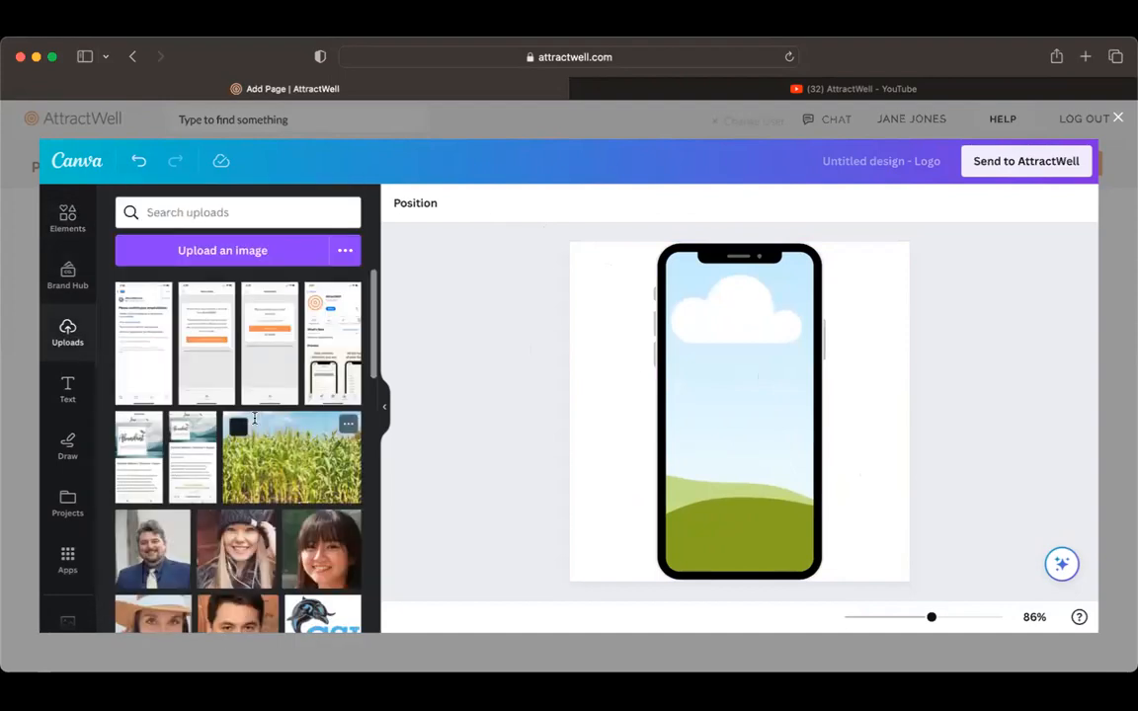
{"action": "scroll", "coordinate": [254, 419], "scroll_direction": "down", "scroll_amount": 8}
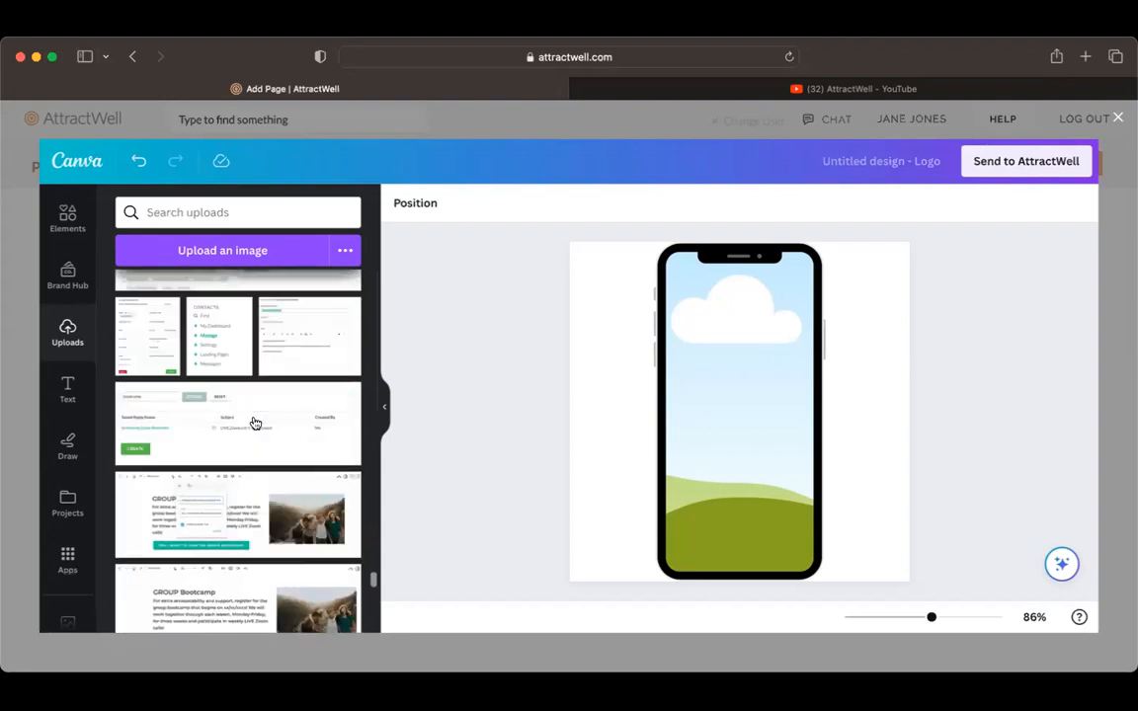
{"action": "scroll", "coordinate": [254, 423], "scroll_direction": "down", "scroll_amount": 10}
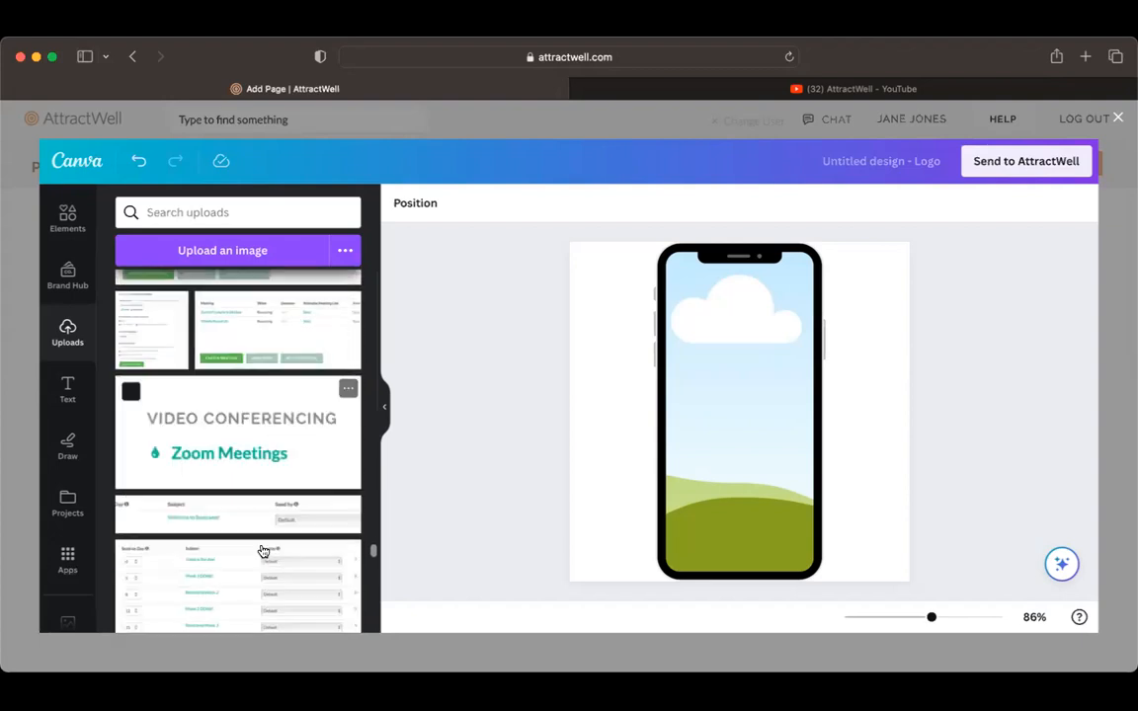
{"action": "scroll", "coordinate": [262, 551], "scroll_direction": "down", "scroll_amount": 1}
{"action": "left_click_drag", "start_coordinate": [735, 443], "coordinate": [768, 457]}
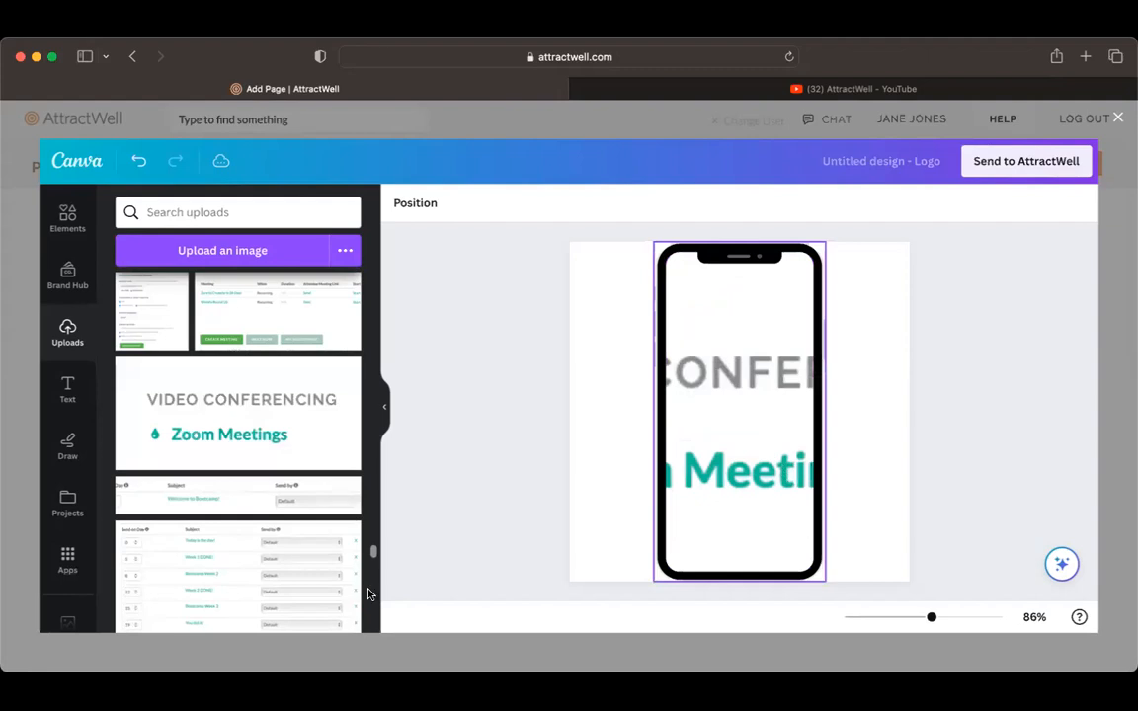
Step: Fill the phone frame with the GROUP Bootcamp image from the uploads instead
{"action": "scroll", "coordinate": [341, 608], "scroll_direction": "down", "scroll_amount": 5}
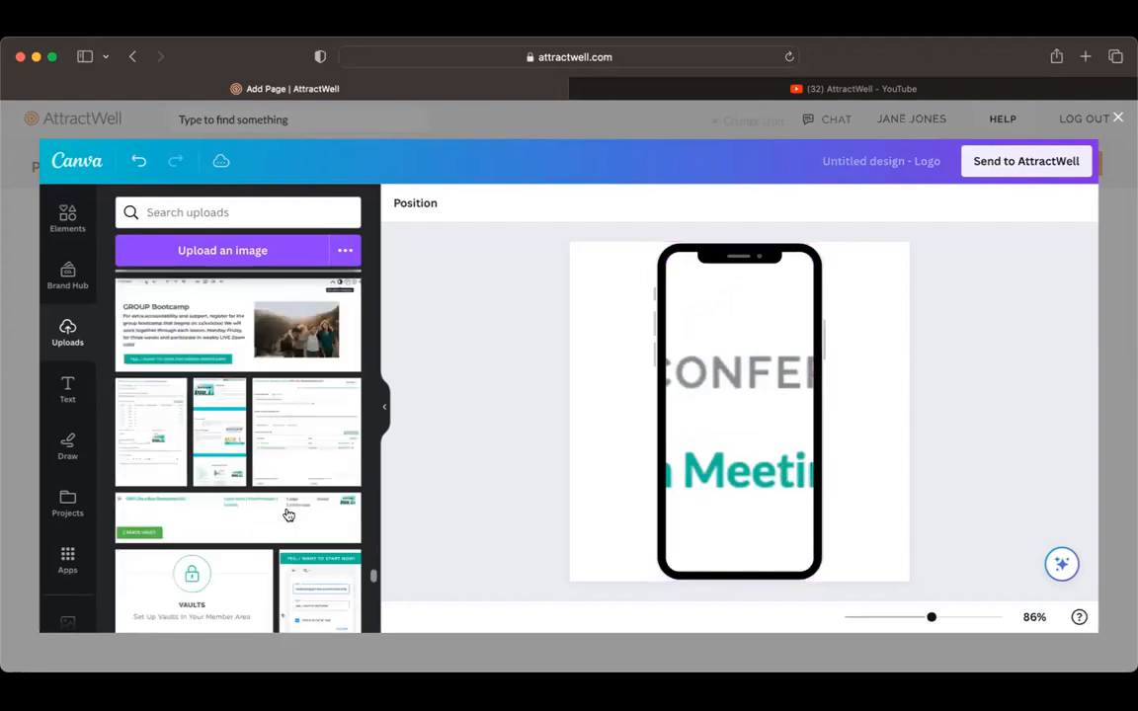
{"action": "scroll", "coordinate": [287, 515], "scroll_direction": "up", "scroll_amount": 3}
{"action": "scroll", "coordinate": [301, 563], "scroll_direction": "down", "scroll_amount": 3}
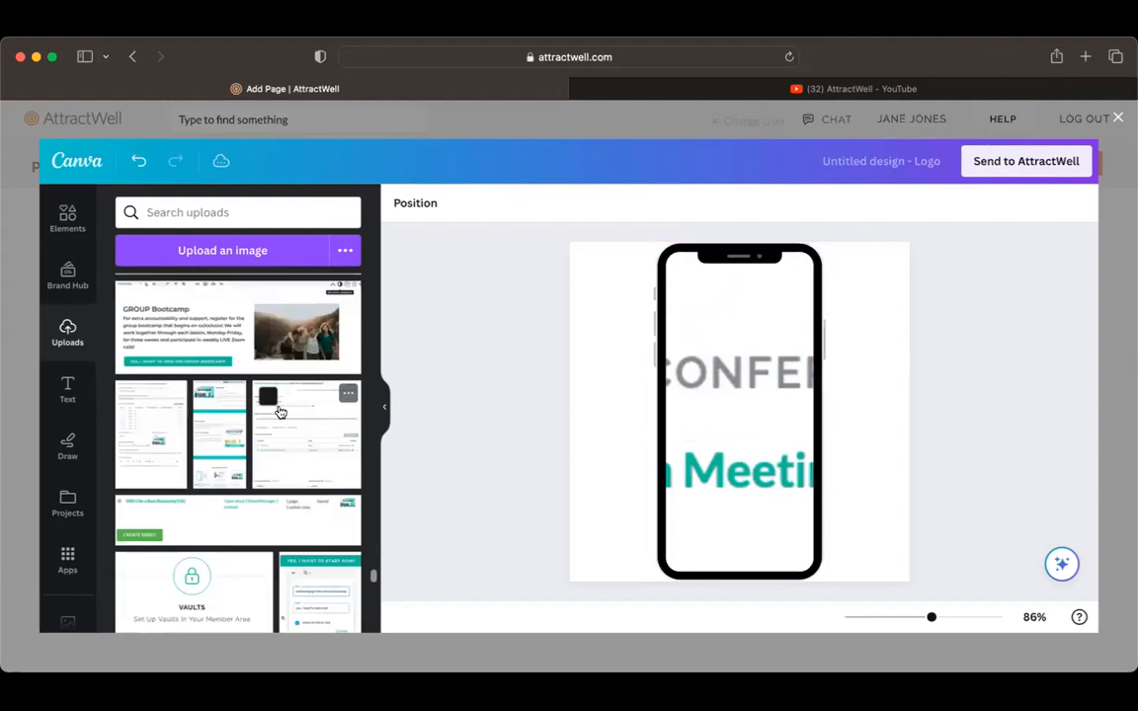
{"action": "scroll", "coordinate": [282, 396], "scroll_direction": "up", "scroll_amount": 1}
{"action": "left_click_drag", "start_coordinate": [663, 400], "coordinate": [770, 427]}
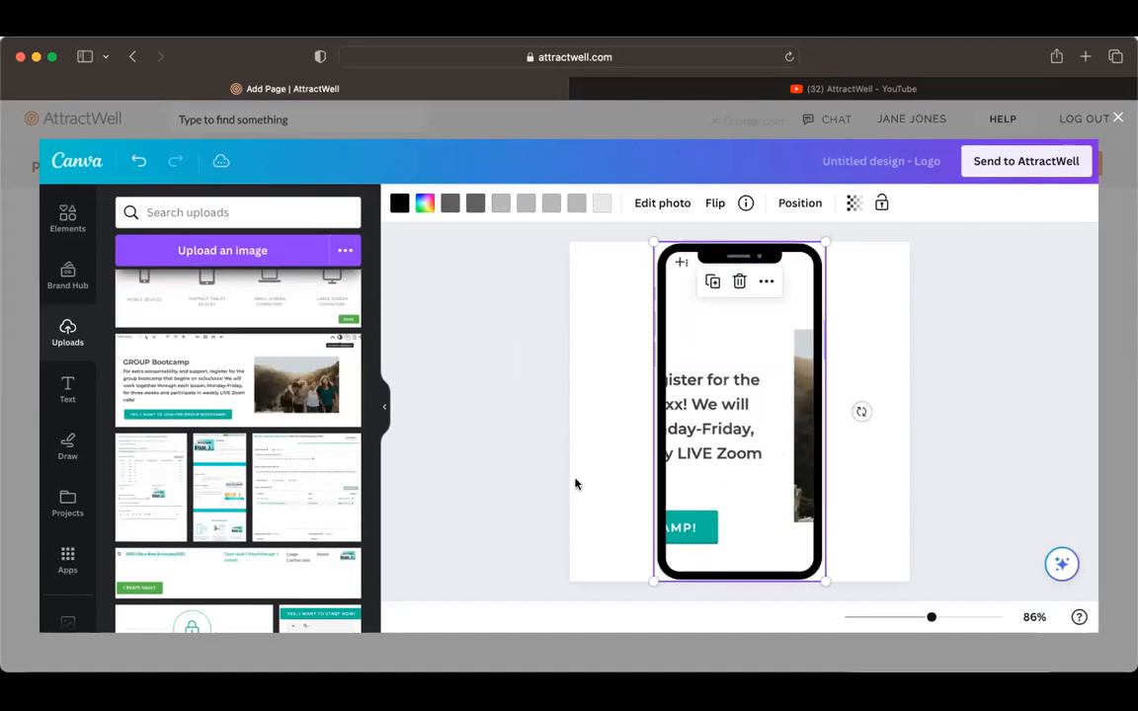
Step: Reposition the GROUP Bootcamp image inside the phone frame so the photo of the four women fills the screen area
{"action": "double_click", "coordinate": [805, 462]}
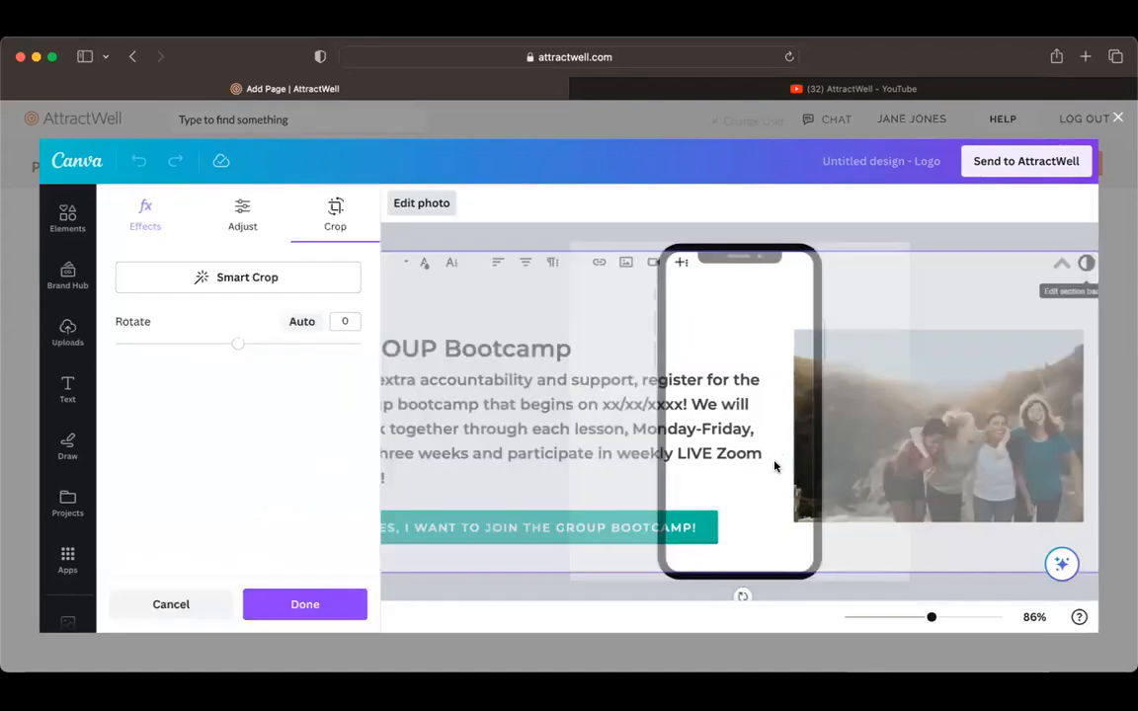
{"action": "double_click", "coordinate": [736, 466]}
{"action": "left_click_drag", "start_coordinate": [805, 464], "coordinate": [748, 463]}
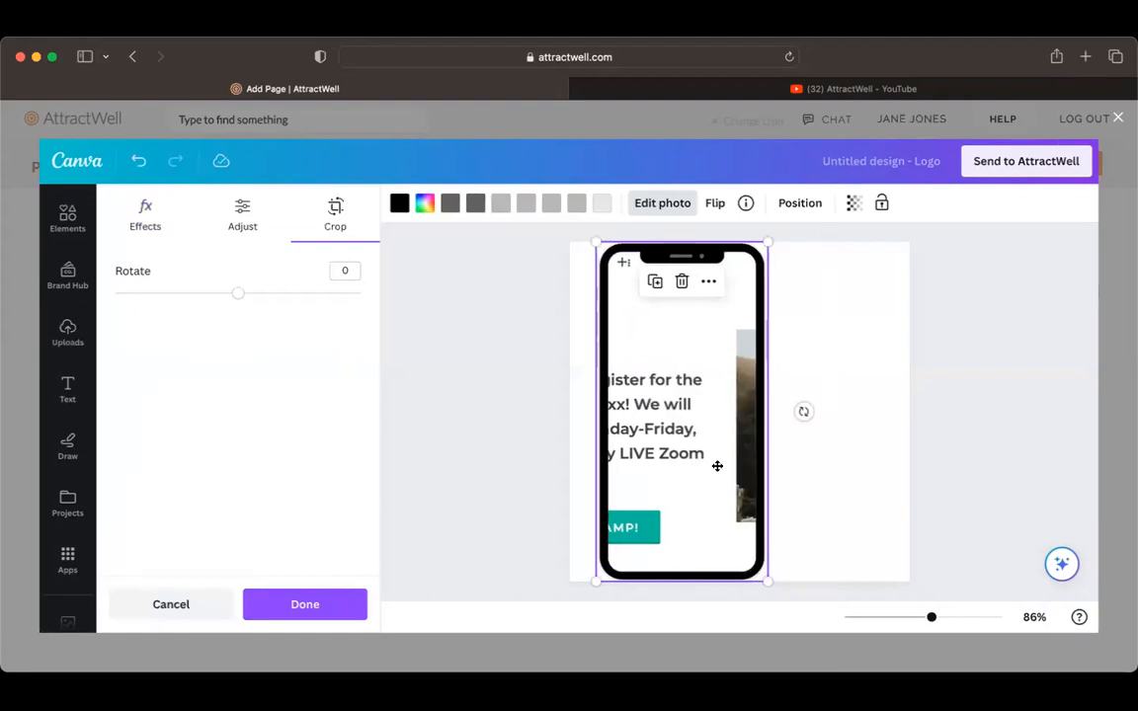
{"action": "double_click", "coordinate": [717, 465]}
{"action": "left_click_drag", "start_coordinate": [582, 465], "coordinate": [467, 463]}
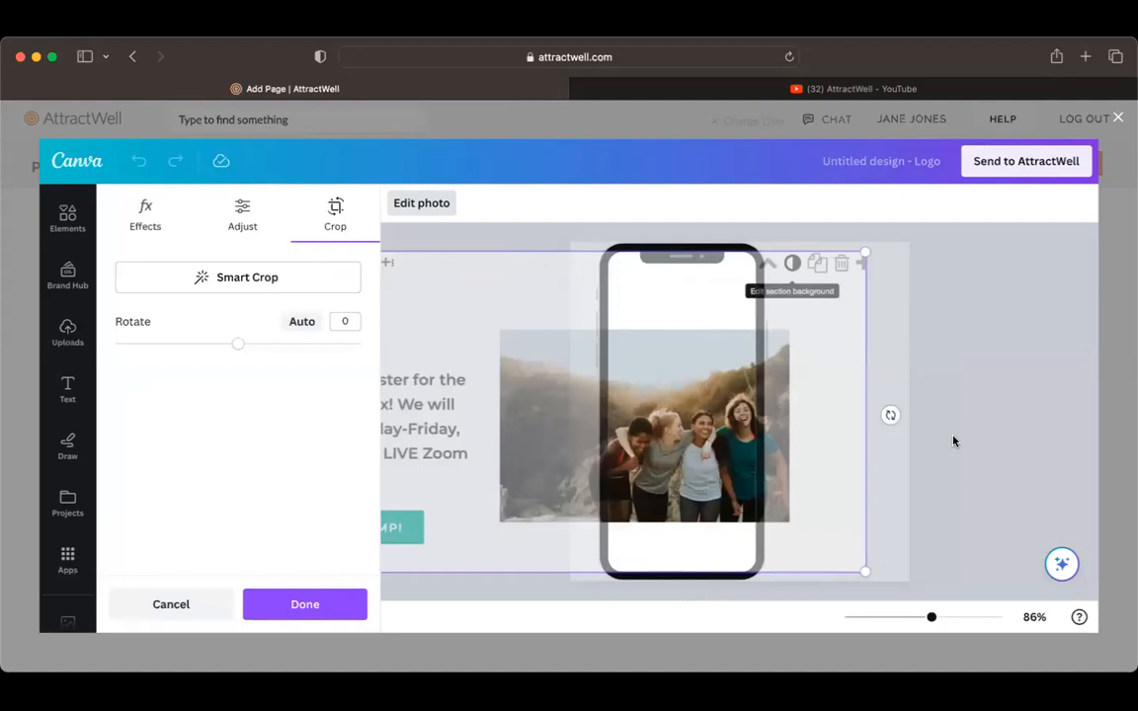
{"action": "left_click", "coordinate": [802, 409]}
Step: Recenter the phone frame on the canvas and send the design to AttractWell as the section's image, finishing the content edit
{"action": "left_click_drag", "start_coordinate": [763, 432], "coordinate": [817, 432]}
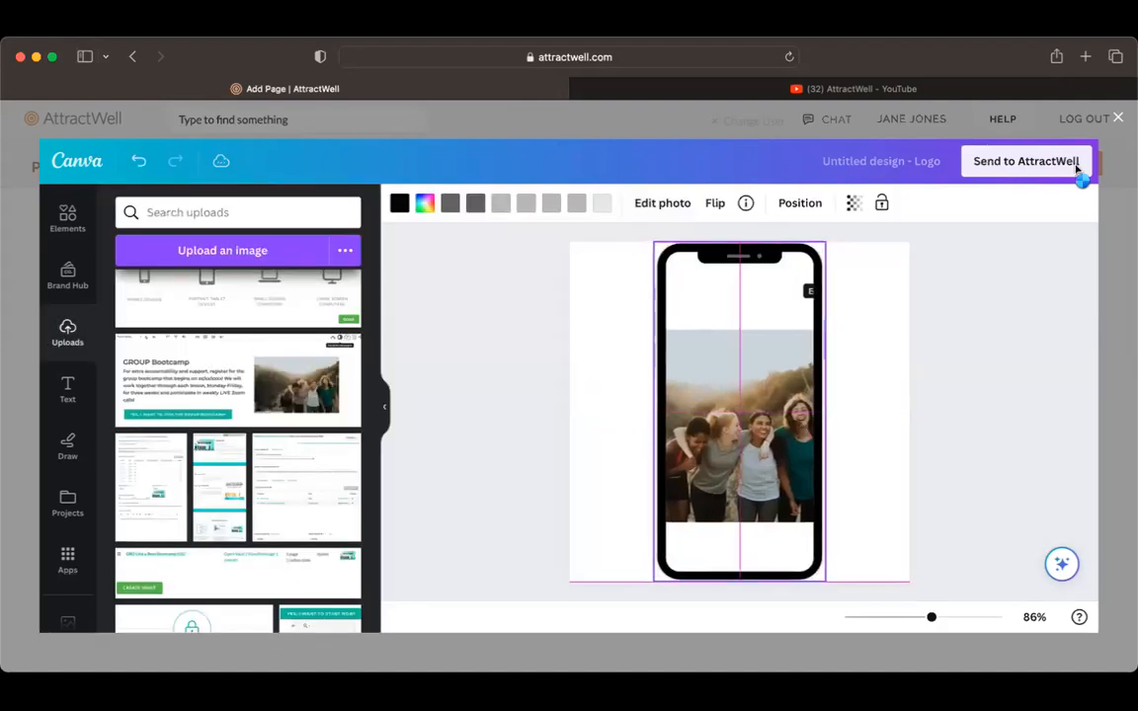
{"action": "left_click", "coordinate": [1025, 161]}
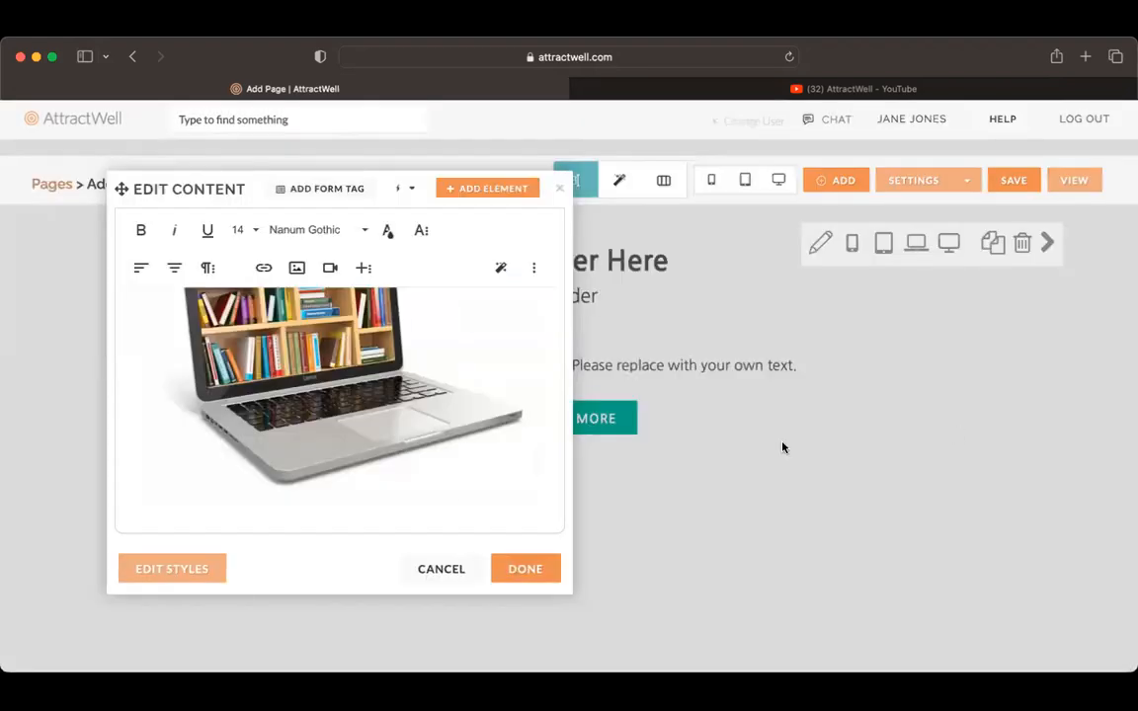
{"action": "left_click", "coordinate": [524, 570]}
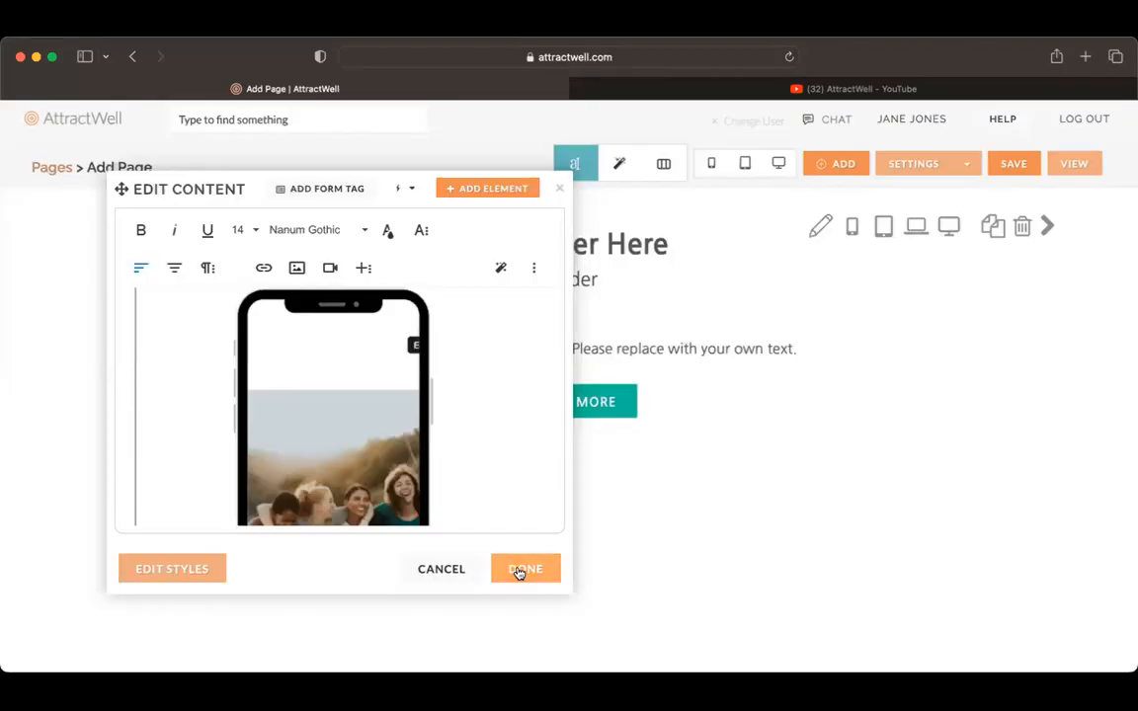
Step: Finish the content edit to keep the phone design as the section's image
{"action": "left_click", "coordinate": [519, 571]}
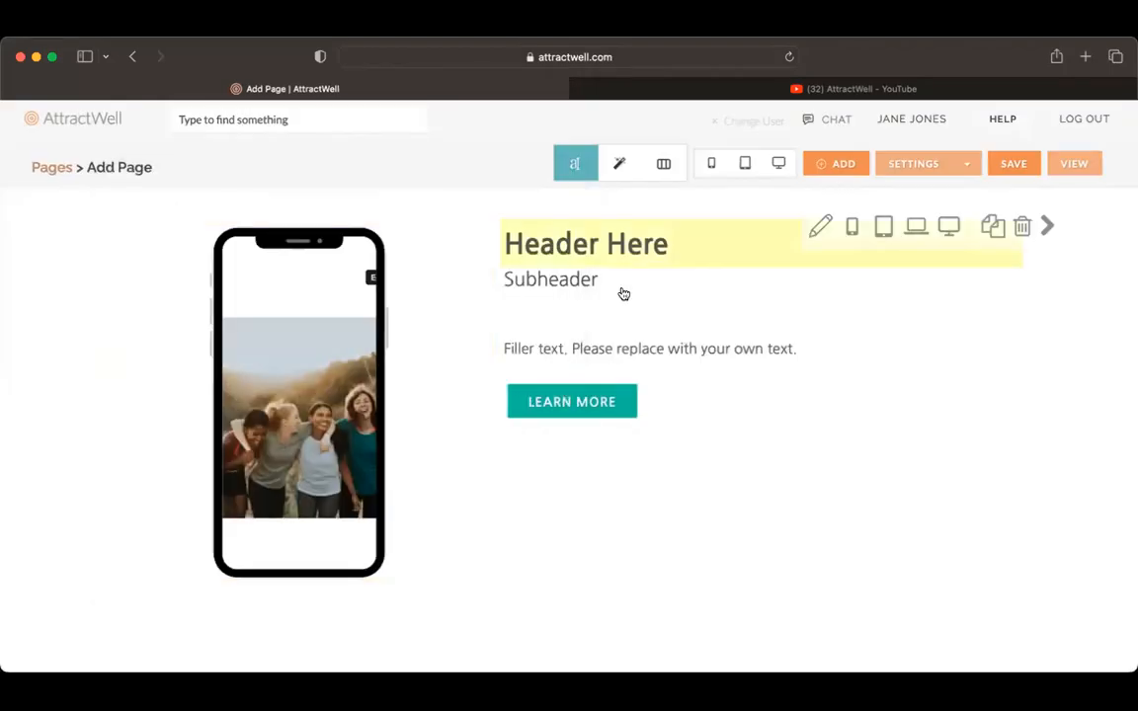
{"action": "left_click", "coordinate": [612, 244]}
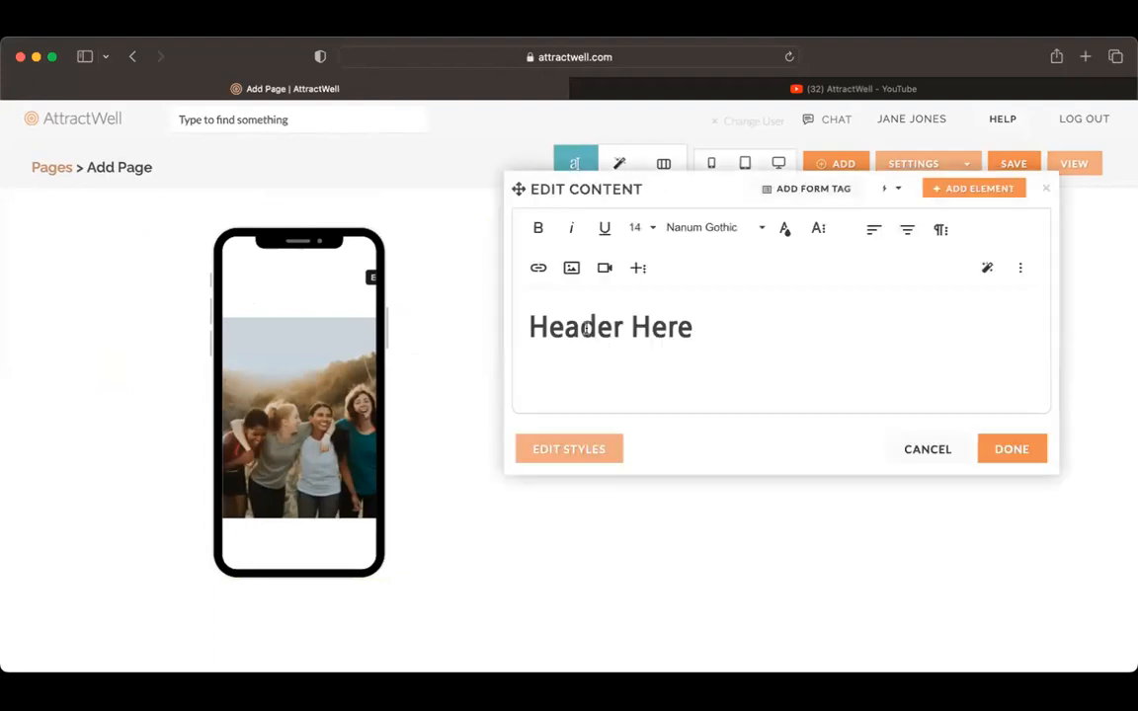
{"action": "left_click", "coordinate": [914, 449]}
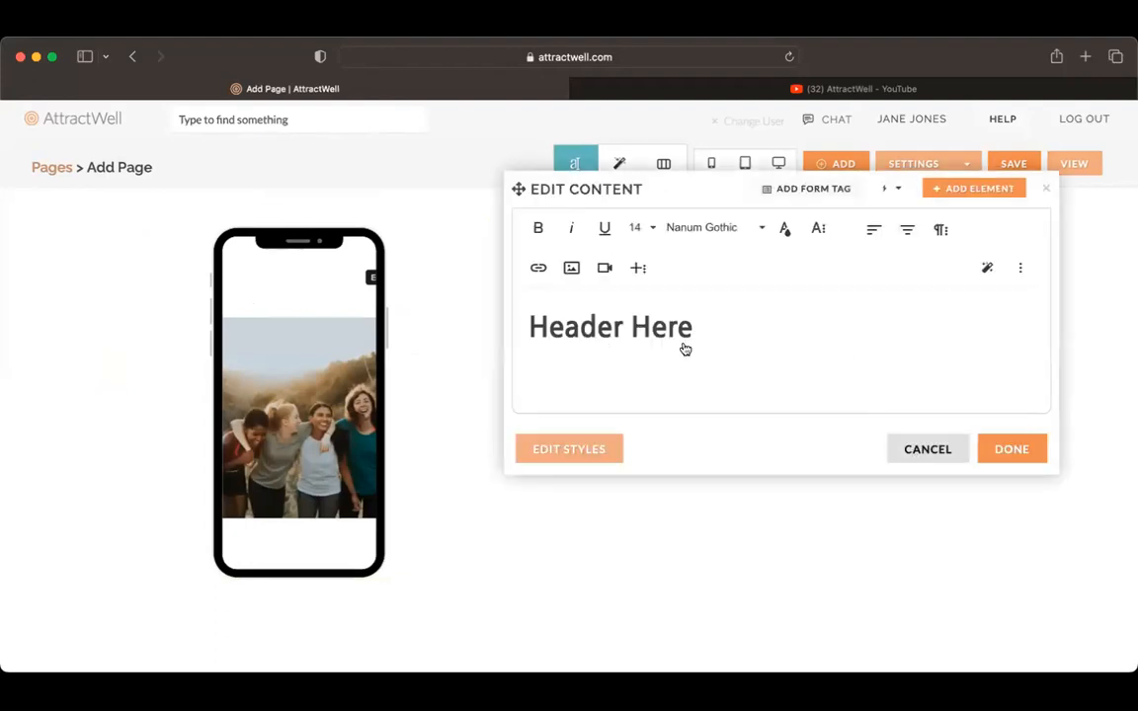
{"action": "left_click", "coordinate": [1018, 264]}
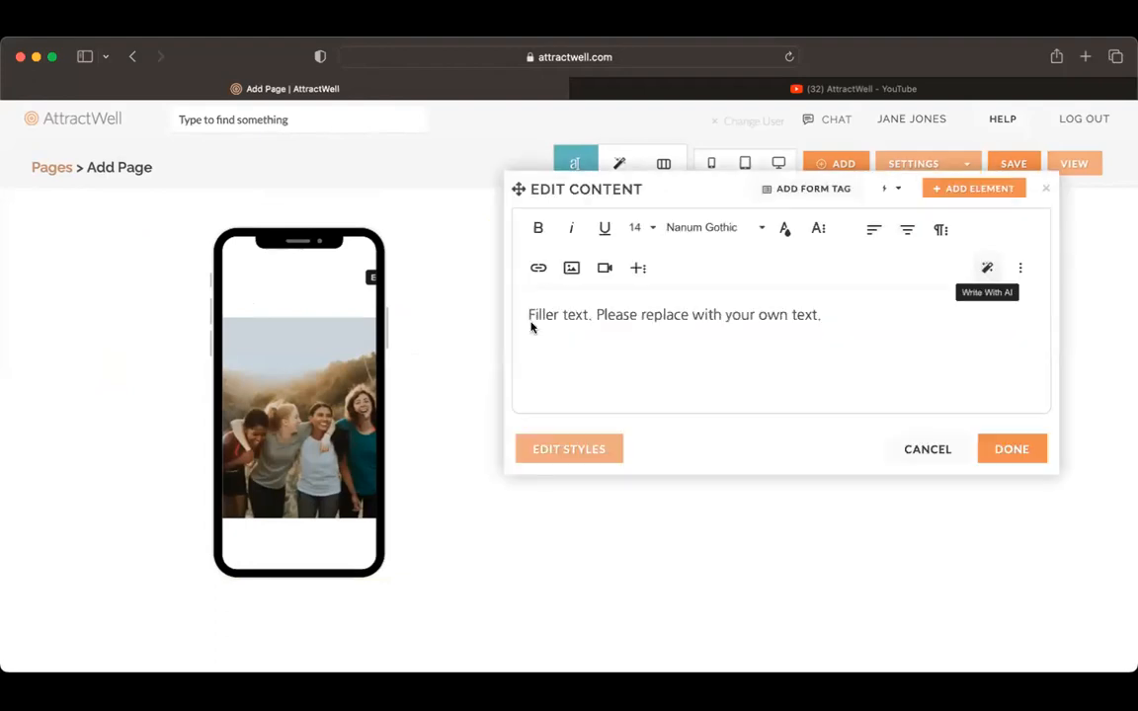
{"action": "left_click", "coordinate": [986, 267]}
{"action": "left_click", "coordinate": [787, 156]}
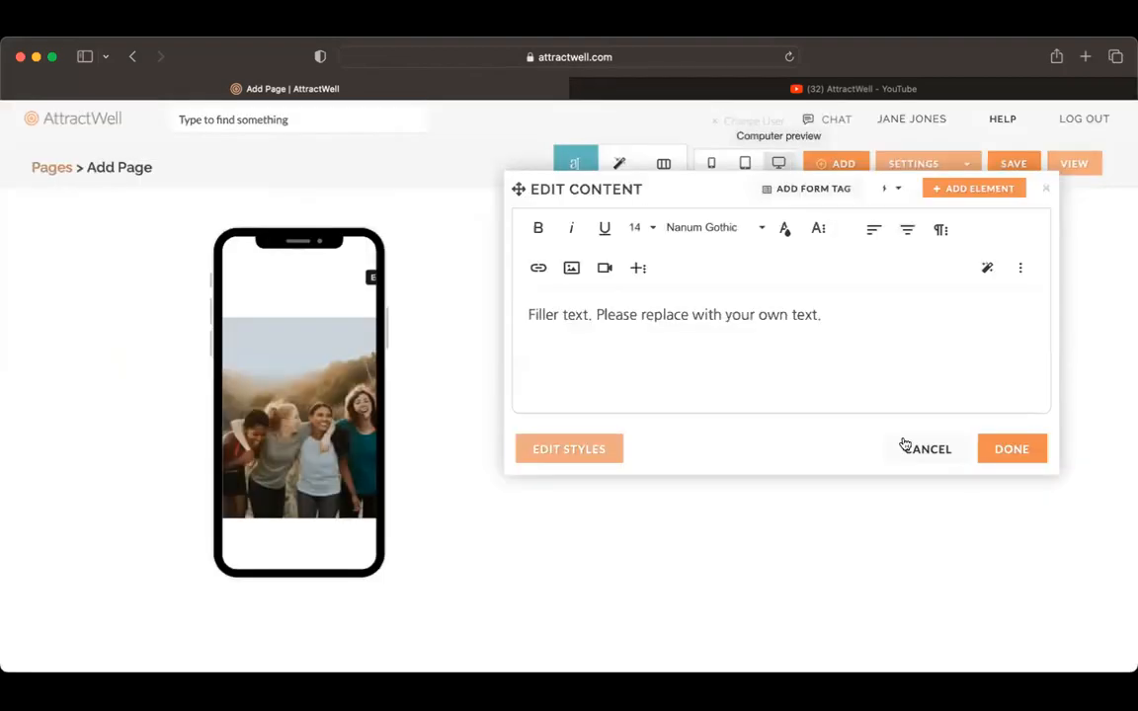
{"action": "left_click", "coordinate": [942, 452]}
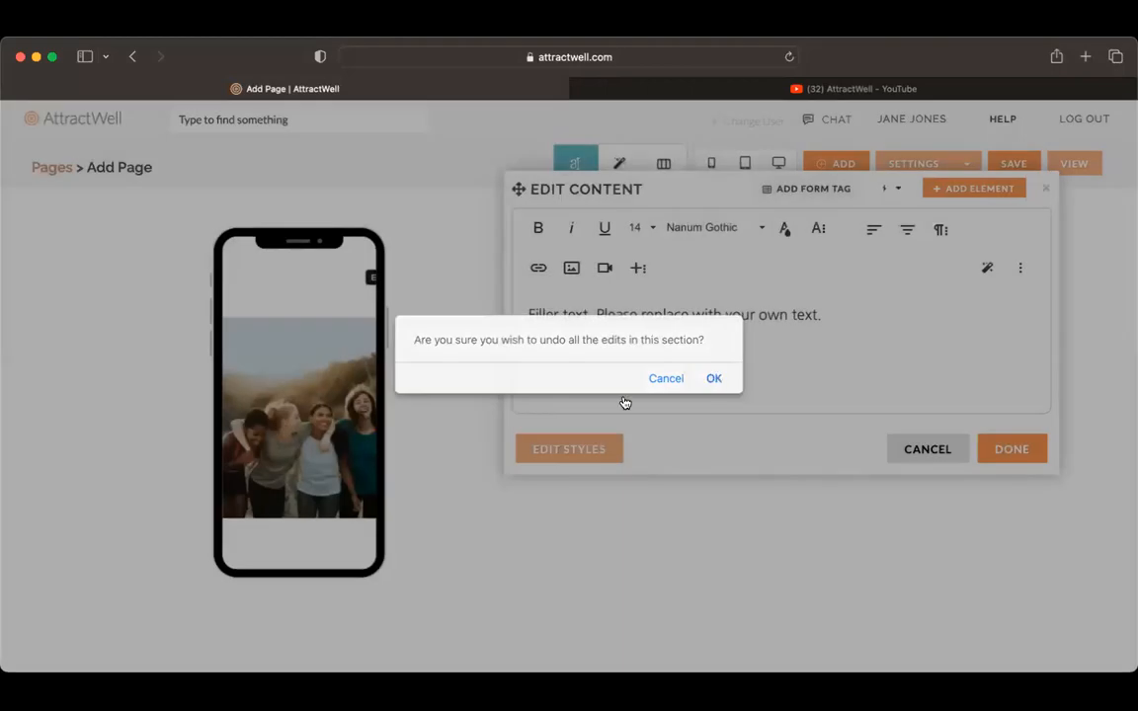
{"action": "key", "text": "Return"}
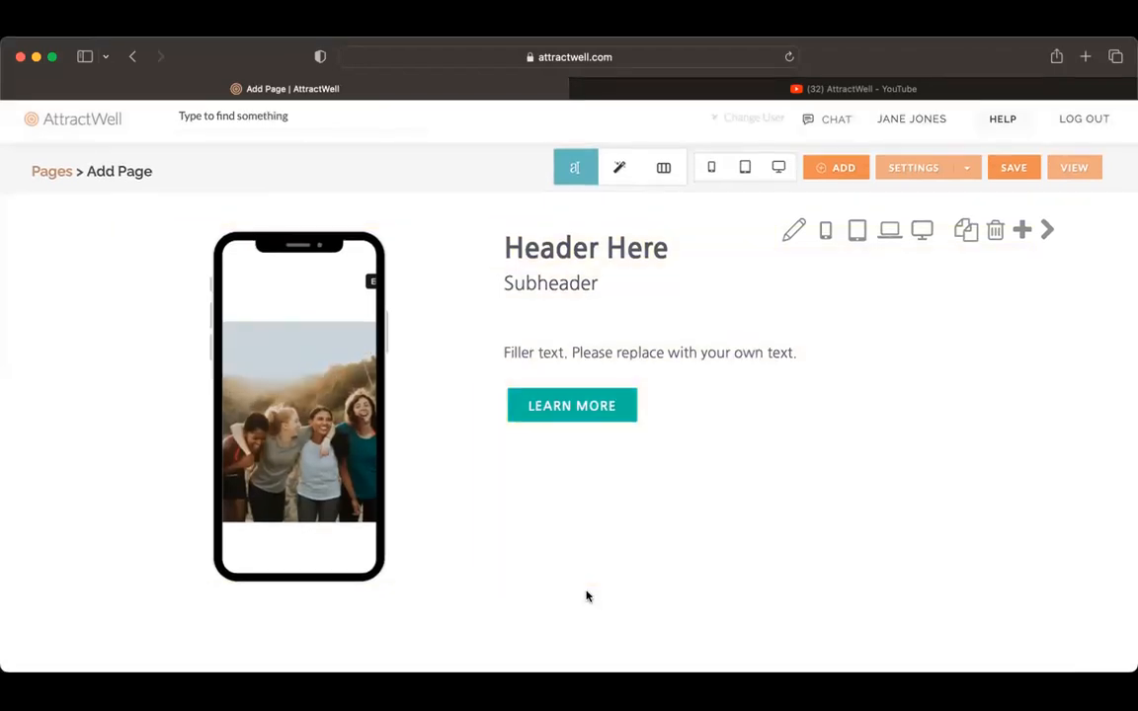
Step: Add a Thin Header section below the phone image section
{"action": "mouse_move", "coordinate": [571, 613]}
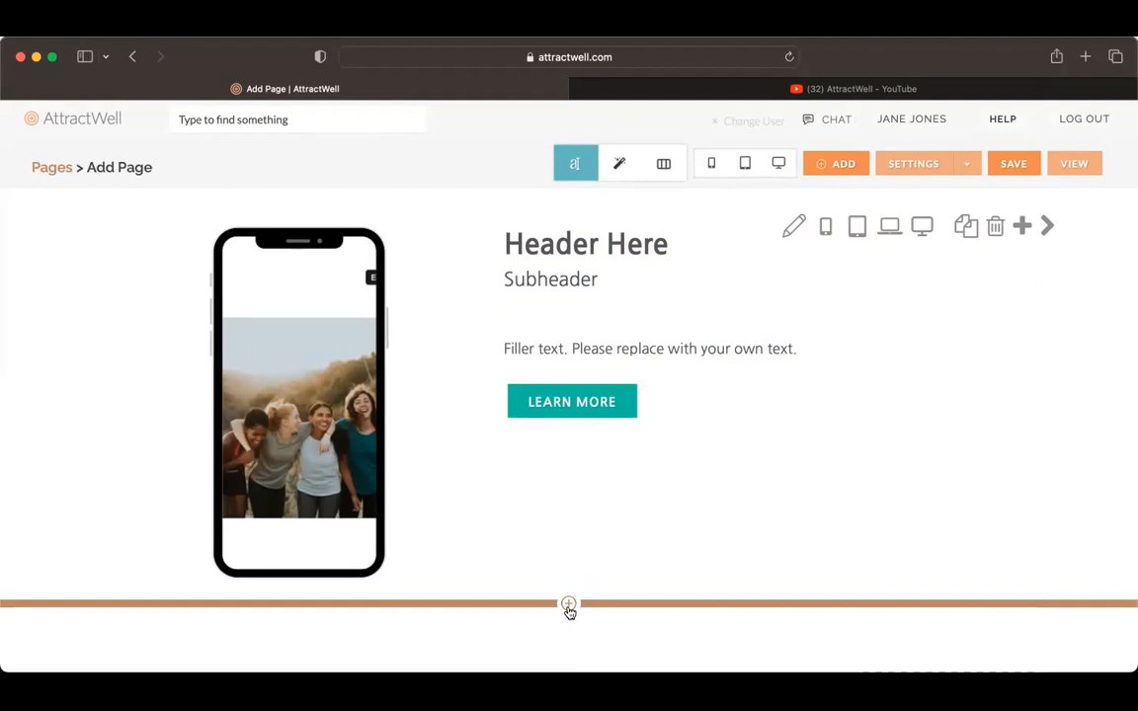
{"action": "left_click", "coordinate": [569, 607]}
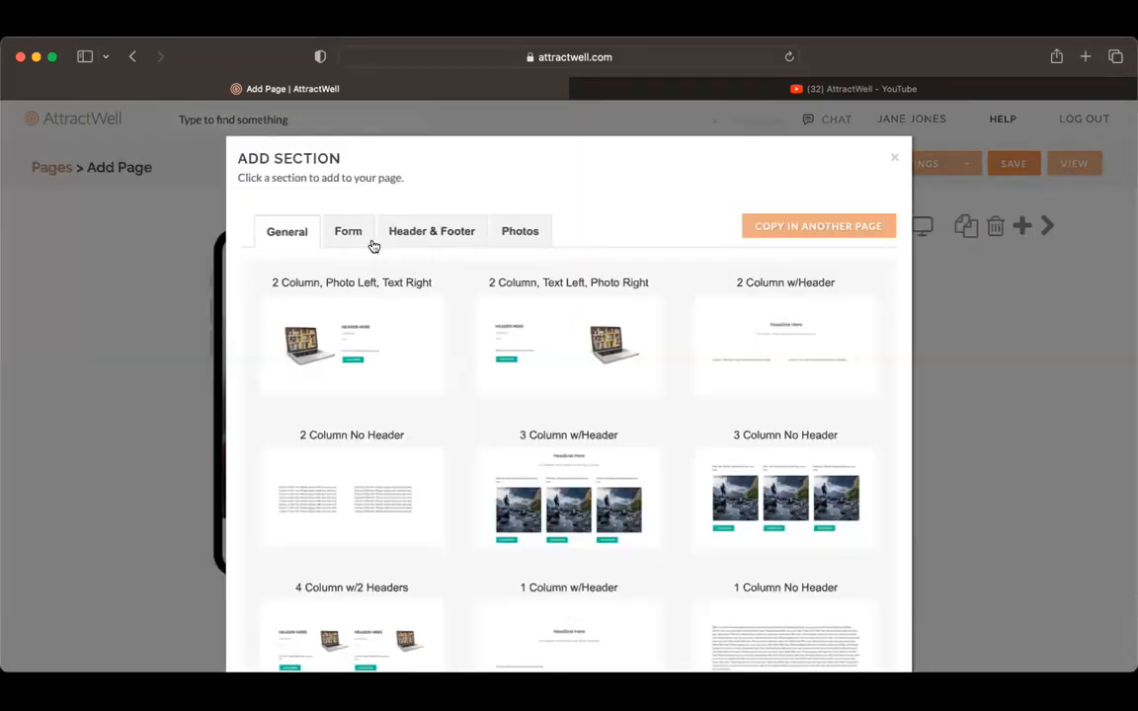
{"action": "left_click", "coordinate": [407, 234]}
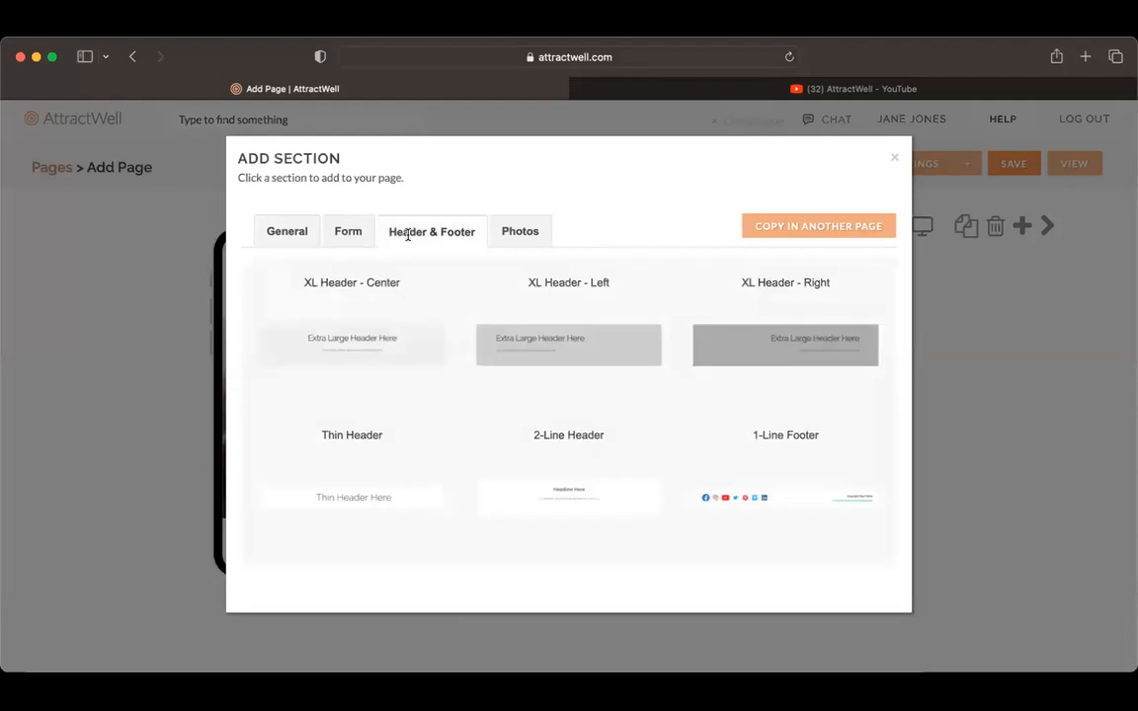
{"action": "left_click", "coordinate": [426, 497]}
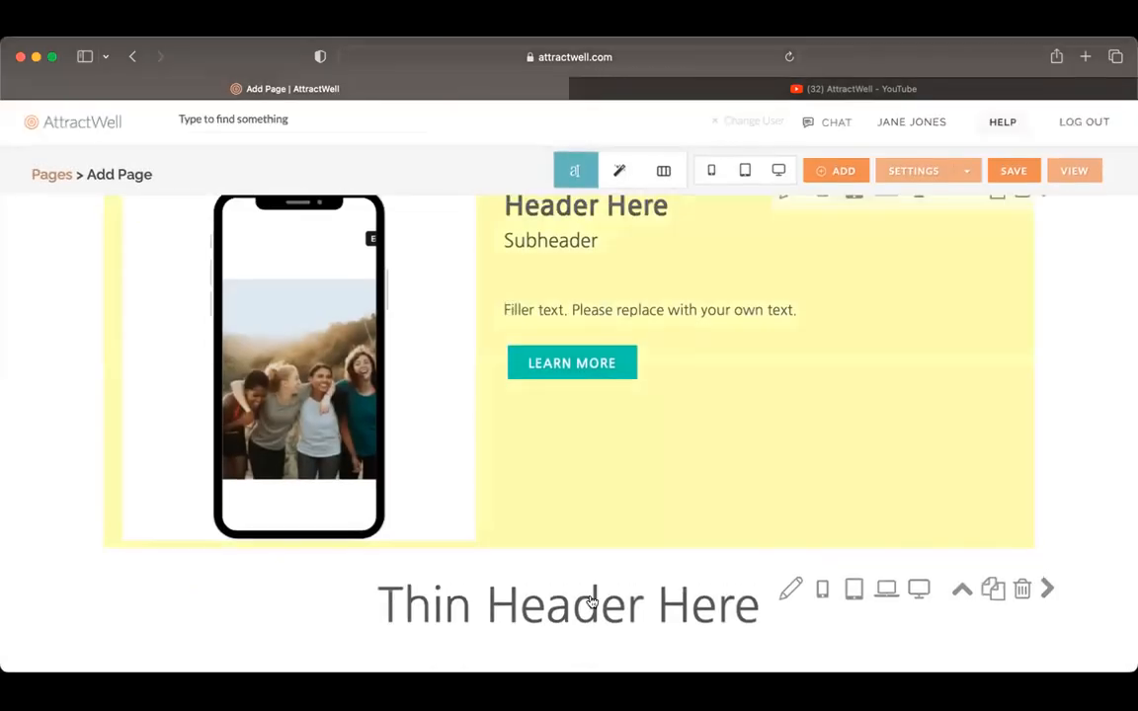
Step: Replace the thin header's placeholder text with "Watch the Replays"
{"action": "left_click", "coordinate": [596, 609]}
{"action": "triple_click", "coordinate": [587, 302]}
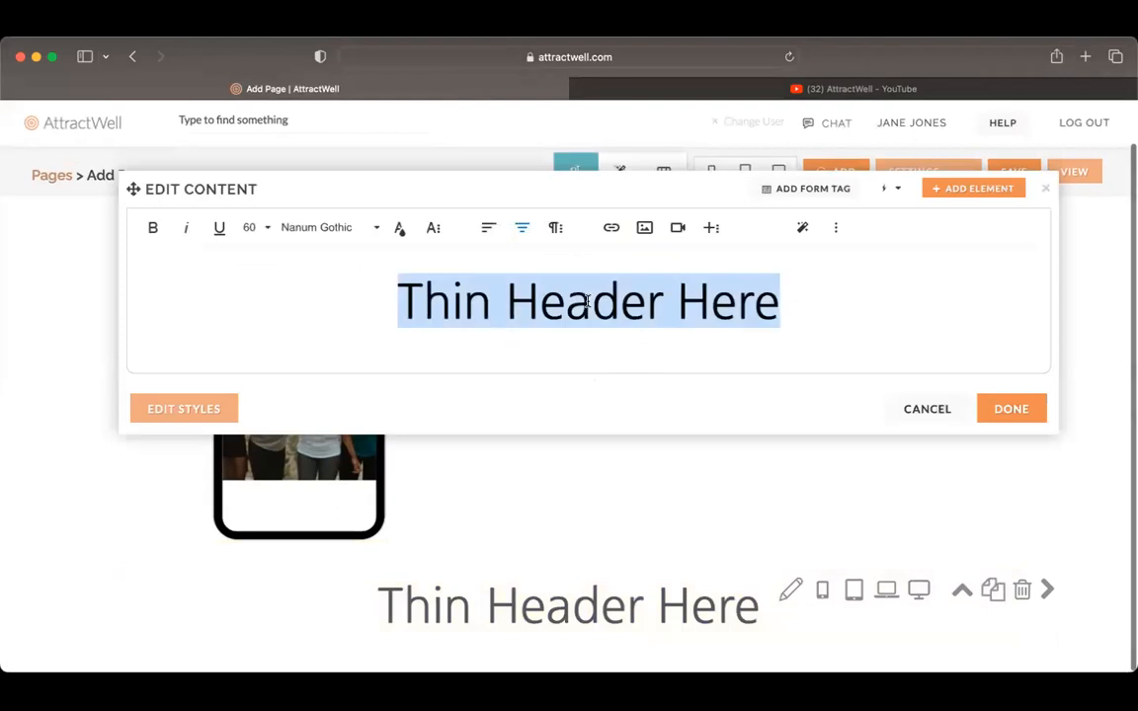
{"action": "type", "text": "Watch the Replays"}
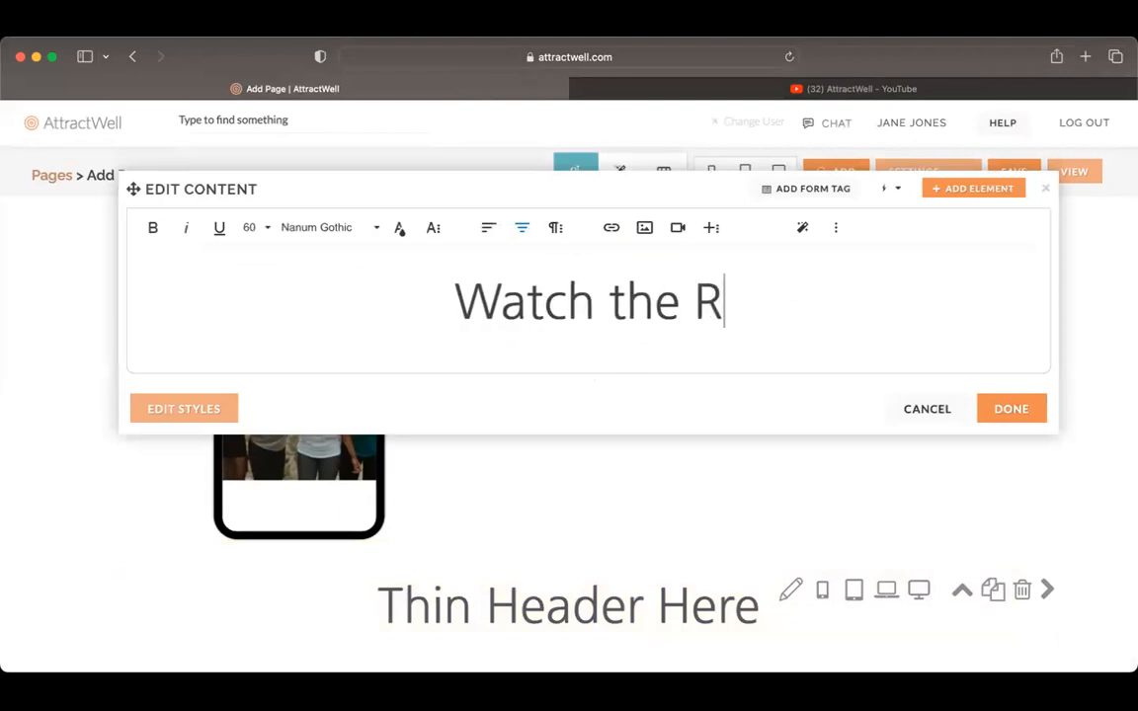
{"action": "left_click", "coordinate": [1009, 408]}
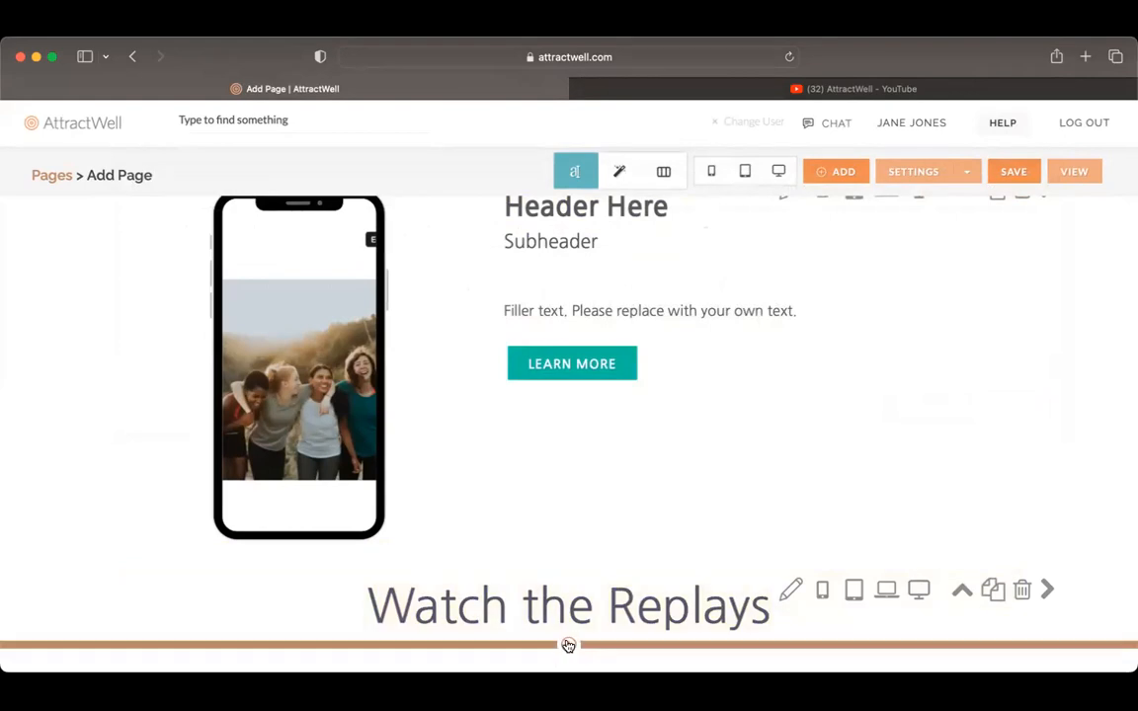
Step: Add a 1 Column No Header section below the "Watch the Replays" header
{"action": "left_click", "coordinate": [567, 644]}
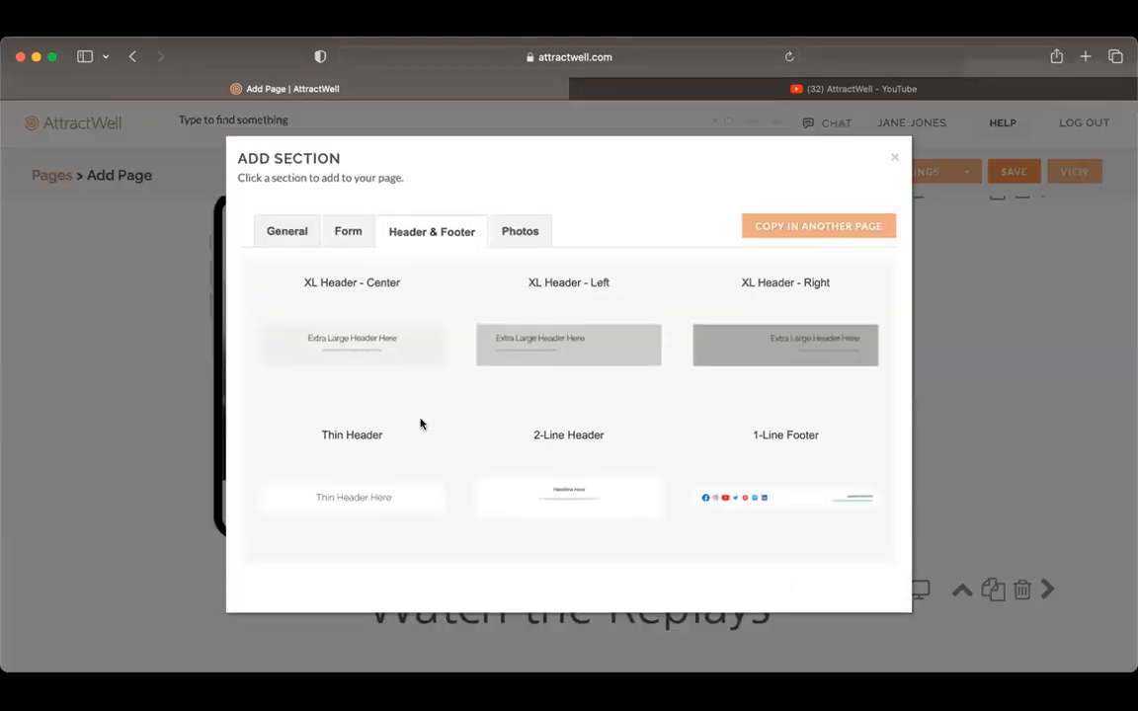
{"action": "left_click", "coordinate": [287, 233]}
{"action": "scroll", "coordinate": [761, 526], "scroll_direction": "down", "scroll_amount": 4}
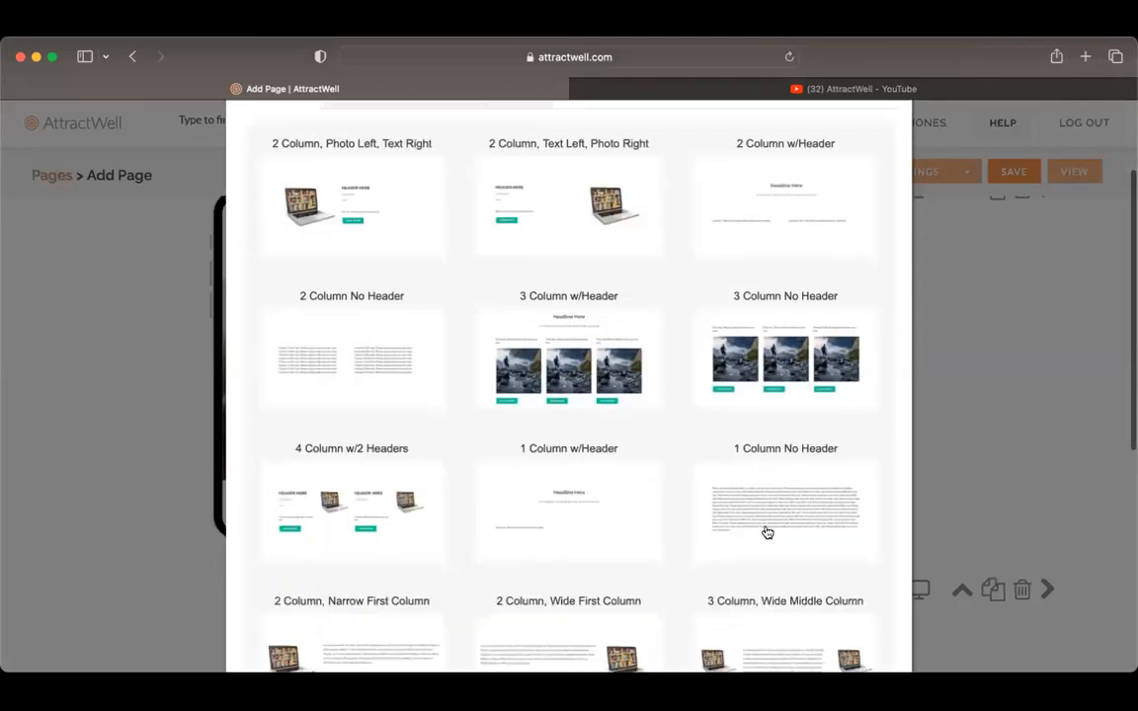
{"action": "left_click", "coordinate": [768, 530]}
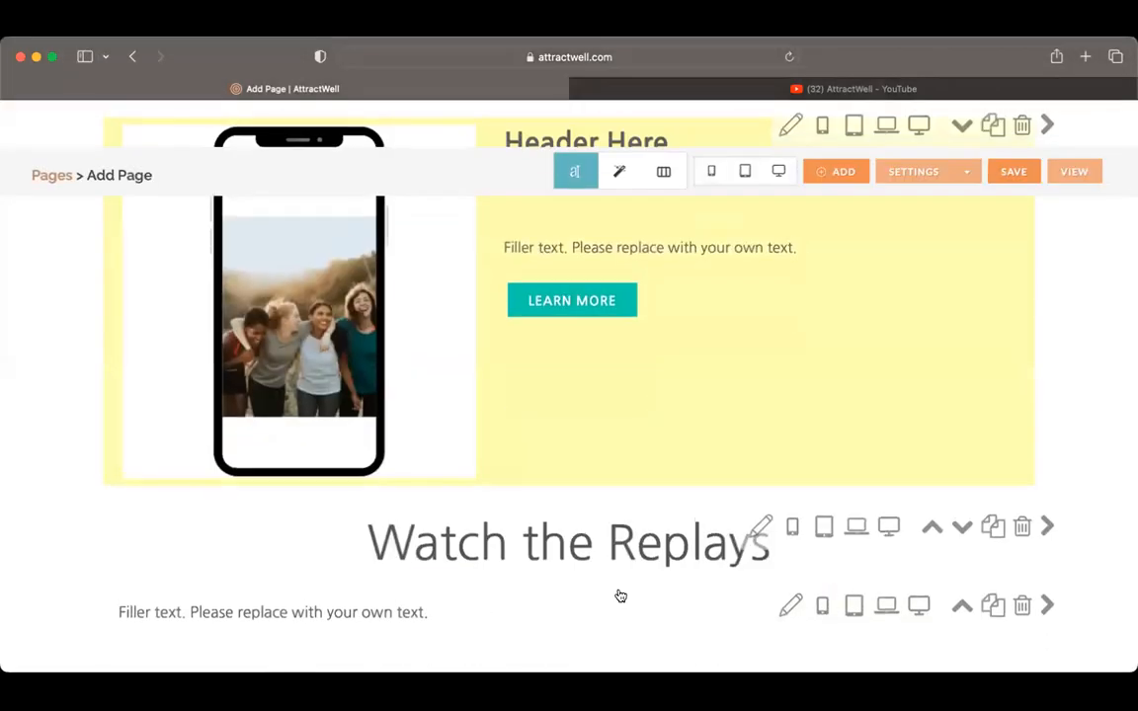
Step: Open the new one-column section's content for editing and delete its filler text
{"action": "left_click", "coordinate": [517, 620]}
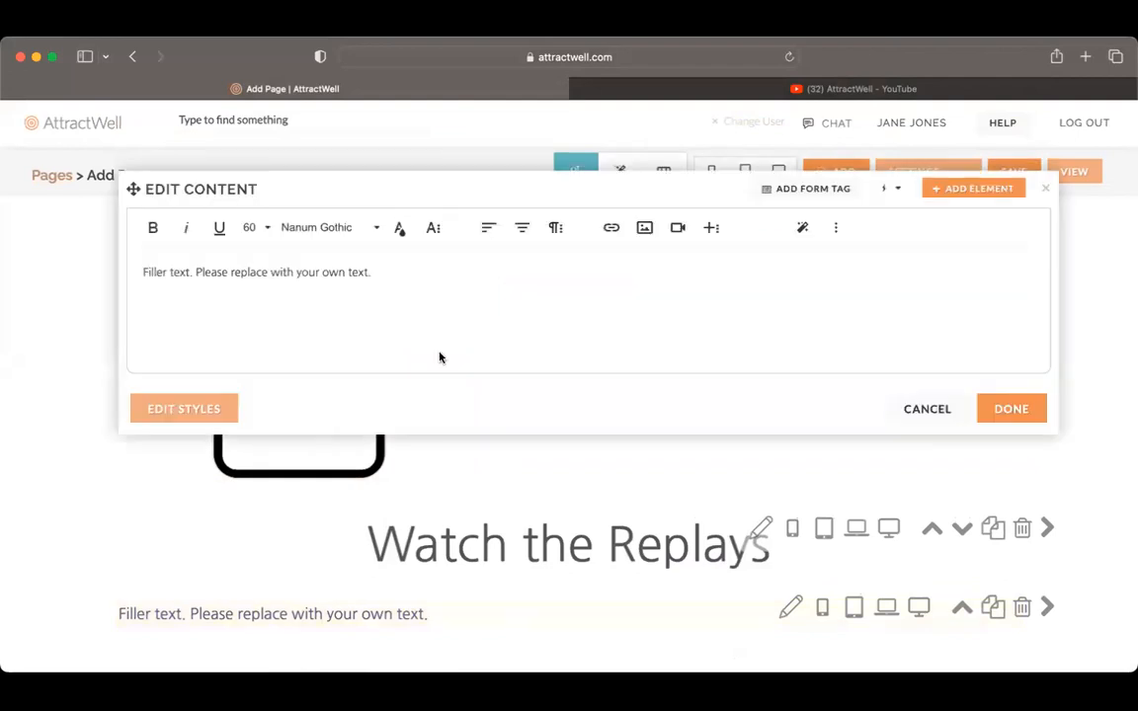
{"action": "triple_click", "coordinate": [398, 285]}
{"action": "key", "text": "BackSpace"}
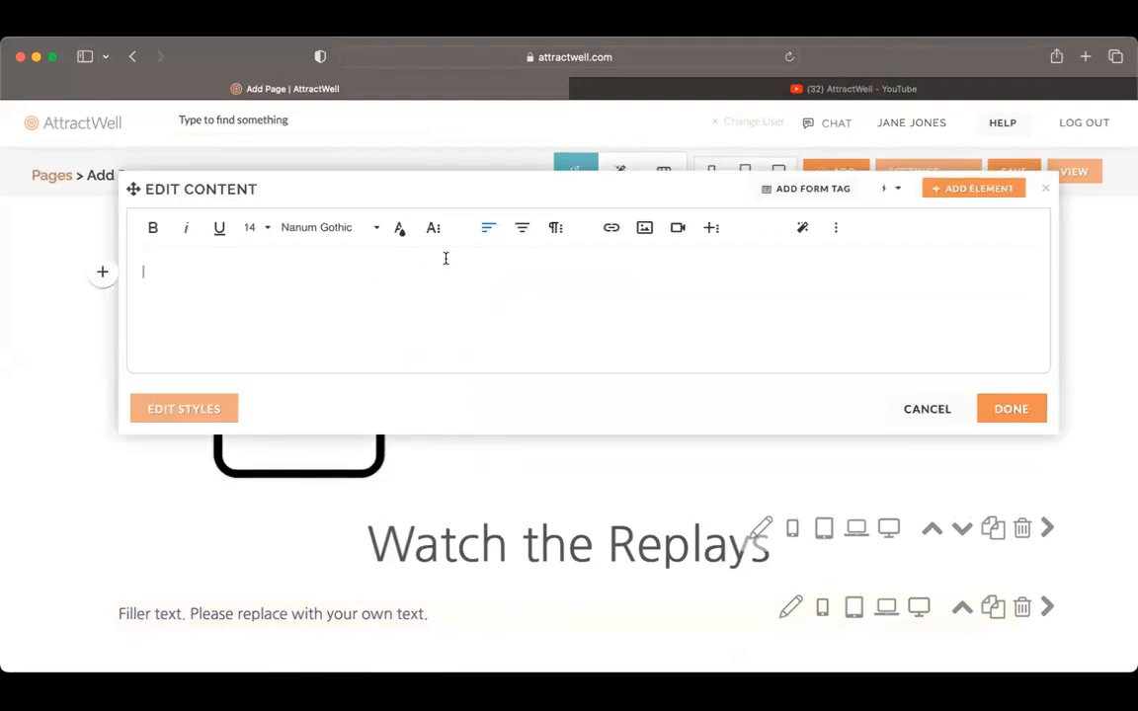
Step: Switch to YouTube and open the embed sharing options for AttractWell's full Store & E-Commerce playlist
{"action": "left_click", "coordinate": [844, 90]}
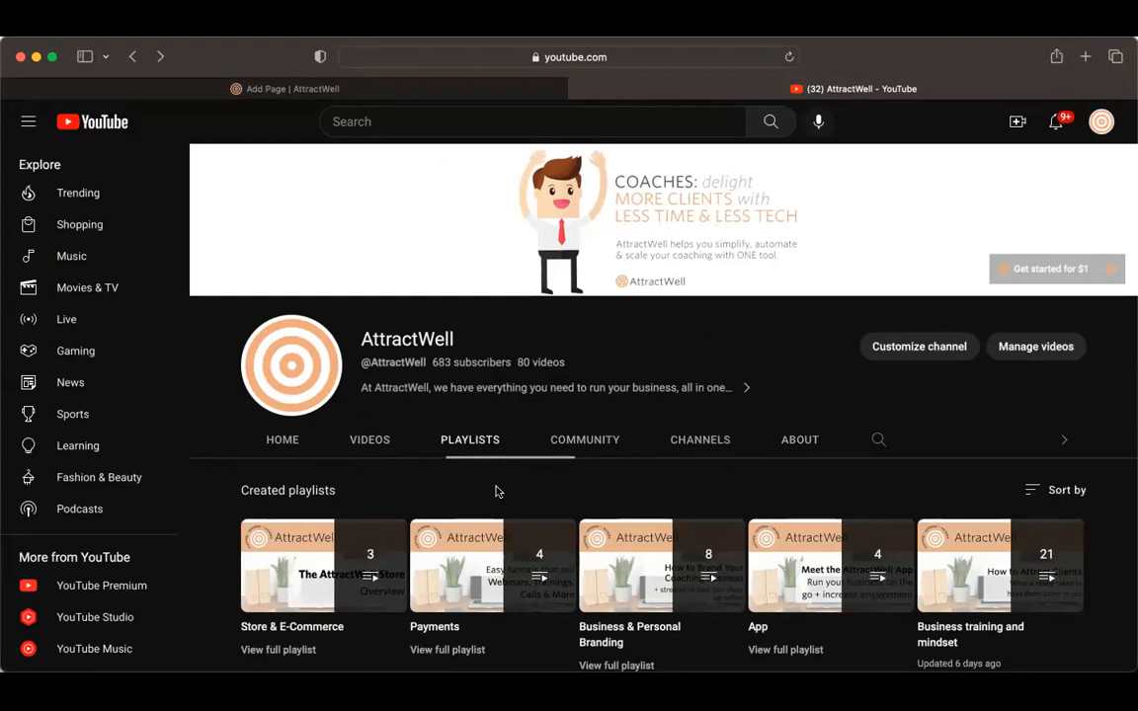
{"action": "scroll", "coordinate": [496, 490], "scroll_direction": "down", "scroll_amount": 3}
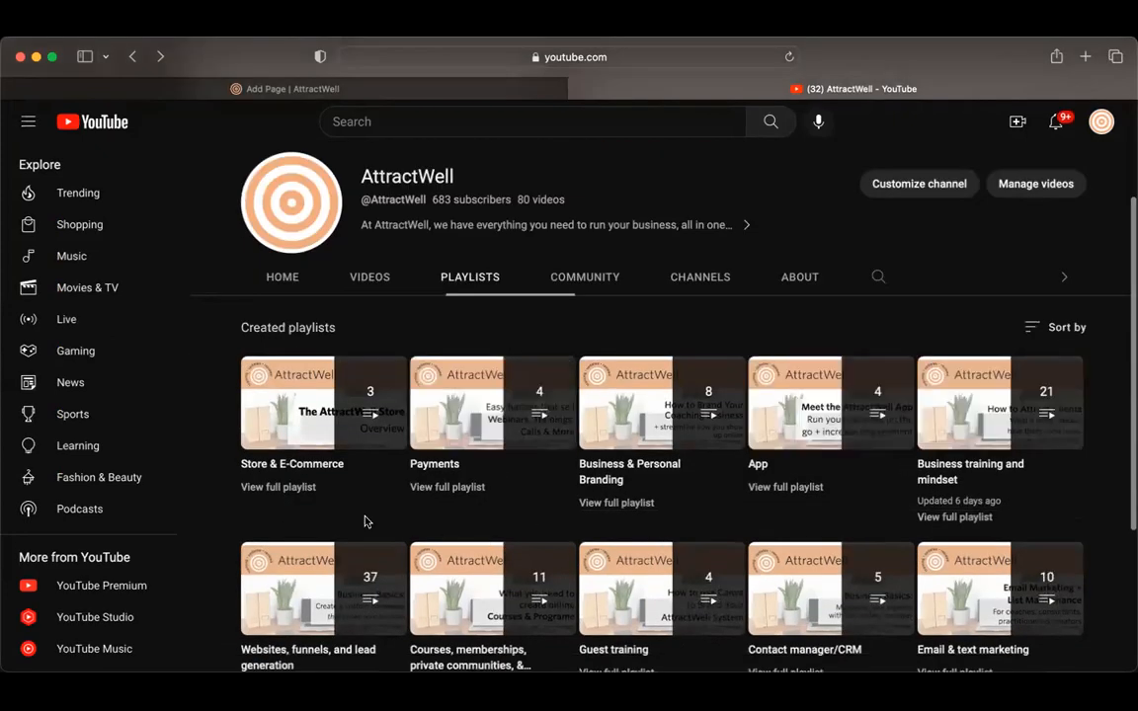
{"action": "left_click", "coordinate": [302, 489]}
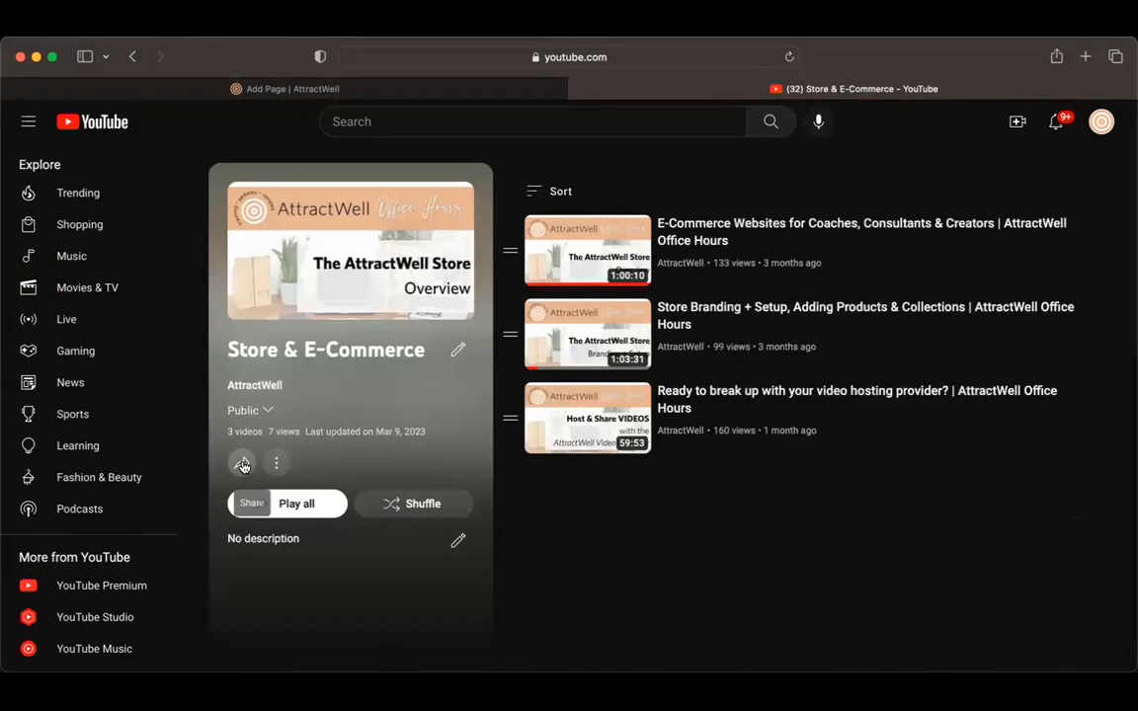
{"action": "left_click", "coordinate": [242, 464]}
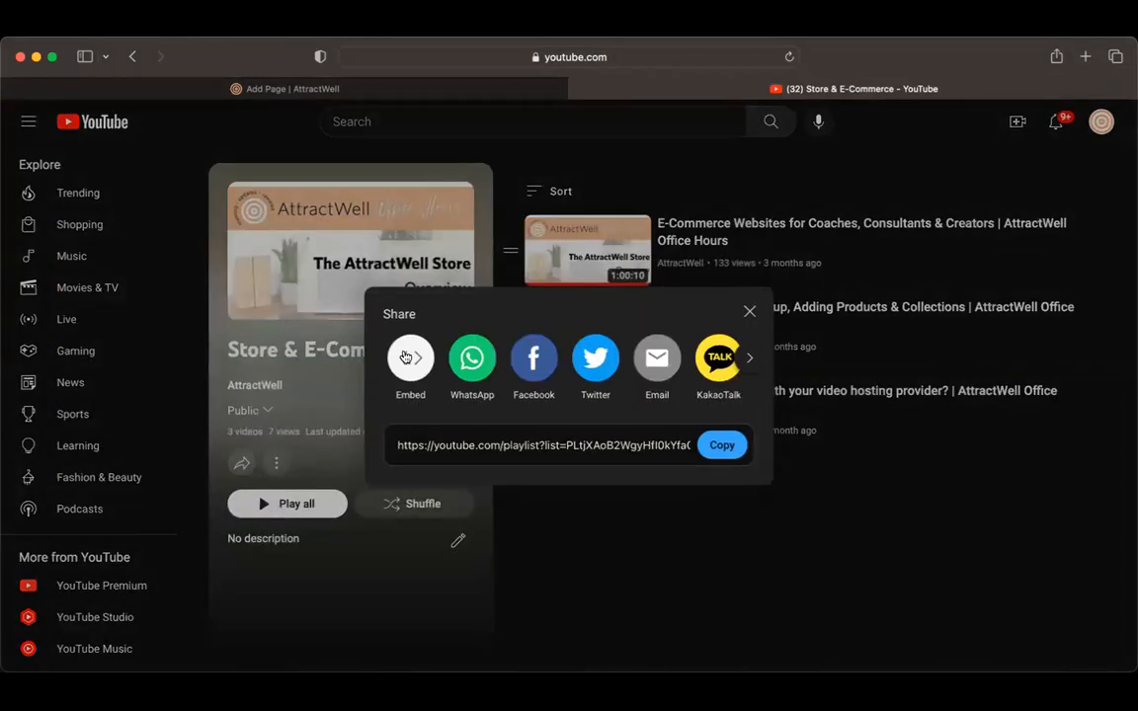
{"action": "left_click", "coordinate": [405, 359]}
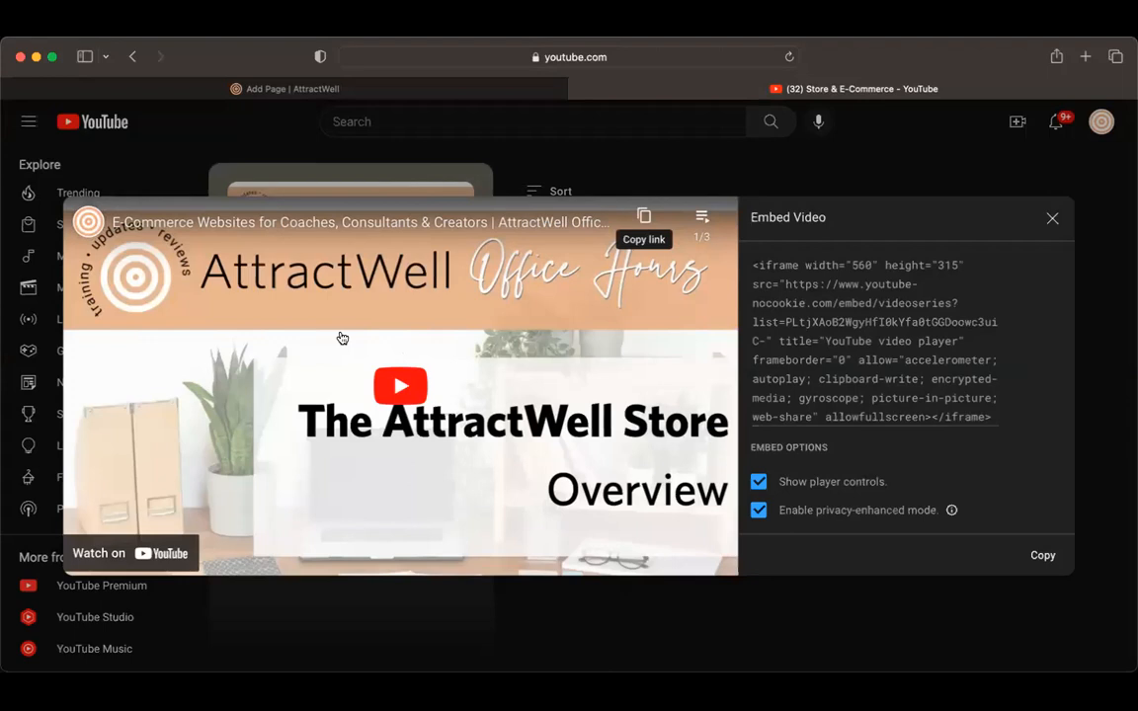
Step: View the playlist's video list in the embed preview, close it, and copy the embed code
{"action": "left_click", "coordinate": [701, 217]}
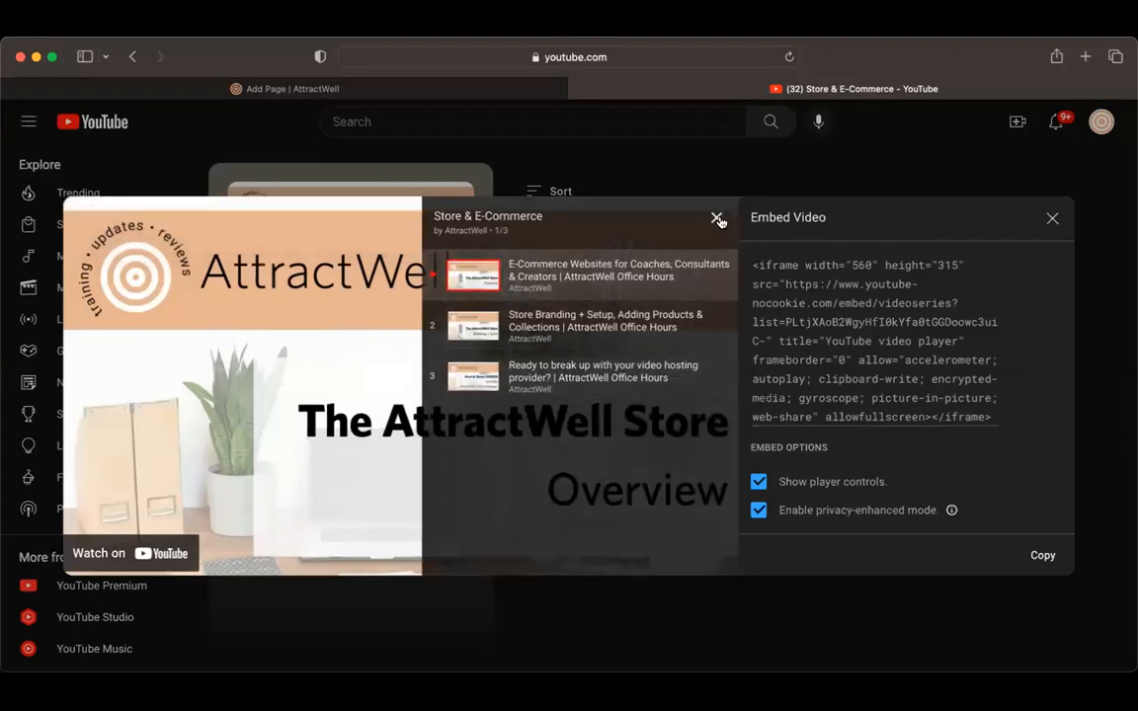
{"action": "left_click", "coordinate": [717, 217]}
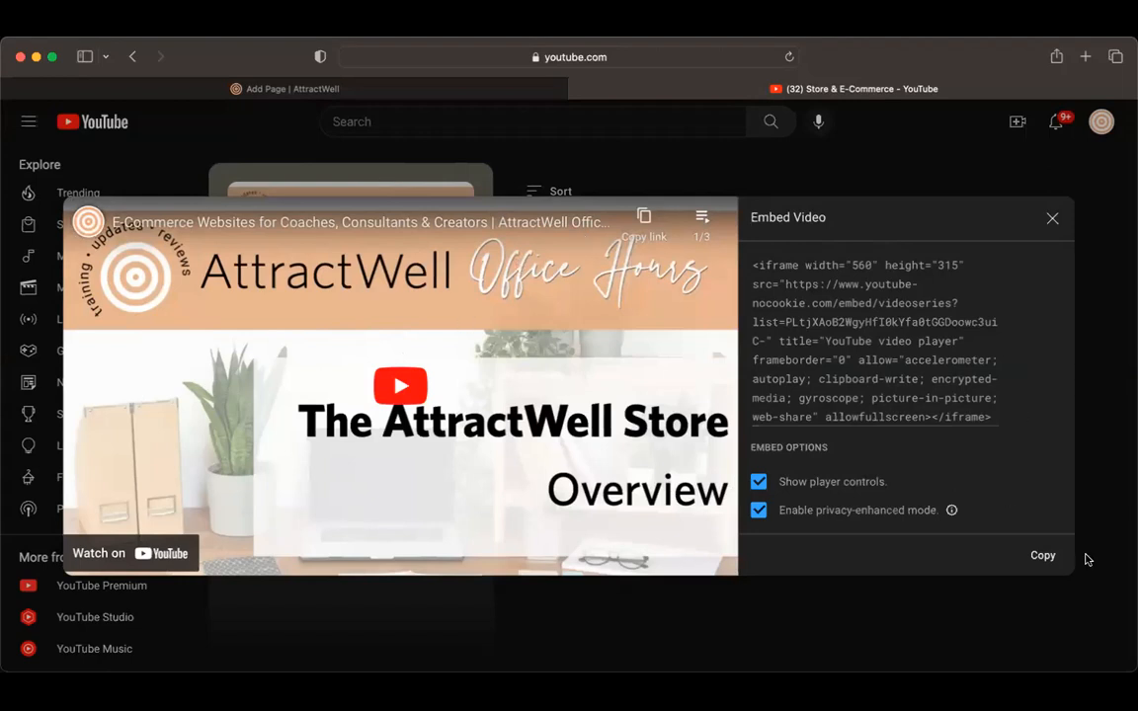
{"action": "left_click", "coordinate": [1042, 557]}
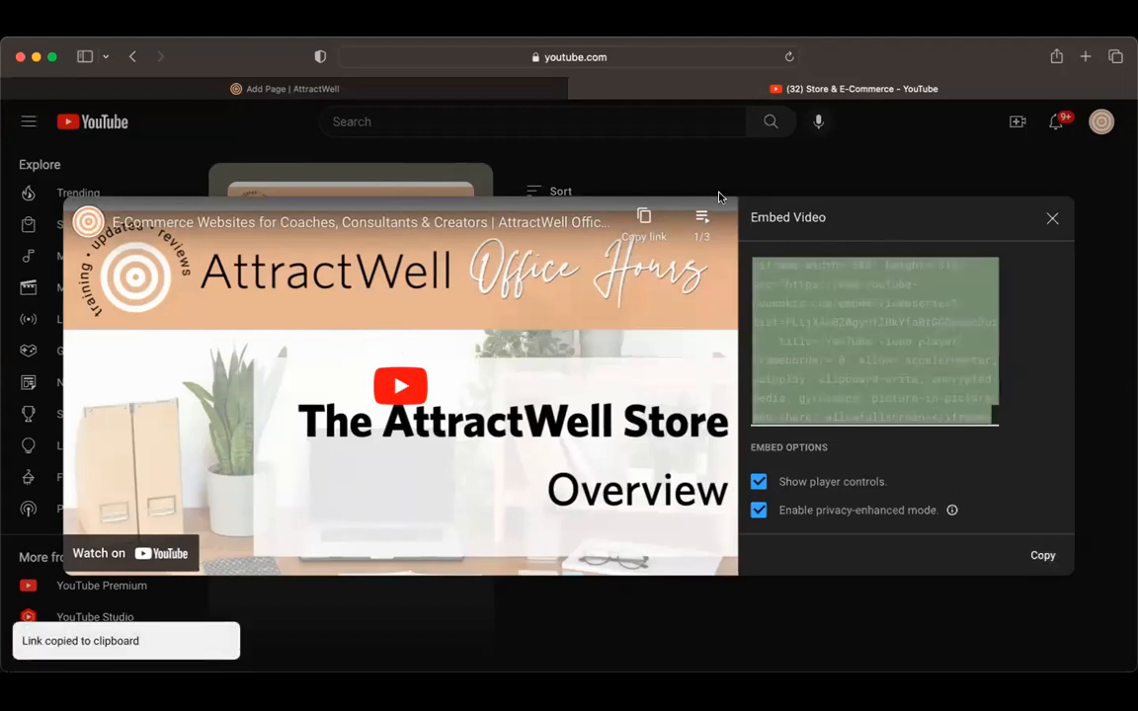
Step: Return to the AttractWell page editor, center the empty paragraph, and insert the playlist video there using the copied embed code
{"action": "left_click", "coordinate": [467, 90]}
{"action": "left_click", "coordinate": [598, 276]}
{"action": "left_click", "coordinate": [522, 227]}
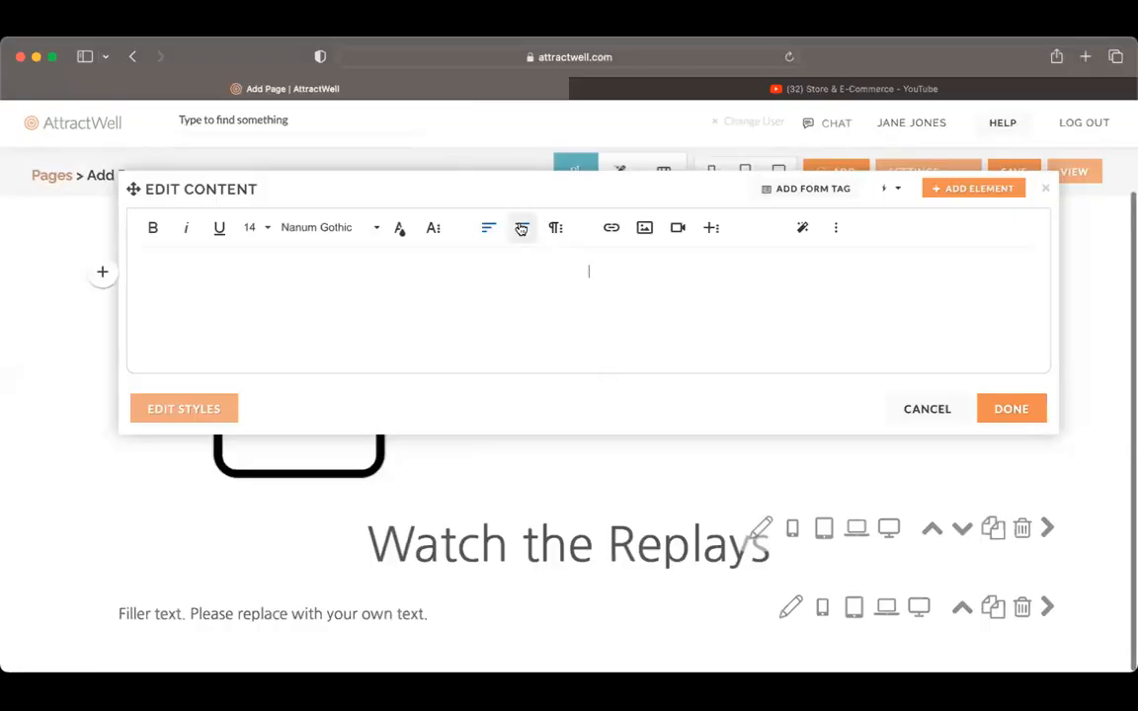
{"action": "left_click", "coordinate": [677, 229]}
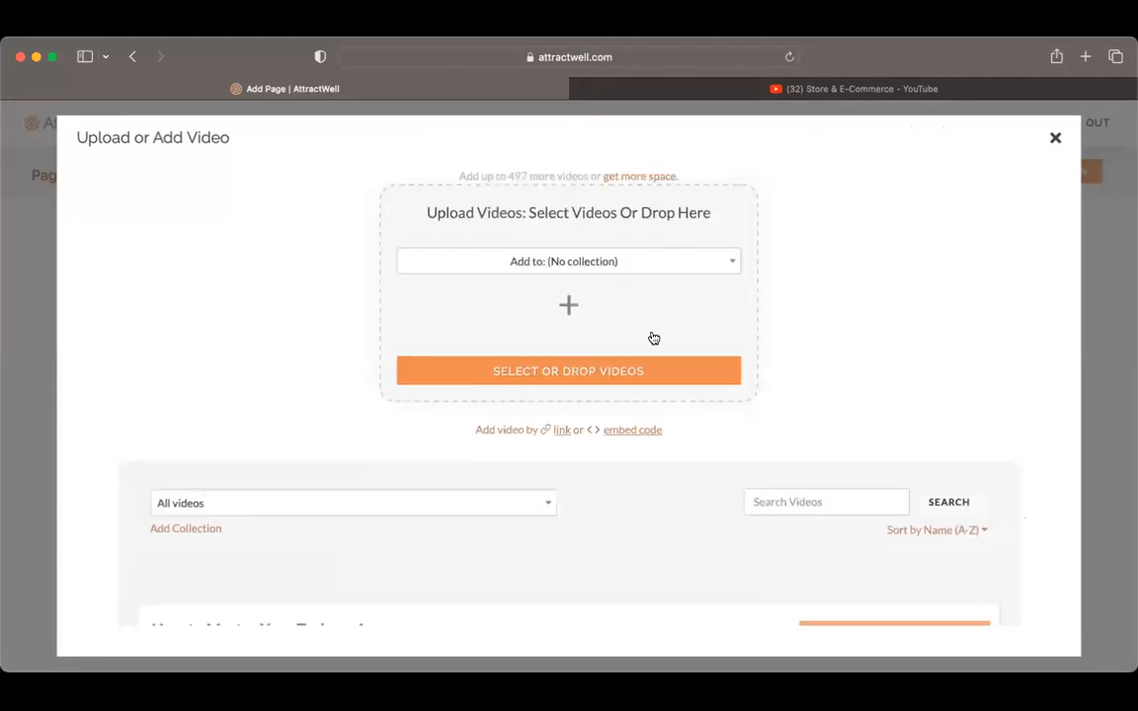
{"action": "left_click", "coordinate": [640, 438]}
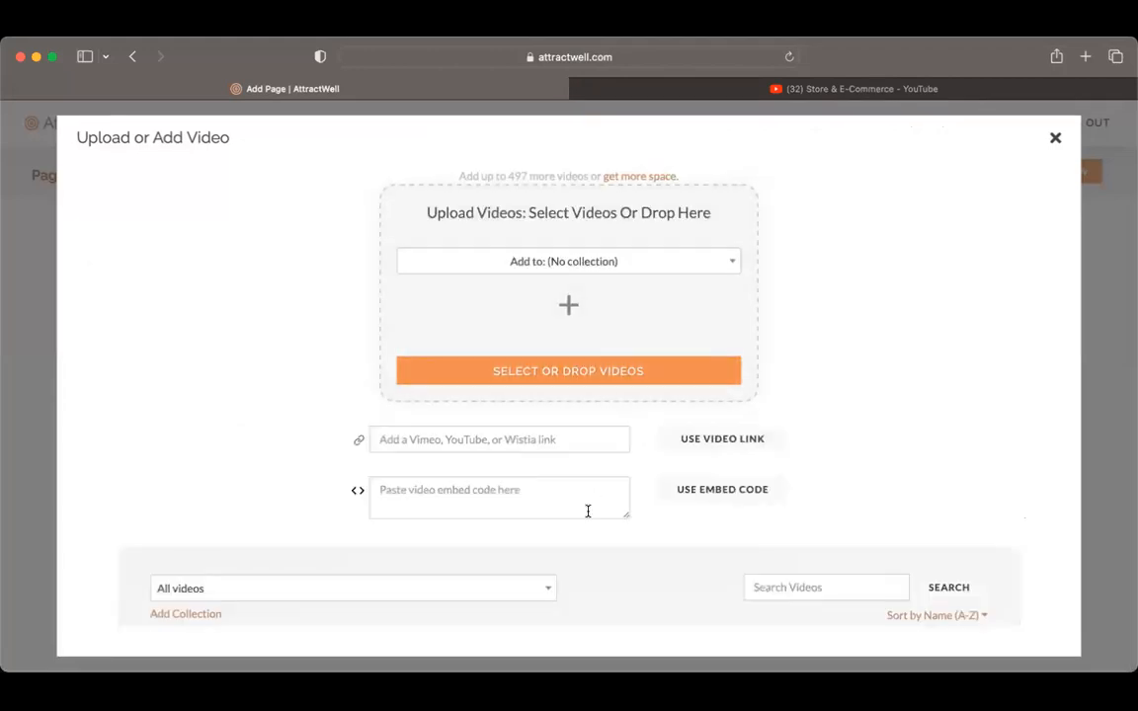
{"action": "key", "text": "super+v"}
{"action": "left_click", "coordinate": [711, 493]}
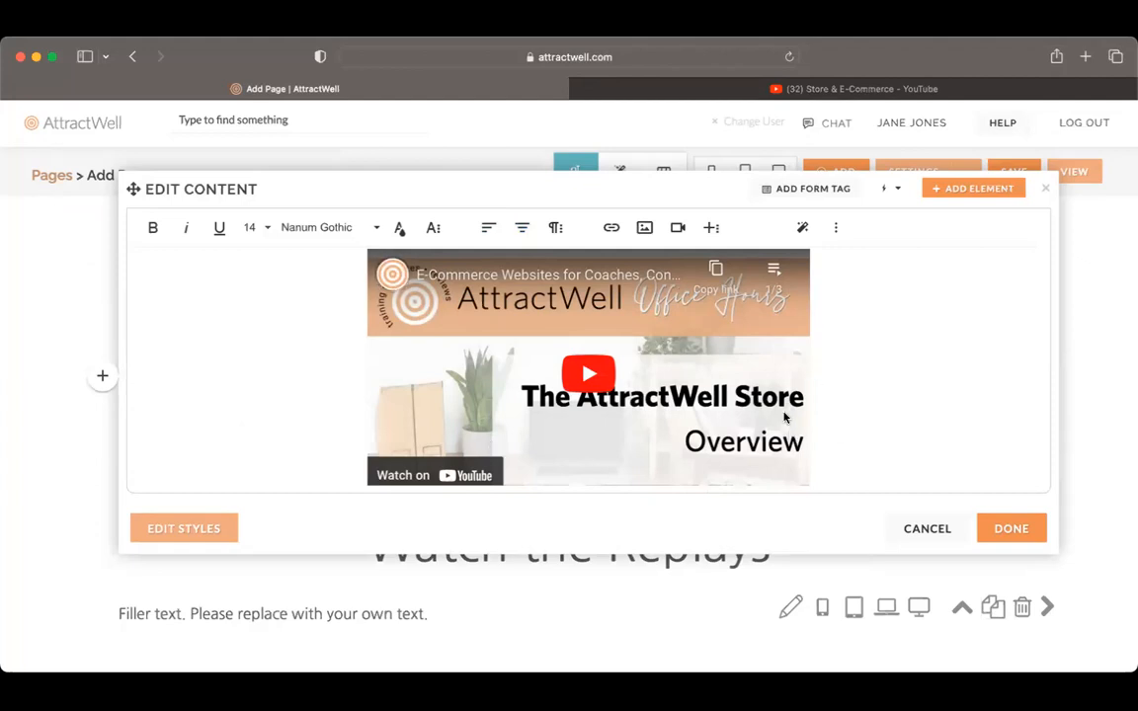
Step: Enlarge the embedded playlist video to fill the full width of the content area
{"action": "left_click", "coordinate": [804, 280]}
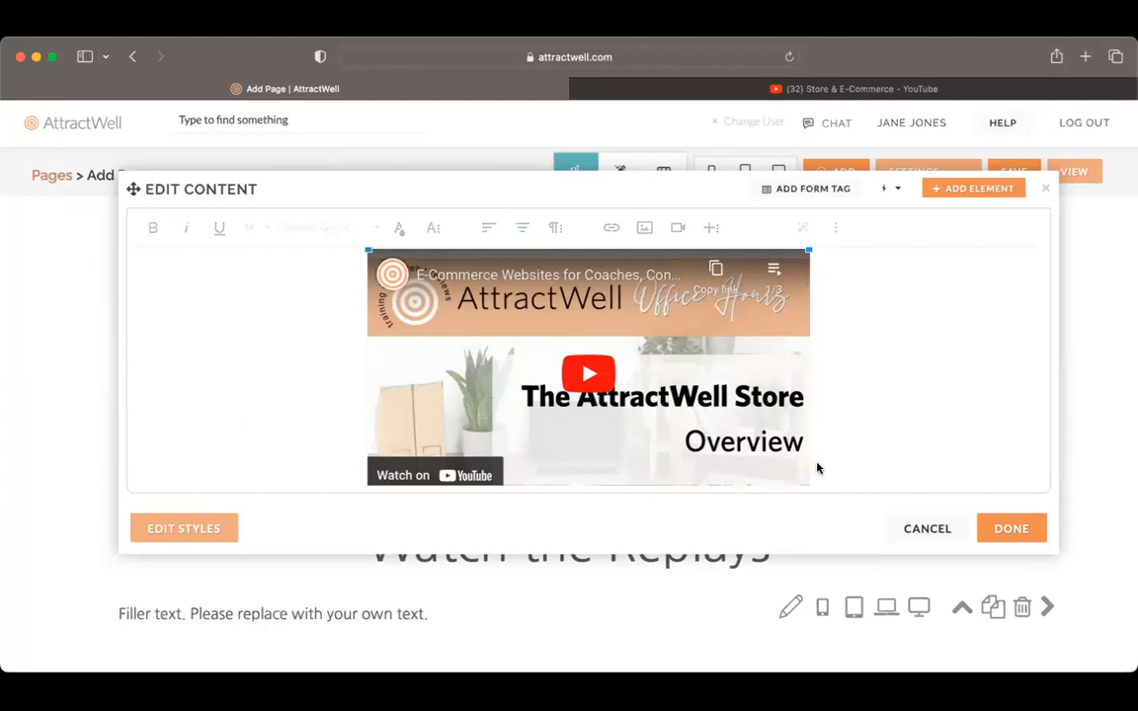
{"action": "scroll", "coordinate": [818, 468], "scroll_direction": "down", "scroll_amount": 1}
{"action": "left_click_drag", "start_coordinate": [809, 461], "coordinate": [1092, 509]}
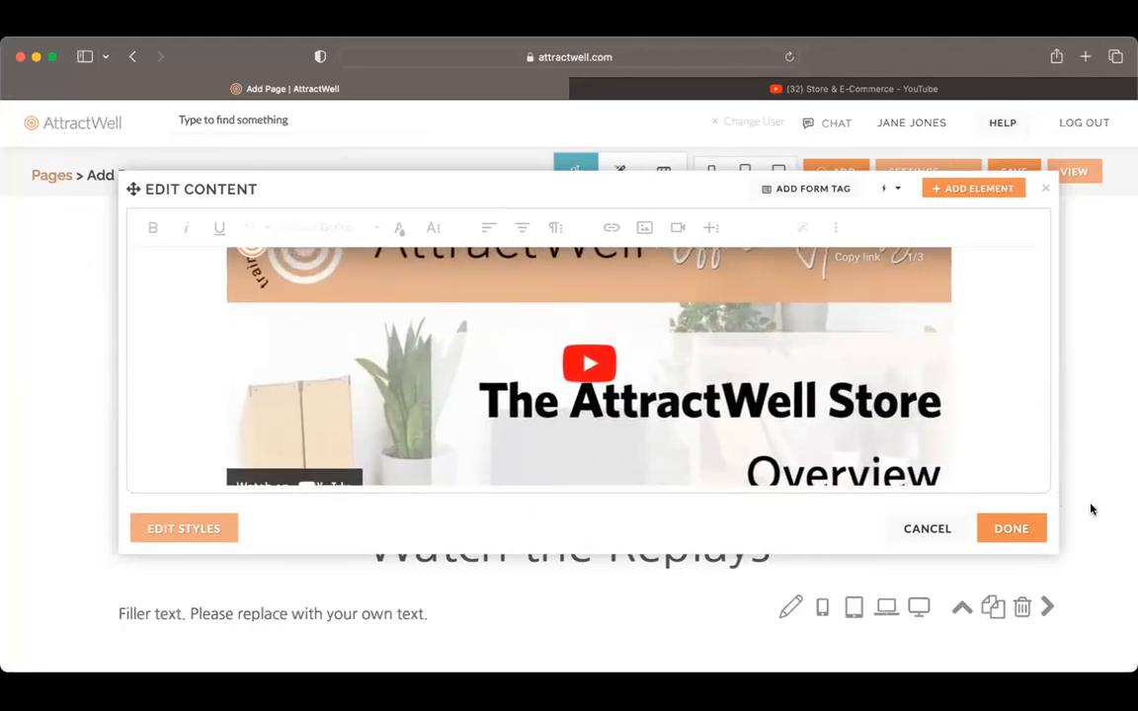
{"action": "scroll", "coordinate": [949, 395], "scroll_direction": "down", "scroll_amount": 1}
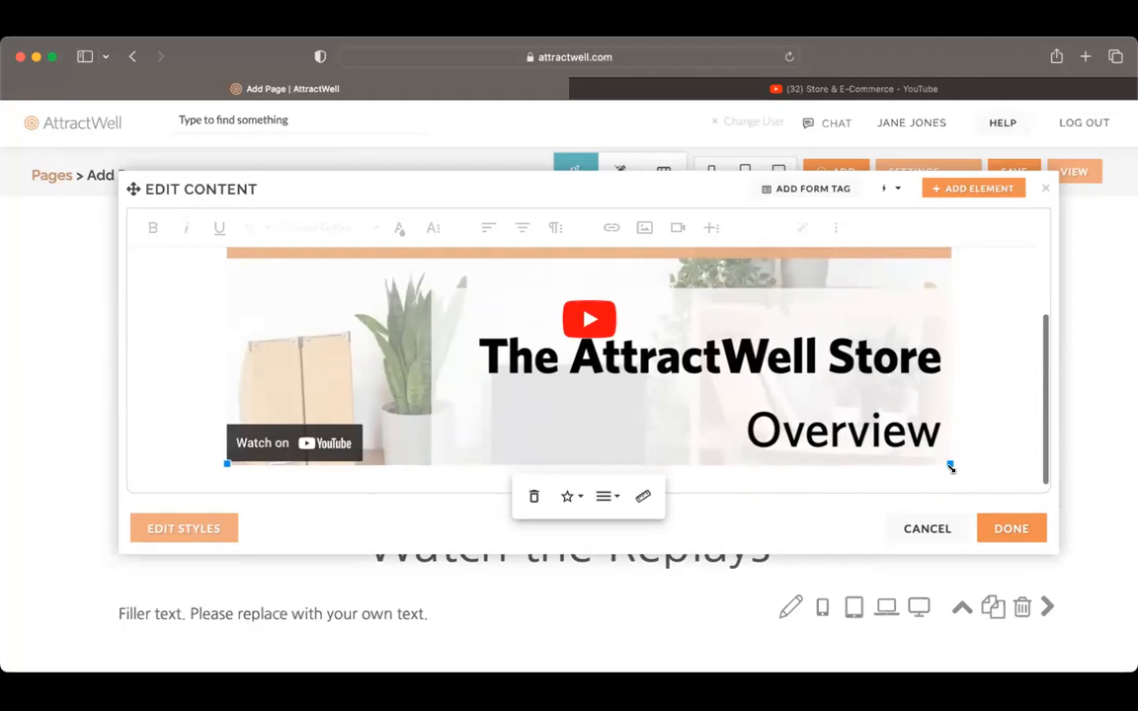
{"action": "left_click_drag", "start_coordinate": [950, 465], "coordinate": [1127, 591]}
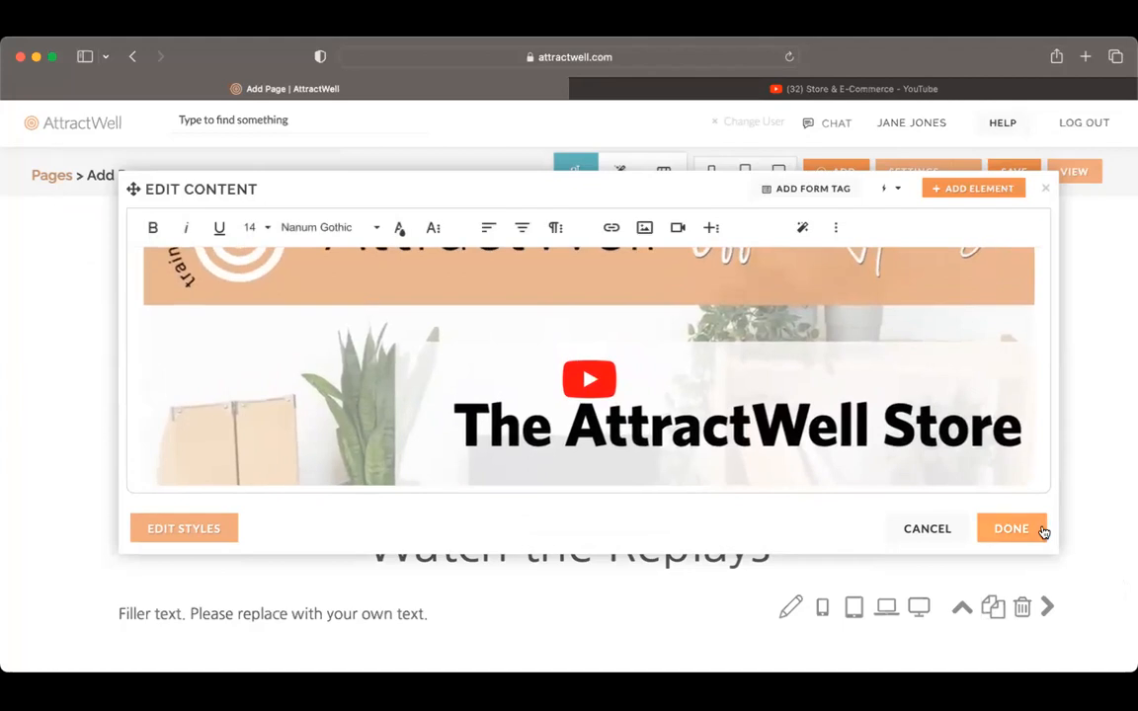
Step: Apply the content edits with the embedded playlist and check the video section under the Watch the Replays heading
{"action": "left_click", "coordinate": [1042, 531]}
{"action": "scroll", "coordinate": [1044, 533], "scroll_direction": "down", "scroll_amount": 5}
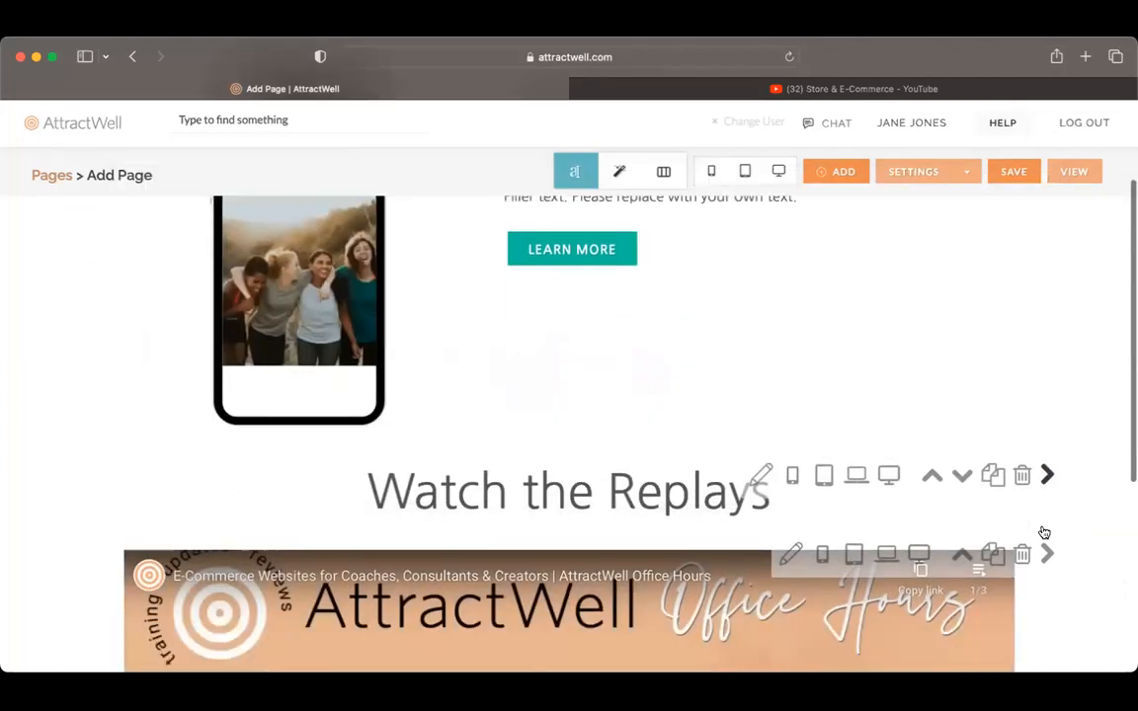
{"action": "scroll", "coordinate": [1042, 532], "scroll_direction": "down", "scroll_amount": 1}
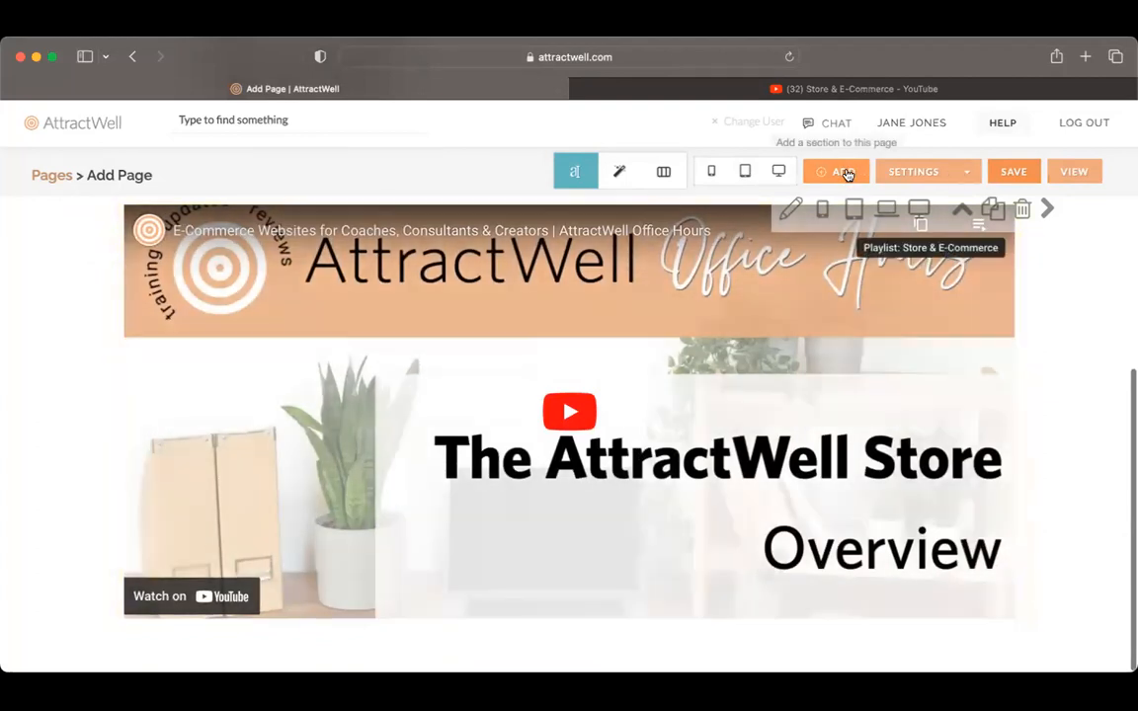
Step: Preview the page at desktop size, check the embedded playlist under Watch the Replays, and close the preview
{"action": "left_click", "coordinate": [779, 174]}
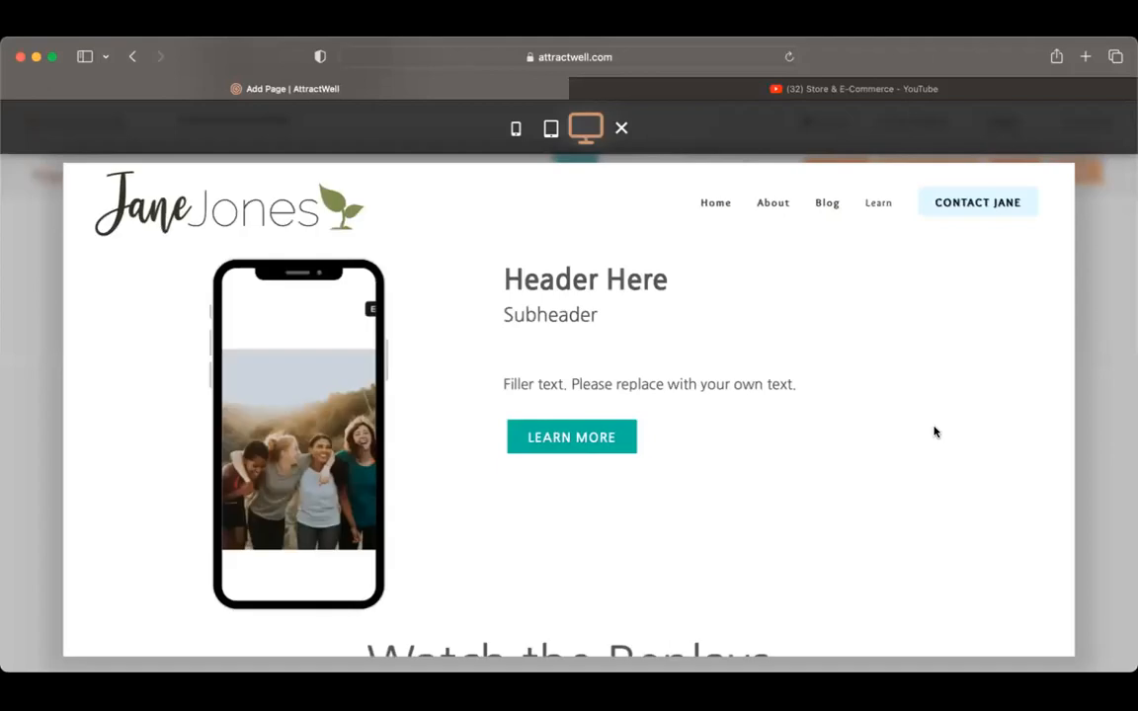
{"action": "scroll", "coordinate": [934, 431], "scroll_direction": "down", "scroll_amount": 5}
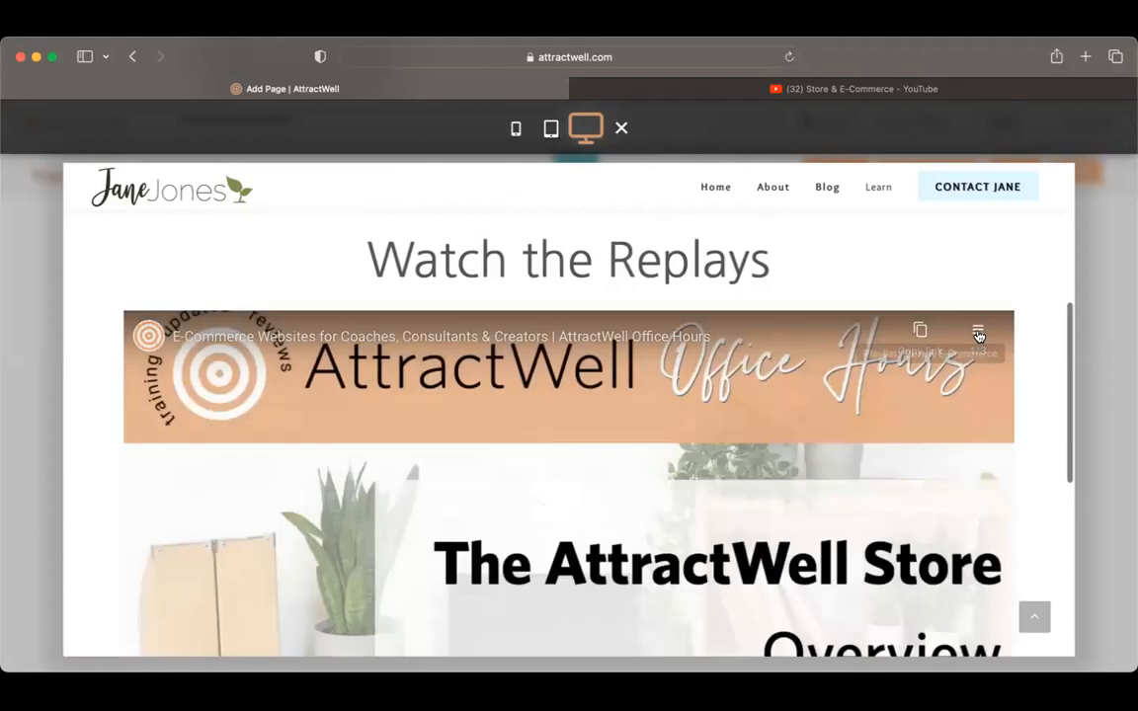
{"action": "left_click", "coordinate": [978, 336]}
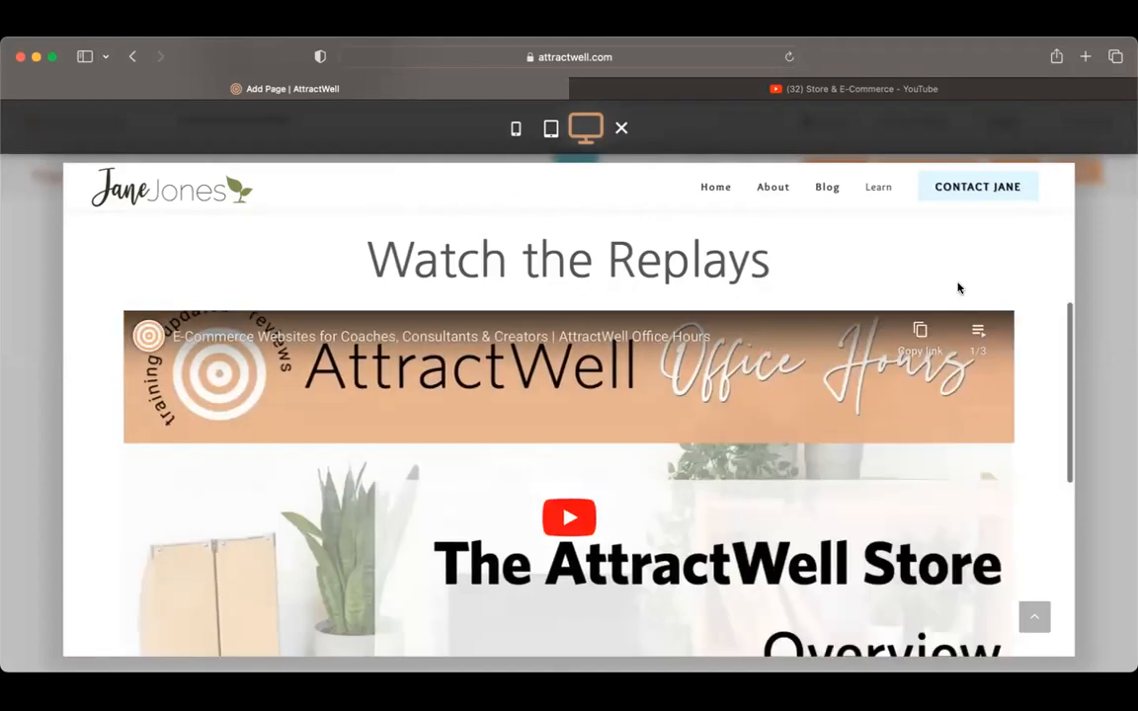
{"action": "scroll", "coordinate": [957, 287], "scroll_direction": "up", "scroll_amount": 5}
{"action": "scroll", "coordinate": [957, 288], "scroll_direction": "up", "scroll_amount": 2}
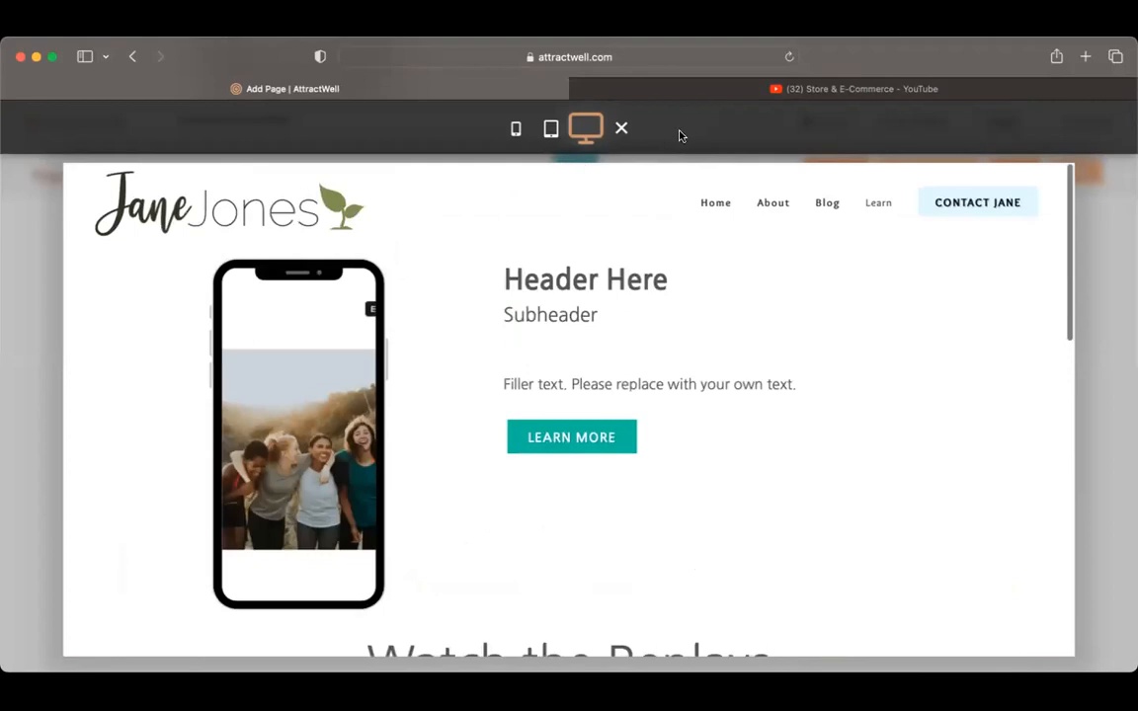
{"action": "left_click", "coordinate": [624, 128]}
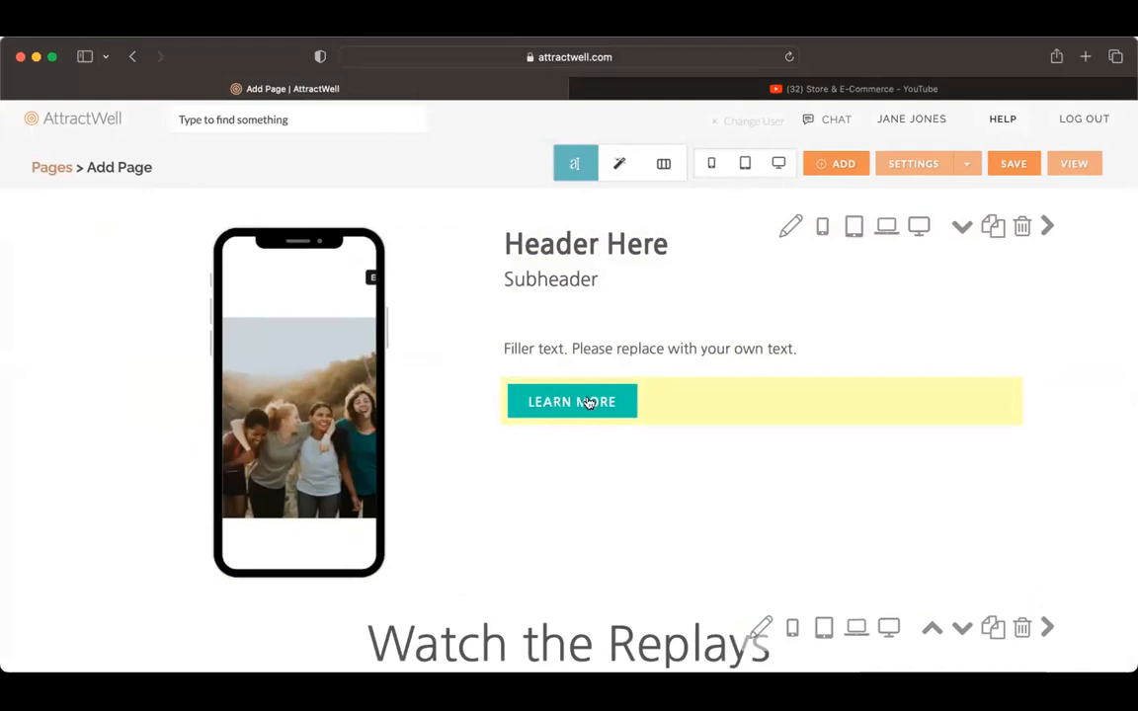
Step: Add the "podcast list" tag to new leads in the page's lead settings and close the settings
{"action": "left_click", "coordinate": [904, 163]}
{"action": "left_click", "coordinate": [316, 294]}
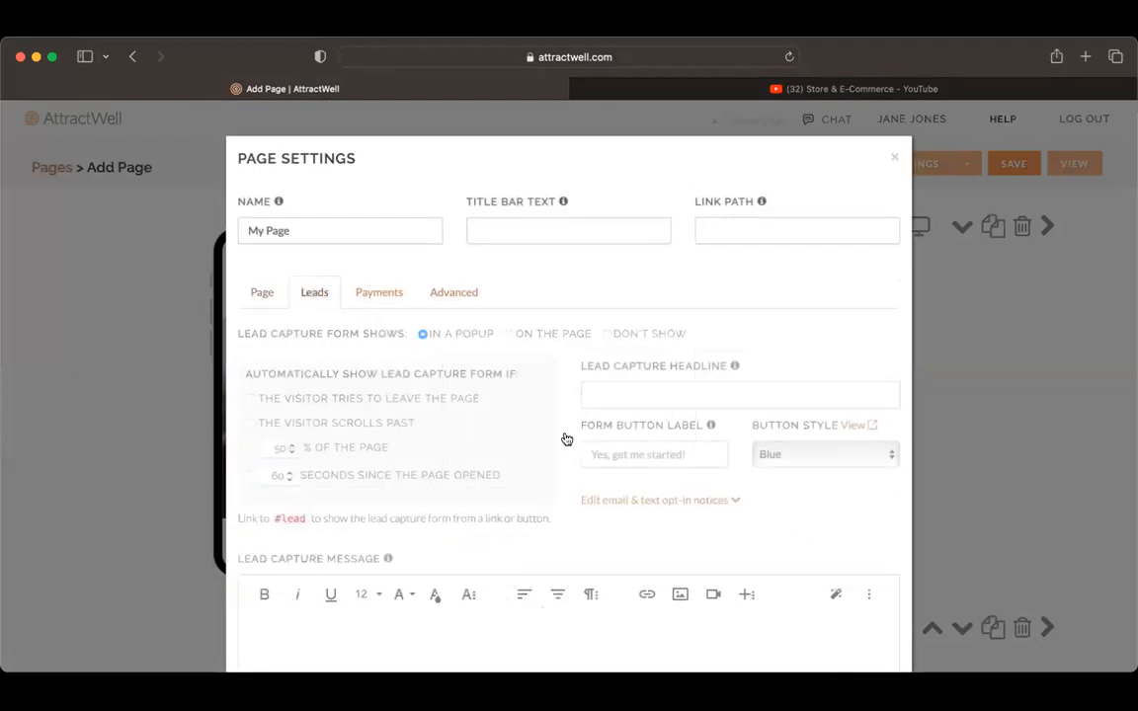
{"action": "scroll", "coordinate": [602, 448], "scroll_direction": "down", "scroll_amount": 3}
{"action": "scroll", "coordinate": [602, 447], "scroll_direction": "down", "scroll_amount": 4}
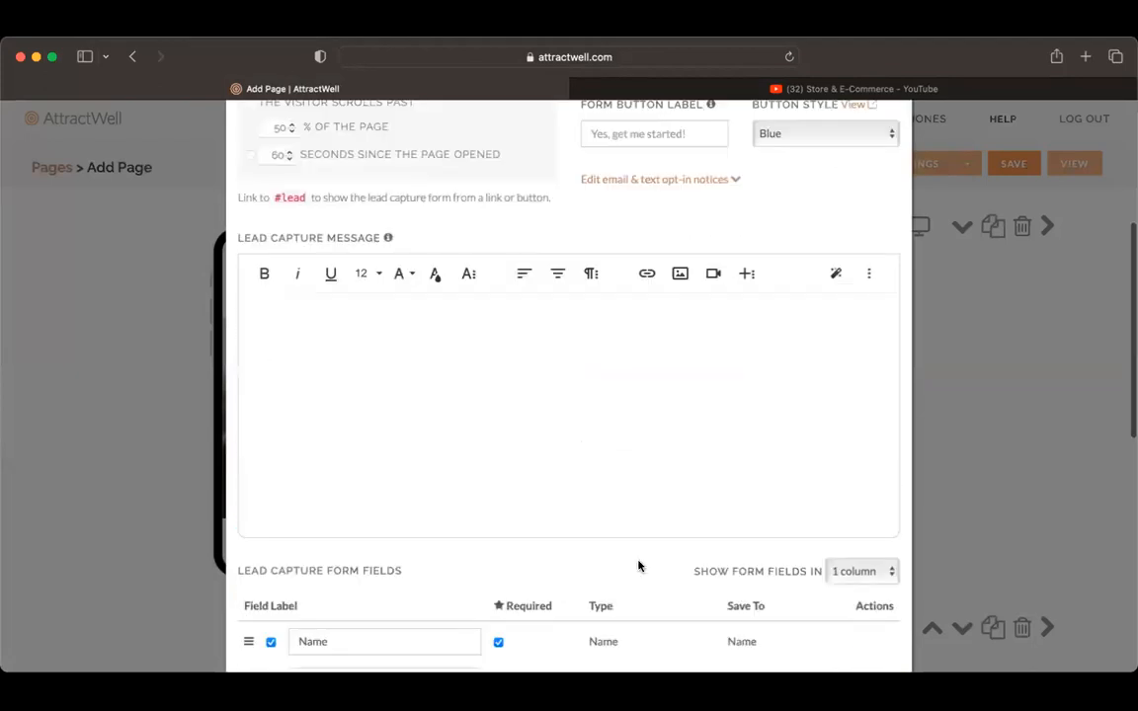
{"action": "scroll", "coordinate": [720, 530], "scroll_direction": "down", "scroll_amount": 7}
{"action": "left_click", "coordinate": [716, 539]}
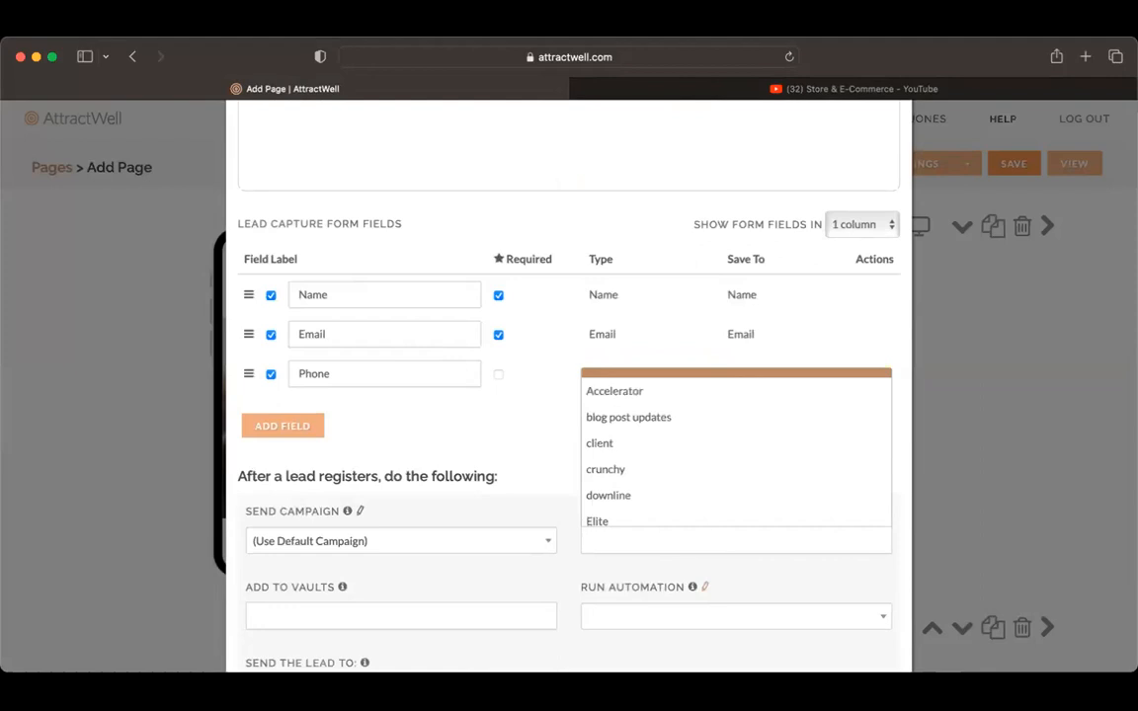
{"action": "type", "text": "podcast list"}
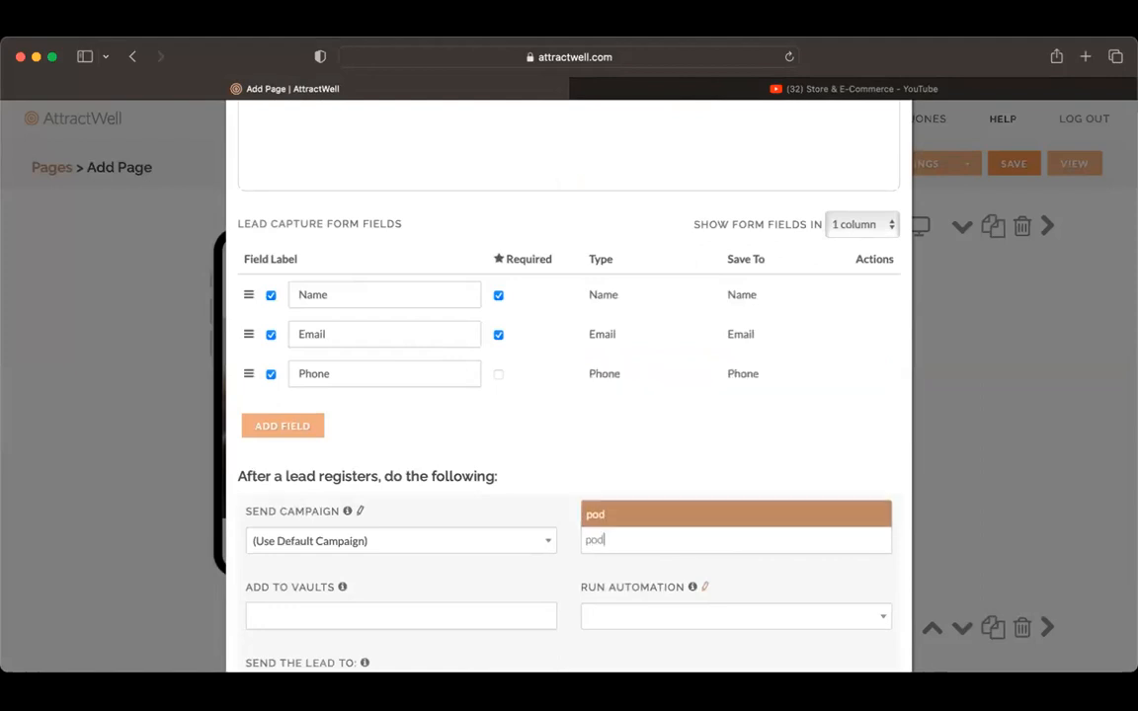
{"action": "left_click", "coordinate": [727, 523]}
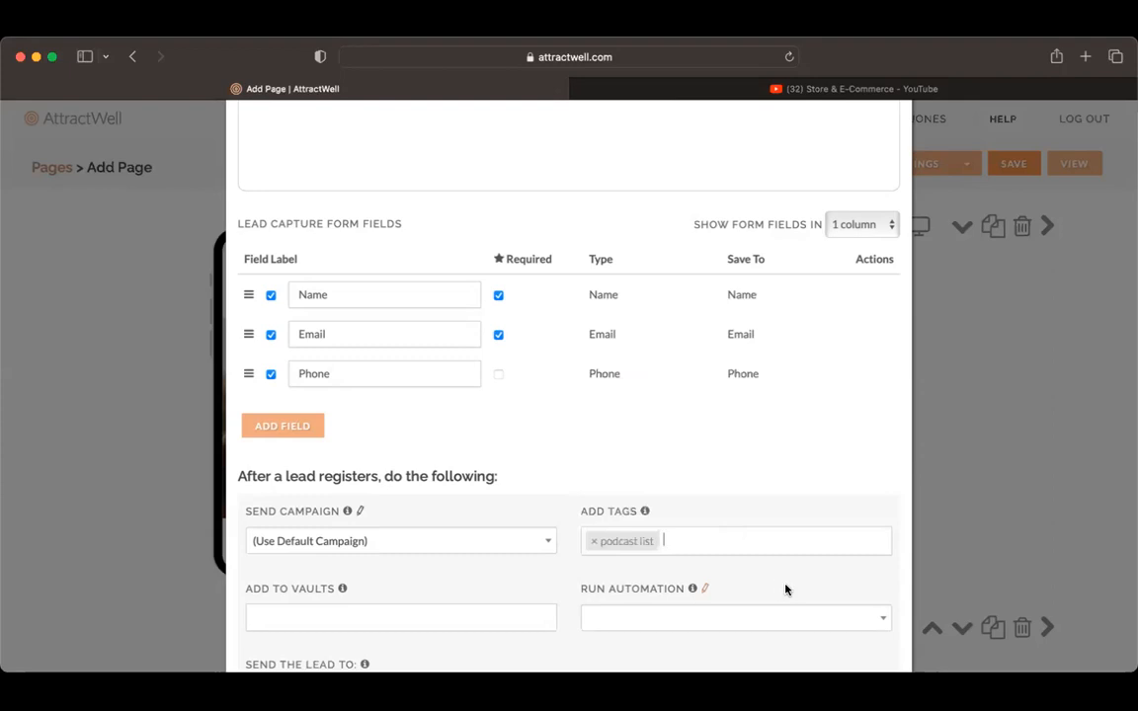
{"action": "left_click", "coordinate": [1005, 487]}
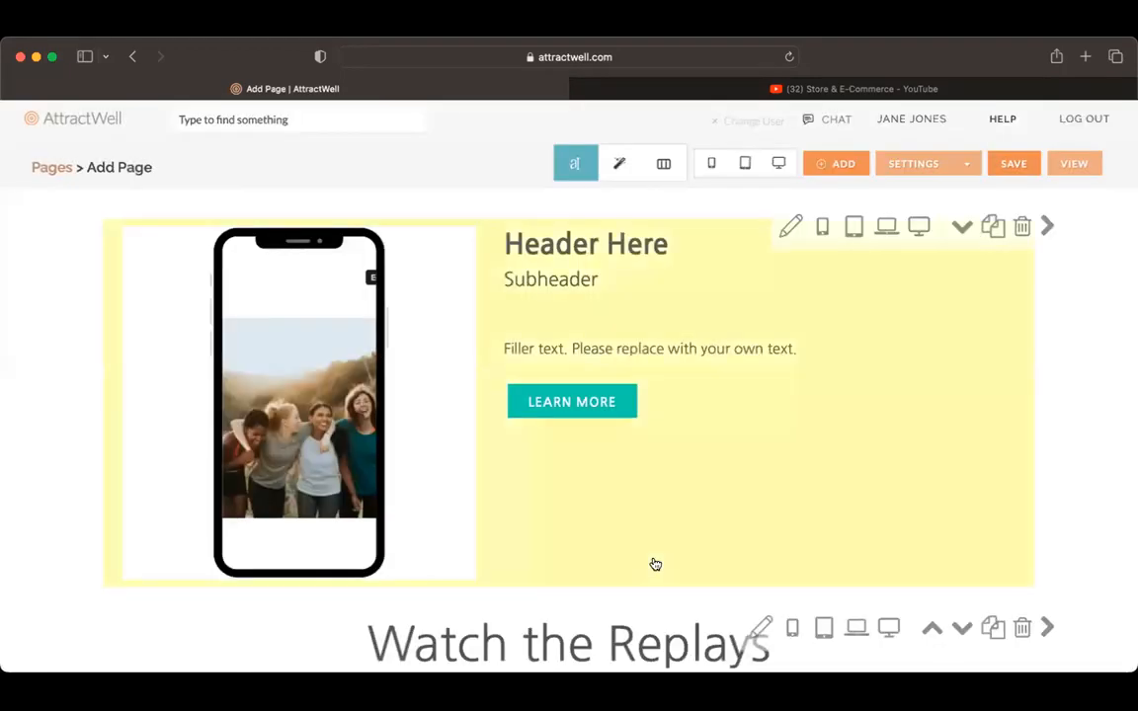
Step: Look over the page's sections and review its lead capture form fields and tag in the page settings
{"action": "scroll", "coordinate": [655, 564], "scroll_direction": "down", "scroll_amount": 3}
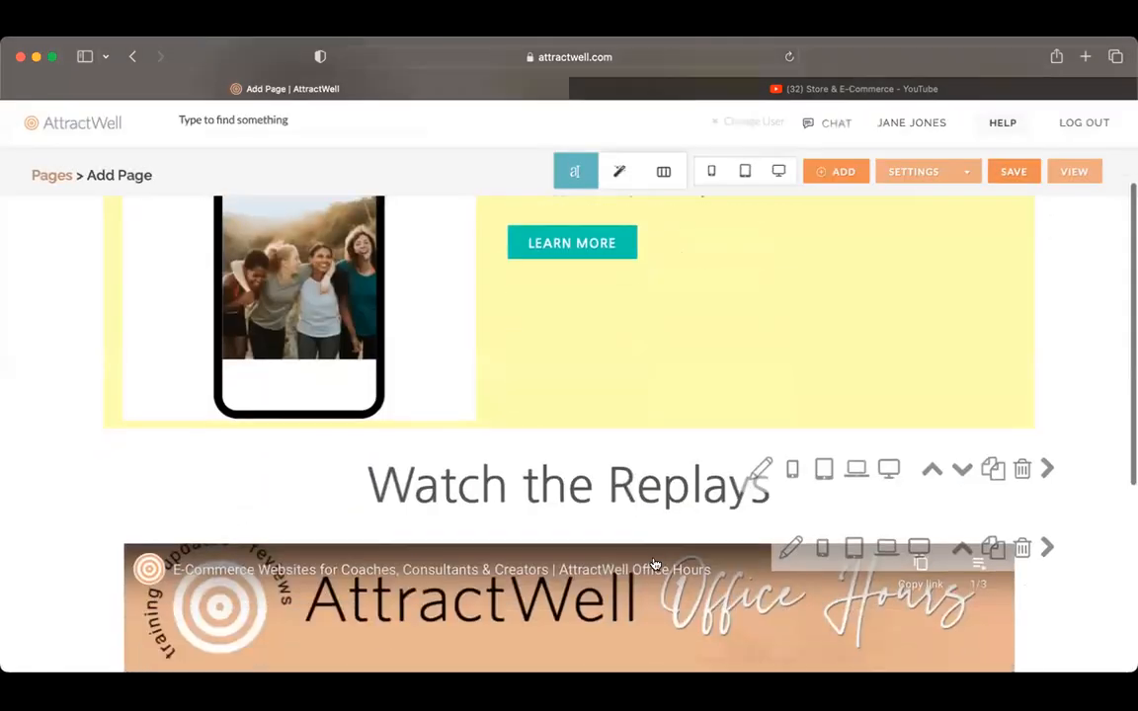
{"action": "scroll", "coordinate": [602, 642], "scroll_direction": "down", "scroll_amount": 6}
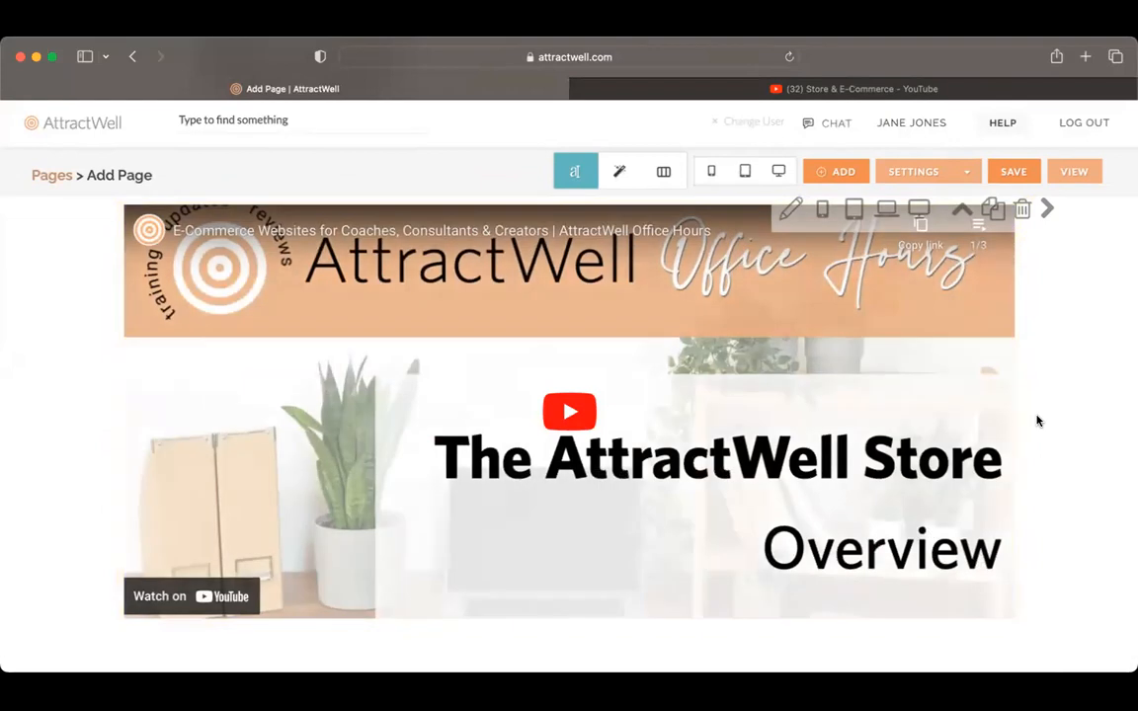
{"action": "scroll", "coordinate": [1036, 421], "scroll_direction": "up", "scroll_amount": 9}
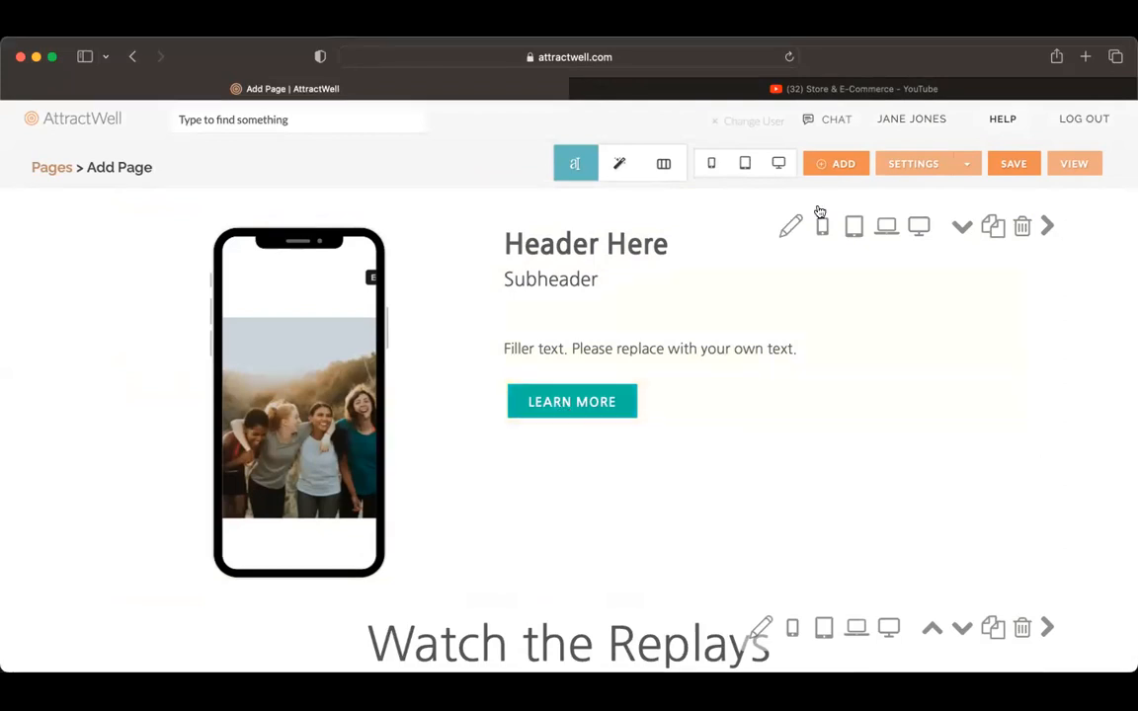
{"action": "left_click", "coordinate": [901, 170]}
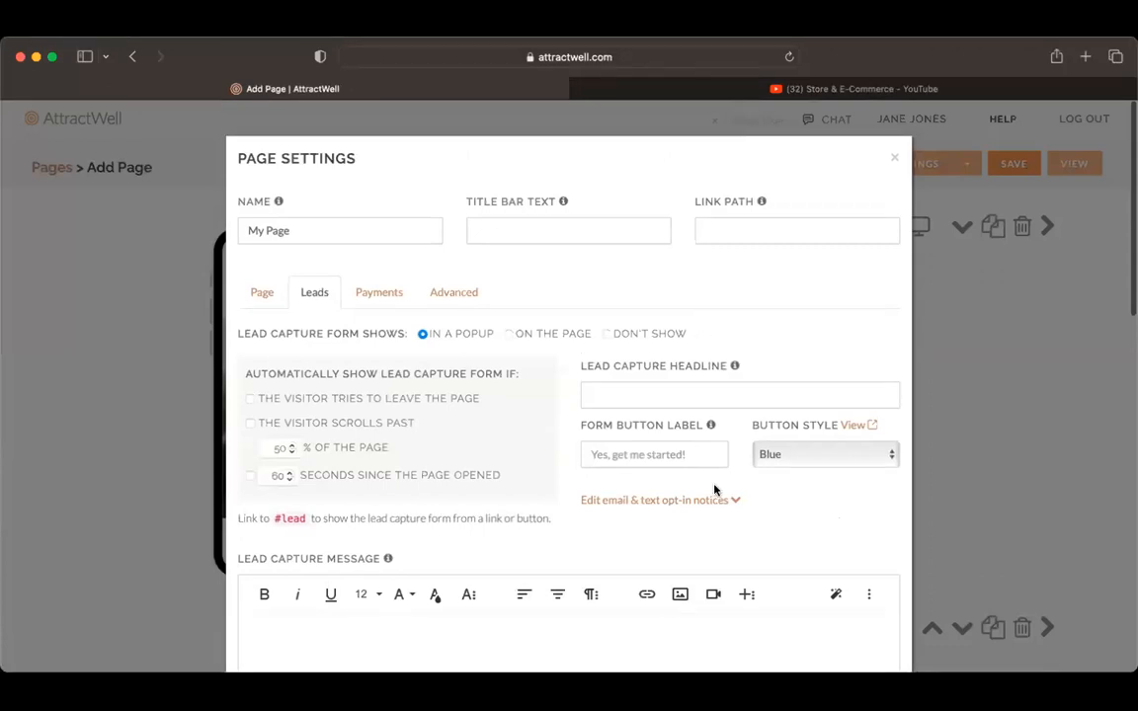
{"action": "scroll", "coordinate": [719, 457], "scroll_direction": "down", "scroll_amount": 3}
{"action": "scroll", "coordinate": [713, 490], "scroll_direction": "down", "scroll_amount": 7}
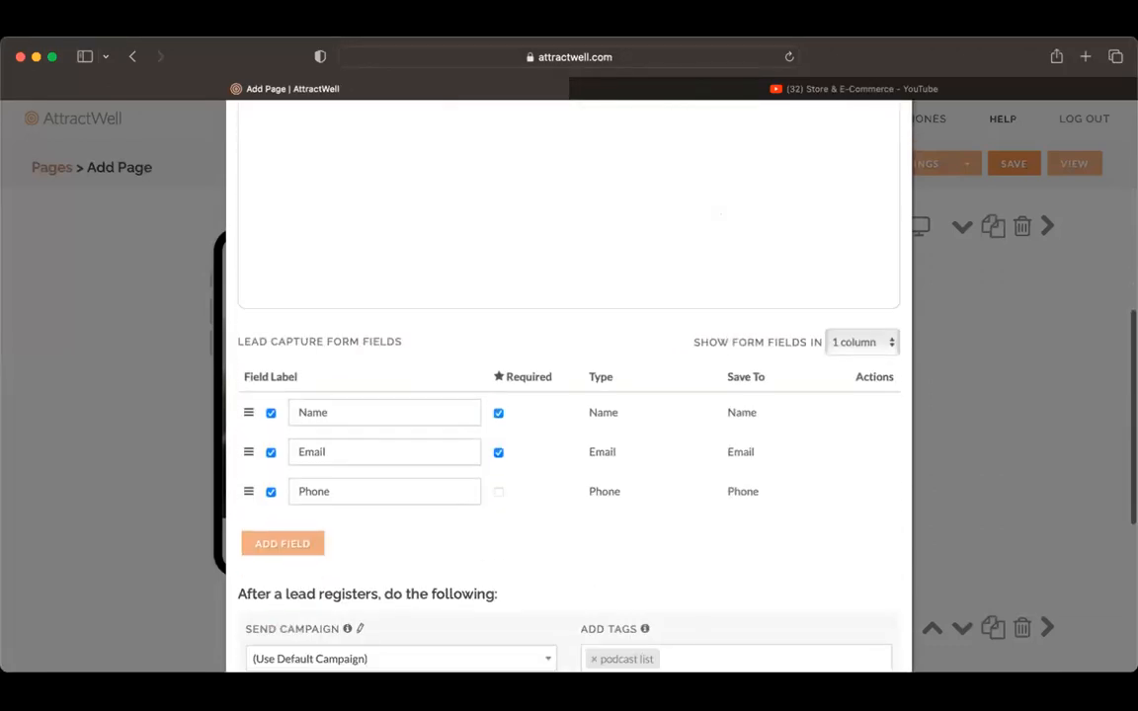
{"action": "left_click", "coordinate": [1012, 268]}
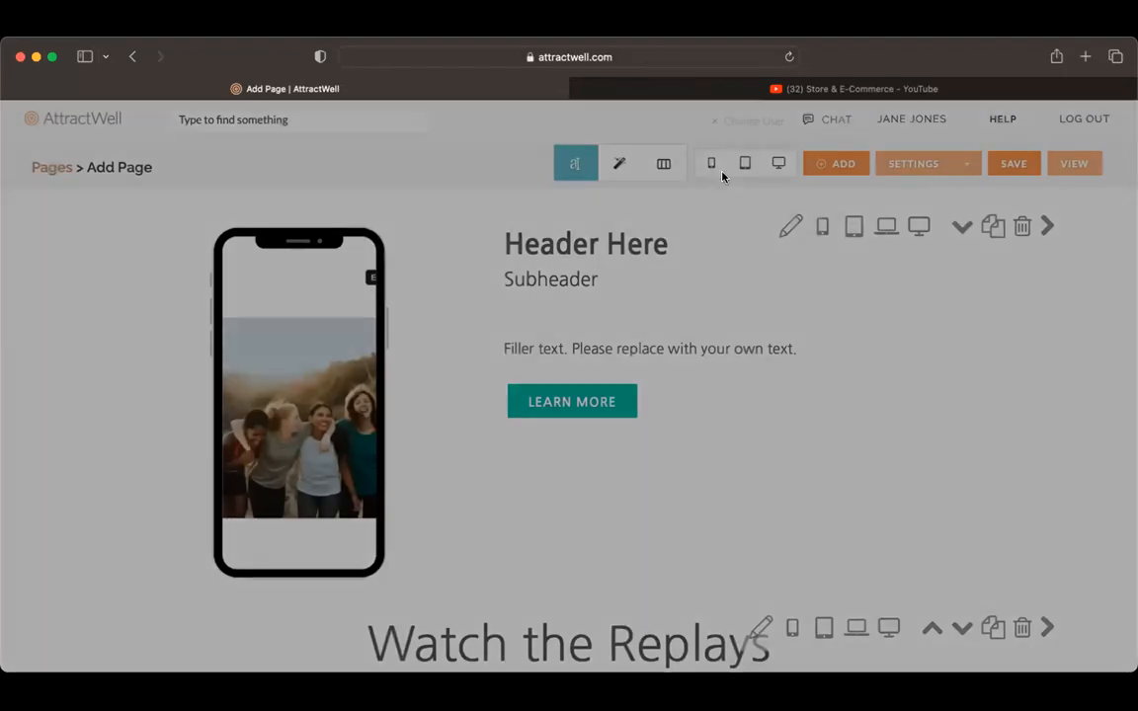
Step: Preview the page at phone size, checking the header section and the embedded playlist, and leave the preview
{"action": "left_click", "coordinate": [710, 165]}
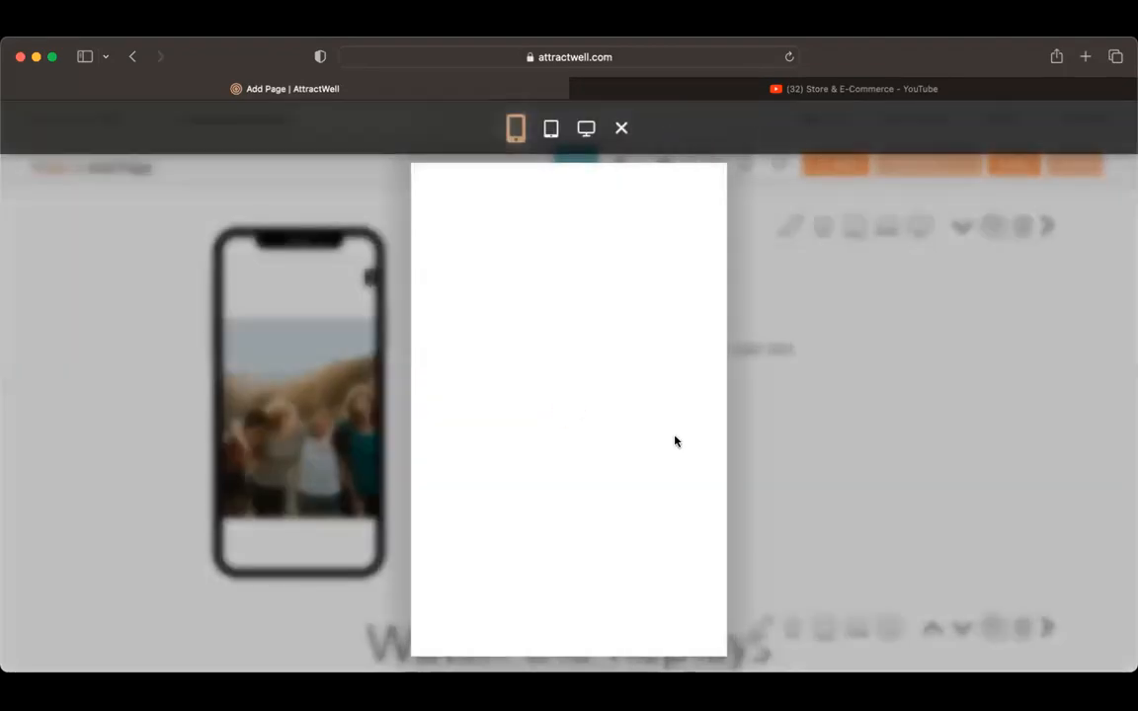
{"action": "scroll", "coordinate": [675, 441], "scroll_direction": "down", "scroll_amount": 1}
{"action": "scroll", "coordinate": [676, 442], "scroll_direction": "down", "scroll_amount": 5}
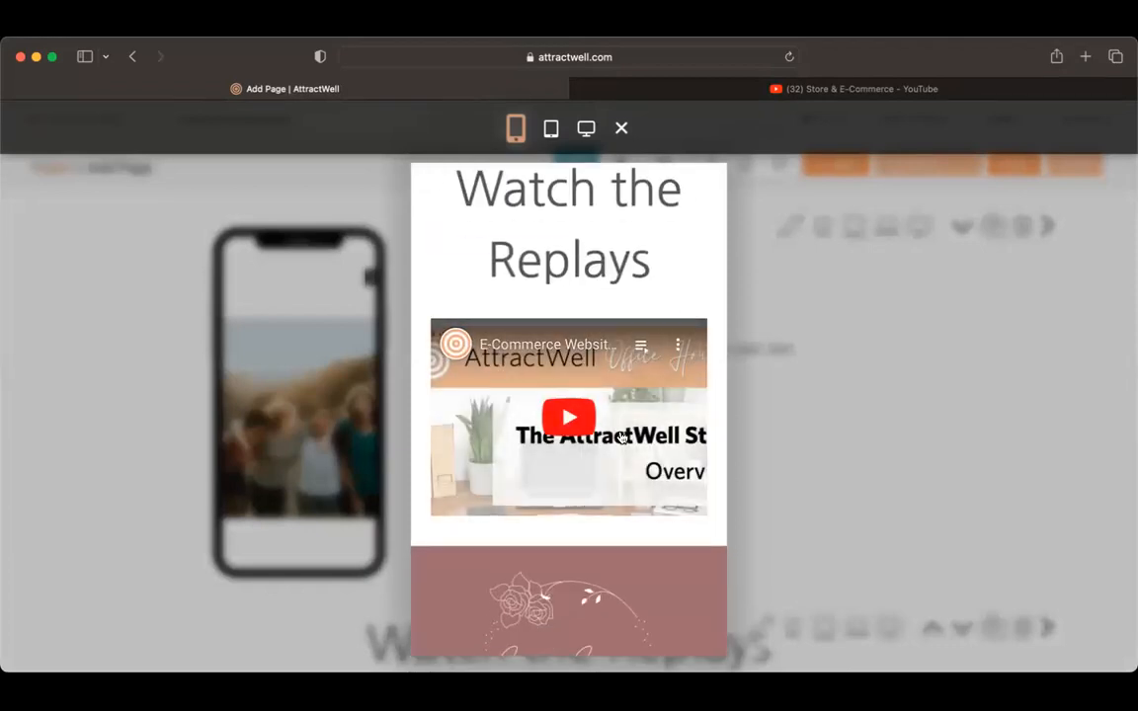
{"action": "scroll", "coordinate": [694, 288], "scroll_direction": "up", "scroll_amount": 10}
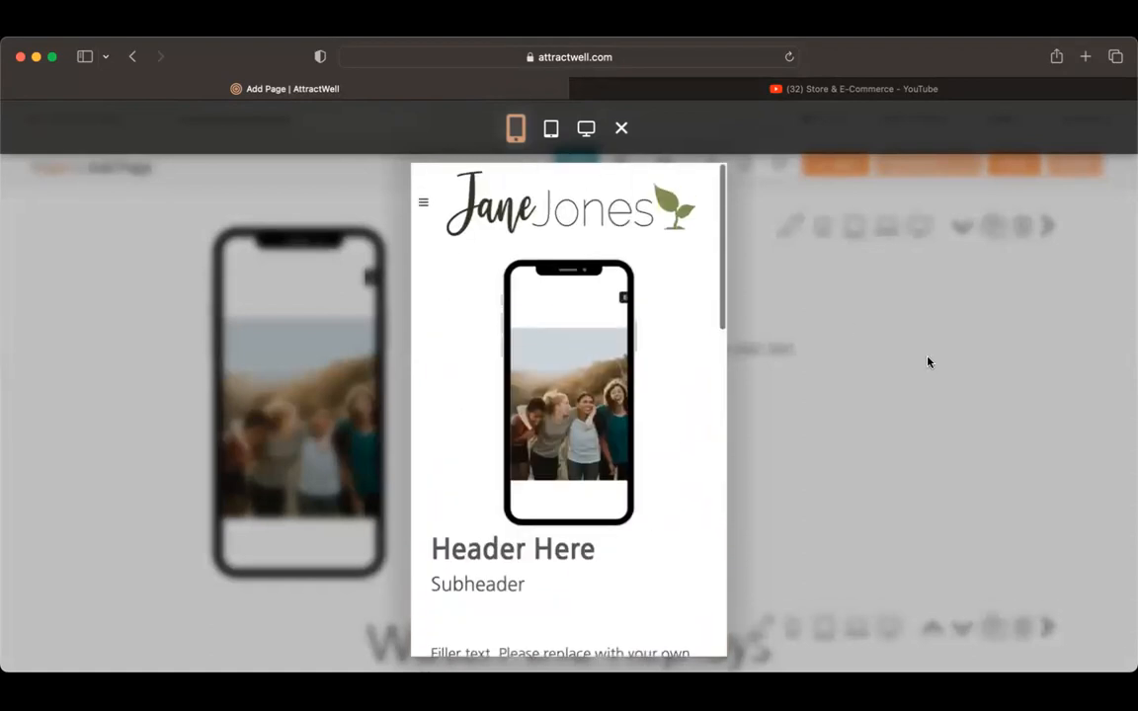
{"action": "left_click", "coordinate": [926, 360]}
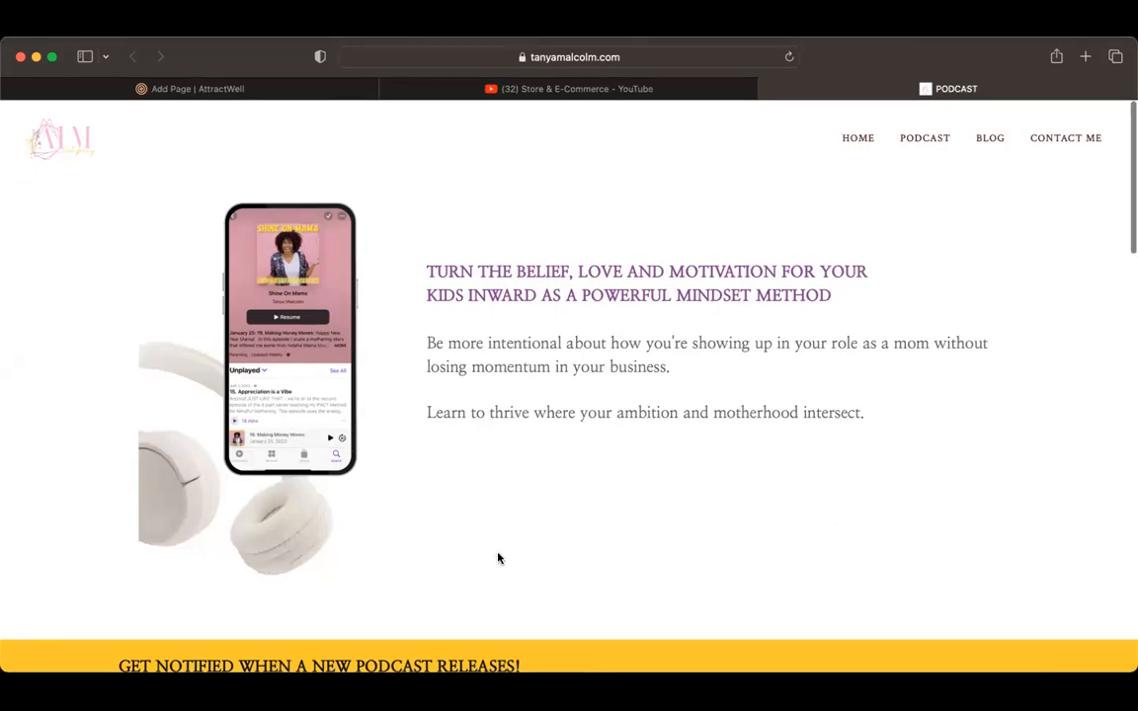
Step: Examine the example podcast page's notification sign-up form and its Latest Episodes section with the embedded player
{"action": "scroll", "coordinate": [498, 558], "scroll_direction": "down", "scroll_amount": 6}
{"action": "scroll", "coordinate": [498, 556], "scroll_direction": "down", "scroll_amount": 3}
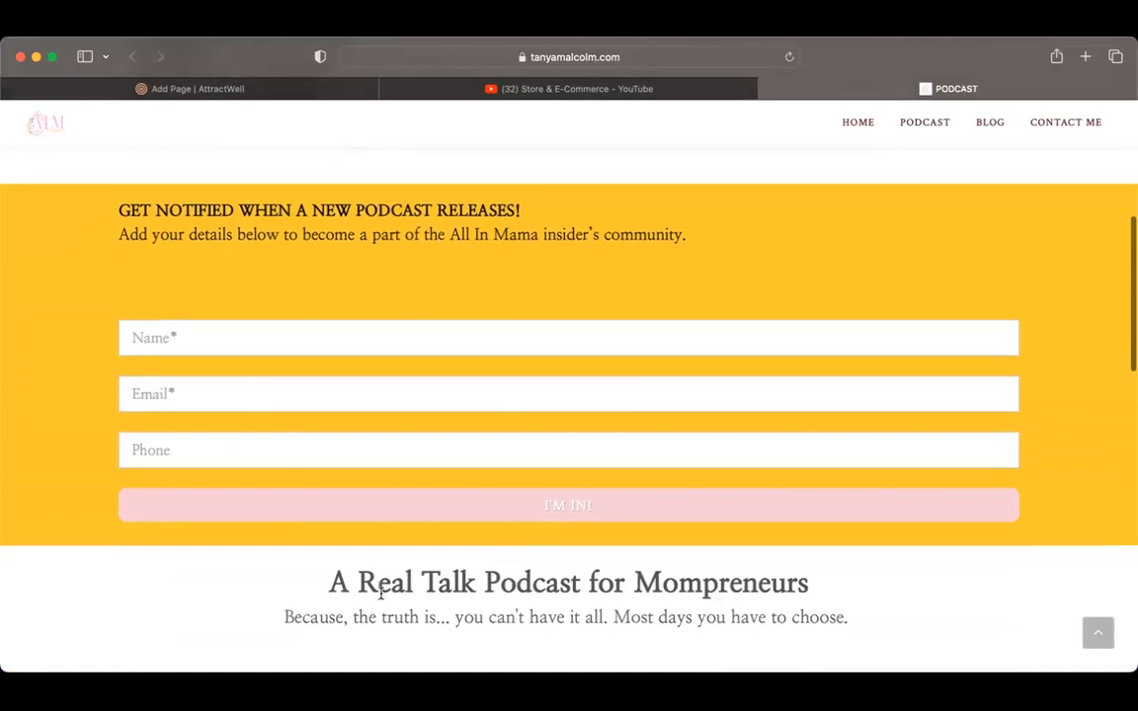
{"action": "scroll", "coordinate": [376, 590], "scroll_direction": "down", "scroll_amount": 1}
{"action": "scroll", "coordinate": [703, 466], "scroll_direction": "down", "scroll_amount": 12}
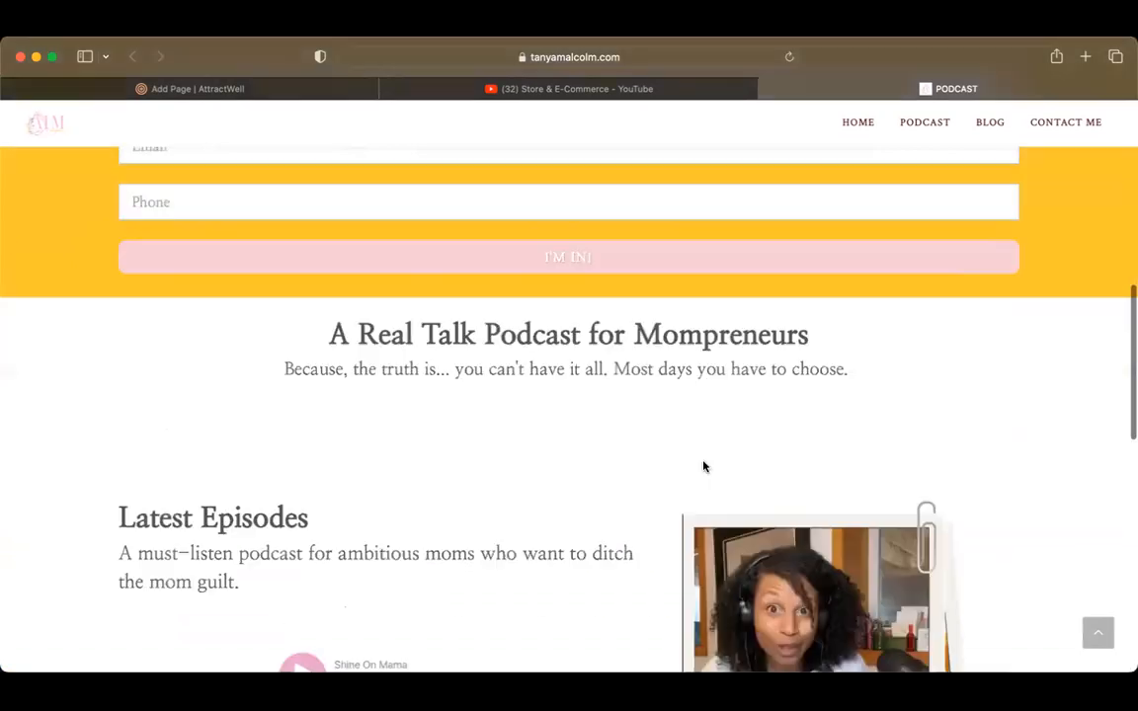
{"action": "scroll", "coordinate": [703, 465], "scroll_direction": "down", "scroll_amount": 2}
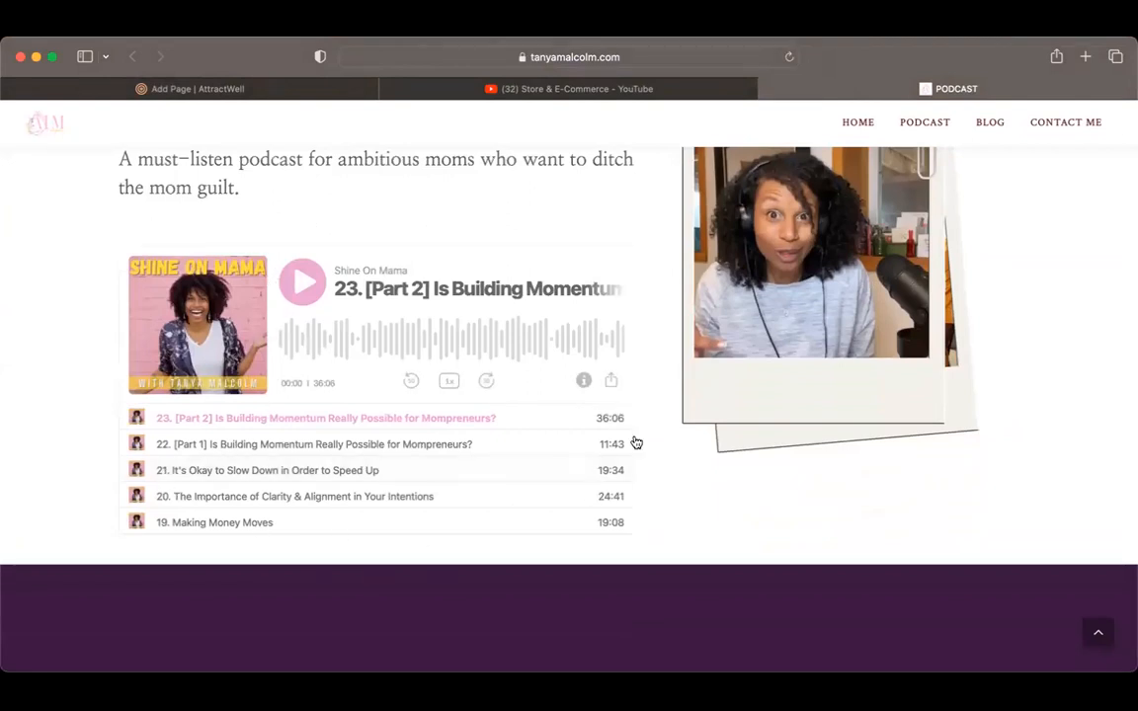
{"action": "scroll", "coordinate": [868, 437], "scroll_direction": "up", "scroll_amount": 20}
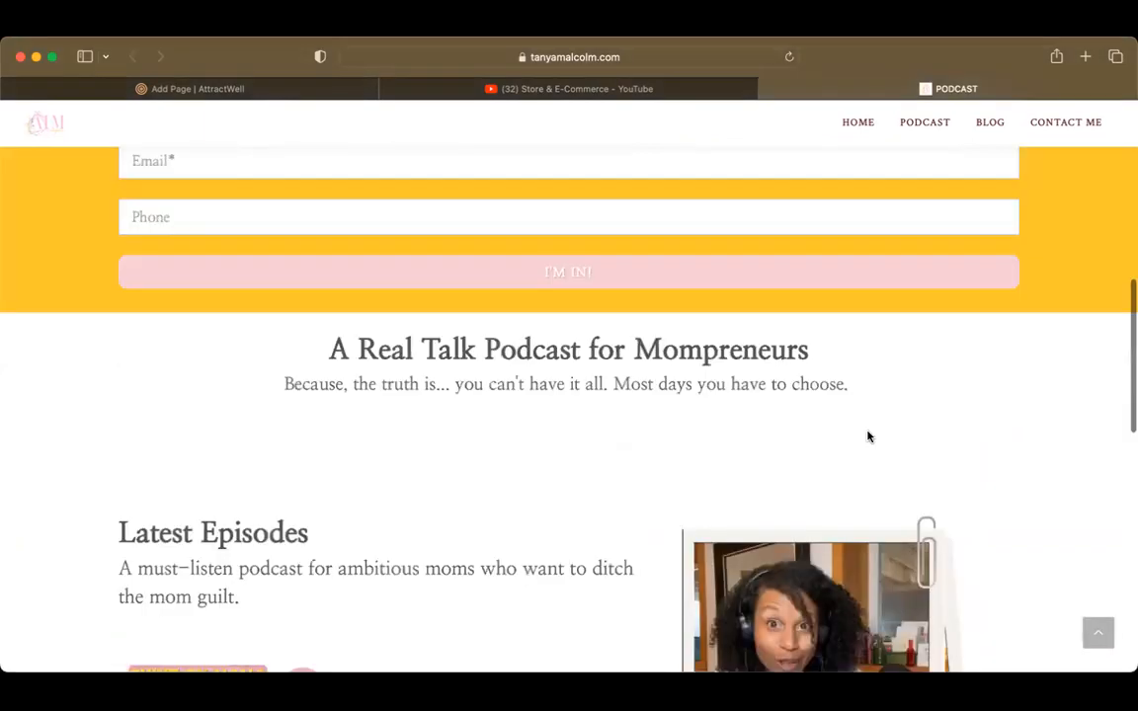